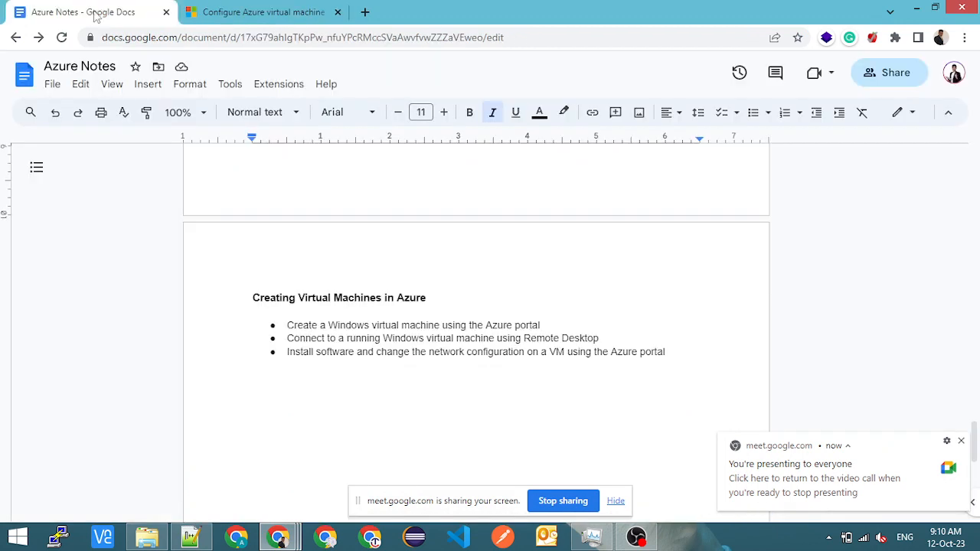
# - Review the CLI operations list and the command for getting all Azure regions in the Azure Notes document
pyautogui.scroll(3, 322, 305)
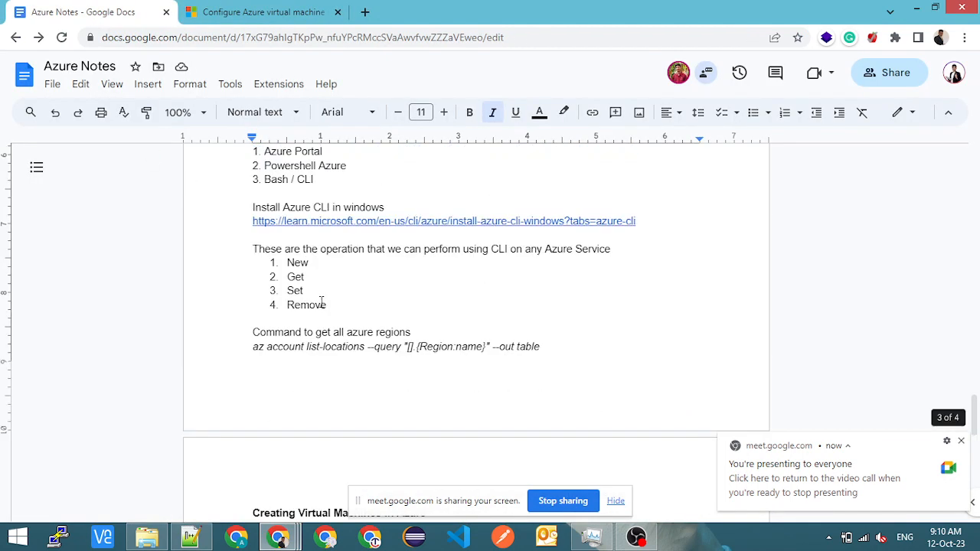
pyautogui.moveTo(286, 263); pyautogui.dragTo(339, 306)
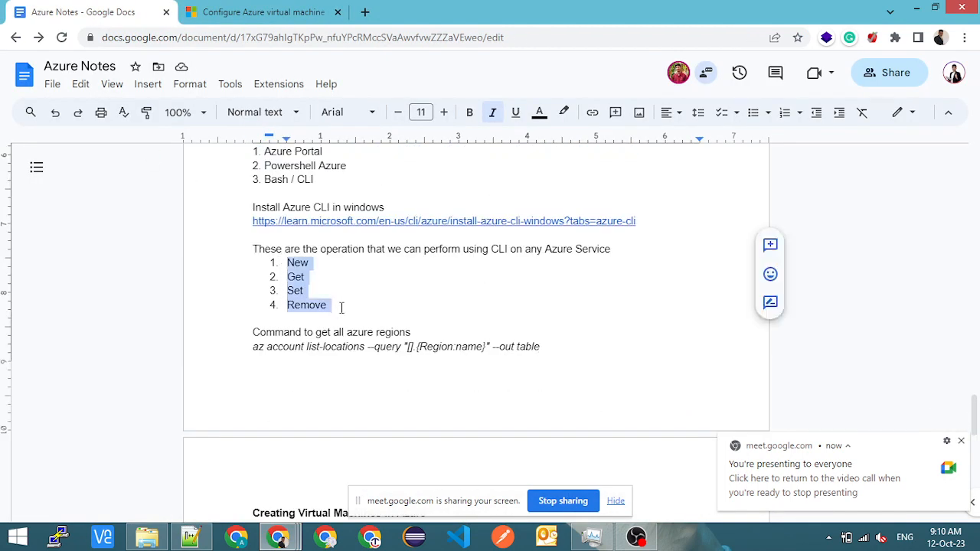
pyautogui.scroll(-1, 321, 370)
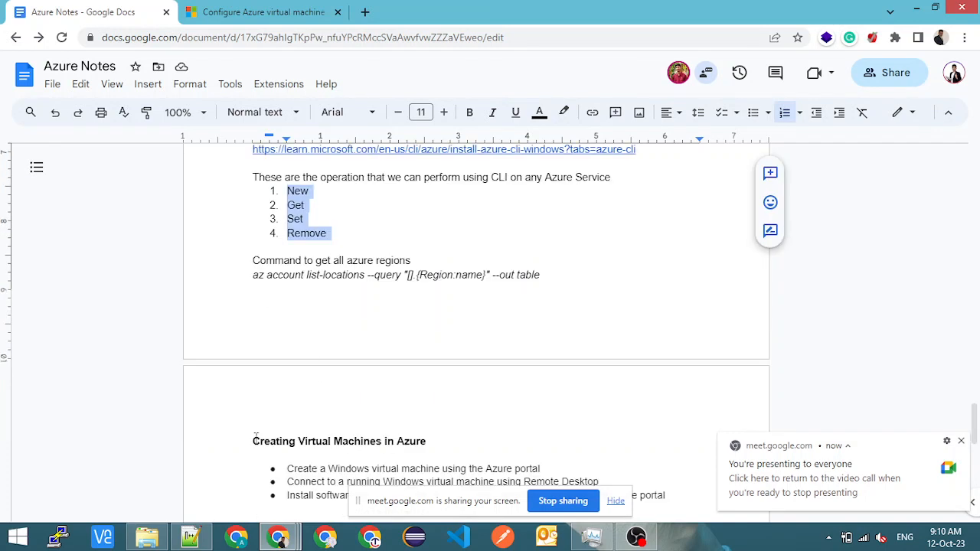
pyautogui.moveTo(254, 440); pyautogui.dragTo(440, 441)
pyautogui.click(293, 296)
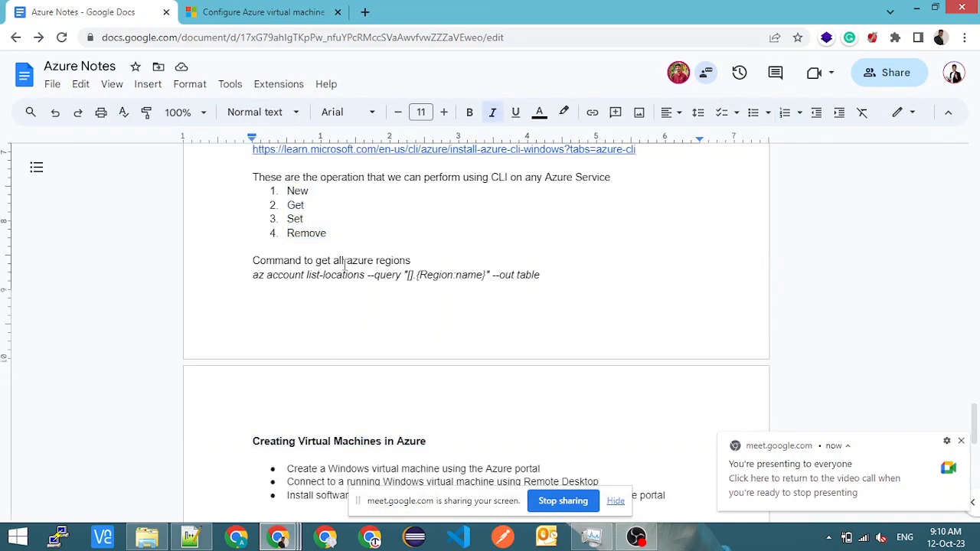
pyautogui.moveTo(344, 261); pyautogui.dragTo(401, 262)
pyautogui.doubleClick(400, 261)
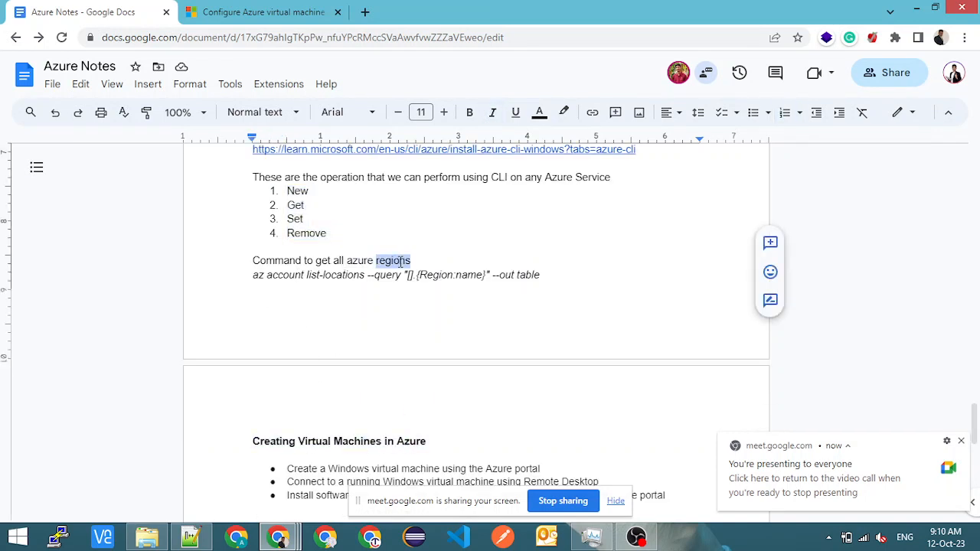
pyautogui.click(564, 280)
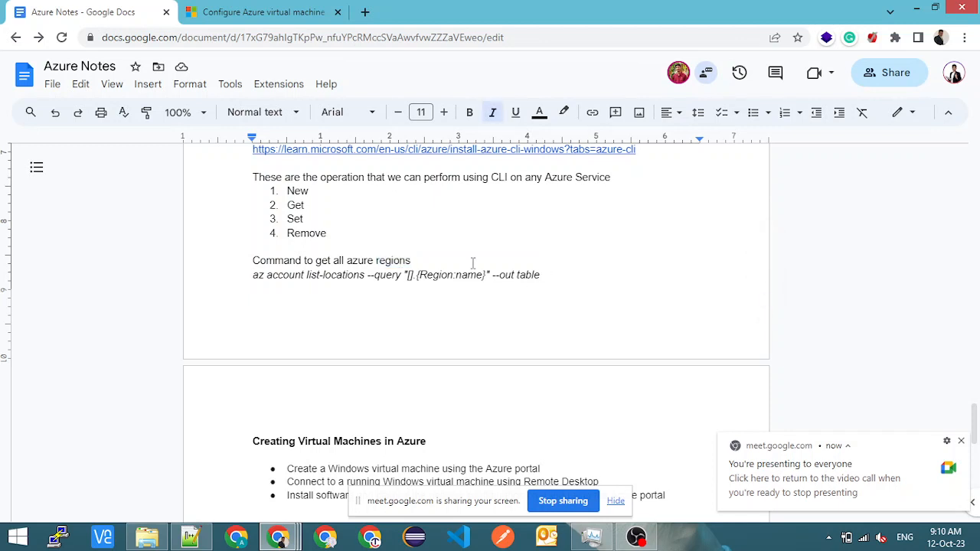
# - Review the Azure access methods in the notes, focusing on the Bash / CLI and Powershell Azure entries
pyautogui.scroll(2, 345, 262)
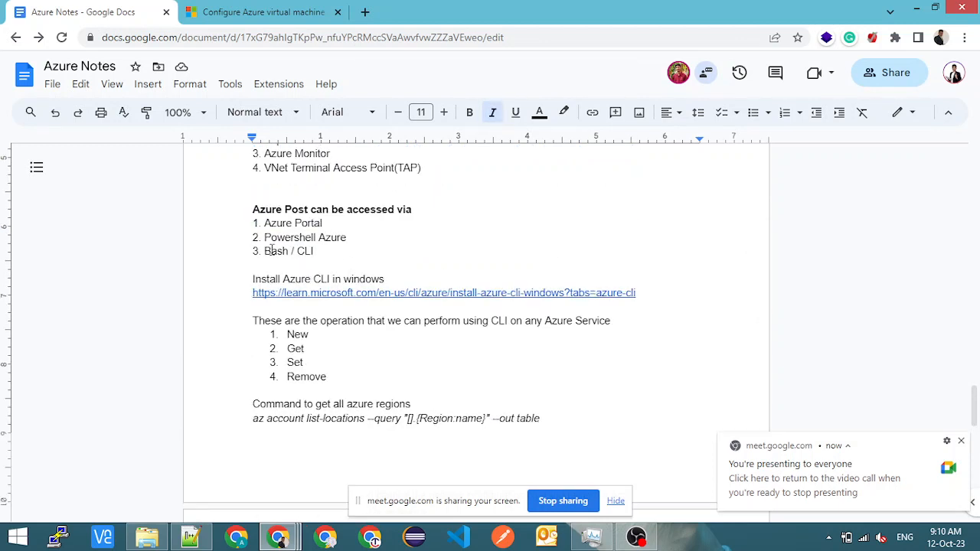
pyautogui.moveTo(264, 251); pyautogui.dragTo(314, 238)
pyautogui.scroll(-2, 366, 374)
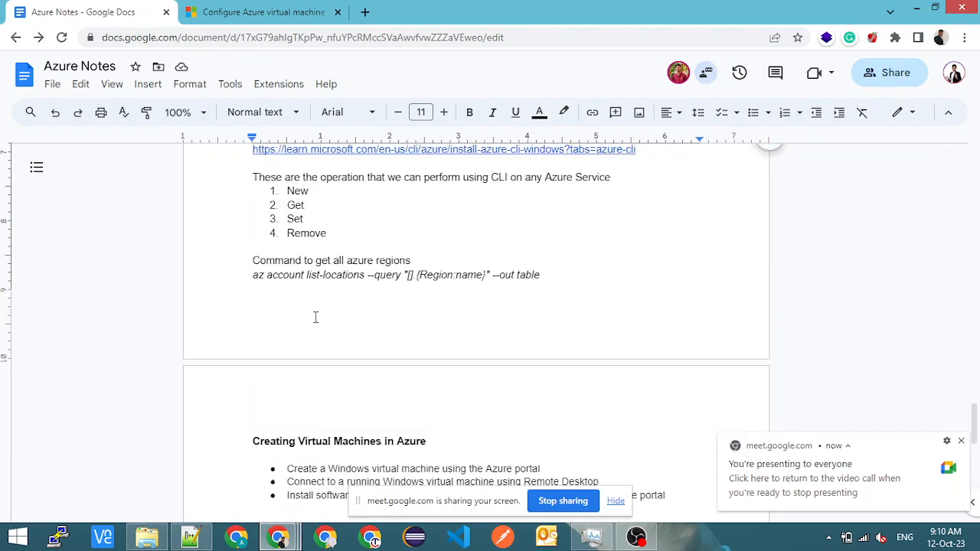
pyautogui.click(317, 276)
pyautogui.scroll(2, 380, 309)
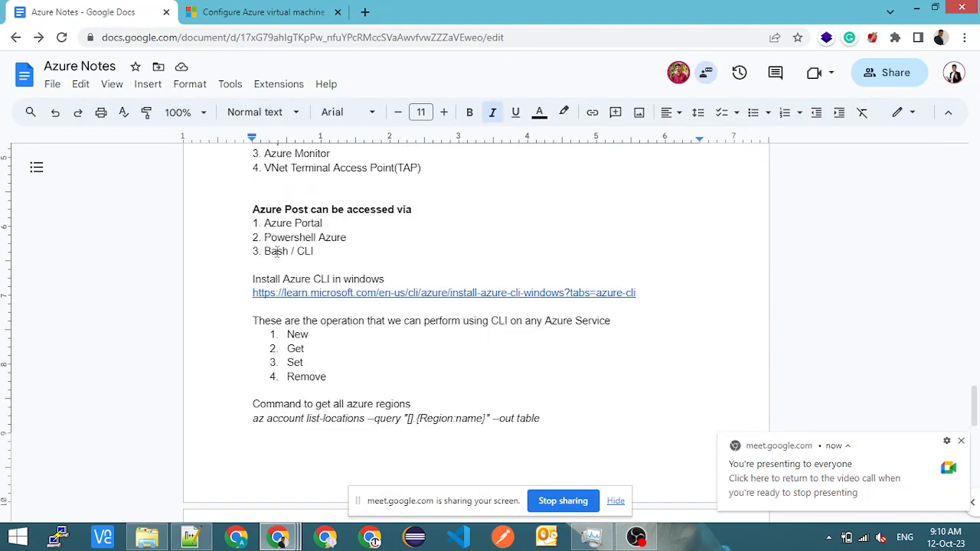
pyautogui.moveTo(263, 251); pyautogui.dragTo(318, 251)
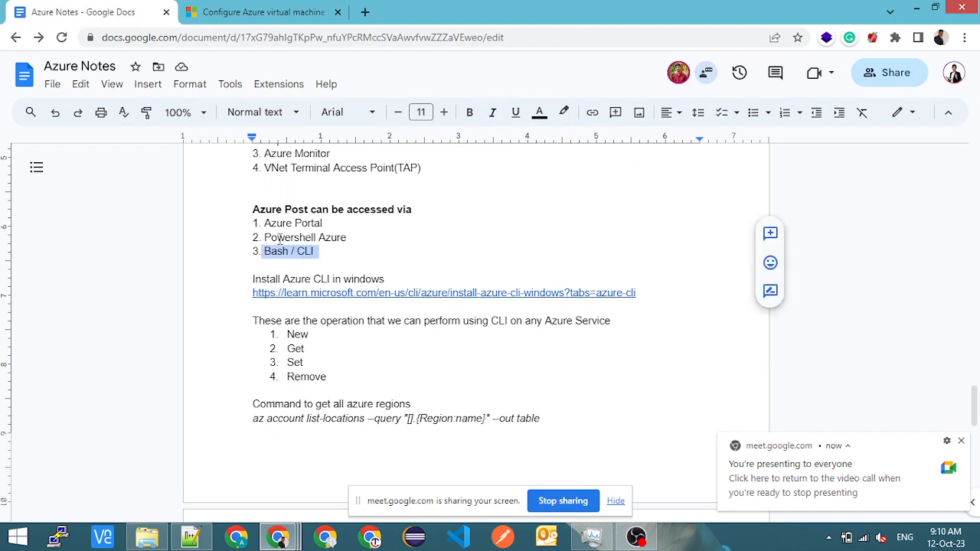
pyautogui.moveTo(264, 238); pyautogui.dragTo(350, 238)
pyautogui.scroll(-1, 316, 352)
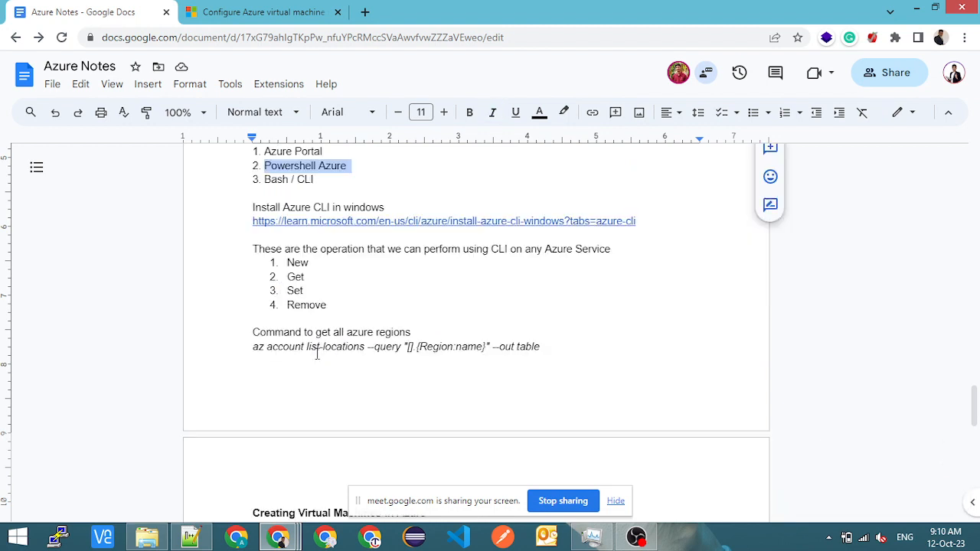
# - Insert an empty line directly above the "Creating Virtual Machines in Azure" heading
pyautogui.click(301, 387)
pyautogui.click(612, 336)
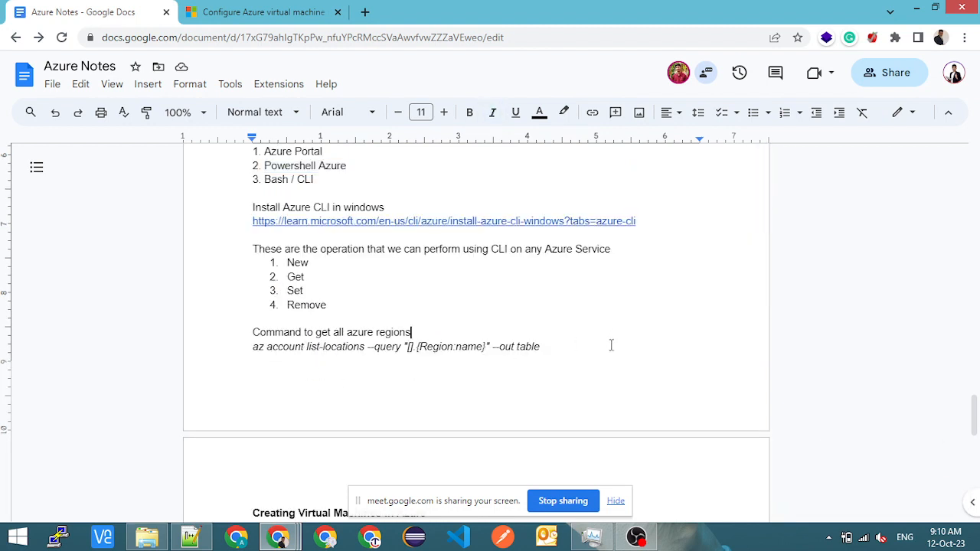
pyautogui.click(587, 364)
pyautogui.press('Down')
pyautogui.press('Down')
pyautogui.press('Down')
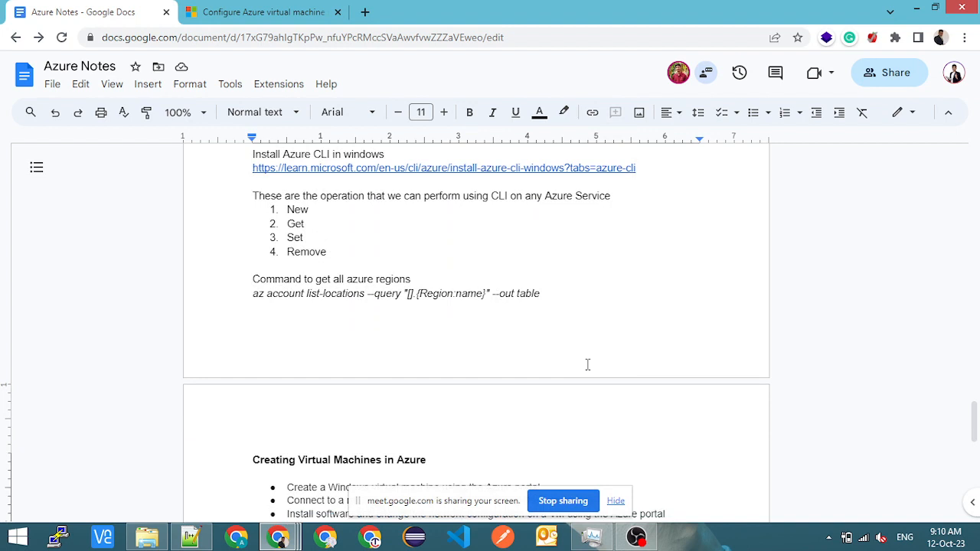
pyautogui.press('Up')
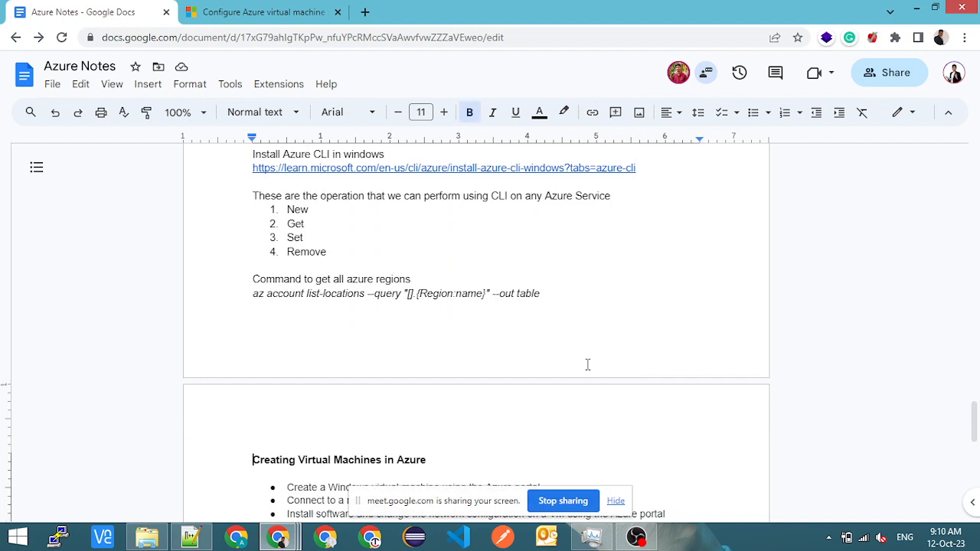
pyautogui.press('Return')
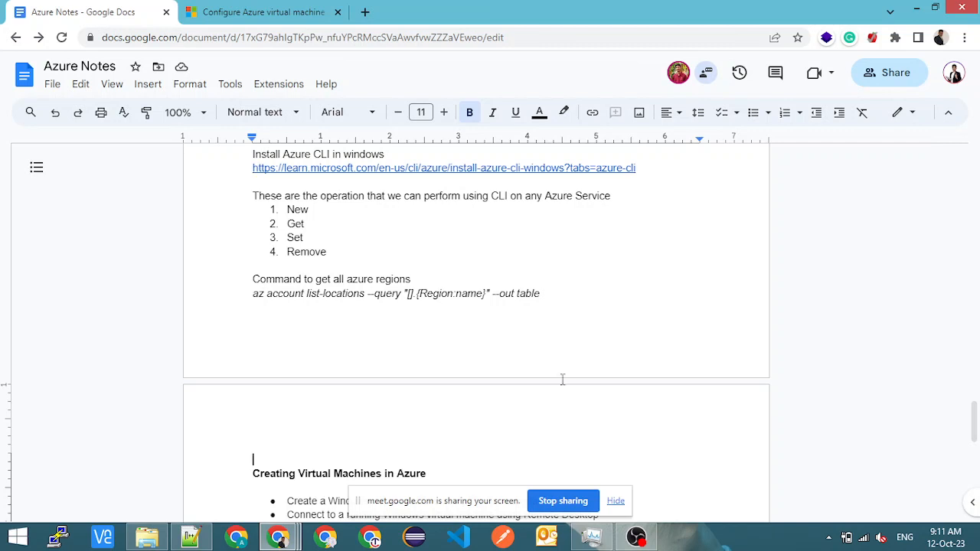
# - In a new tab of the Microsoft Azure browser window, search for "azure cli commands reference" and open the Azure CLI reference command article list
pyautogui.moveTo(285, 540)
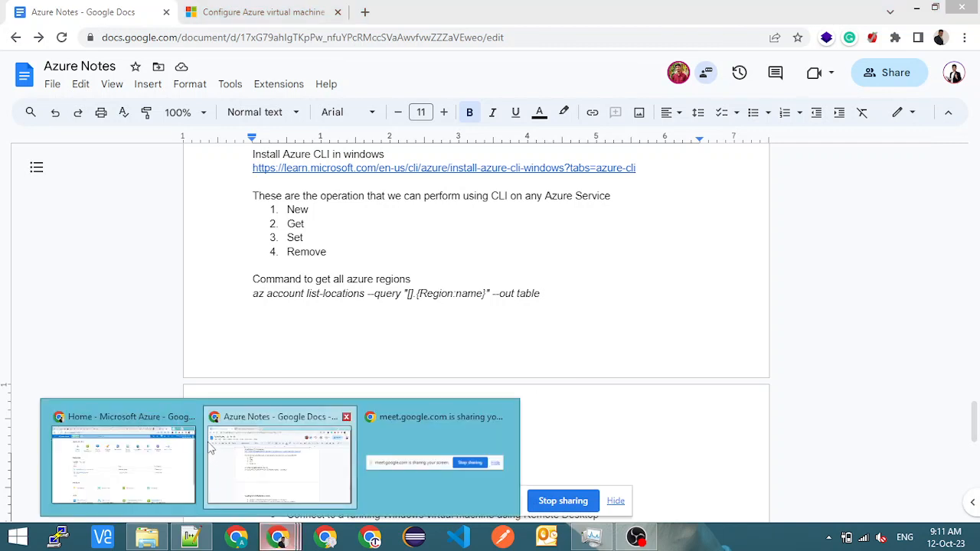
pyautogui.click(153, 448)
pyautogui.click(832, 11)
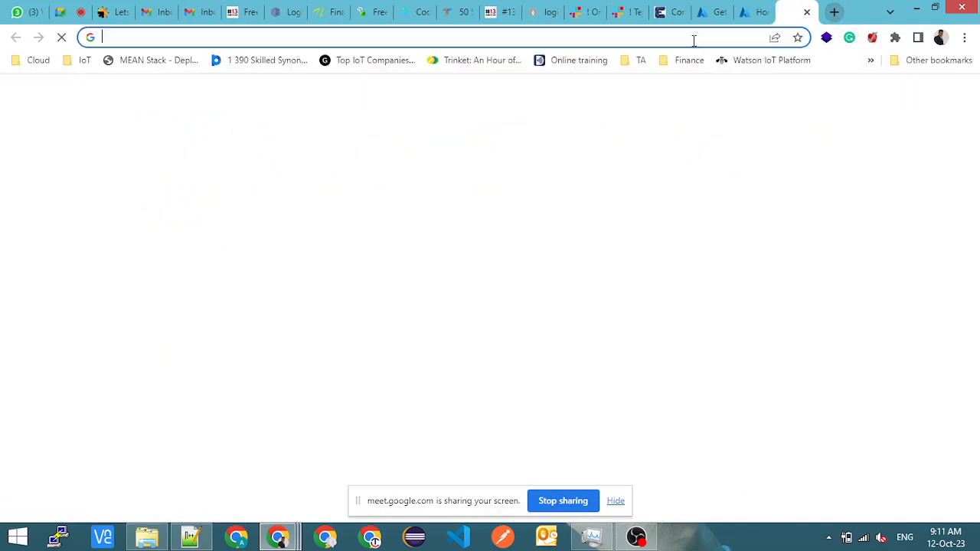
pyautogui.click(689, 39)
pyautogui.write('azure cli')
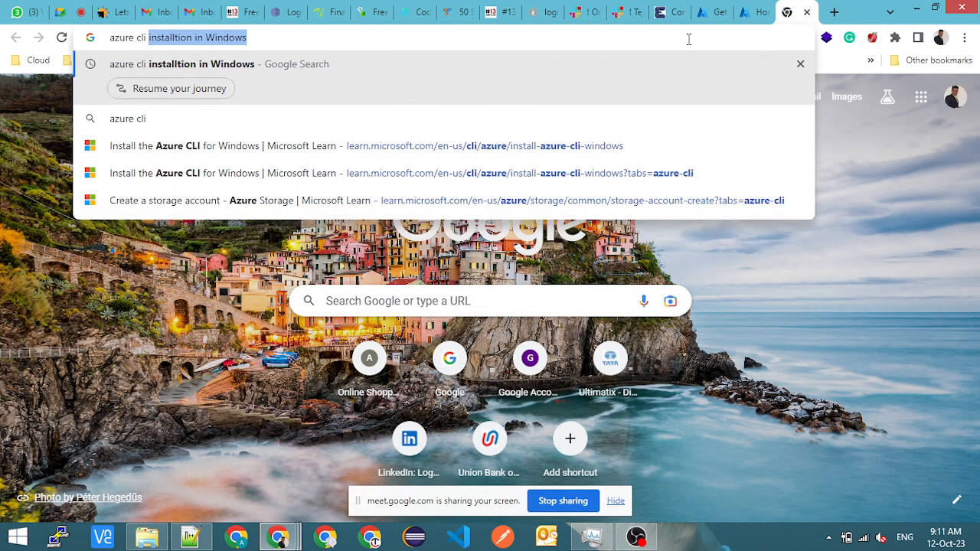
pyautogui.write('comm')
pyautogui.press('BackSpace')
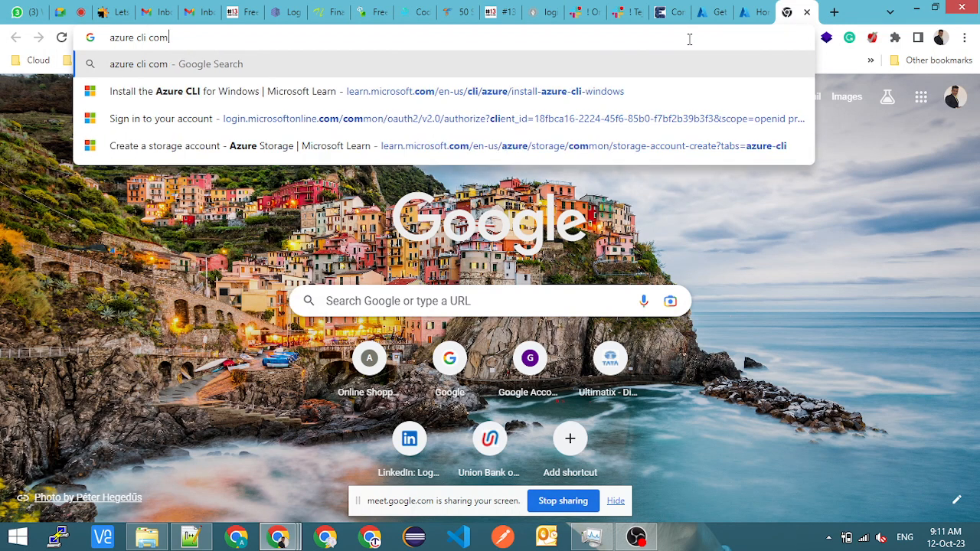
pyautogui.write('mands refer')
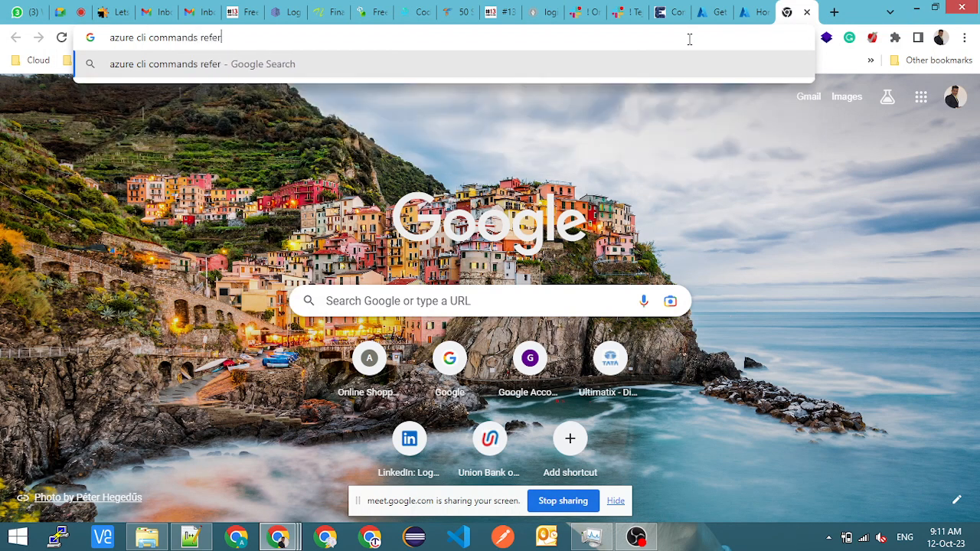
pyautogui.write('ence')
pyautogui.press('Return')
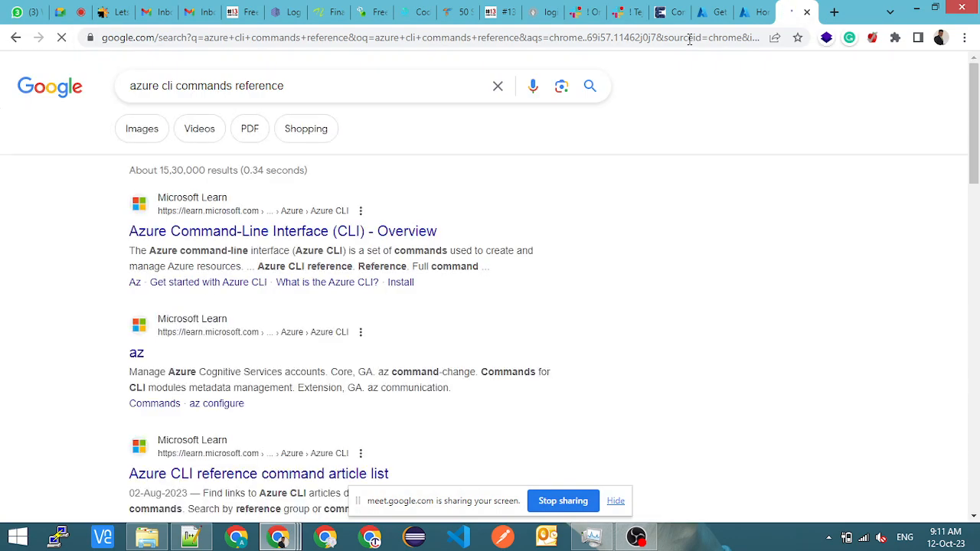
pyautogui.scroll(-2, 249, 386)
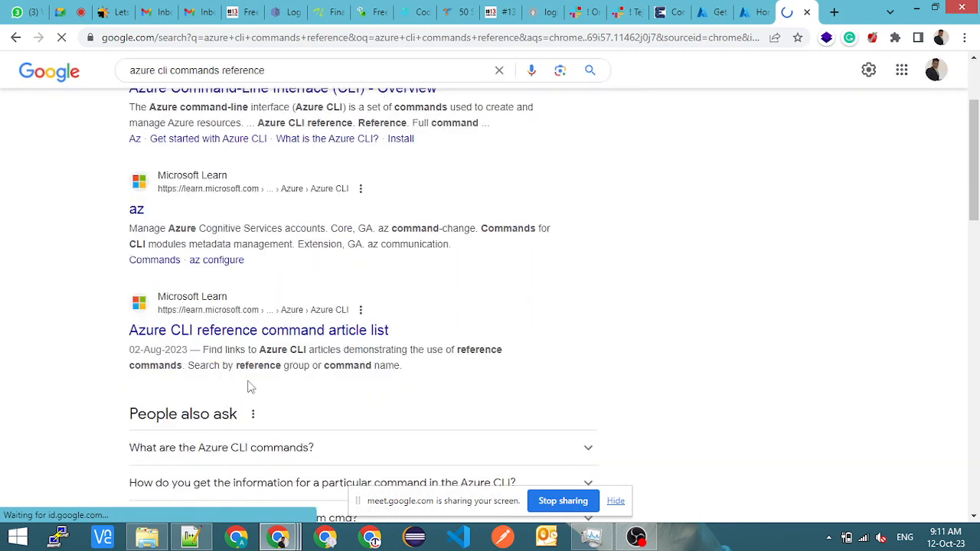
pyautogui.click(261, 337)
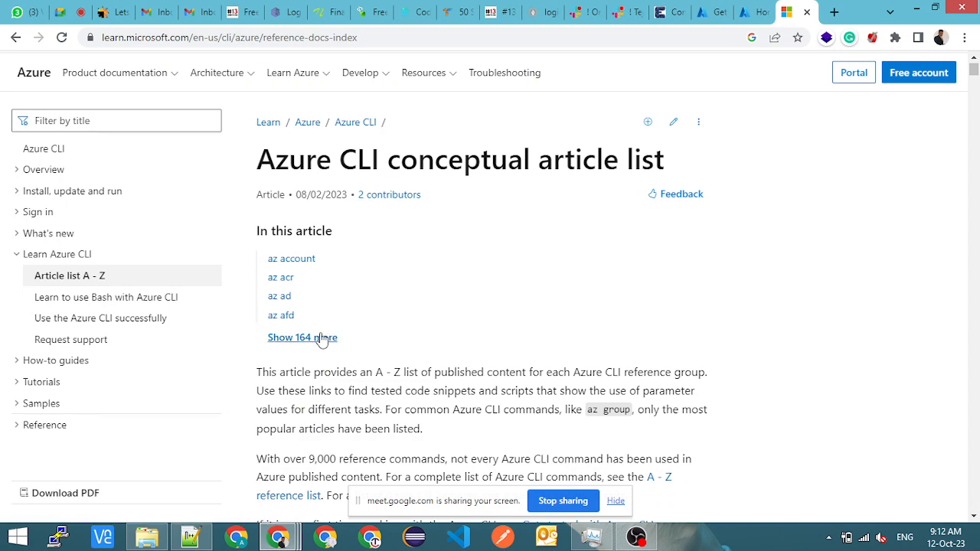
# - Examine the Azure CLI conceptual article list, including the reference subgroups under az account, az acr and az ad
pyautogui.scroll(2, 321, 340)
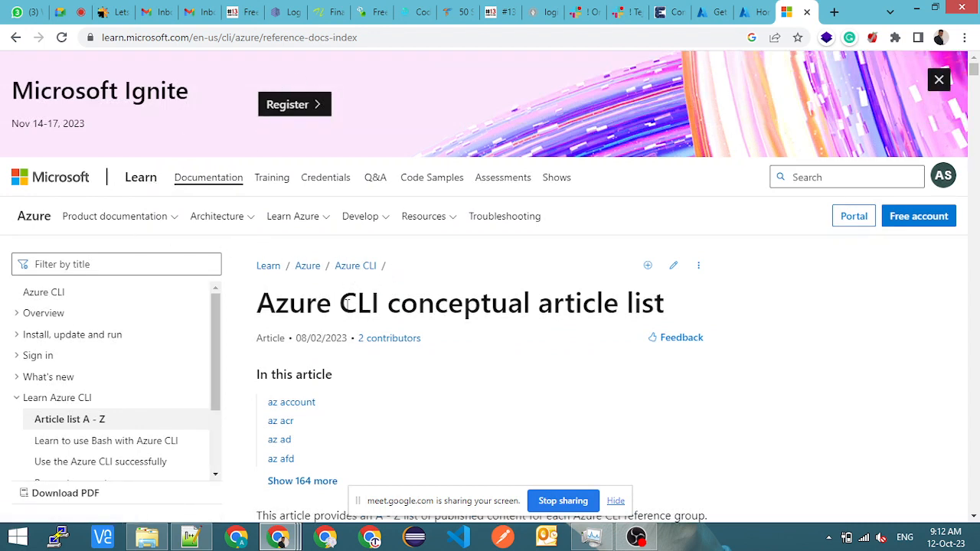
pyautogui.moveTo(339, 302); pyautogui.dragTo(539, 298)
pyautogui.click(486, 297)
pyautogui.scroll(-6, 382, 278)
pyautogui.scroll(-1, 317, 247)
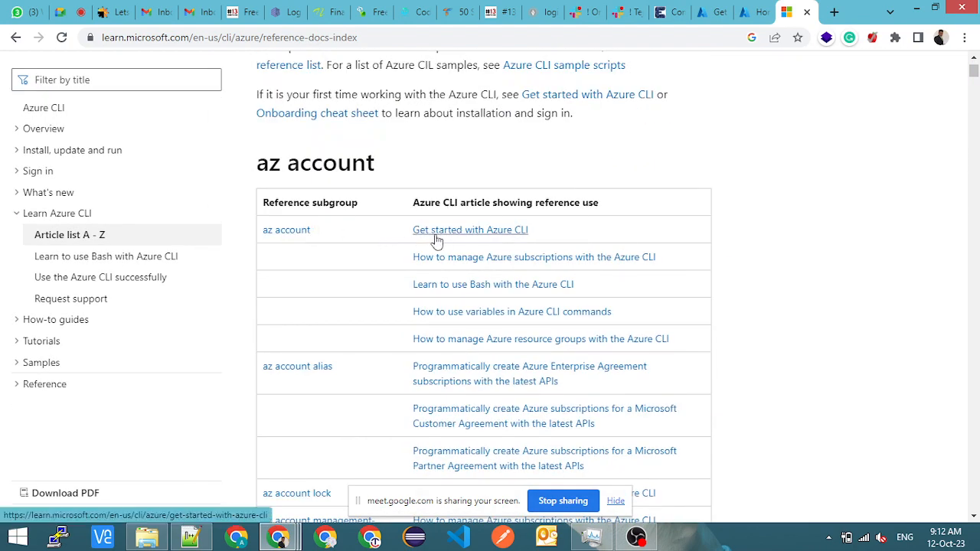
pyautogui.scroll(-2, 328, 291)
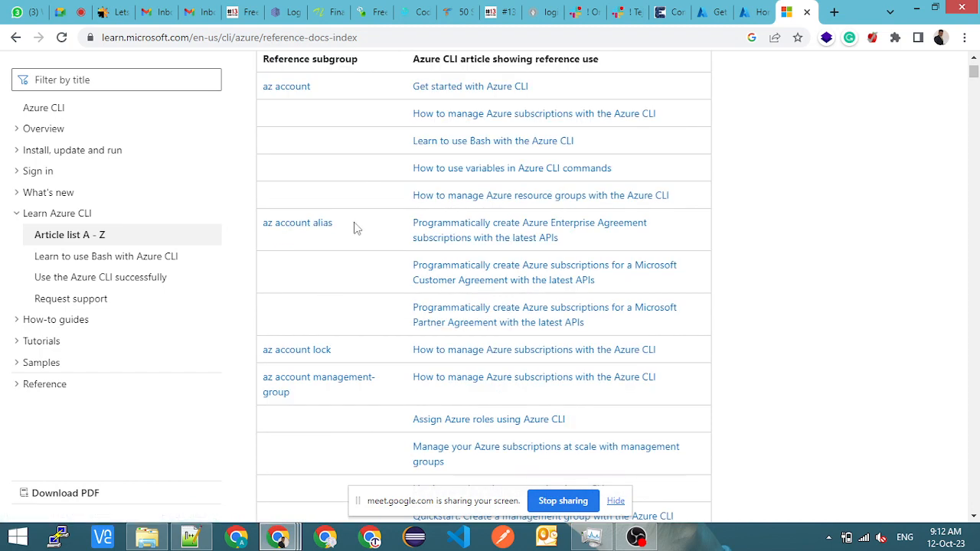
pyautogui.moveTo(354, 227); pyautogui.dragTo(285, 223)
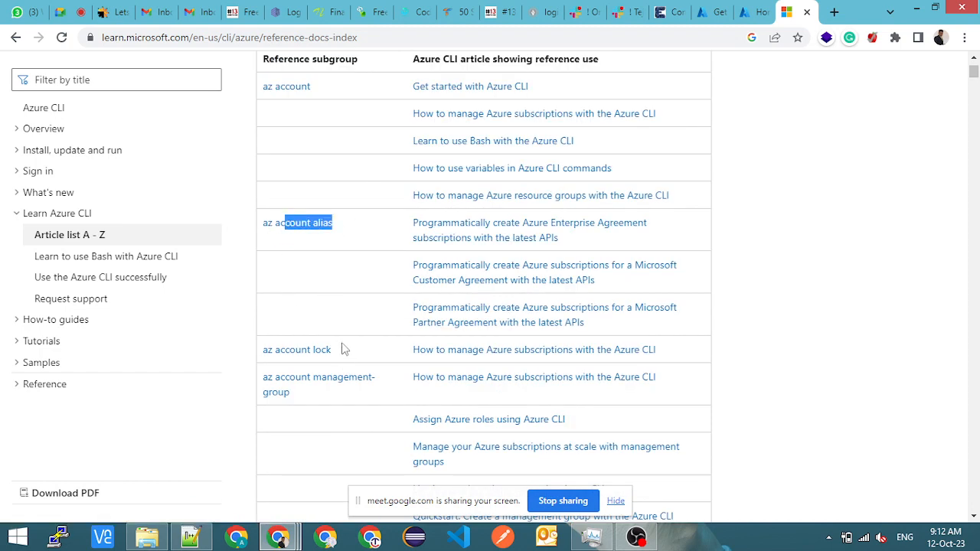
pyautogui.scroll(-2, 342, 346)
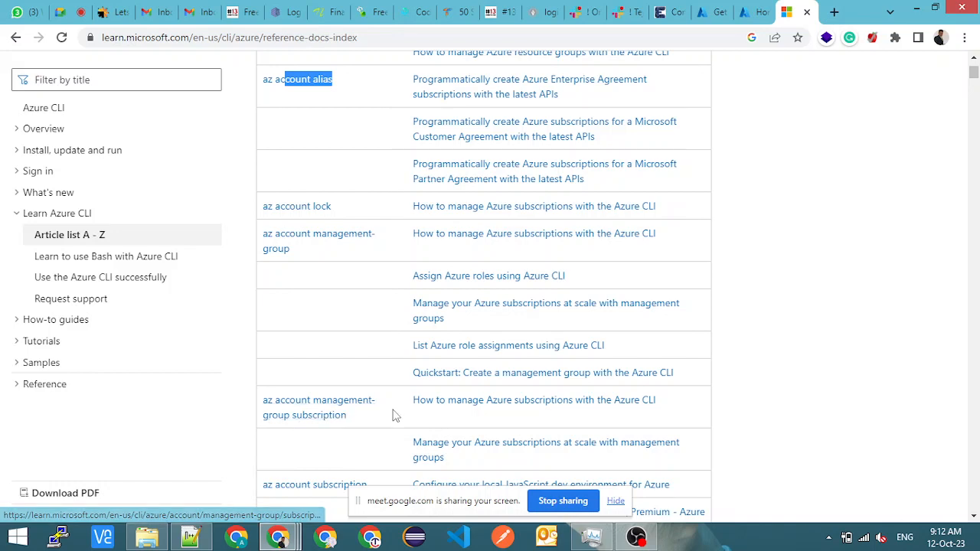
pyautogui.scroll(-3, 394, 413)
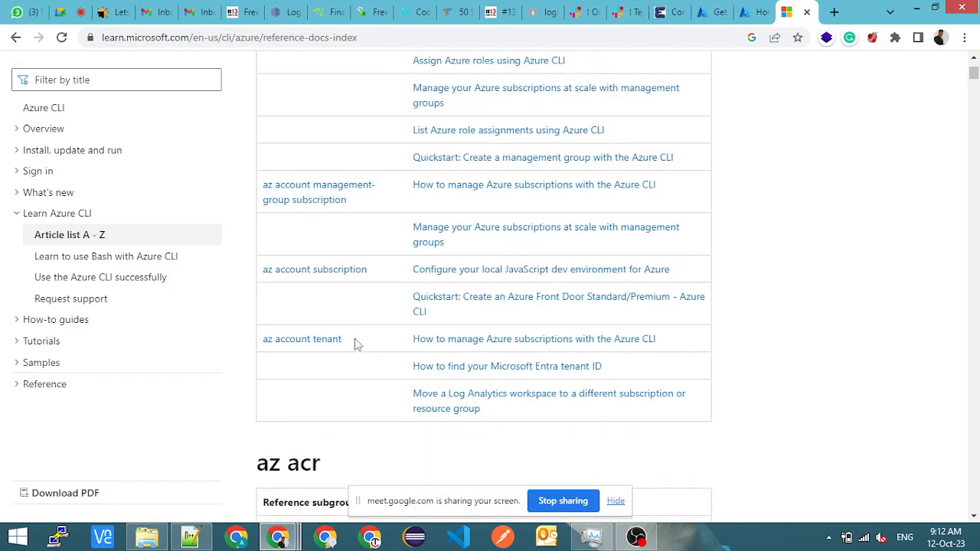
pyautogui.scroll(-3, 354, 343)
pyautogui.scroll(-3, 354, 344)
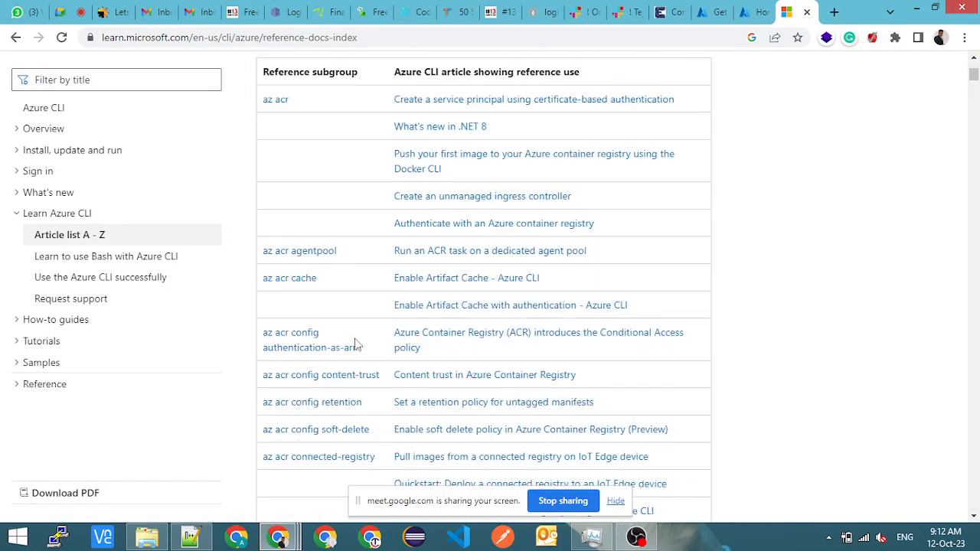
pyautogui.scroll(-14, 354, 343)
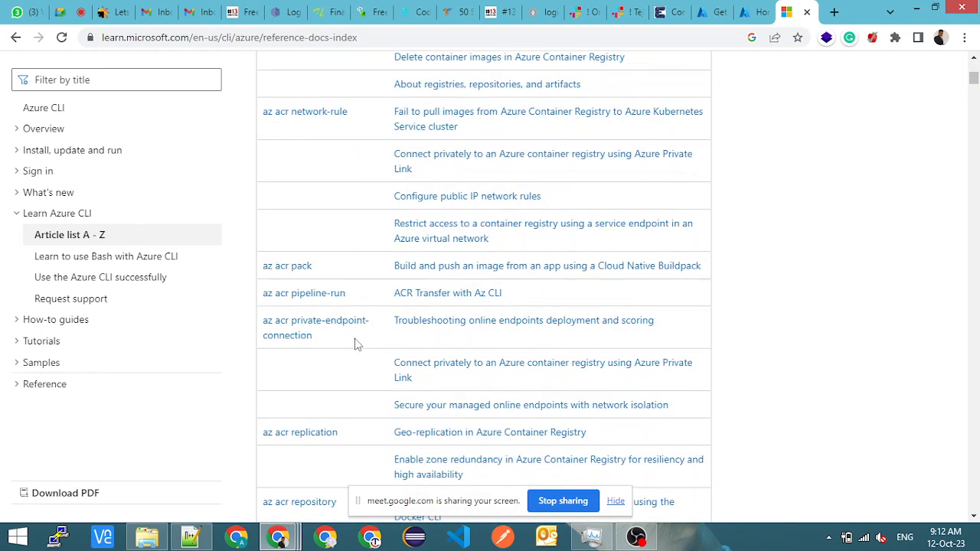
pyautogui.scroll(-10, 355, 344)
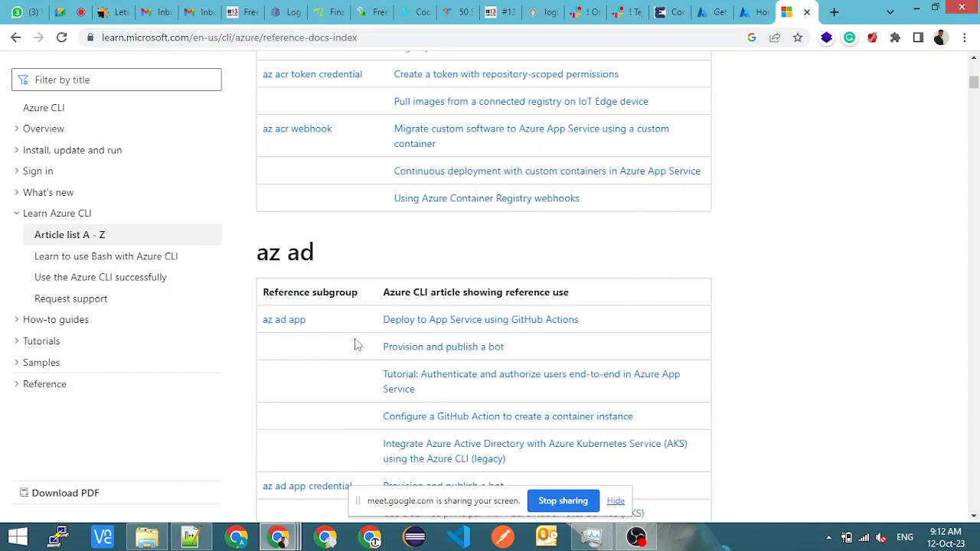
pyautogui.scroll(20, 354, 344)
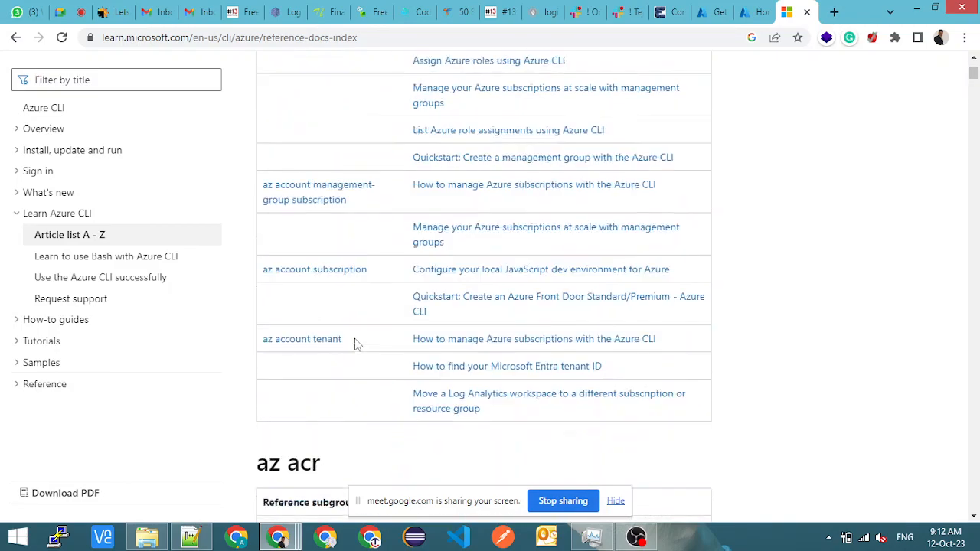
pyautogui.scroll(5, 355, 342)
pyautogui.scroll(-10, 354, 342)
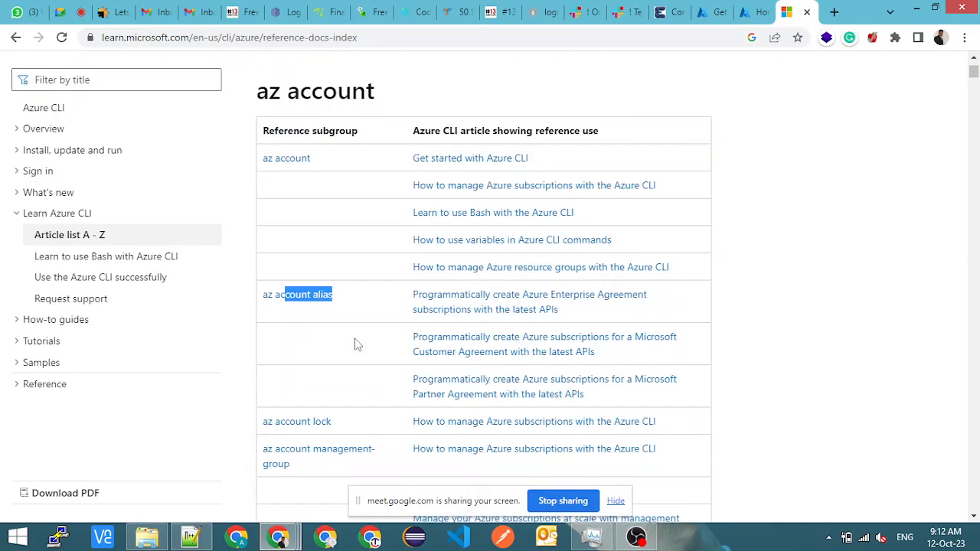
pyautogui.scroll(2, 354, 344)
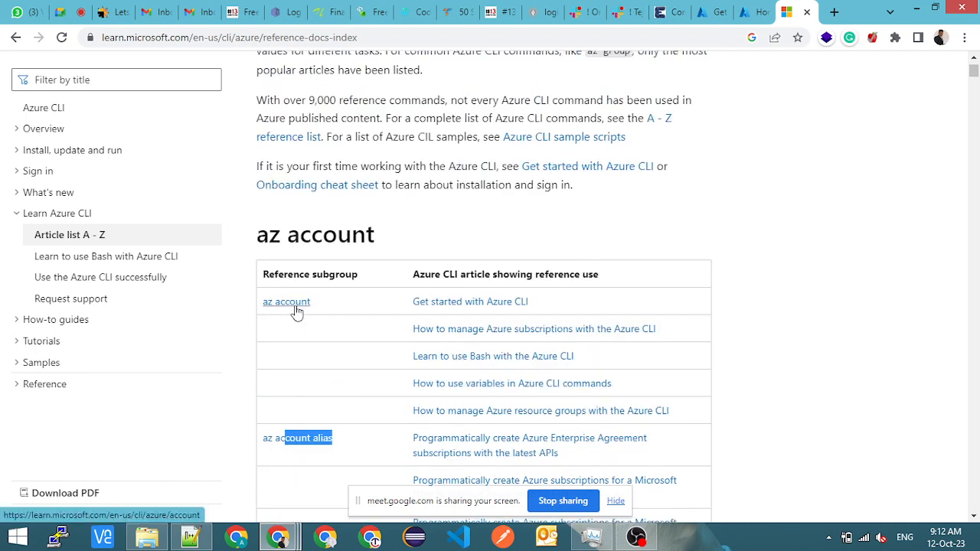
# - Expand the complete list of command groups at the start of the Azure CLI conceptual article list
pyautogui.scroll(-2, 341, 373)
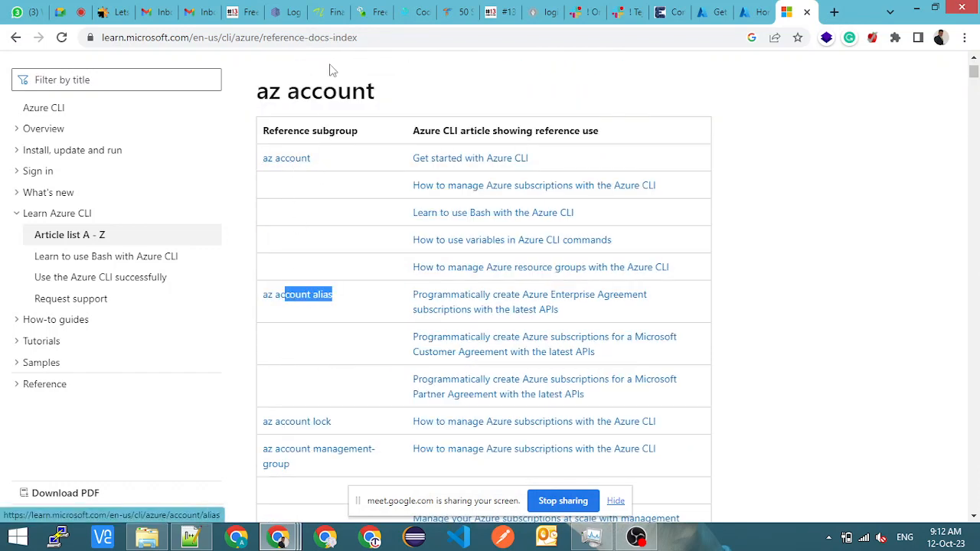
pyautogui.moveTo(282, 92); pyautogui.dragTo(385, 97)
pyautogui.scroll(4, 291, 256)
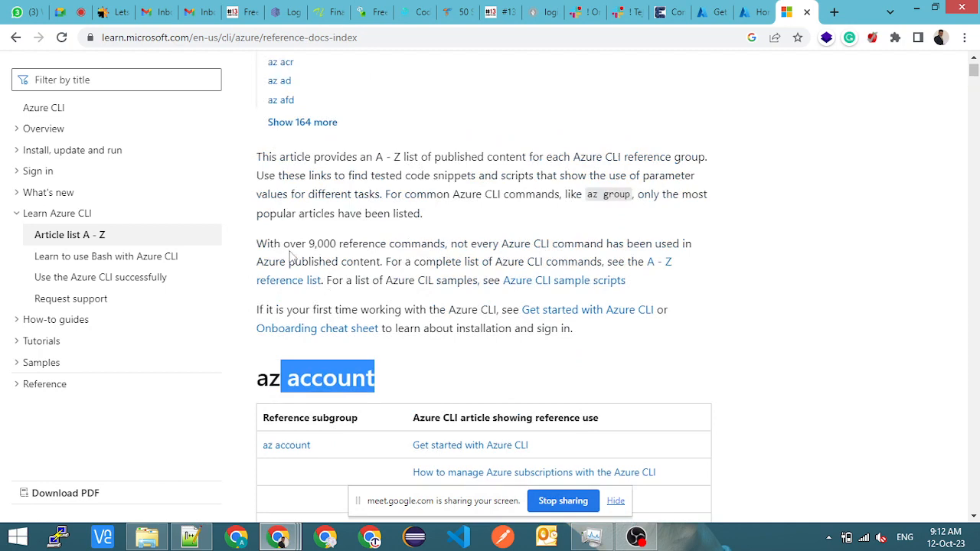
pyautogui.scroll(3, 289, 256)
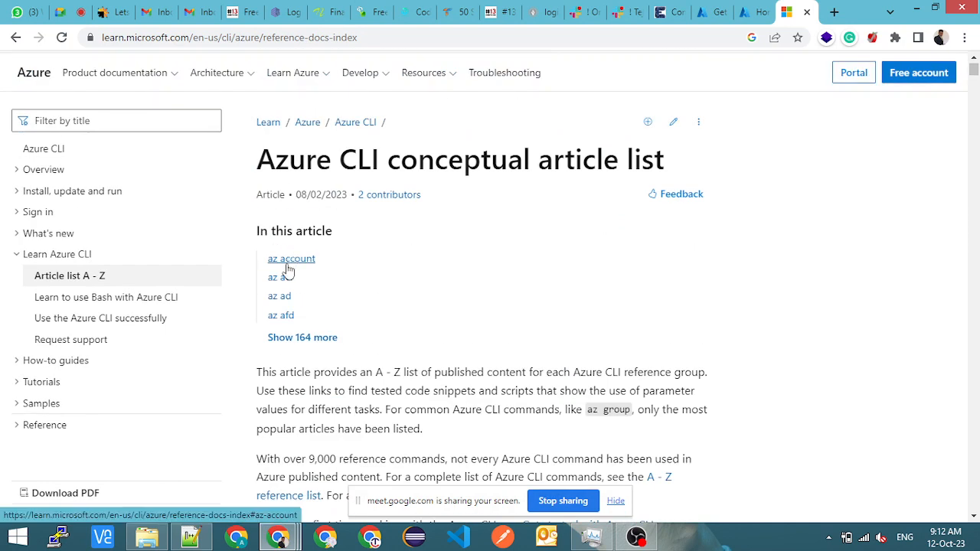
pyautogui.click(317, 341)
# - Look through the expanded command groups and jump to the az vm section
pyautogui.scroll(-4, 329, 367)
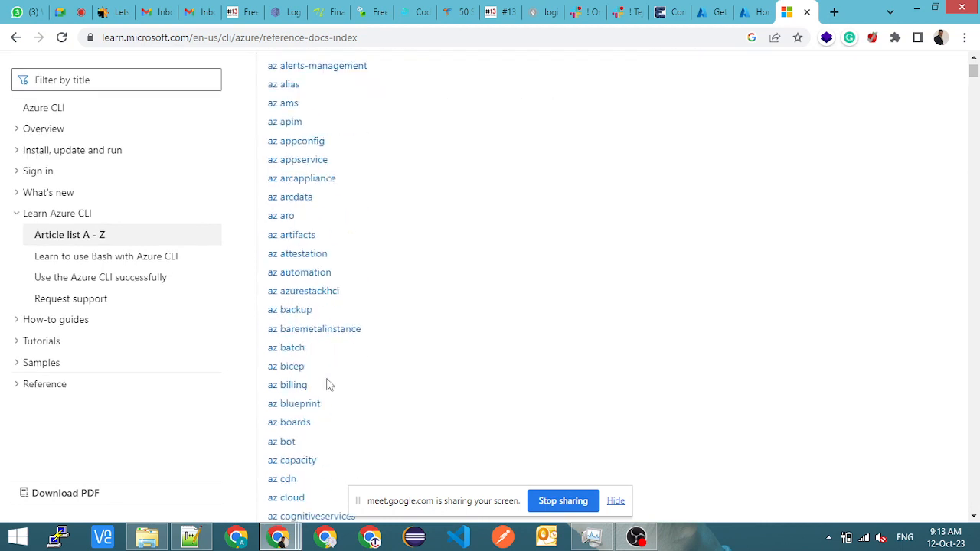
pyautogui.scroll(-2, 328, 384)
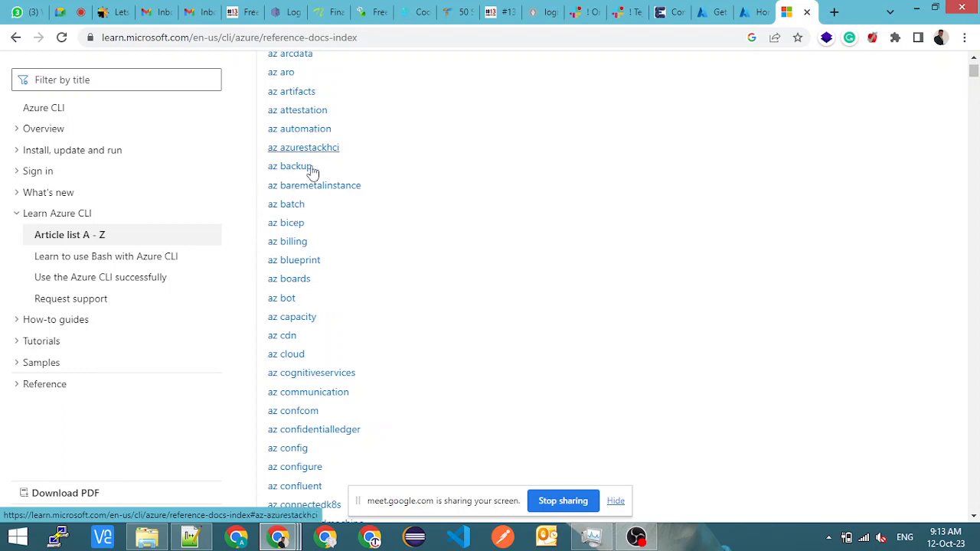
pyautogui.scroll(-3, 312, 306)
pyautogui.scroll(-8, 308, 306)
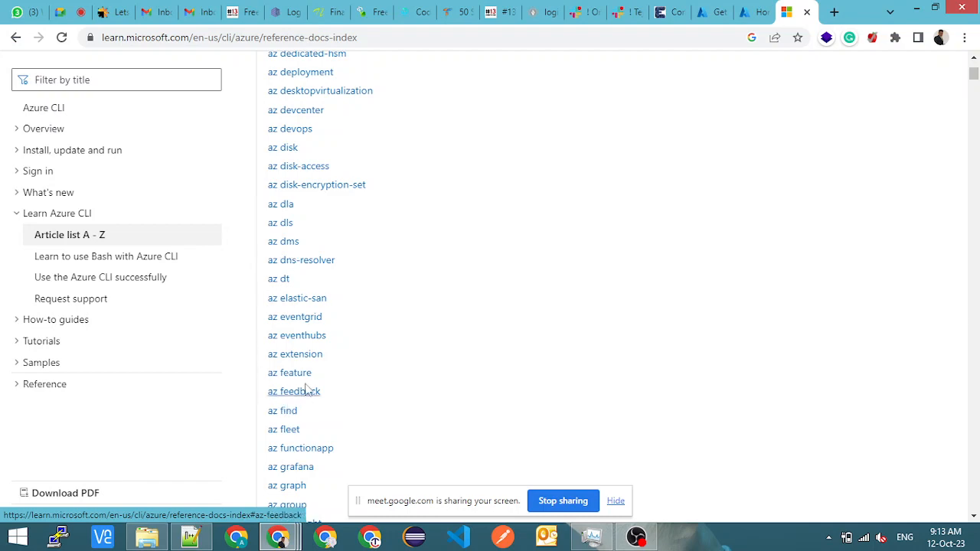
pyautogui.scroll(-8, 289, 344)
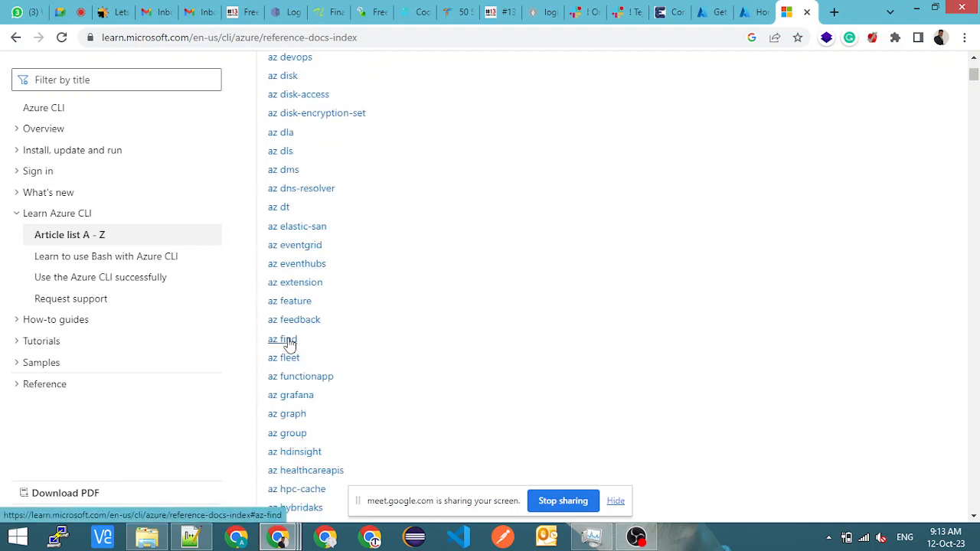
pyautogui.scroll(-4, 289, 344)
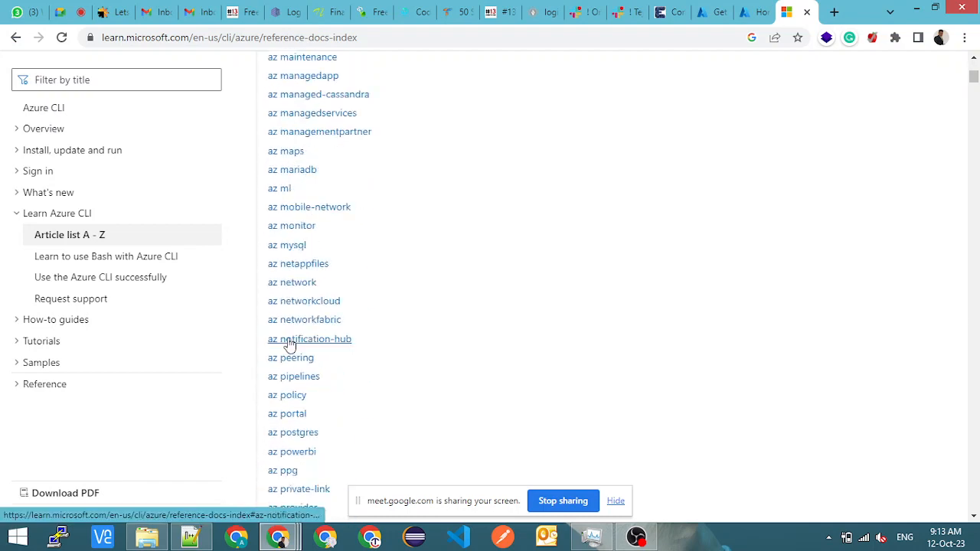
pyautogui.scroll(-14, 289, 344)
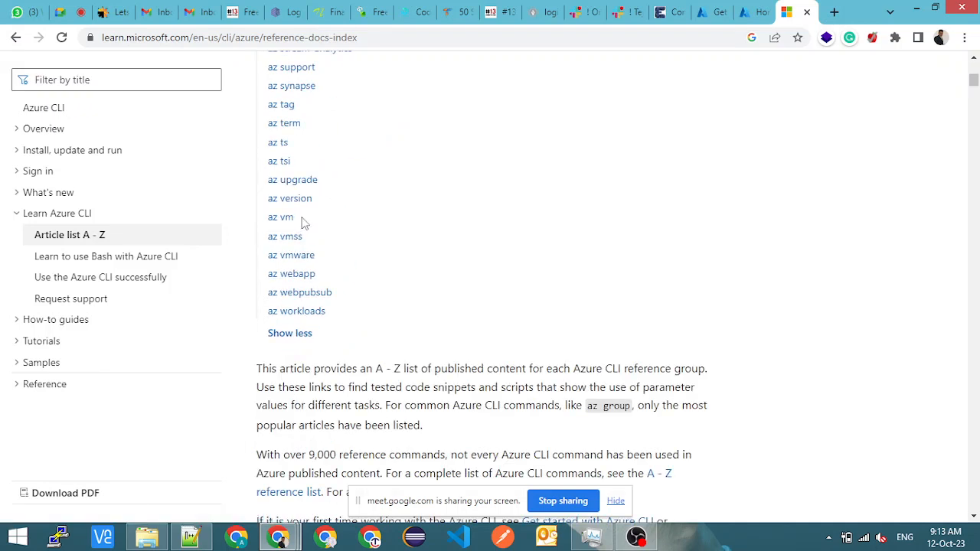
pyautogui.moveTo(300, 221); pyautogui.dragTo(267, 219)
pyautogui.click(283, 219)
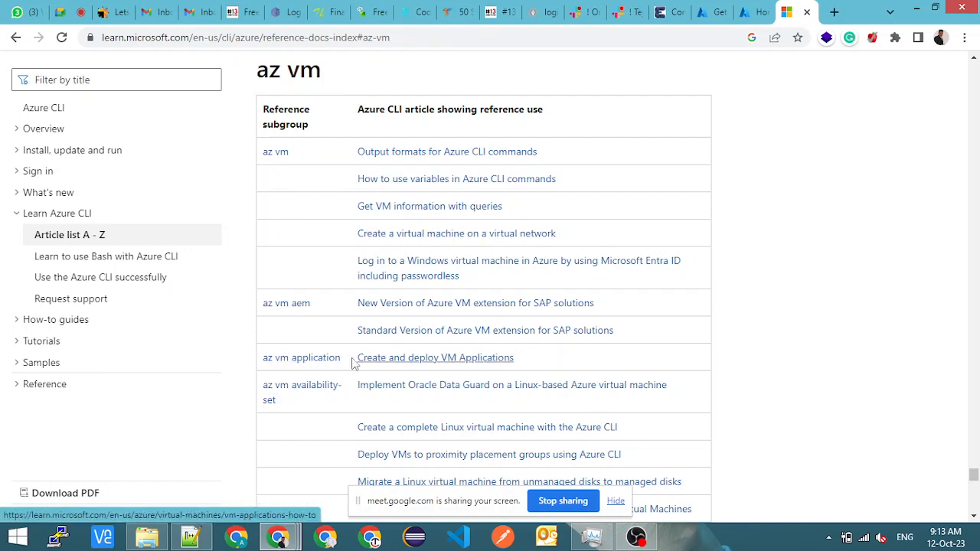
# - Examine the az vm reference subgroups from az vm application to az vm image, focusing on az vm disk and az vm image
pyautogui.scroll(-3, 330, 360)
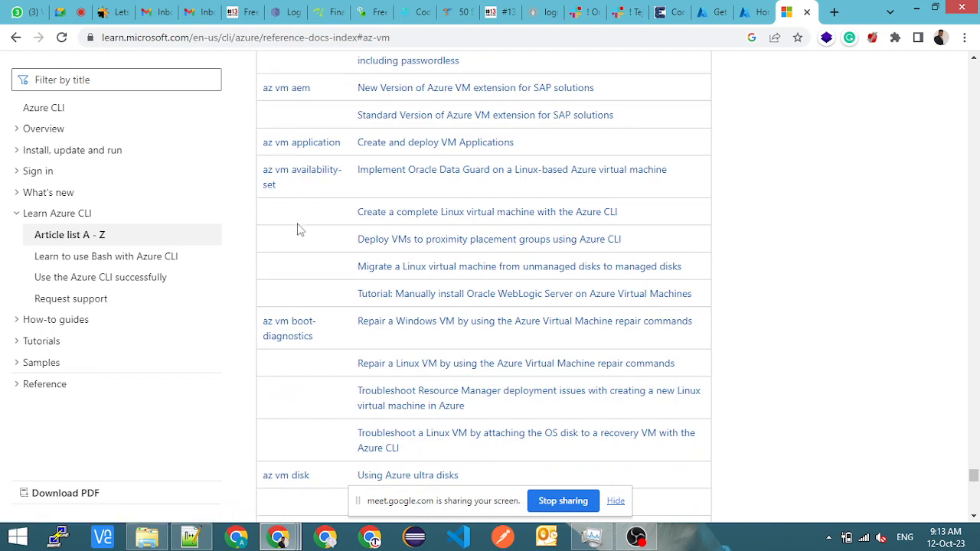
pyautogui.scroll(-4, 314, 302)
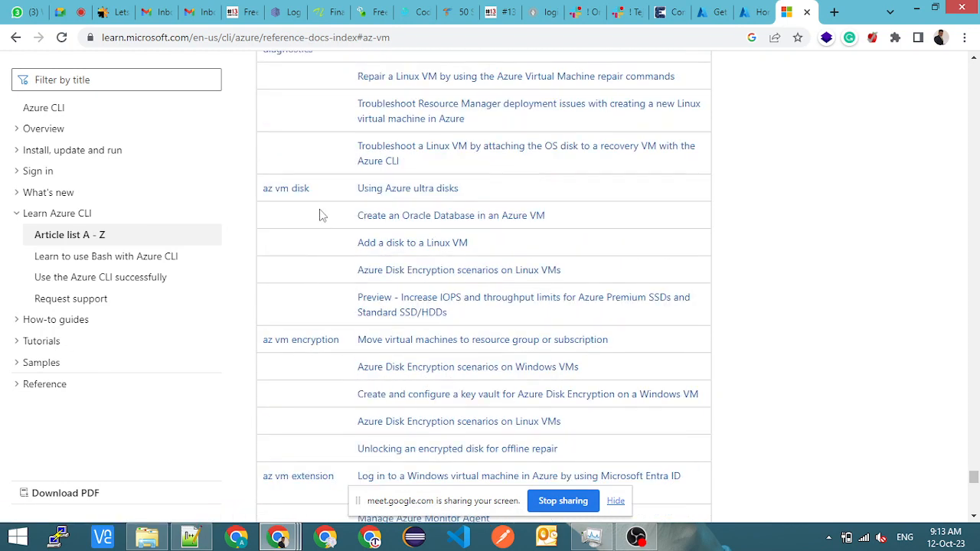
pyautogui.moveTo(320, 195); pyautogui.dragTo(264, 190)
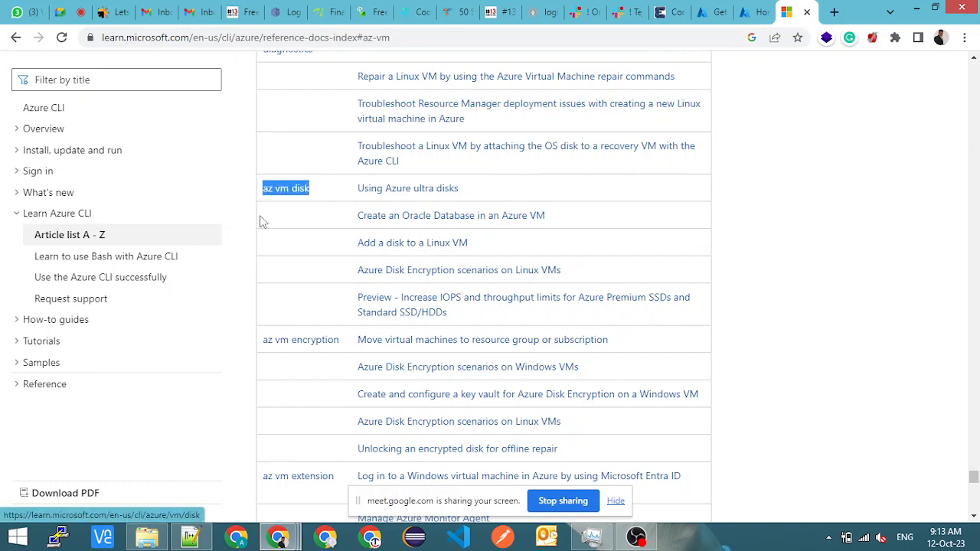
pyautogui.scroll(-2, 299, 308)
pyautogui.scroll(3, 299, 308)
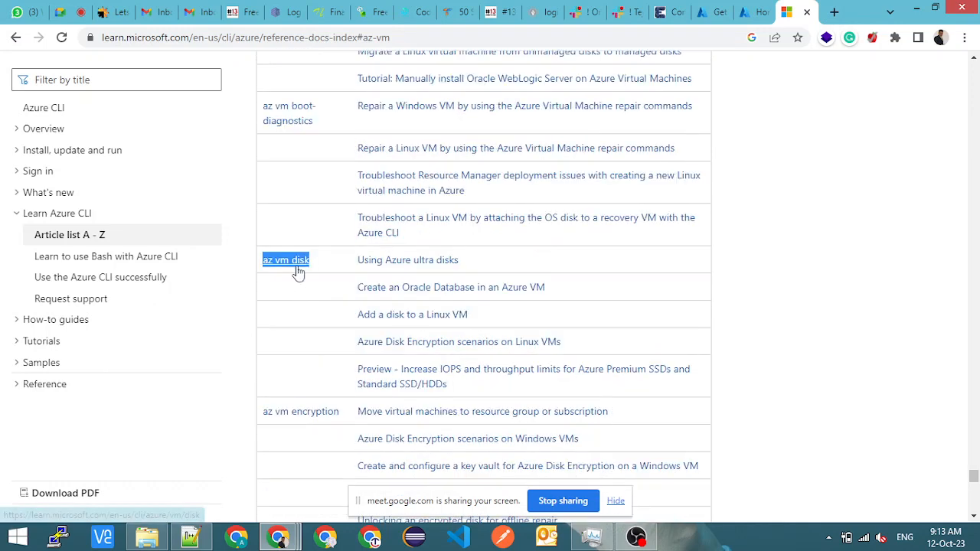
pyautogui.scroll(-5, 332, 306)
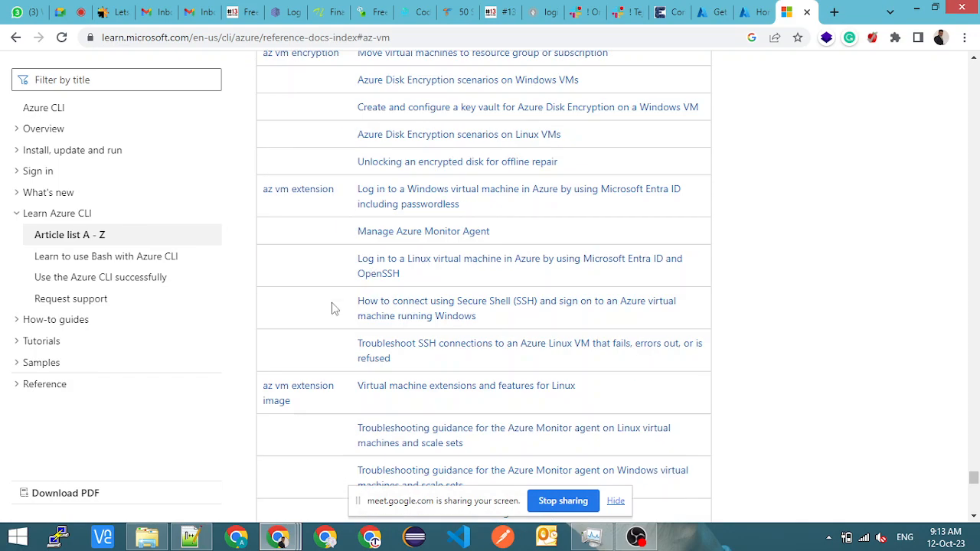
pyautogui.scroll(4, 332, 306)
pyautogui.scroll(-5, 320, 315)
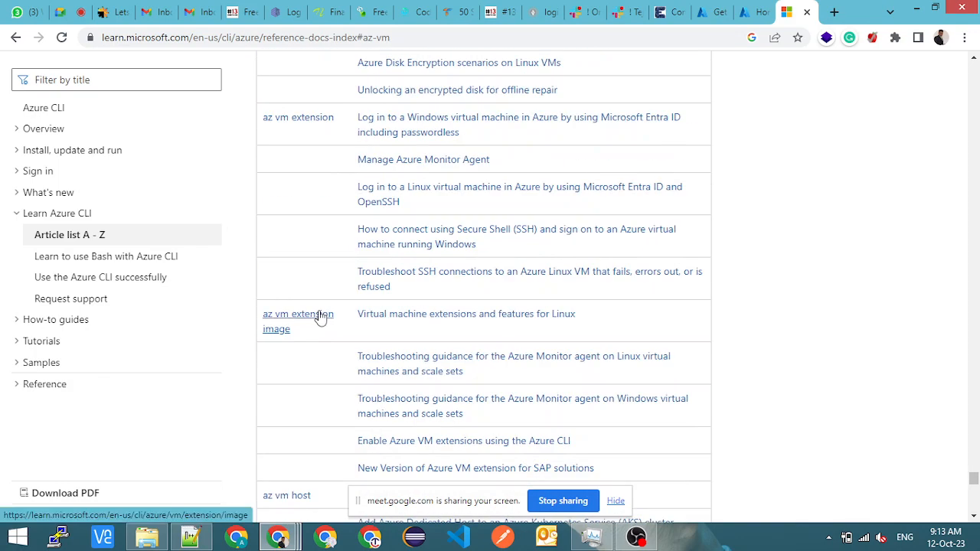
pyautogui.scroll(-4, 320, 316)
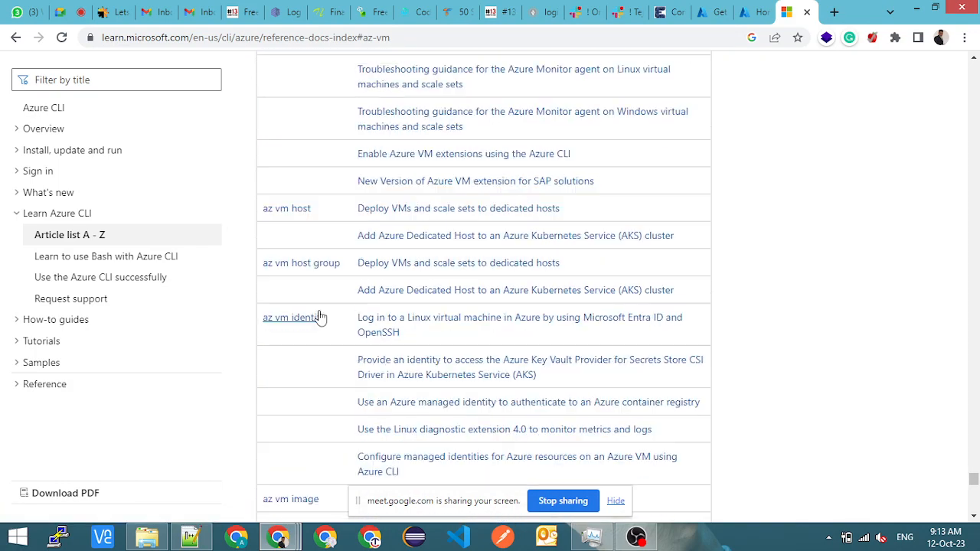
pyautogui.scroll(-4, 320, 316)
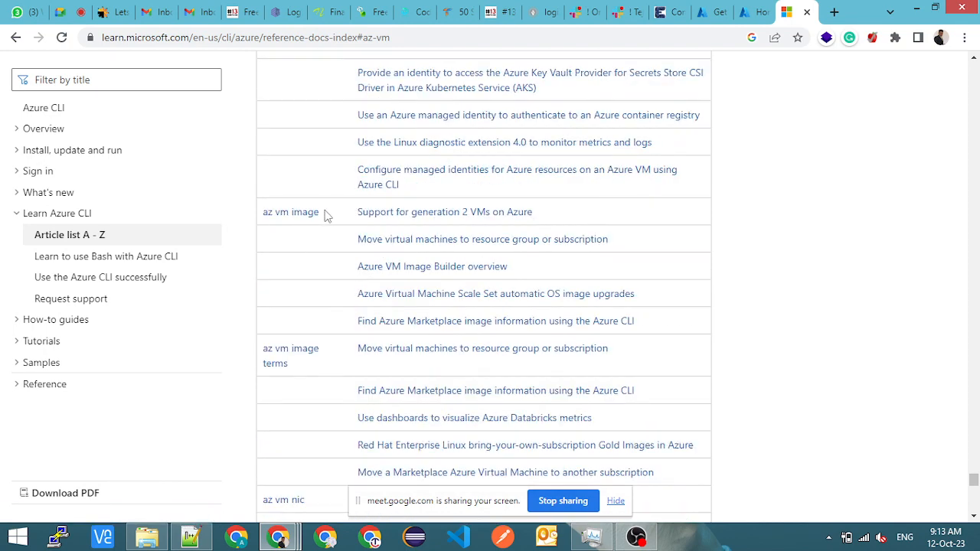
pyautogui.moveTo(320, 213); pyautogui.dragTo(262, 213)
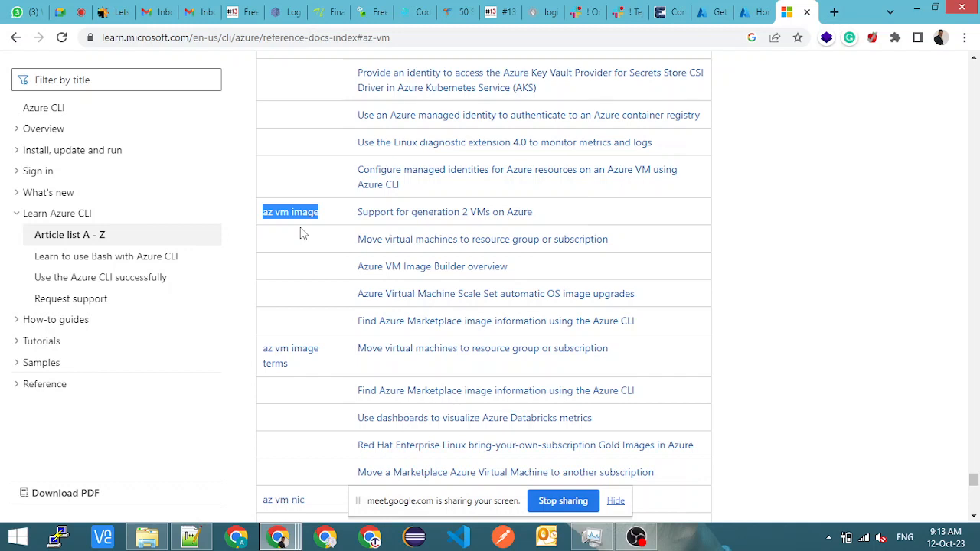
pyautogui.click(338, 213)
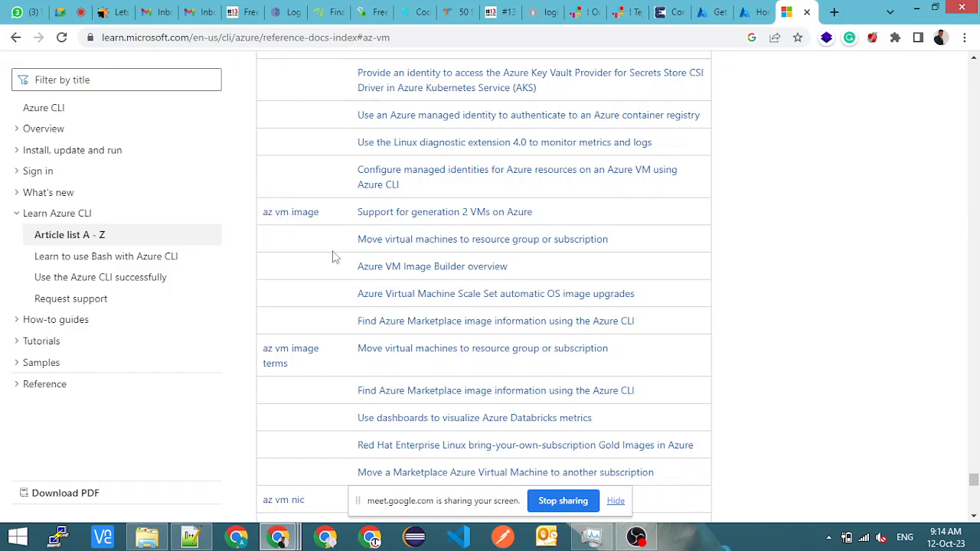
# - Examine the remaining az vm subgroups from az vm image terms to az vm user, focusing on az vm repair and az vm user
pyautogui.scroll(-3, 335, 278)
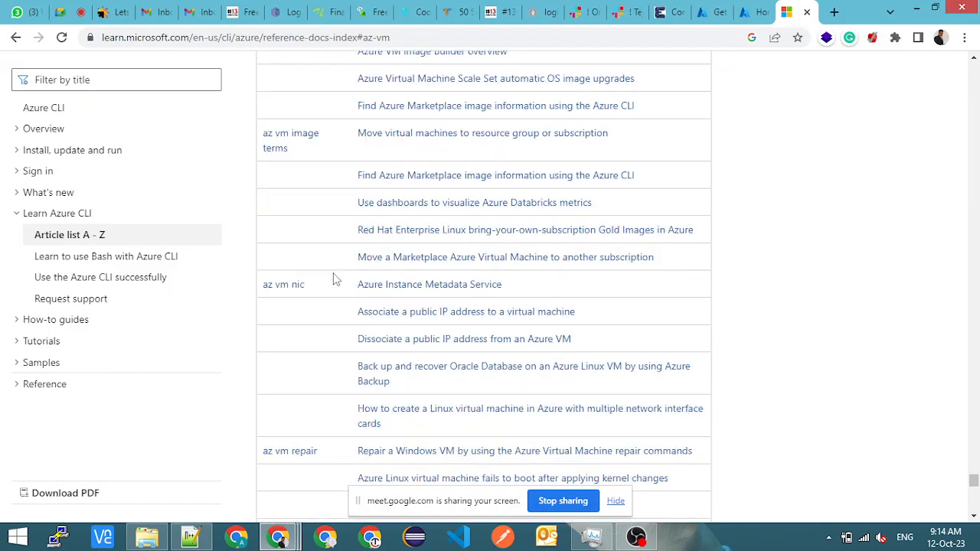
pyautogui.scroll(-5, 334, 279)
pyautogui.scroll(2, 323, 258)
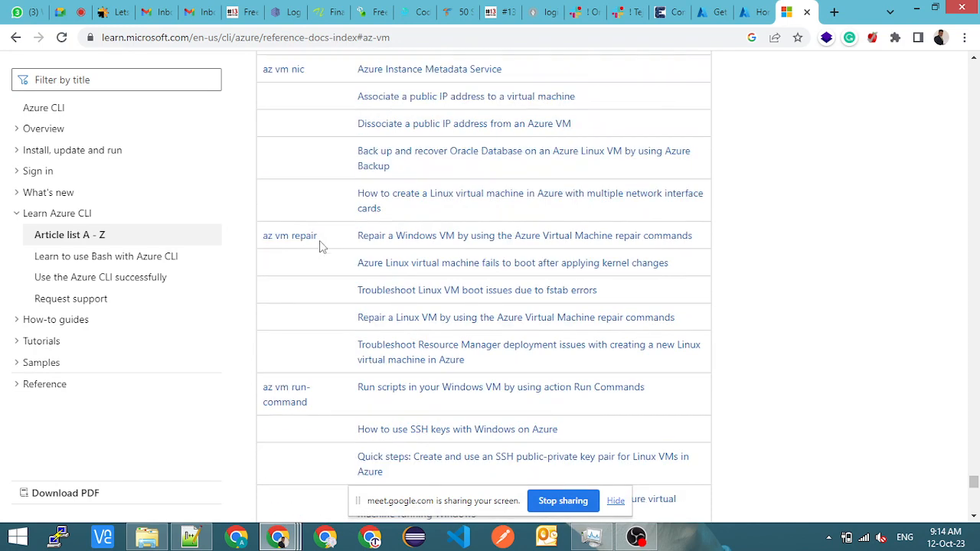
pyautogui.moveTo(329, 240); pyautogui.dragTo(263, 236)
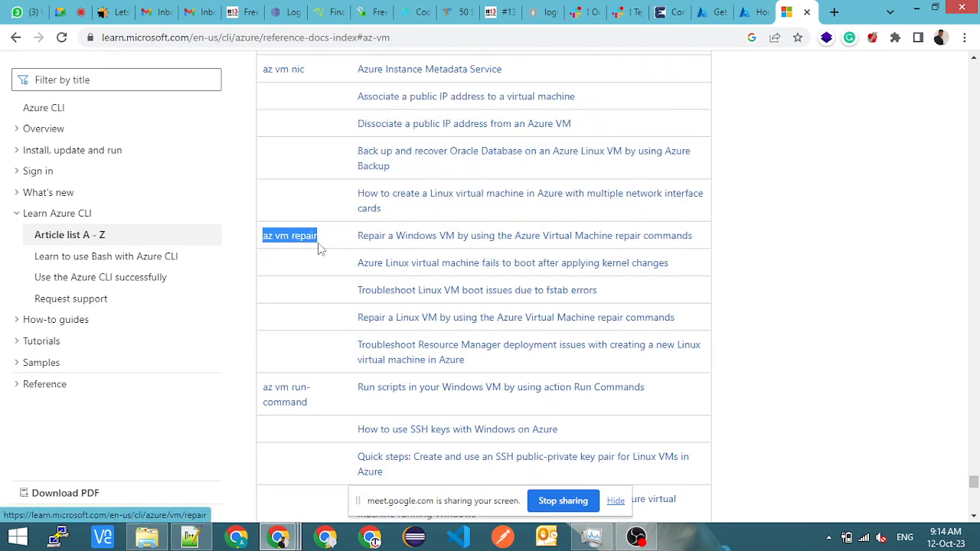
pyautogui.scroll(-3, 319, 257)
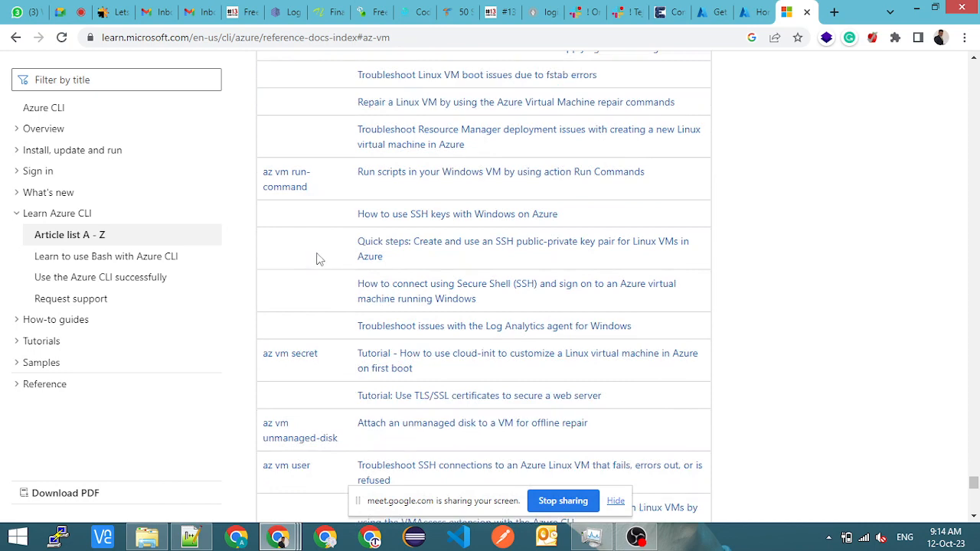
pyautogui.scroll(-2, 314, 306)
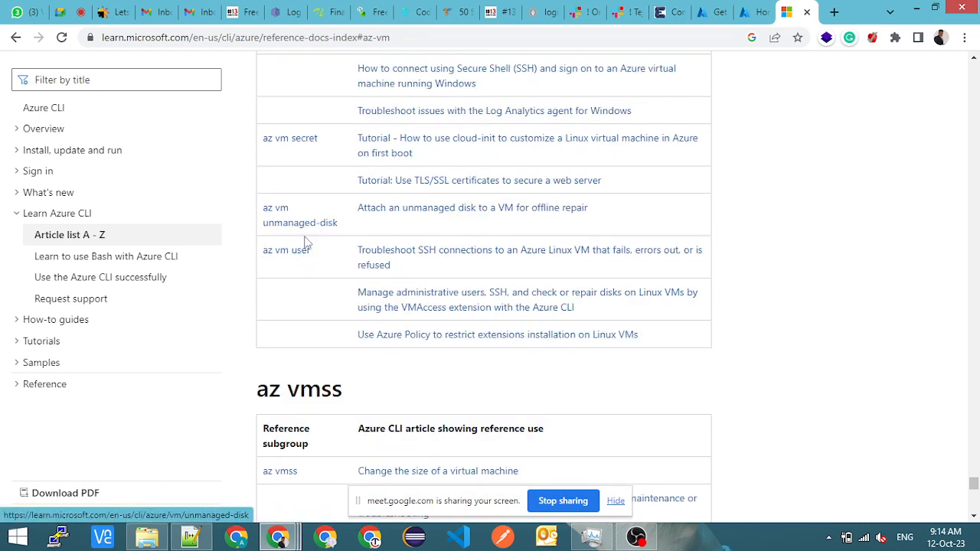
pyautogui.moveTo(322, 252); pyautogui.dragTo(265, 255)
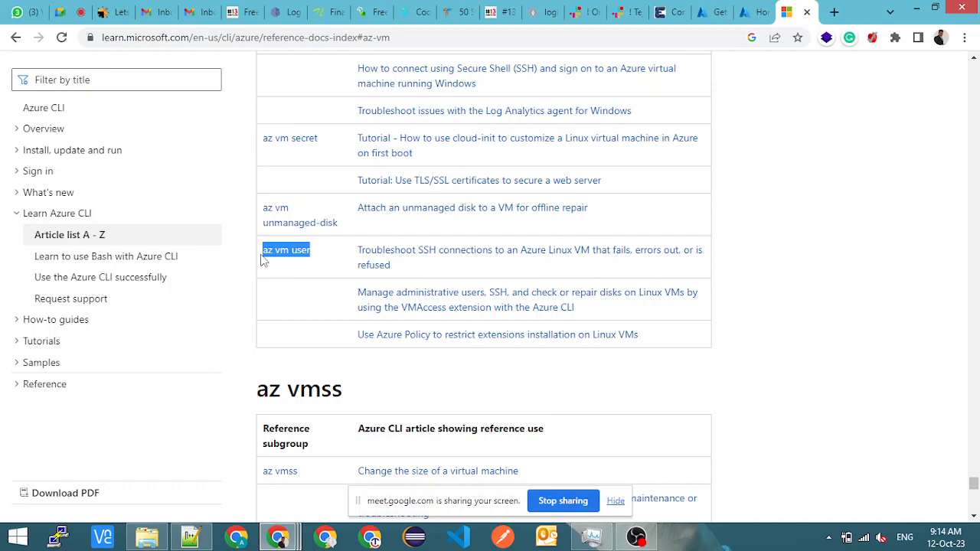
# - Look back through the sections preceding az vm, including az upgrade, az storage and az storagesync
pyautogui.scroll(15, 347, 248)
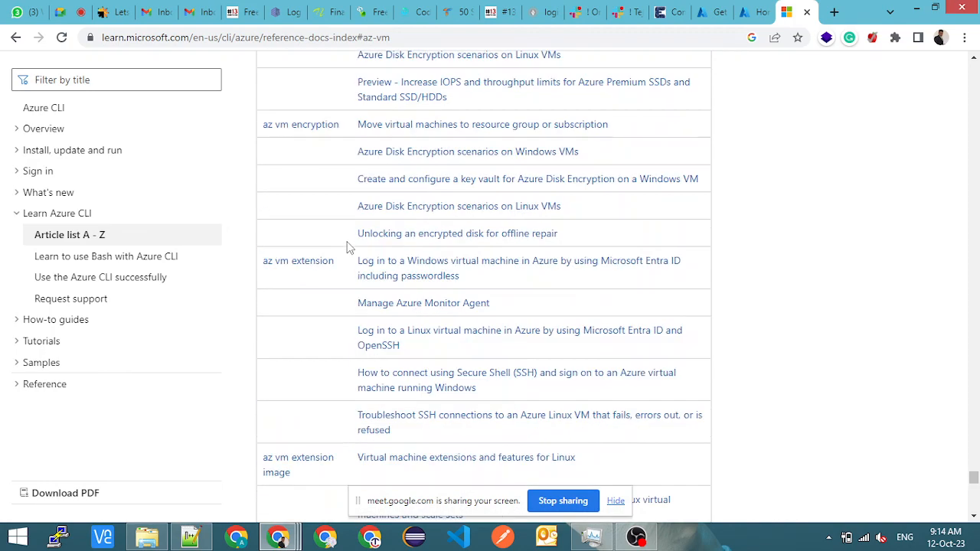
pyautogui.scroll(15, 348, 248)
pyautogui.scroll(-5, 347, 242)
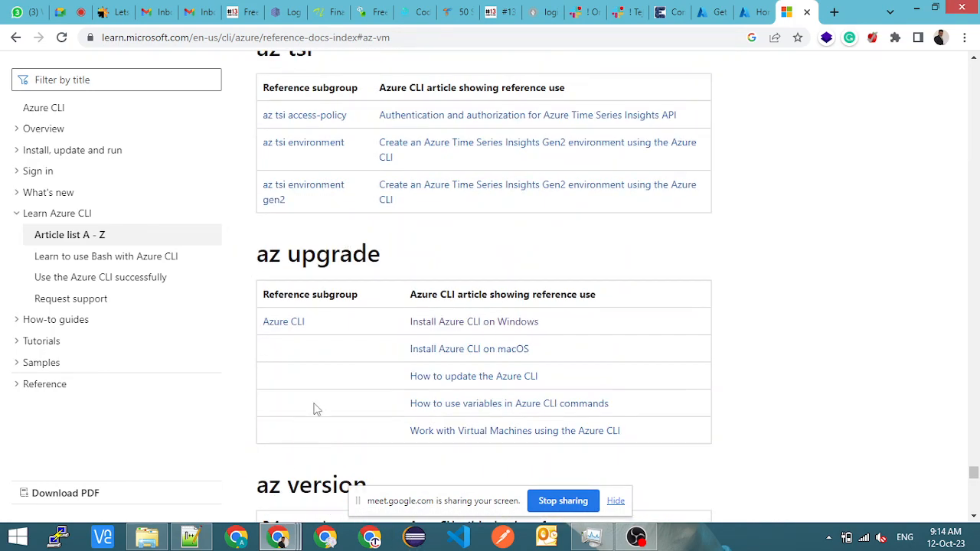
pyautogui.scroll(6, 342, 389)
pyautogui.scroll(20, 343, 388)
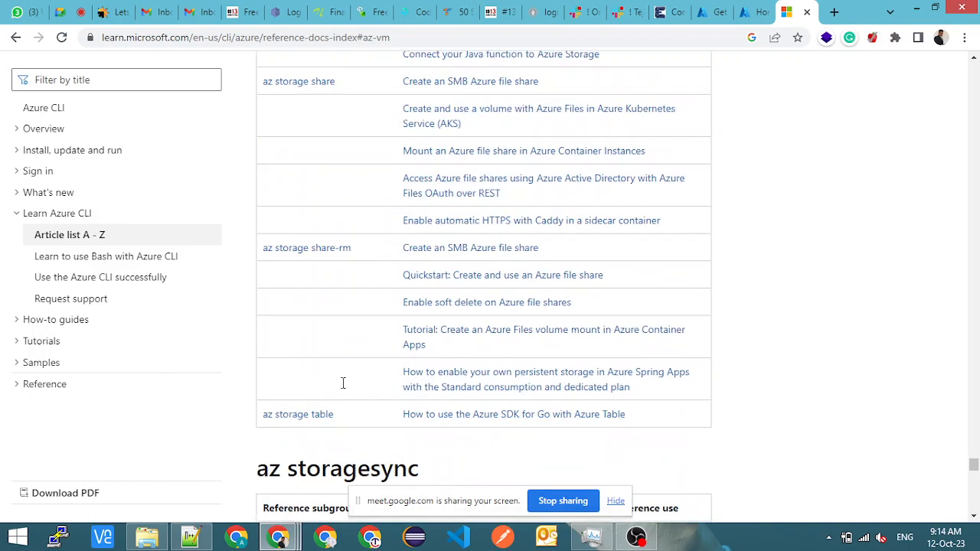
pyautogui.scroll(6, 343, 389)
pyautogui.scroll(-15, 342, 379)
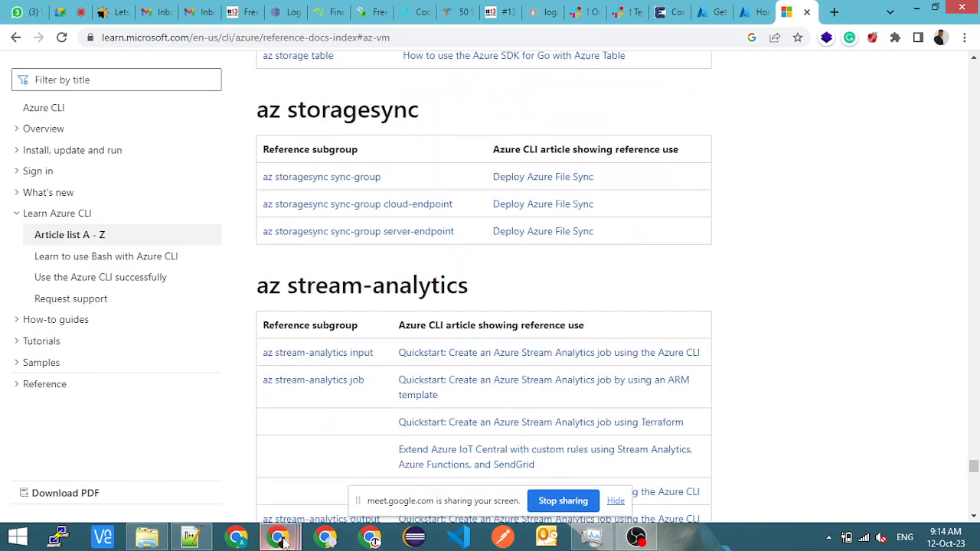
# - In the Azure Notes document, add the line "CLI commands for VM service" above "Creating Virtual Machines in Azure" with two empty lines beneath it
pyautogui.moveTo(285, 540)
pyautogui.click(284, 481)
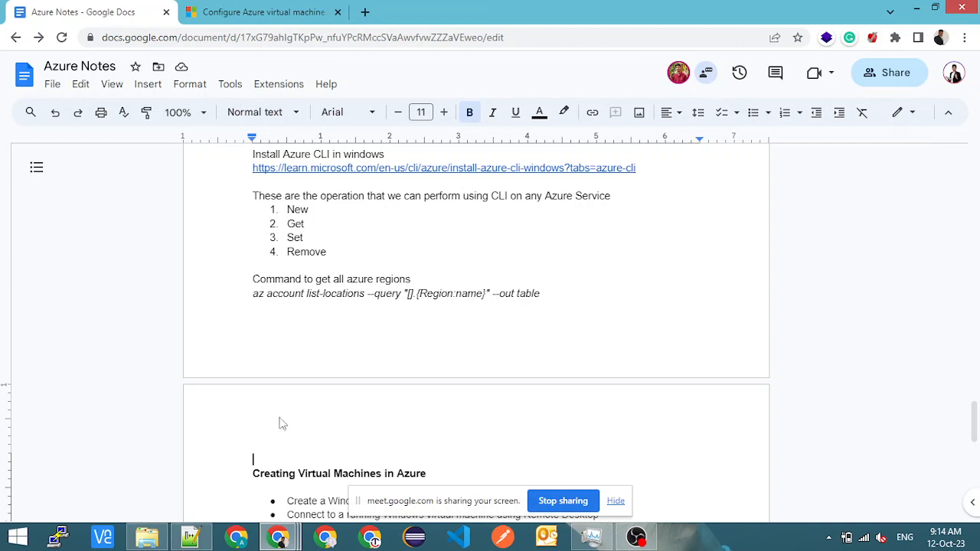
pyautogui.write('CLI commands for ')
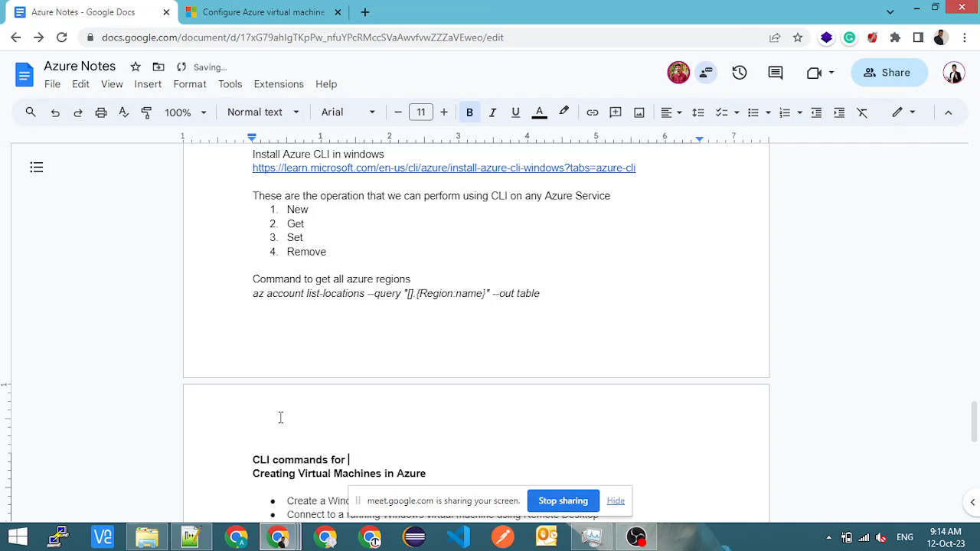
pyautogui.write('VM services')
pyautogui.press('BackSpace')
pyautogui.press('Return')
pyautogui.press('Return')
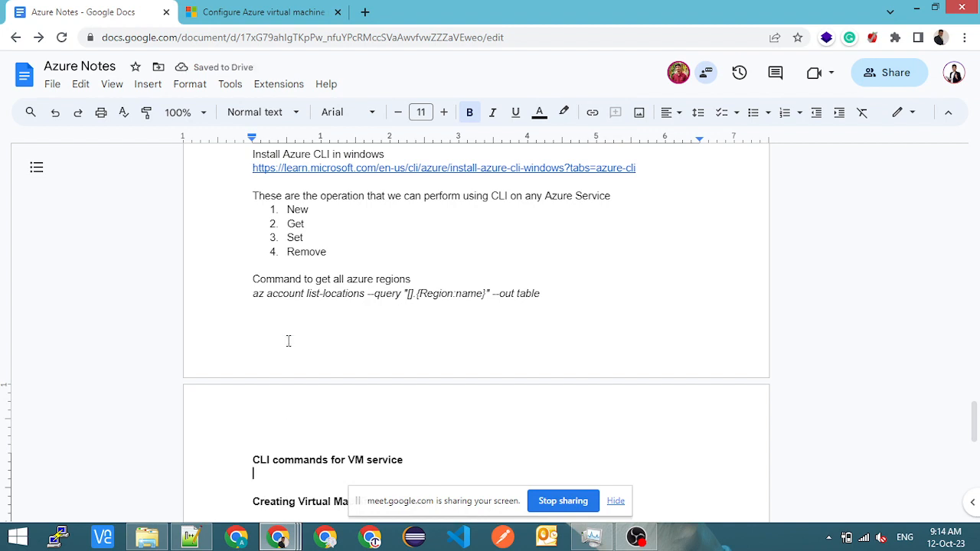
# - Review the numbered list of operations that can be performed on any Azure service using CLI: New, Get, Set and Remove
pyautogui.moveTo(491, 195); pyautogui.dragTo(522, 195)
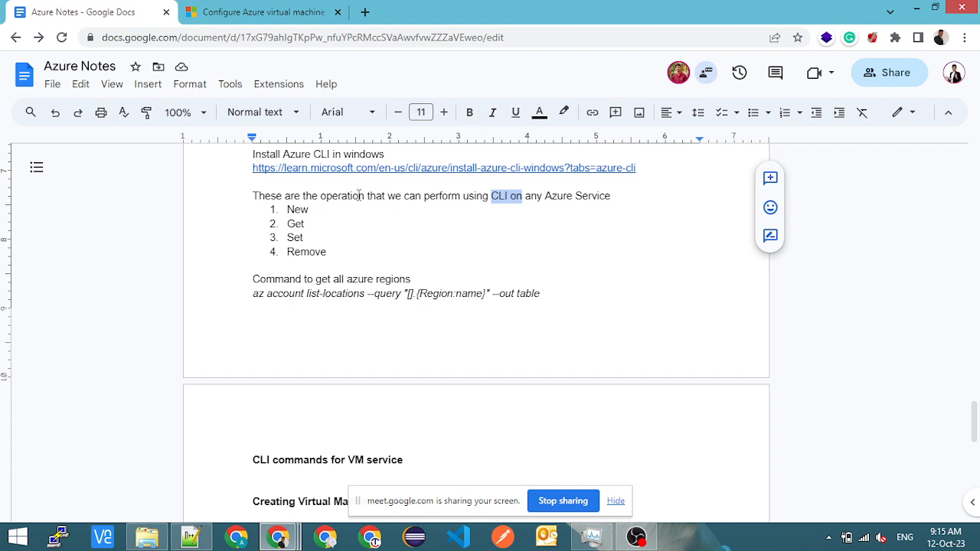
pyautogui.moveTo(286, 211); pyautogui.dragTo(332, 251)
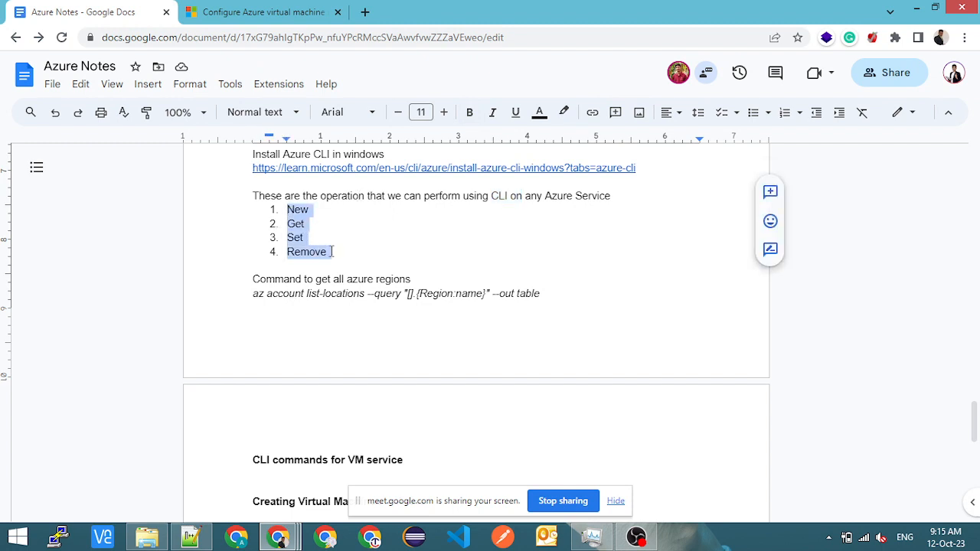
# - Go through the list items New, Get, Set and Remove one at a time
pyautogui.doubleClick(294, 212)
pyautogui.doubleClick(295, 225)
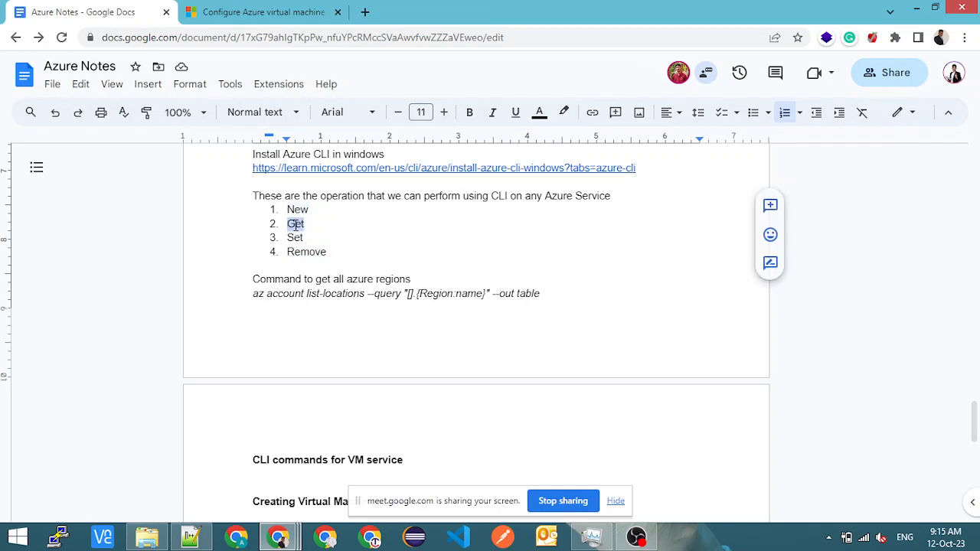
pyautogui.click(294, 237)
pyautogui.doubleClick(295, 237)
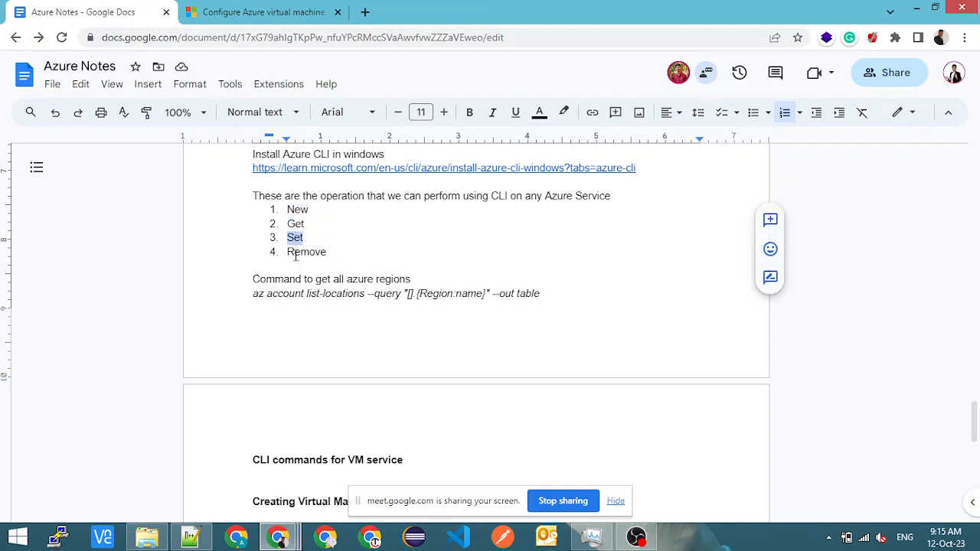
pyautogui.doubleClick(295, 253)
pyautogui.click(281, 412)
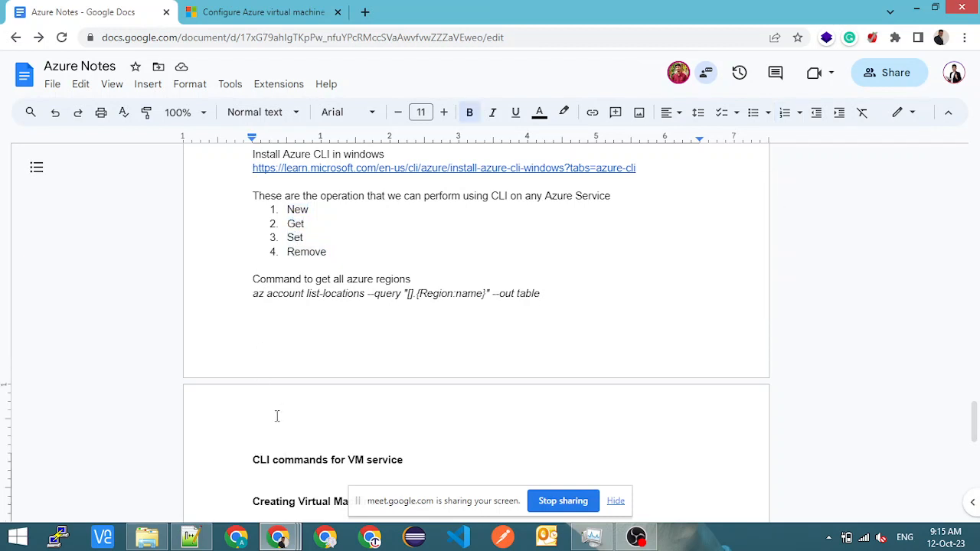
# - Dismiss the screen-sharing notice and add another empty line beneath the "CLI commands for VM service" heading
pyautogui.click(271, 476)
pyautogui.click(613, 501)
pyautogui.scroll(-2, 340, 373)
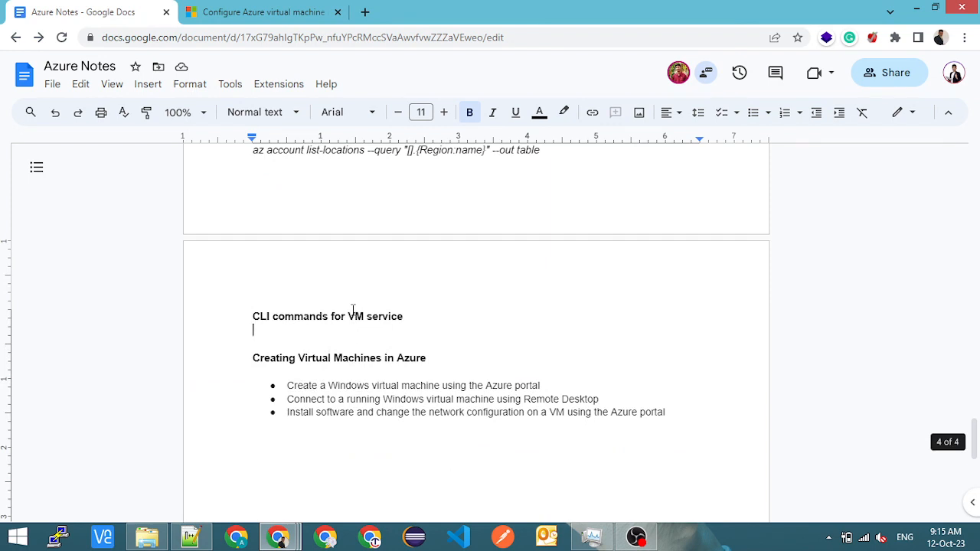
pyautogui.moveTo(354, 313); pyautogui.dragTo(397, 309)
pyautogui.click(298, 331)
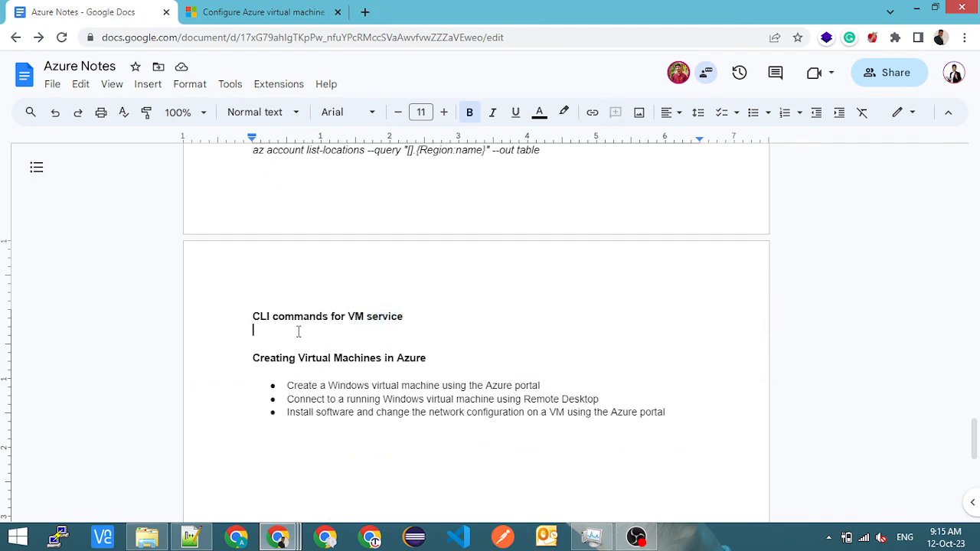
pyautogui.press('Return')
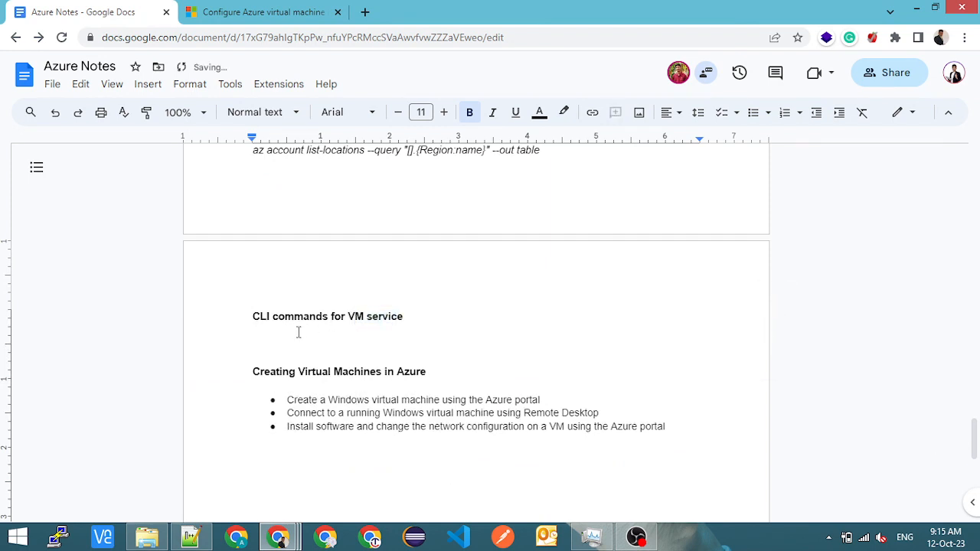
# - Replace "CLI" with "Powershell" in the sentence introducing the operations for any Azure Service, keeping a space before it
pyautogui.scroll(4, 291, 332)
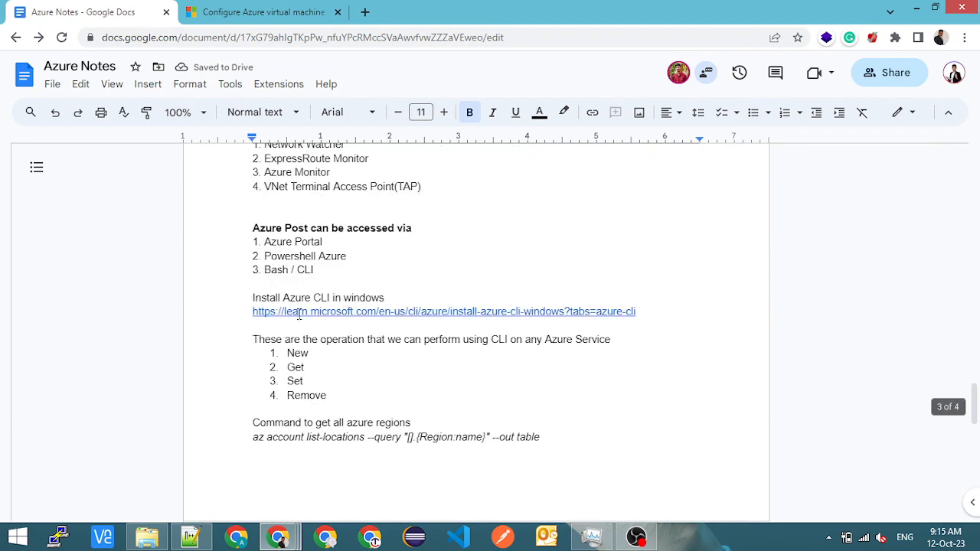
pyautogui.doubleClick(498, 339)
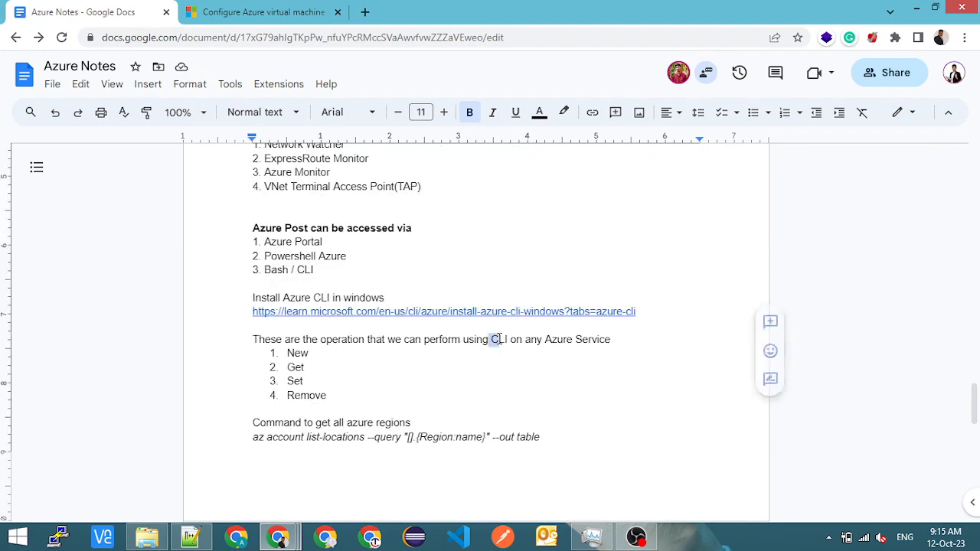
pyautogui.doubleClick(449, 340)
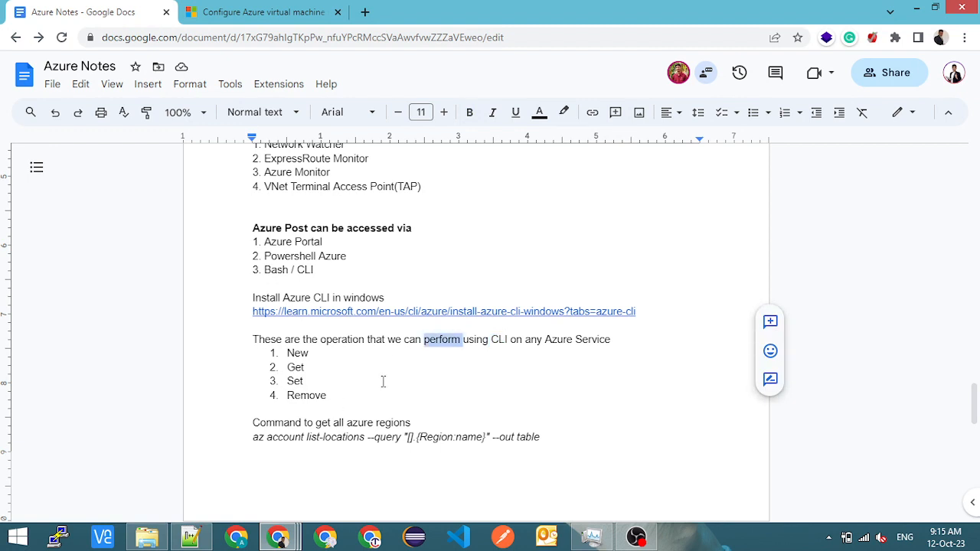
pyautogui.click(497, 340)
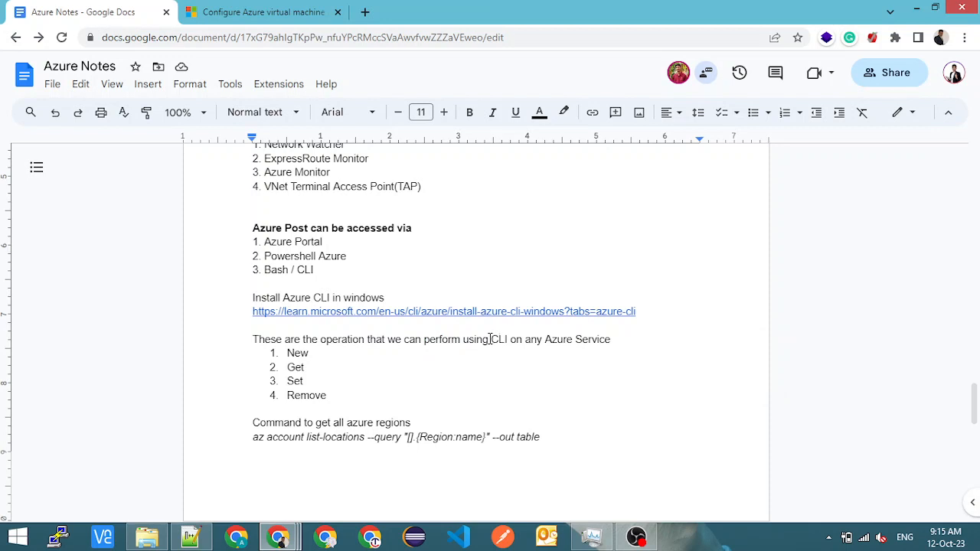
pyautogui.moveTo(489, 339); pyautogui.dragTo(510, 338)
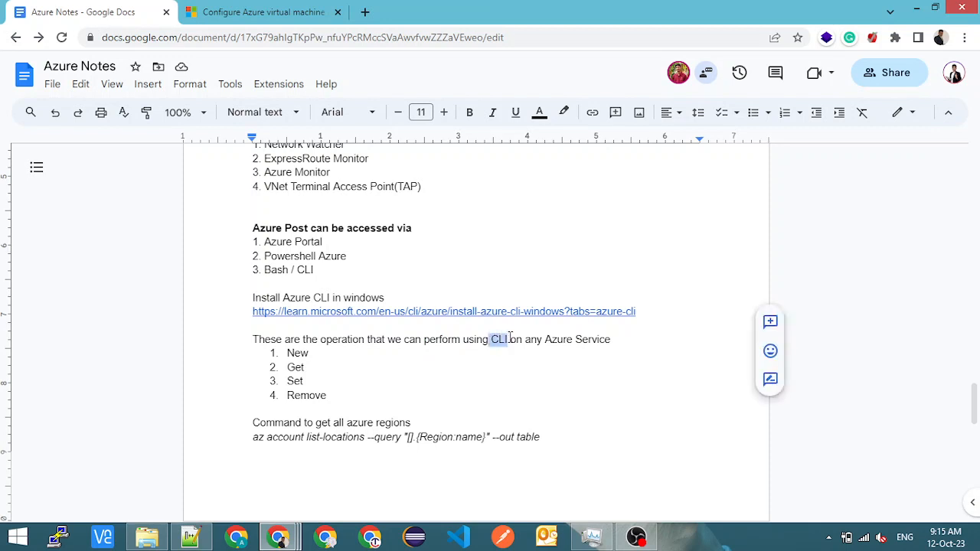
pyautogui.write('Power')
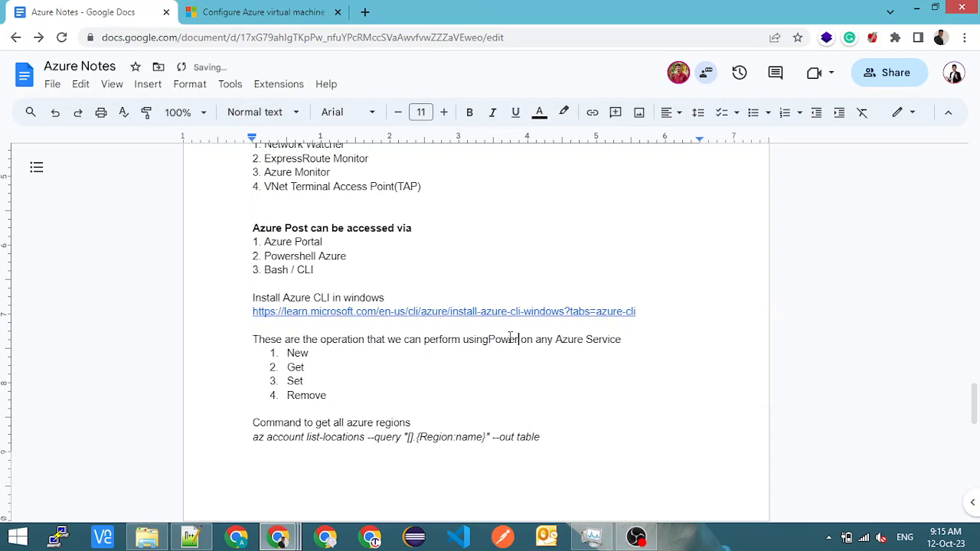
pyautogui.write('shell')
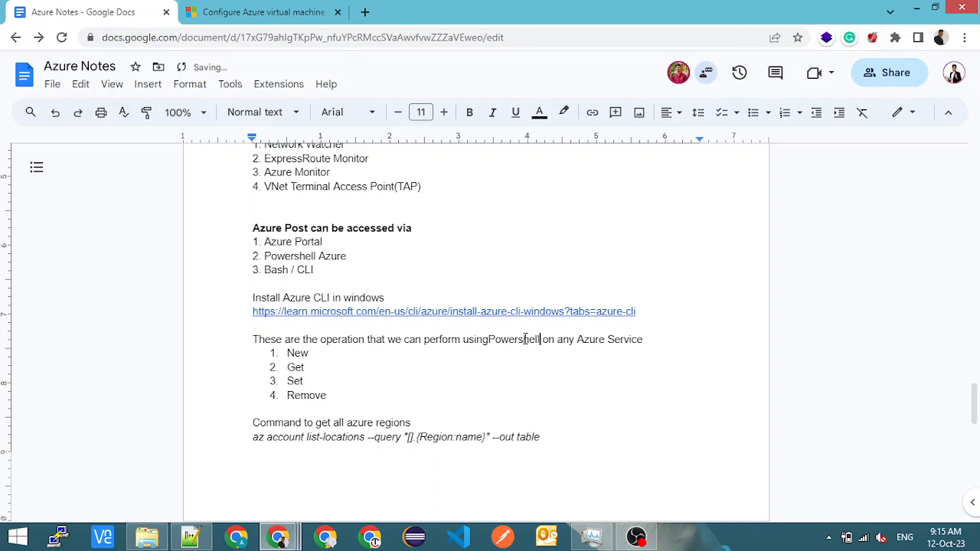
pyautogui.click(488, 339)
# - Start a line with "Az" beneath the "CLI commands for VM service" heading and glance at the Azure CLI reference article list
pyautogui.scroll(-4, 456, 378)
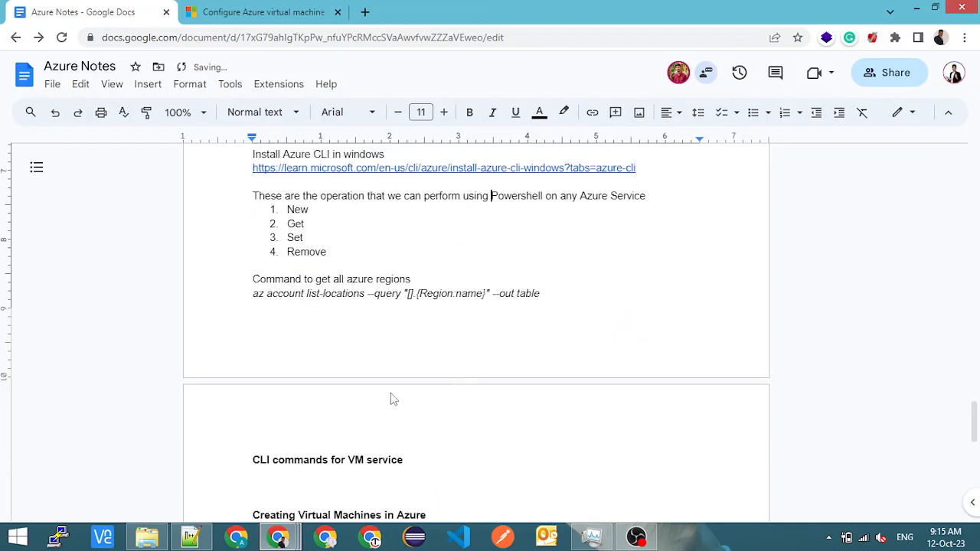
pyautogui.click(275, 335)
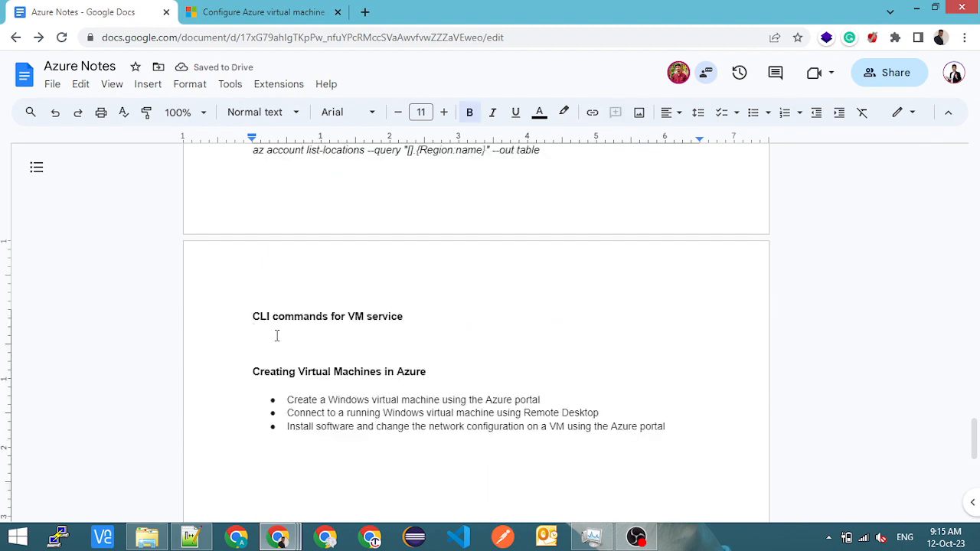
pyautogui.moveTo(286, 322); pyautogui.dragTo(390, 316)
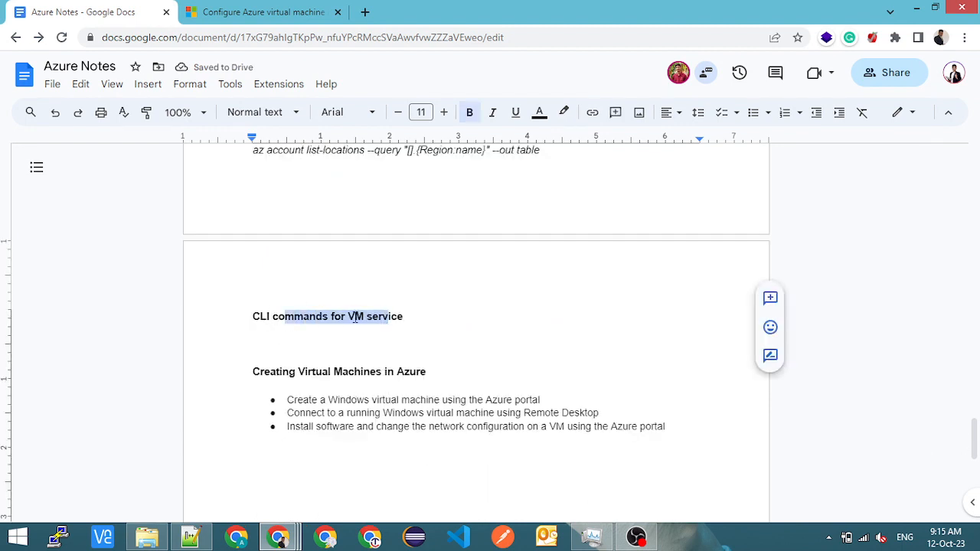
pyautogui.doubleClick(355, 317)
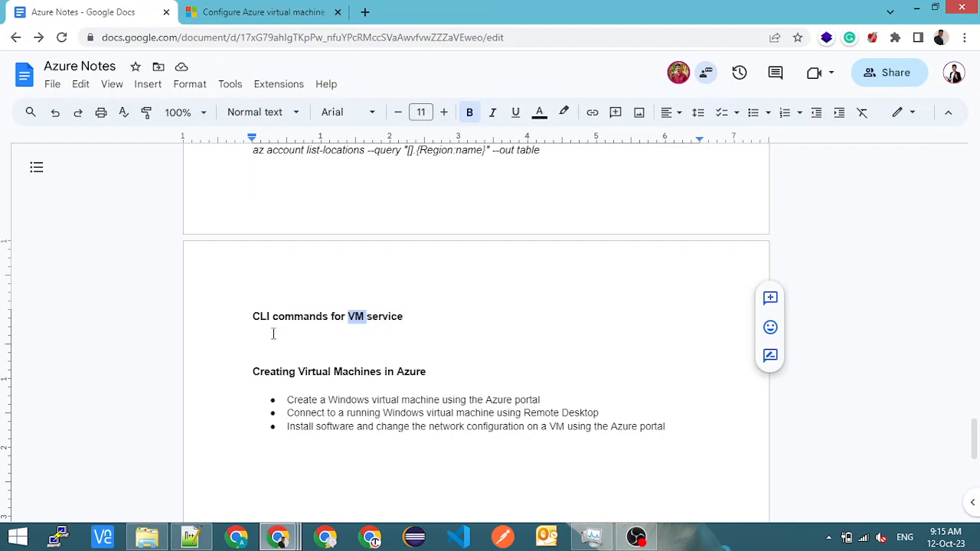
pyautogui.click(274, 333)
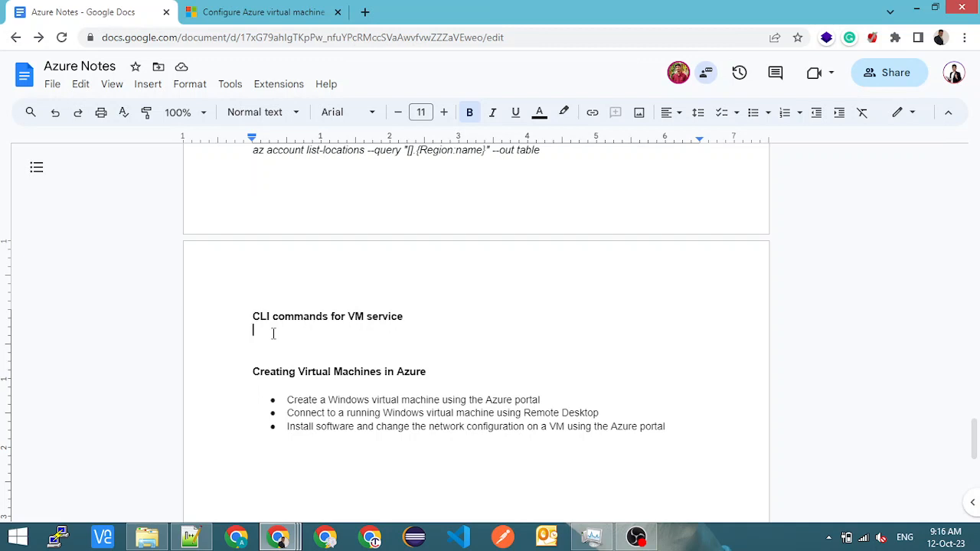
pyautogui.write('az')
pyautogui.hotkey('alt', 'Tab')
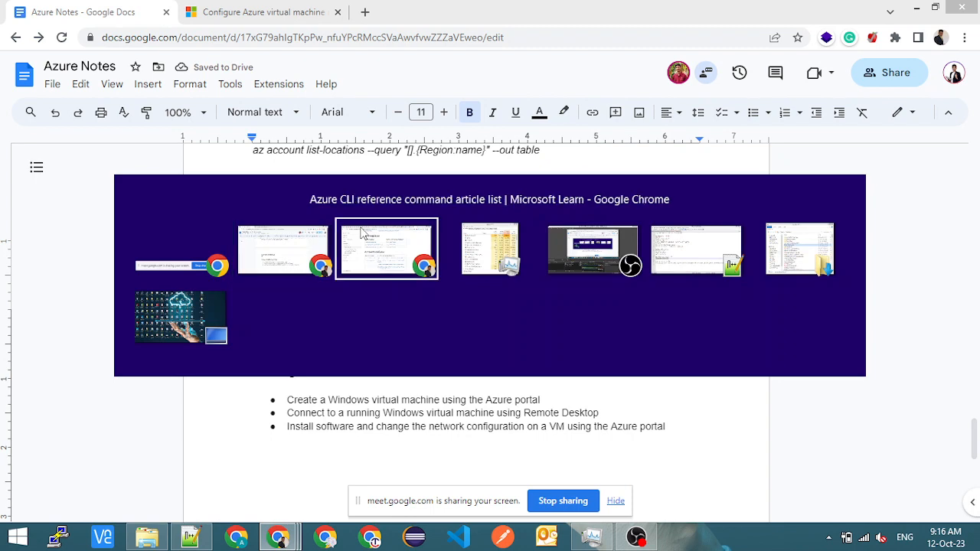
pyautogui.scroll(3, 279, 245)
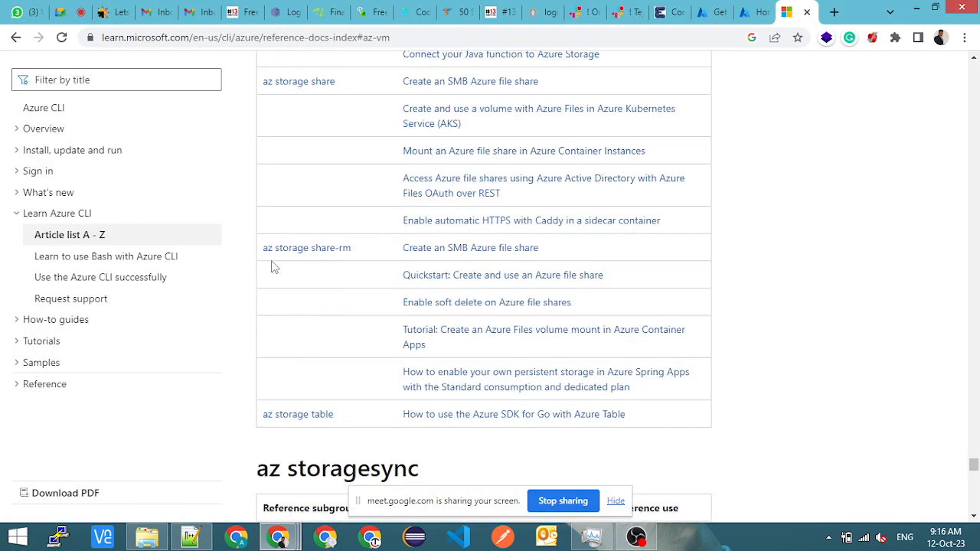
pyautogui.hotkey('alt', 'Tab')
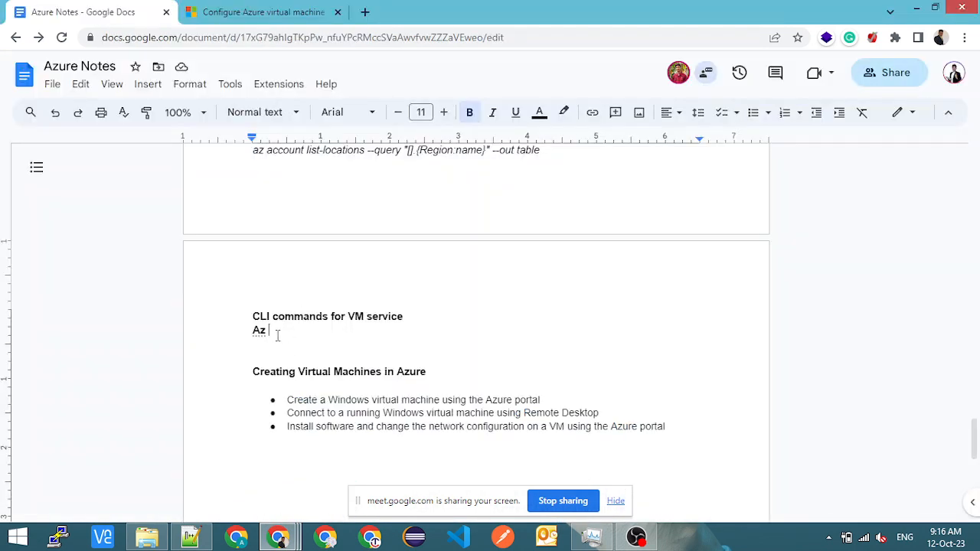
# - Rewrite the line beneath the "CLI commands for VM service" heading as lowercase "az vm list" and add an empty line below it
pyautogui.moveTo(259, 329)
pyautogui.press('BackSpace')
pyautogui.press('BackSpace')
pyautogui.write('az')
pyautogui.press('BackSpace')
pyautogui.press('BackSpace')
pyautogui.write('vm l')
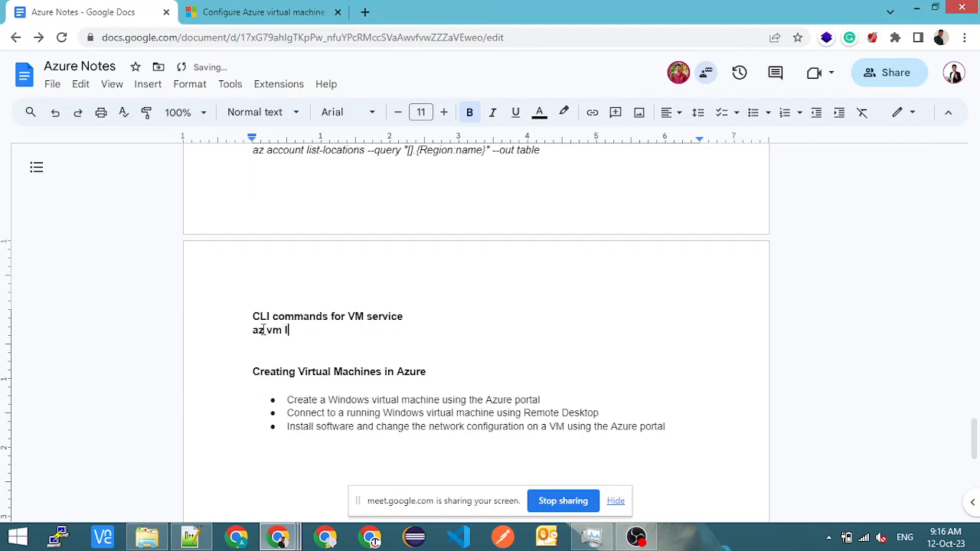
pyautogui.write('ist')
pyautogui.press('Return')
# - Remove the bold formatting from "az vm list" and the empty line below it
pyautogui.click(255, 329)
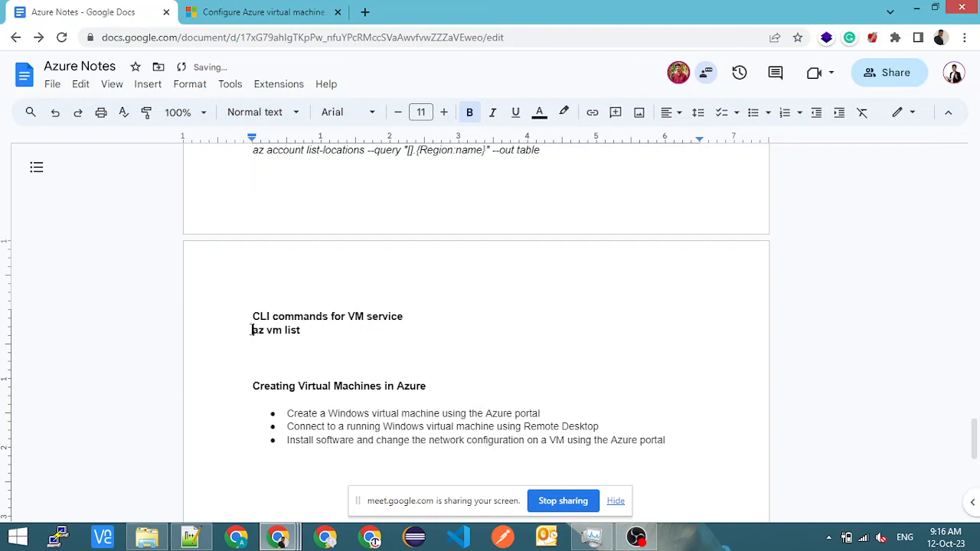
pyautogui.moveTo(254, 329); pyautogui.dragTo(317, 332)
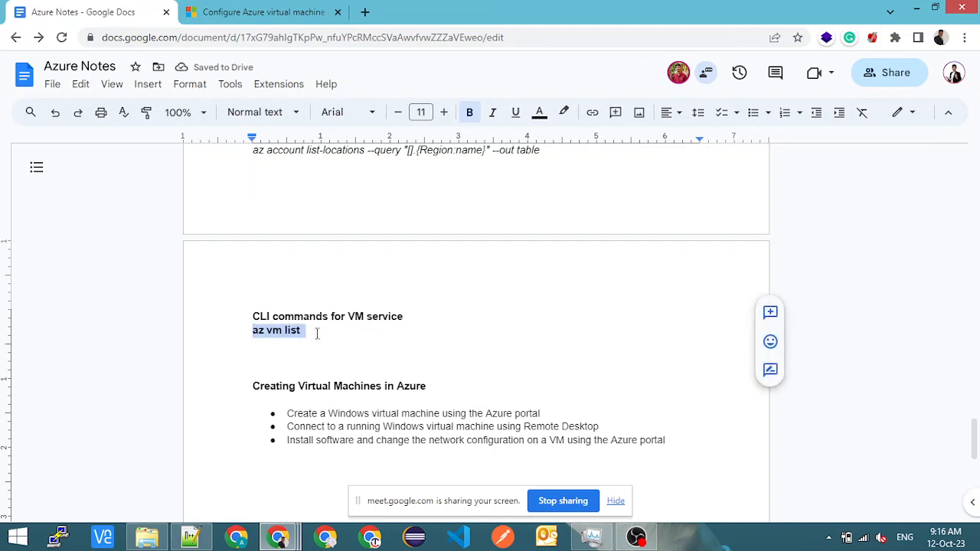
pyautogui.hotkey('shift', 'Down')
pyautogui.hotkey('ctrl', 'b')
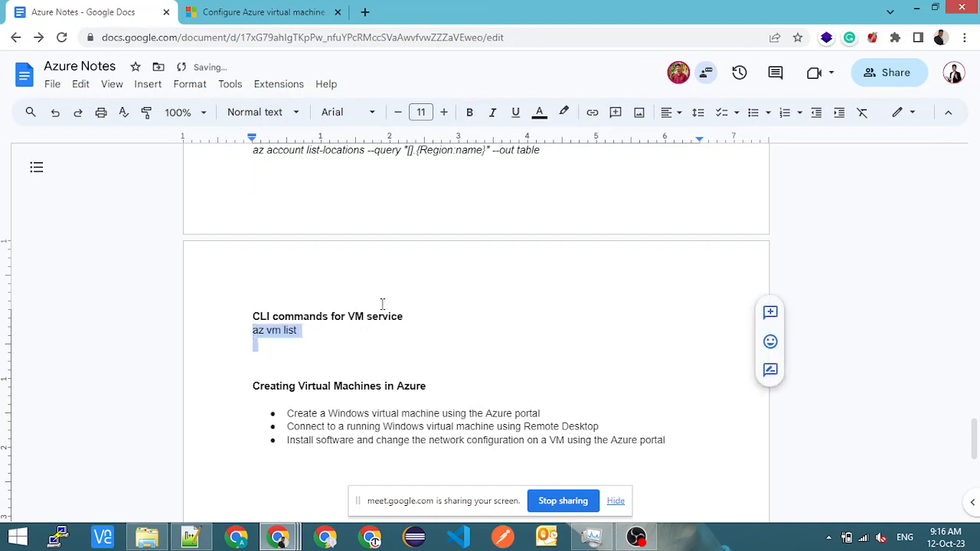
# - Separate "az vm list" from the heading as its own paragraph and format only that line as a bulleted item
pyautogui.click(757, 114)
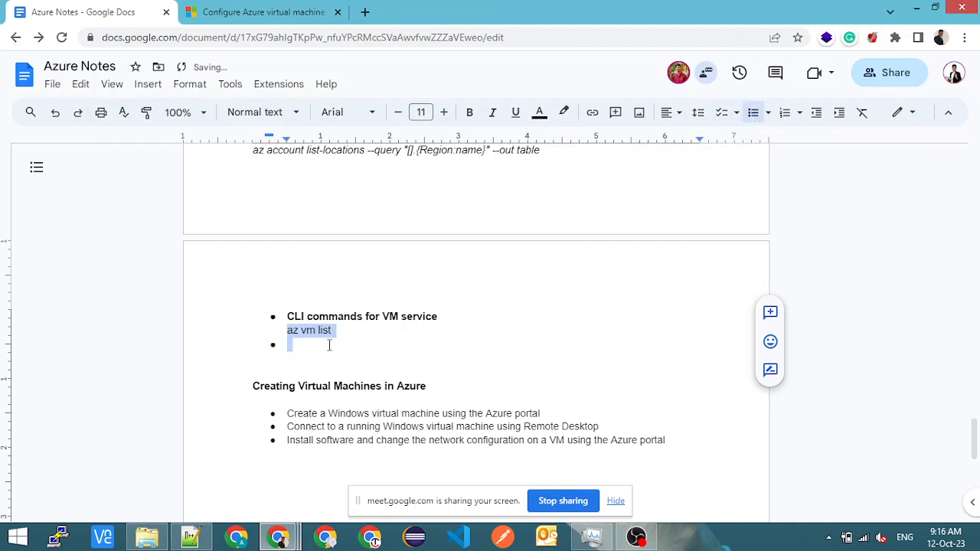
pyautogui.hotkey('ctrl', 'shift', '8')
pyautogui.click(450, 319)
pyautogui.press('Return')
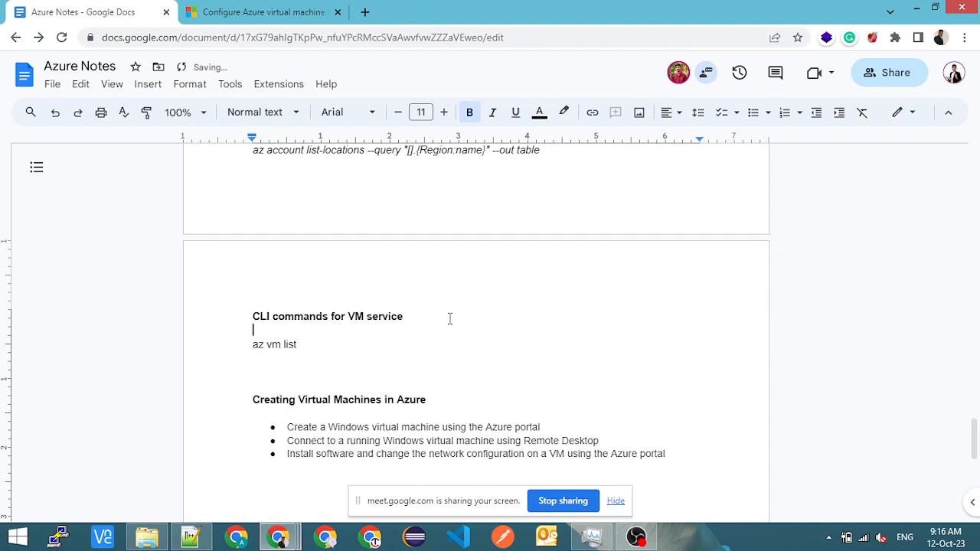
pyautogui.moveTo(251, 345); pyautogui.dragTo(383, 350)
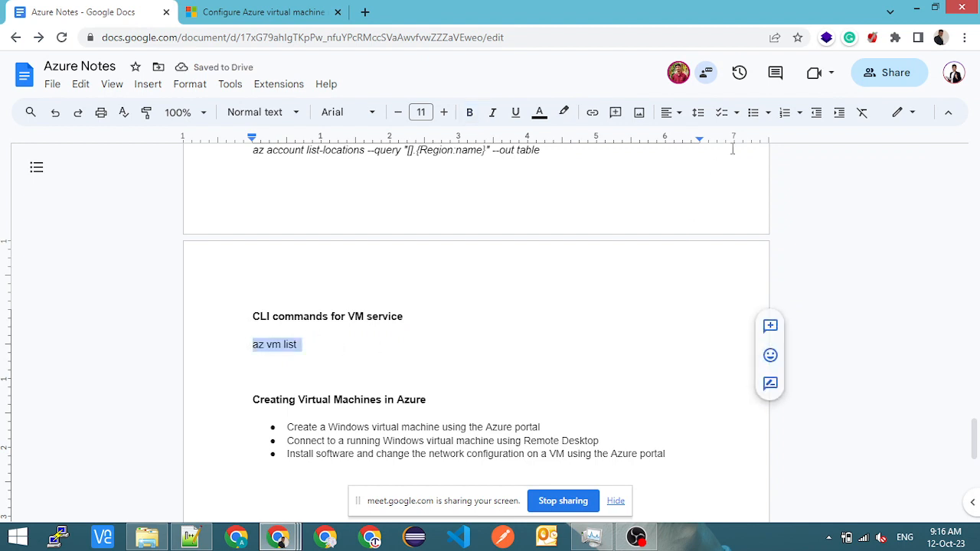
pyautogui.click(753, 112)
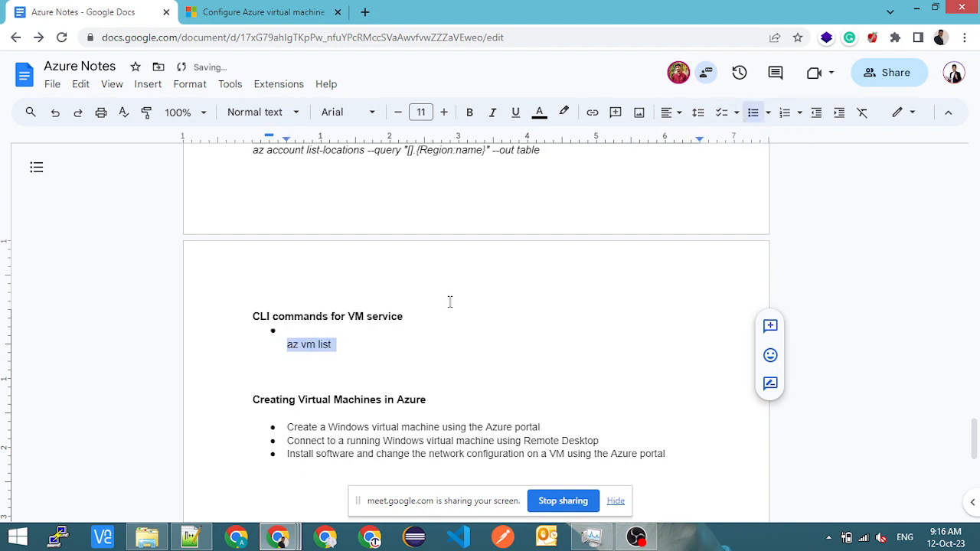
pyautogui.click(286, 344)
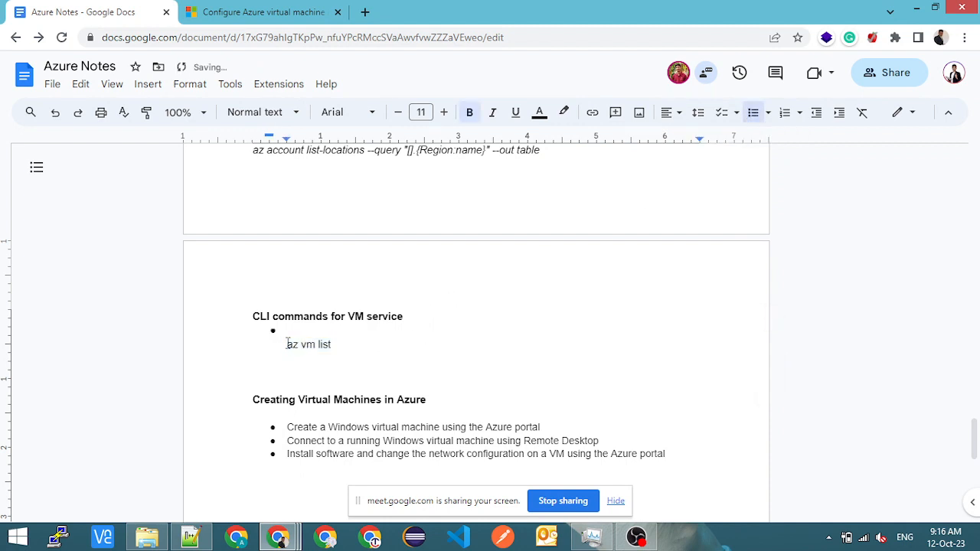
pyautogui.press('BackSpace')
# - Add a second bullet with the command "az vm create" beneath "az vm list"
pyautogui.click(288, 343)
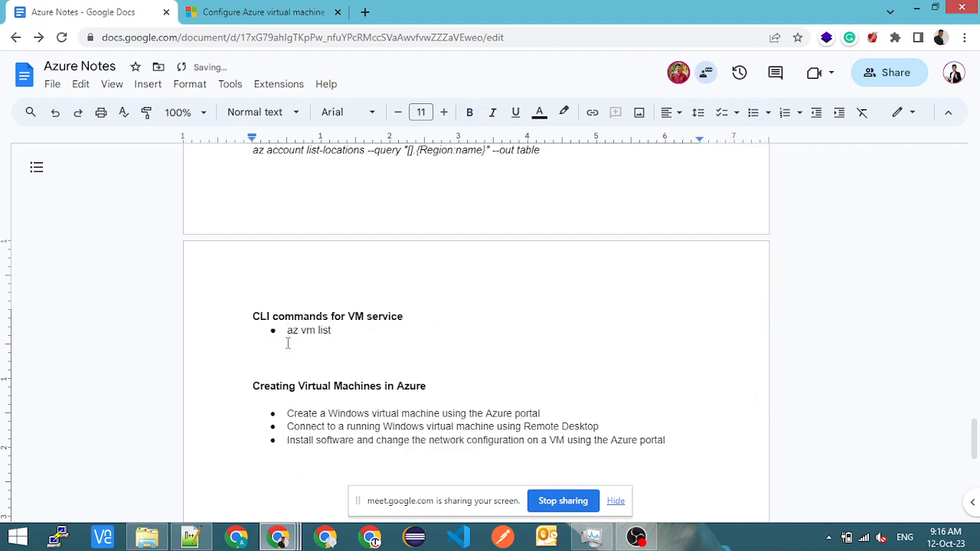
pyautogui.hotkey('ctrl', 'shift', '8')
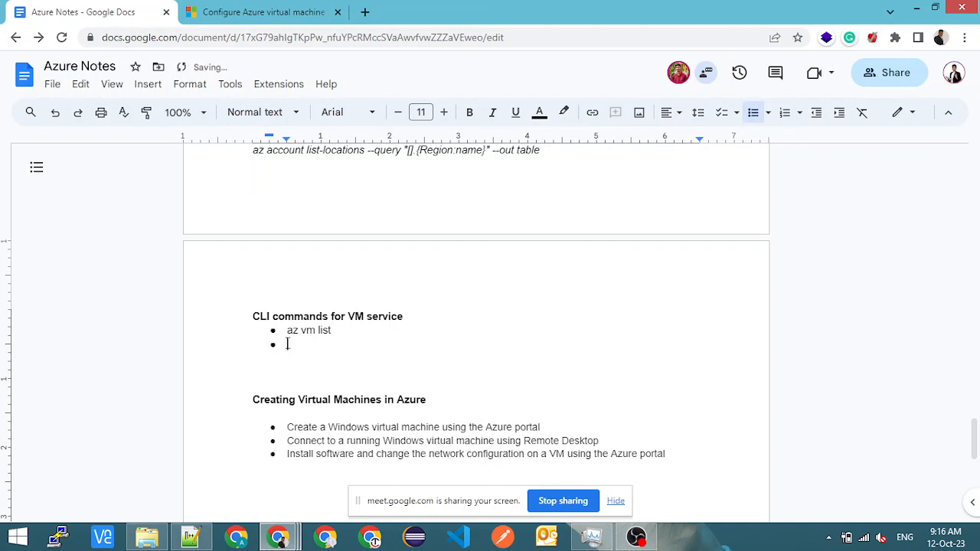
pyautogui.write('az')
pyautogui.press('BackSpace')
pyautogui.press('BackSpace')
pyautogui.press('BackSpace')
pyautogui.write('az')
pyautogui.hotkey('ctrl', 'z')
pyautogui.write('vm')
pyautogui.write('eate')
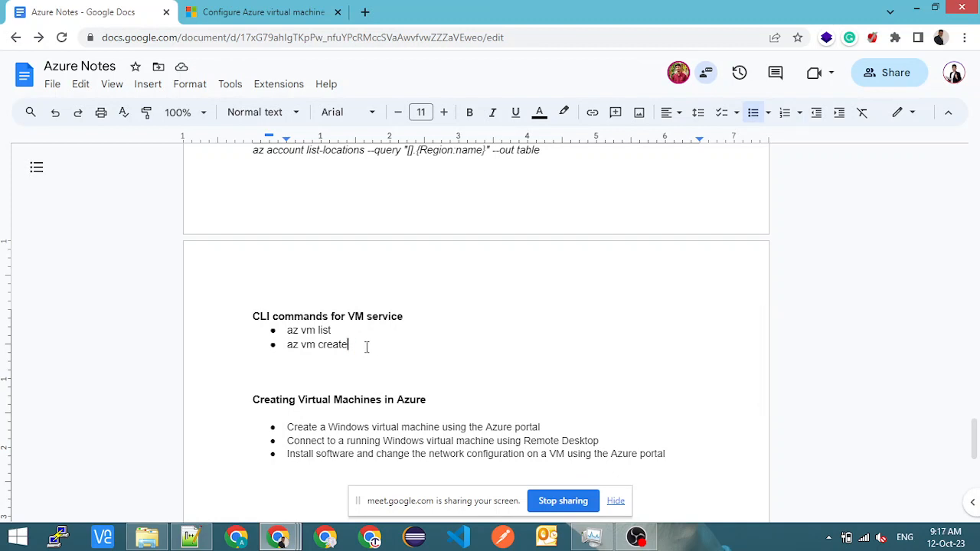
pyautogui.write('--')
pyautogui.press('BackSpace')
pyautogui.press('BackSpace')
pyautogui.press('BackSpace')
pyautogui.press('Down')
pyautogui.press('Up')
# - Add a third bullet with the command "az vm delete" beneath "az vm create"
pyautogui.press('Return')
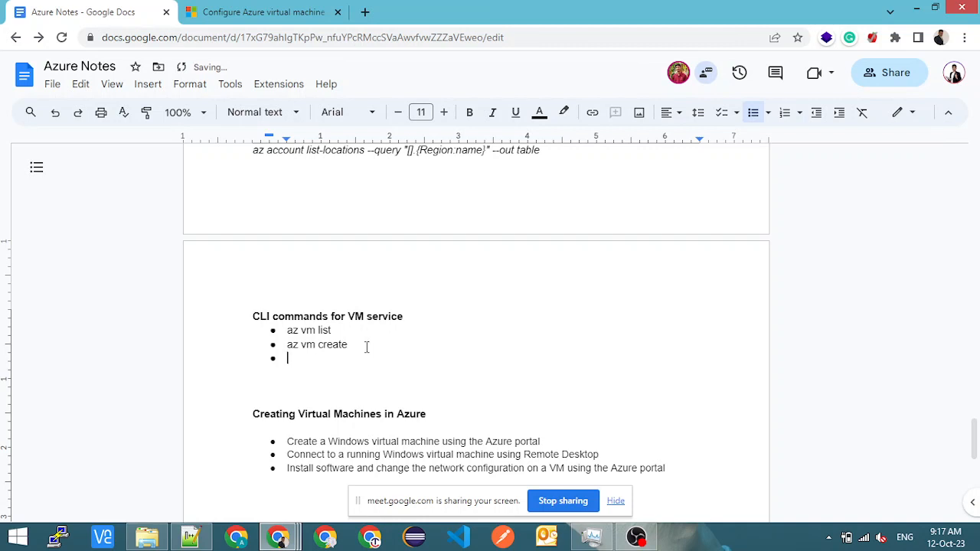
pyautogui.write('az vm delete')
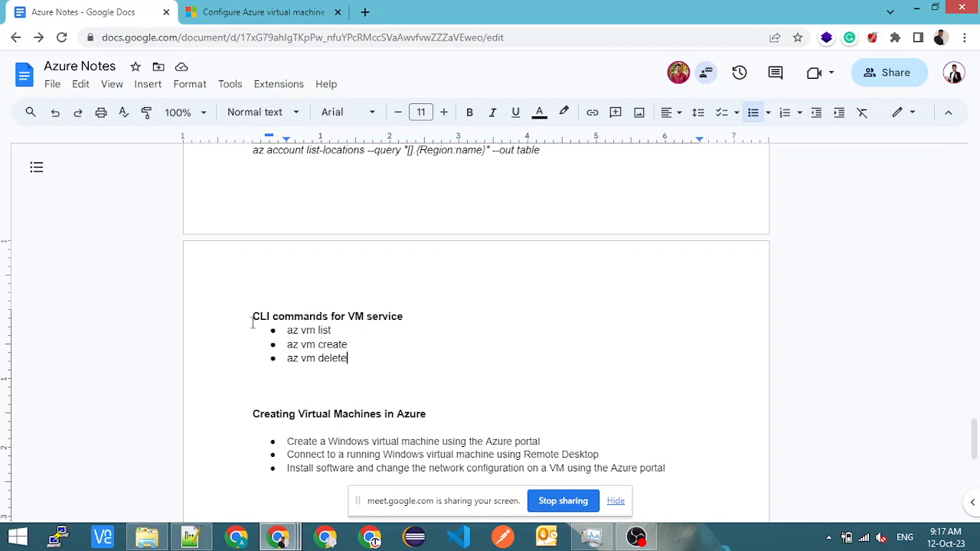
# - Review the three az vm commands listed under the "CLI commands for VM service" heading
pyautogui.click(405, 315)
pyautogui.click(439, 339)
pyautogui.doubleClick(383, 363)
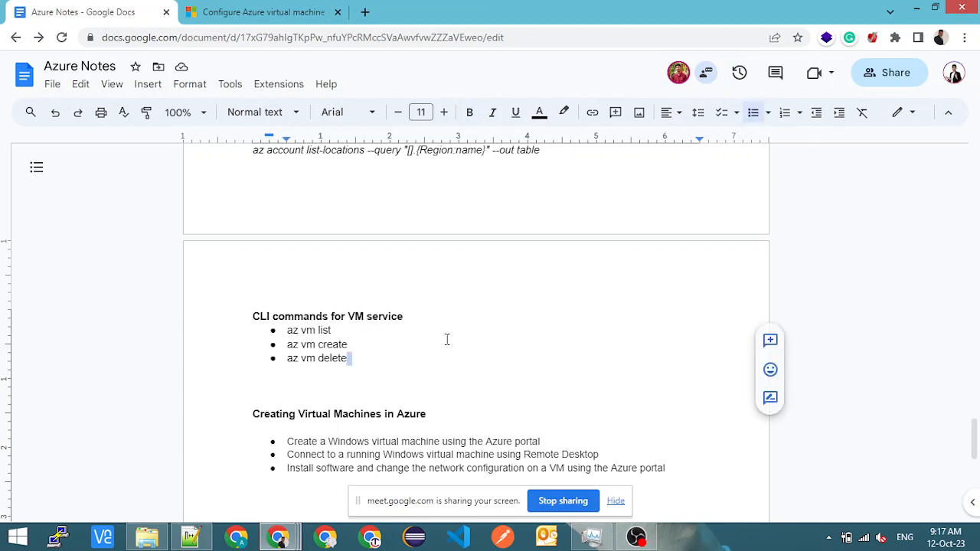
pyautogui.click(446, 339)
pyautogui.click(376, 362)
pyautogui.scroll(1, 376, 362)
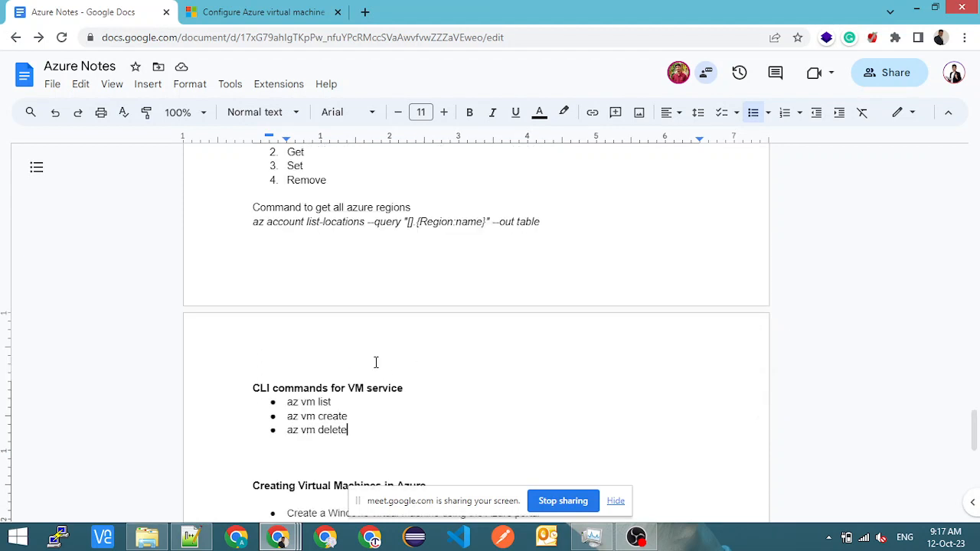
pyautogui.scroll(-1, 376, 362)
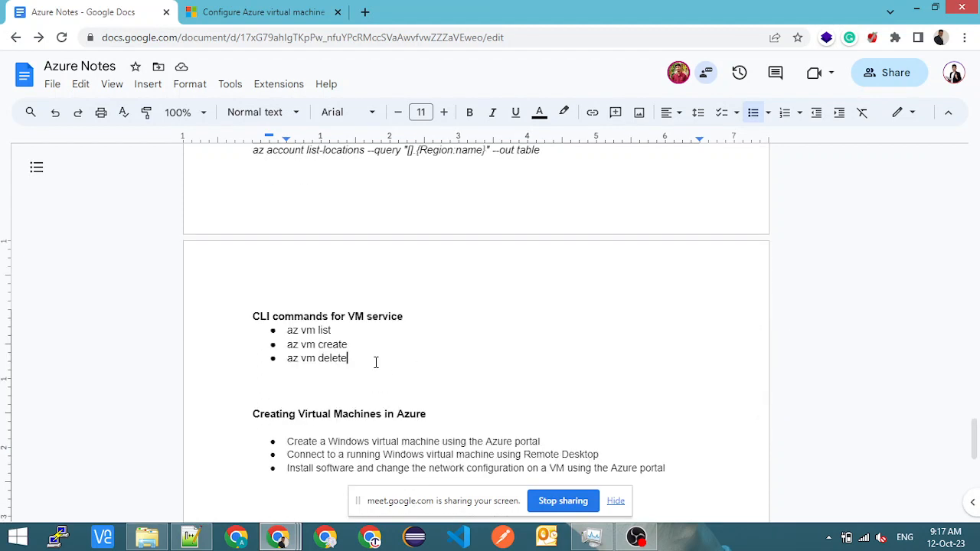
pyautogui.doubleClick(294, 332)
pyautogui.doubleClick(309, 331)
pyautogui.moveTo(309, 331); pyautogui.dragTo(331, 330)
pyautogui.doubleClick(318, 330)
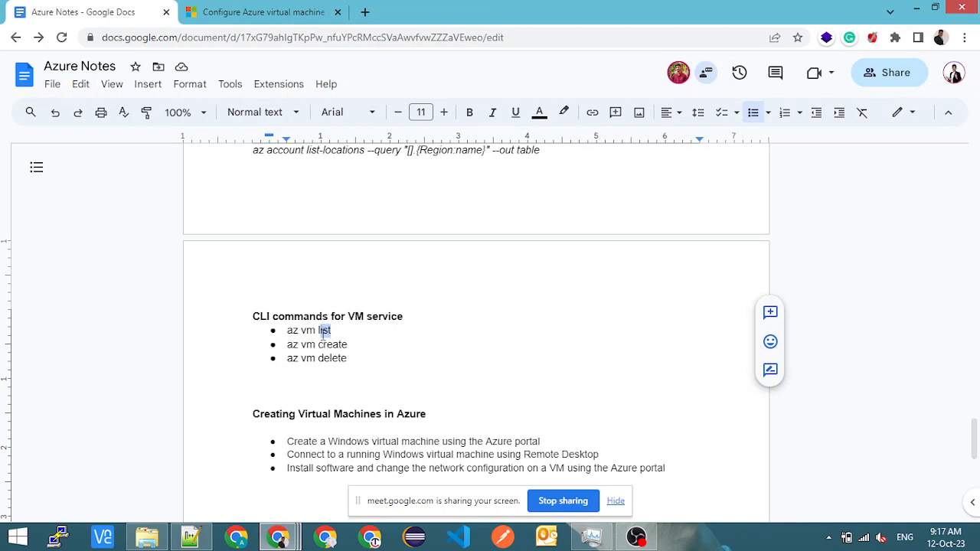
# - Cut the PowerShell operations sentence with its New, Get, Set, Remove list and delete the leftover numbered item and extra empty line
pyautogui.scroll(3, 418, 350)
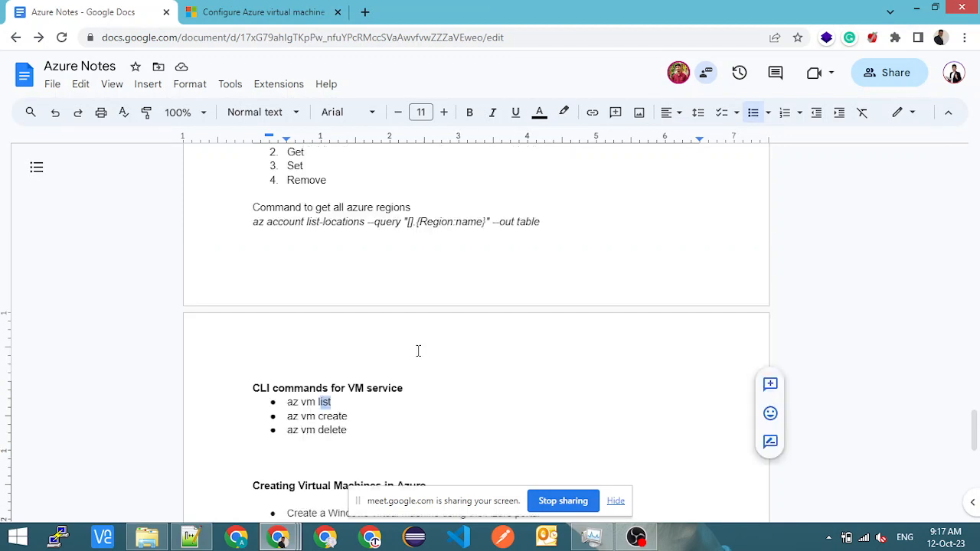
pyautogui.scroll(1, 351, 290)
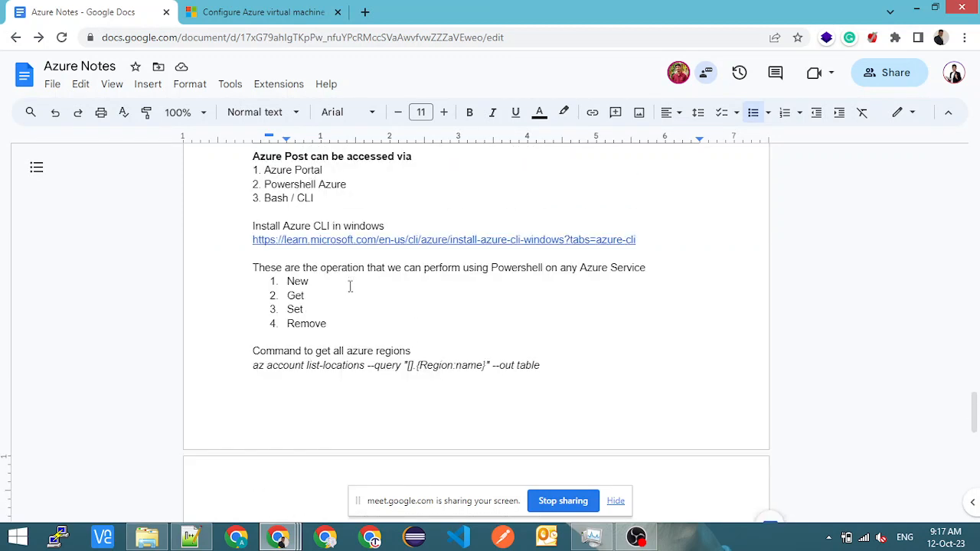
pyautogui.moveTo(337, 323); pyautogui.dragTo(248, 264)
pyautogui.hotkey('ctrl', 'c')
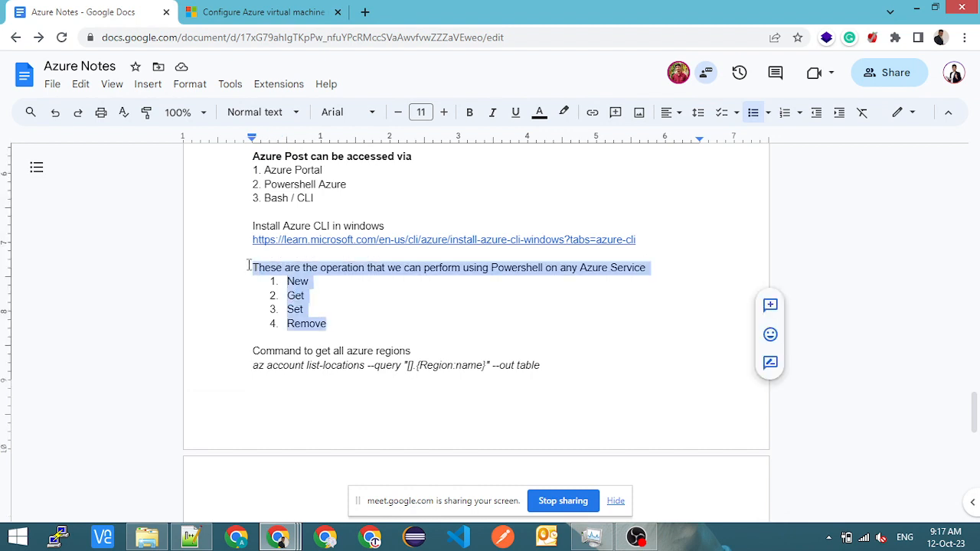
pyautogui.press('BackSpace')
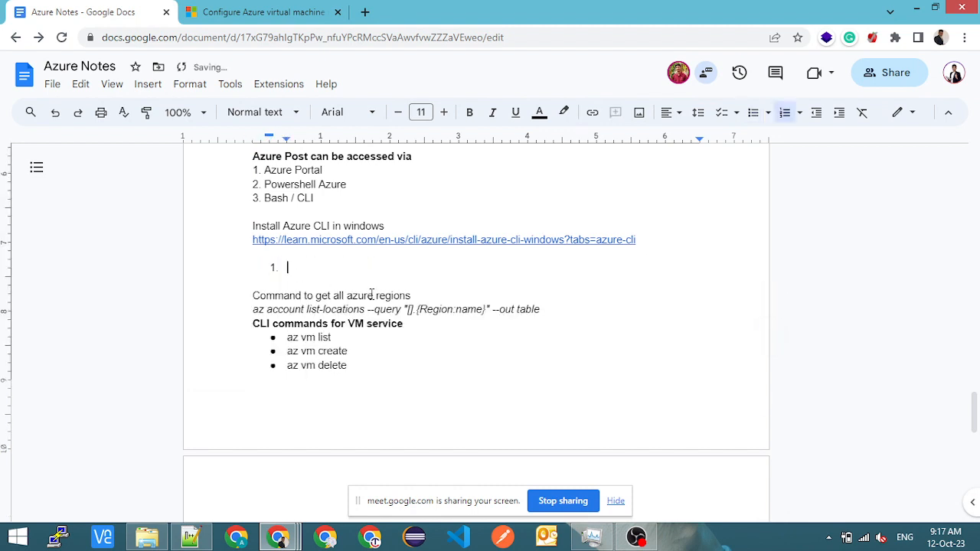
pyautogui.press('BackSpace')
pyautogui.press('BackSpace')
pyautogui.press('BackSpace')
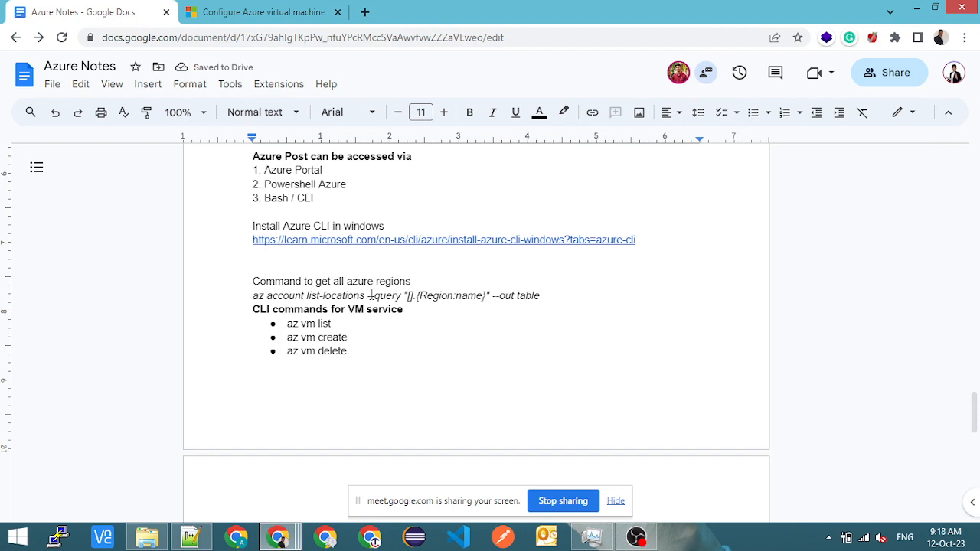
pyautogui.press('Delete')
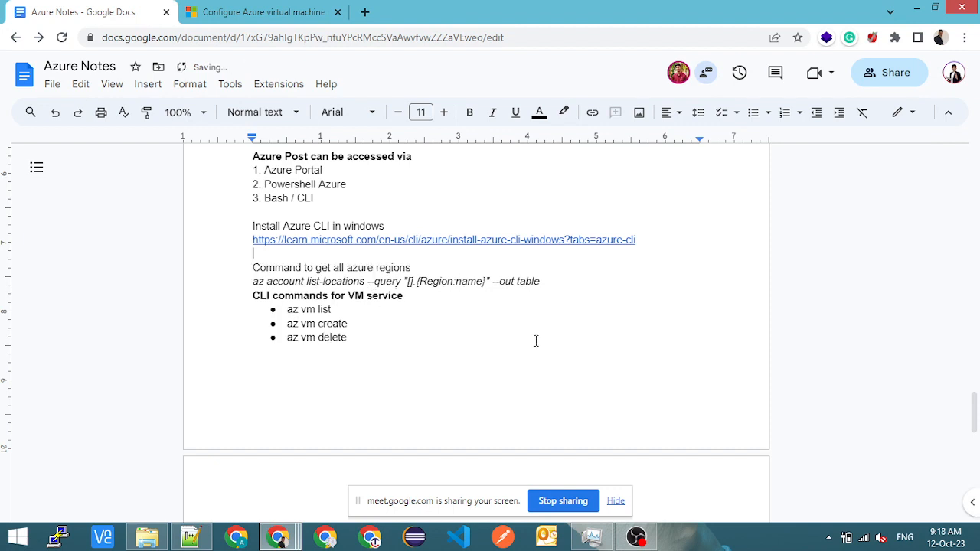
# - Add an empty line after the az account list-locations command and paste the PowerShell operations block above "Creating Virtual Machines in Azure"
pyautogui.click(550, 281)
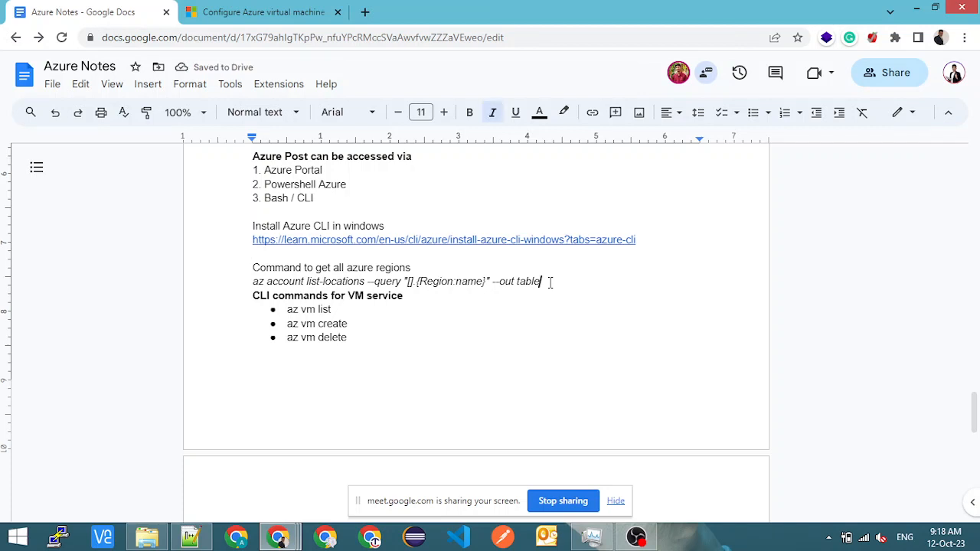
pyautogui.press('Return')
pyautogui.scroll(-2, 465, 327)
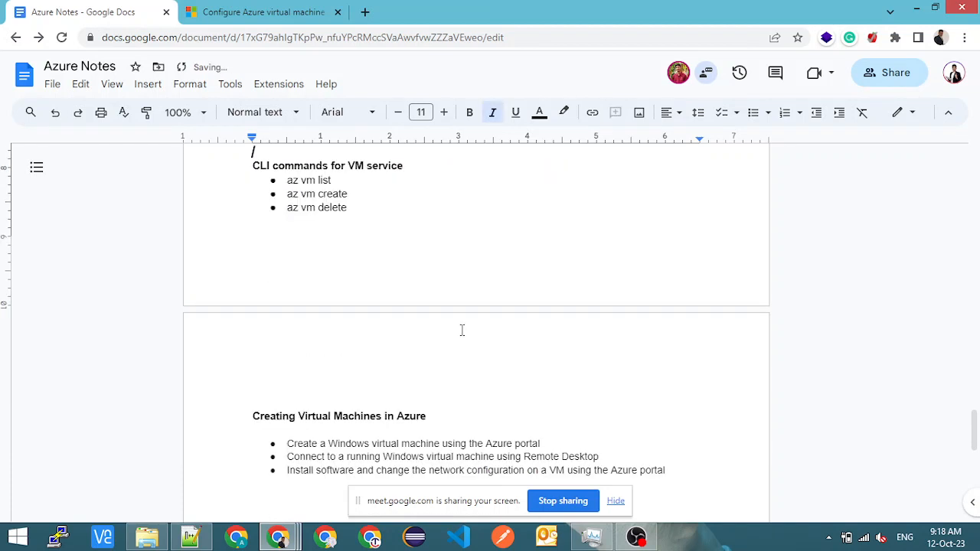
pyautogui.click(287, 356)
pyautogui.hotkey('ctrl', 'v')
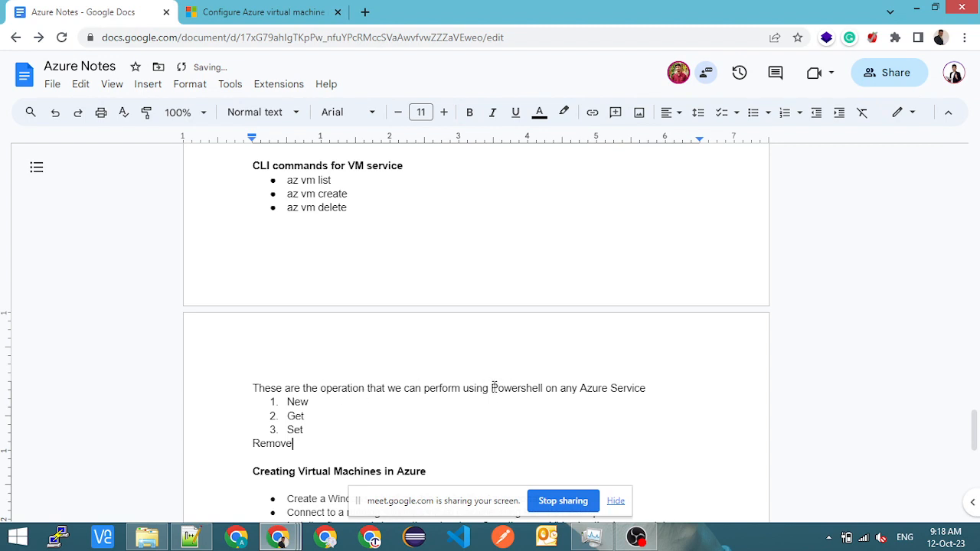
# - Bold the word "Powershell" in the pasted sentence and make "Remove" the fourth item of the numbered list
pyautogui.moveTo(491, 388); pyautogui.dragTo(542, 387)
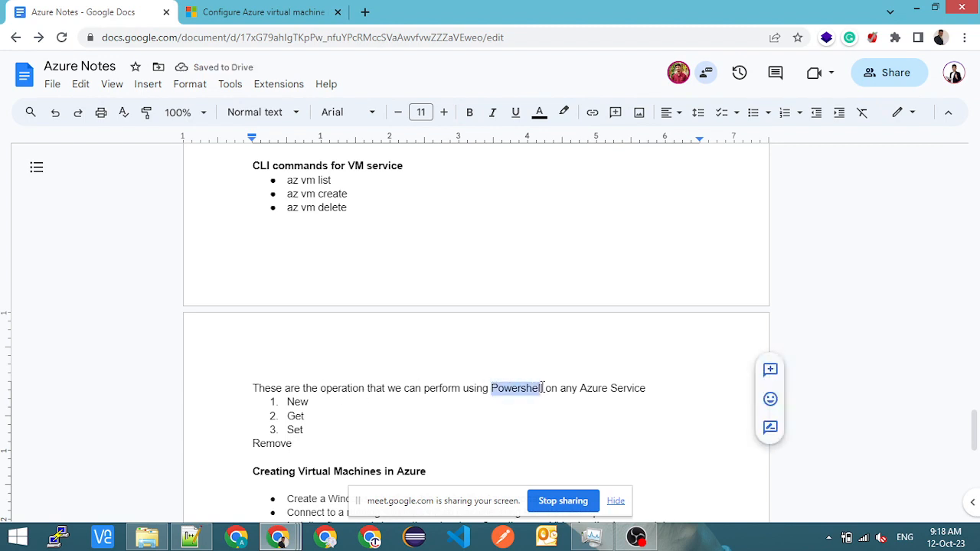
pyautogui.hotkey('ctrl', 'b')
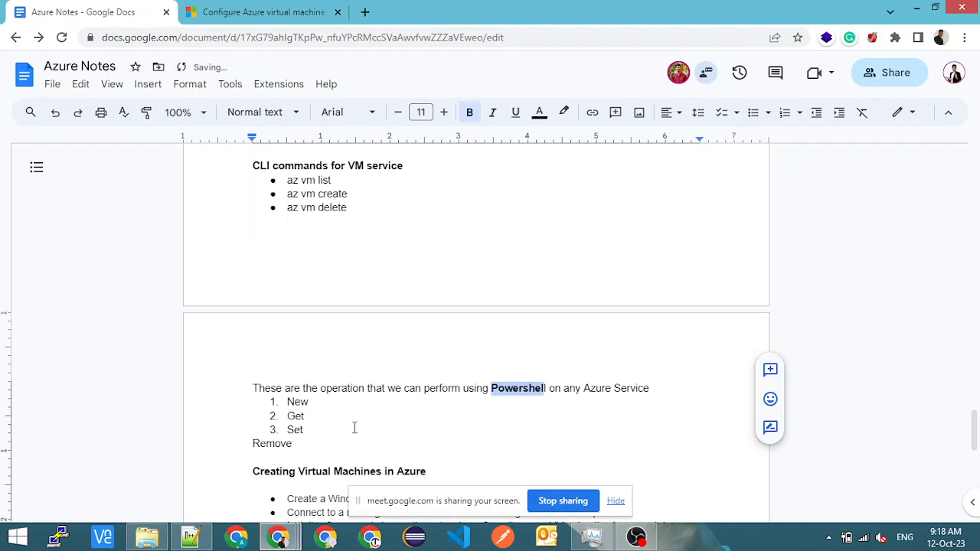
pyautogui.click(253, 443)
pyautogui.press('BackSpace')
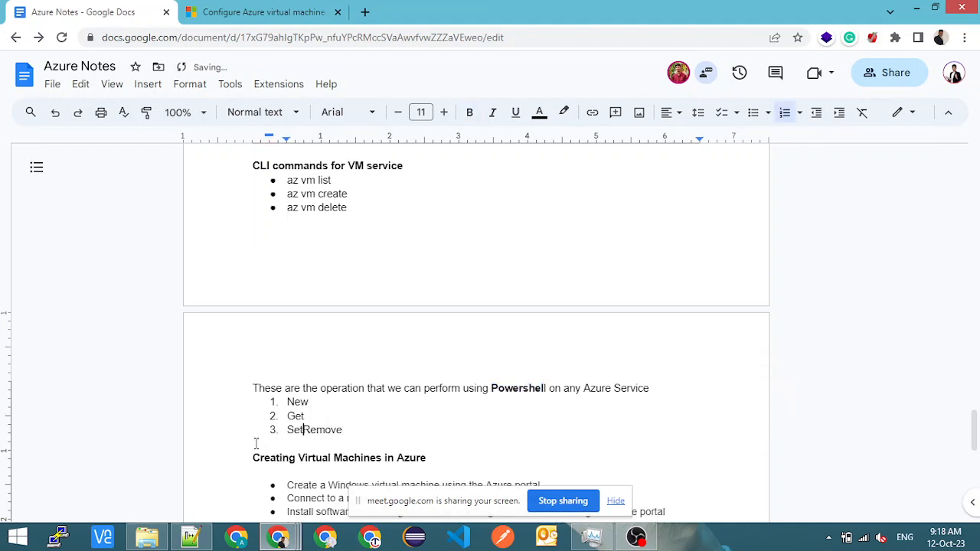
pyautogui.press('Return')
# - Add an unnumbered empty paragraph below the "Remove" item, separated from the numbered list by a blank line
pyautogui.click(351, 443)
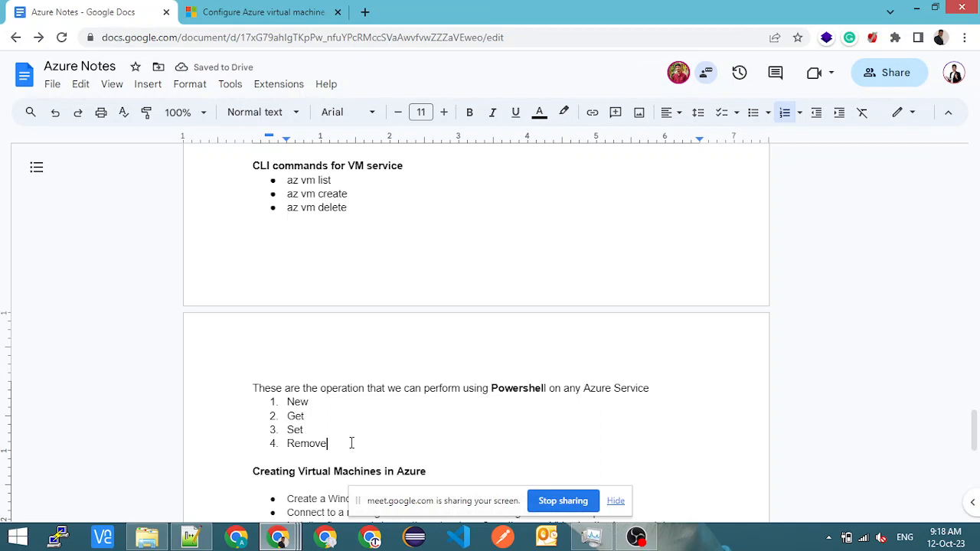
pyautogui.press('Return')
pyautogui.press('Return')
pyautogui.press('BackSpace')
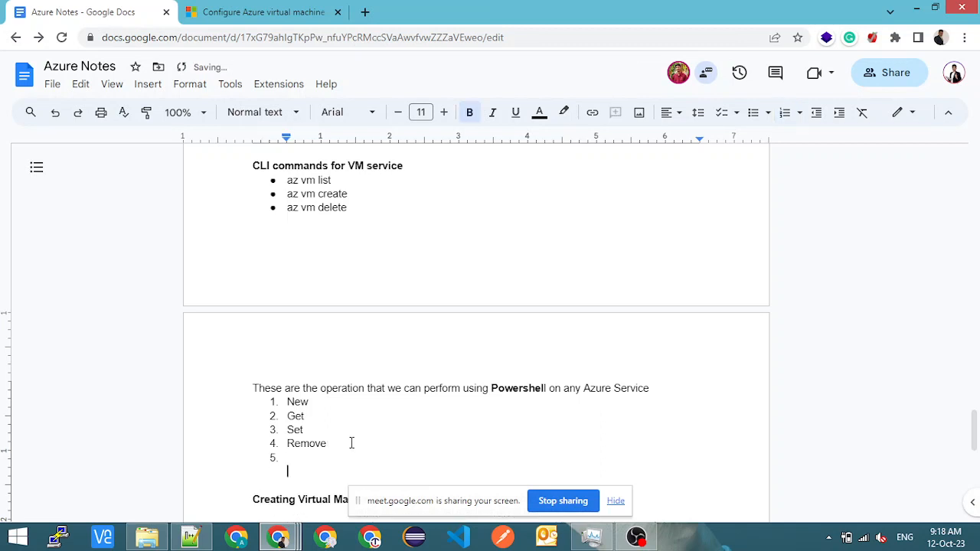
pyautogui.press('BackSpace')
pyautogui.press('BackSpace')
pyautogui.press('Return')
pyautogui.press('BackSpace')
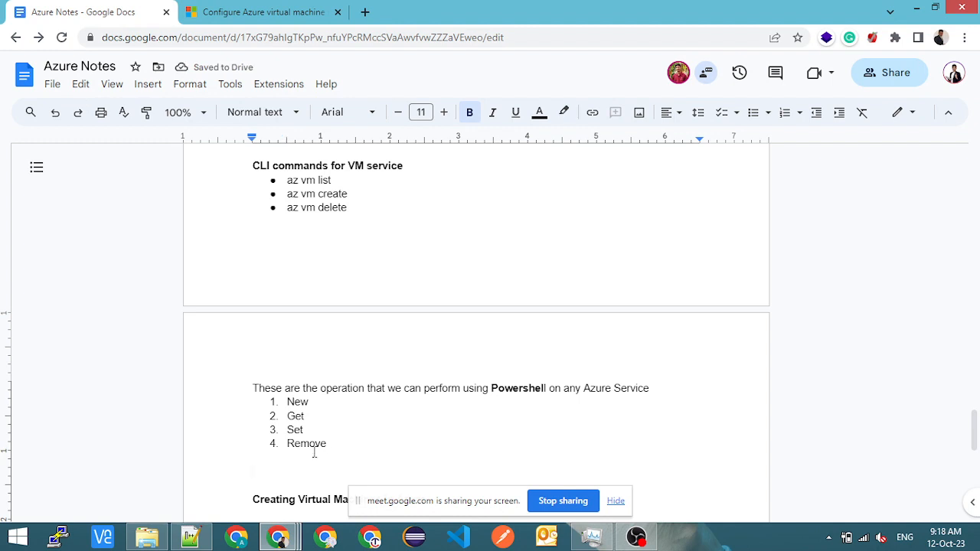
pyautogui.write('Gry')
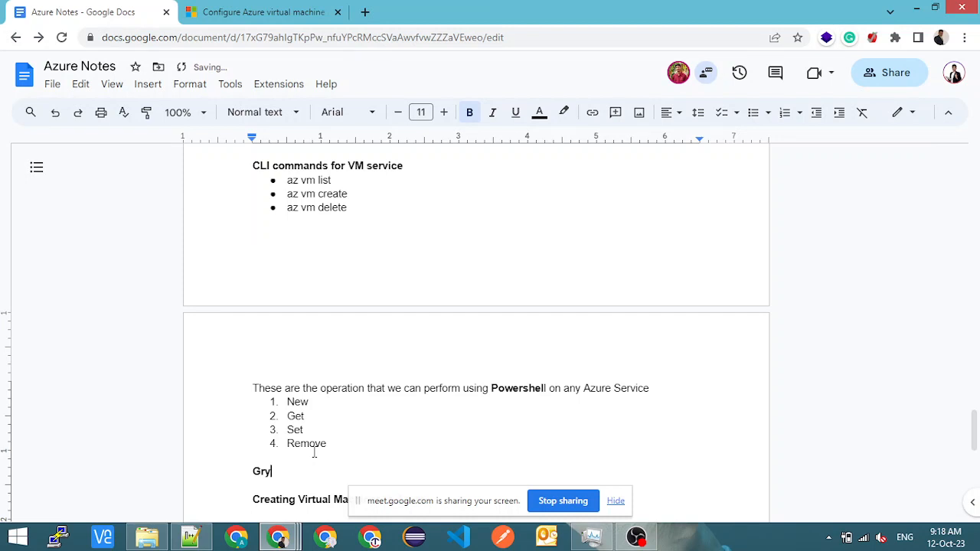
pyautogui.press('BackSpace')
pyautogui.press('BackSpace')
pyautogui.press('BackSpace')
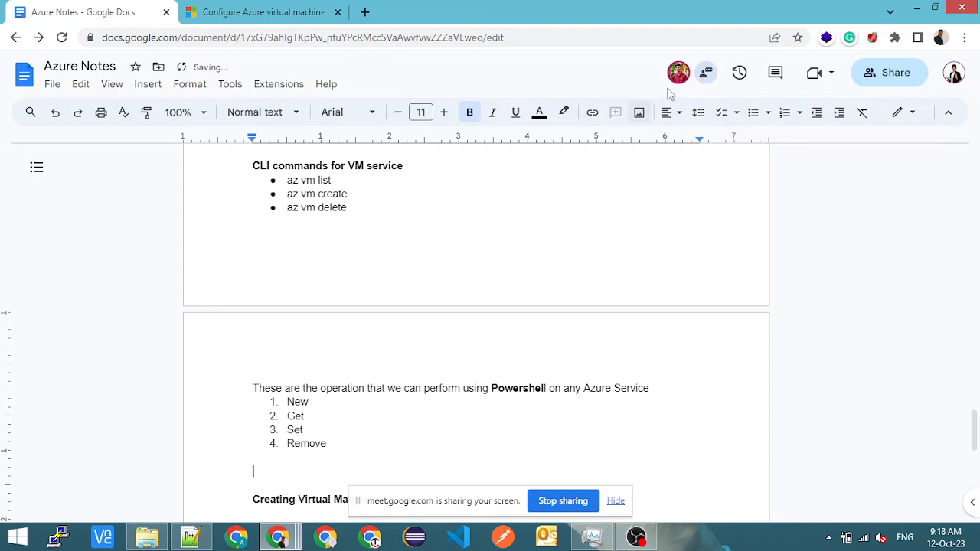
# - Start a bulleted list in the empty paragraph below the operations, with "Get-AzVM" as its first item
pyautogui.click(753, 112)
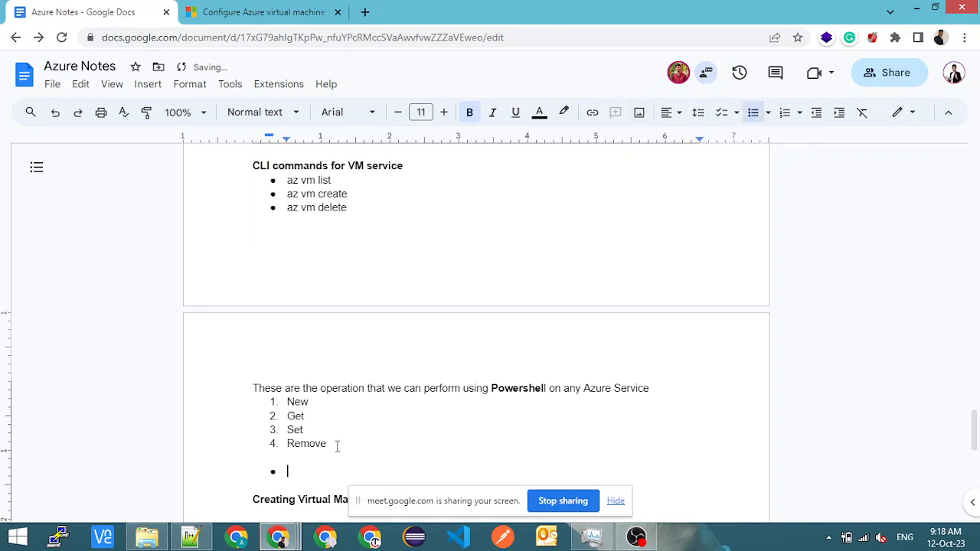
pyautogui.write('Get-AzVM')
pyautogui.press('Return')
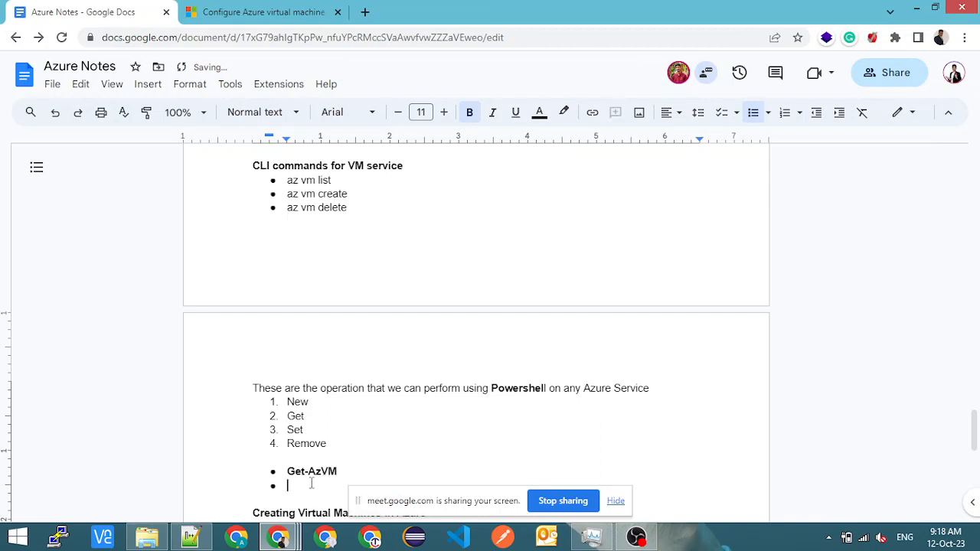
# - Compare the PowerShell command "Get-AzVM" with the CLI command "az vm list" and examine its verb and service parts
pyautogui.moveTo(289, 470); pyautogui.dragTo(339, 470)
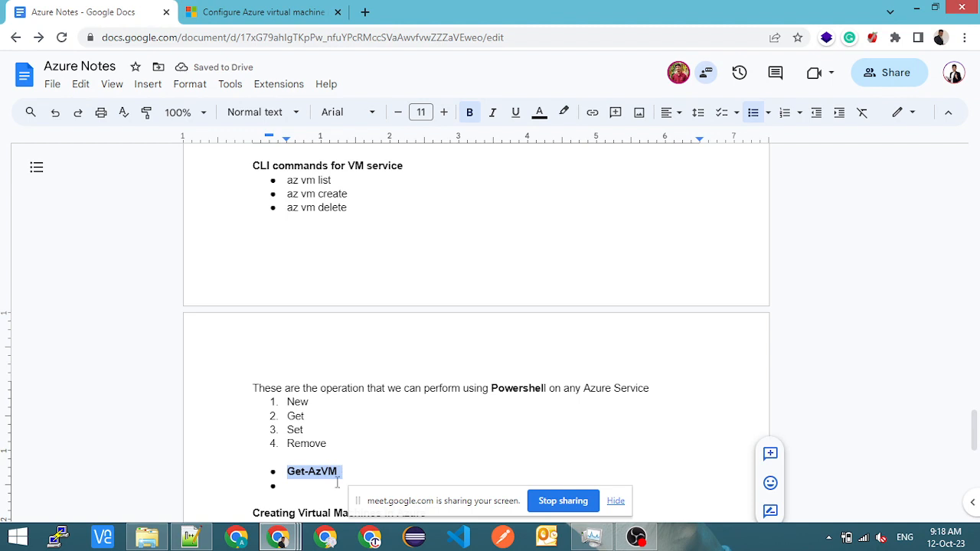
pyautogui.moveTo(287, 180); pyautogui.dragTo(337, 179)
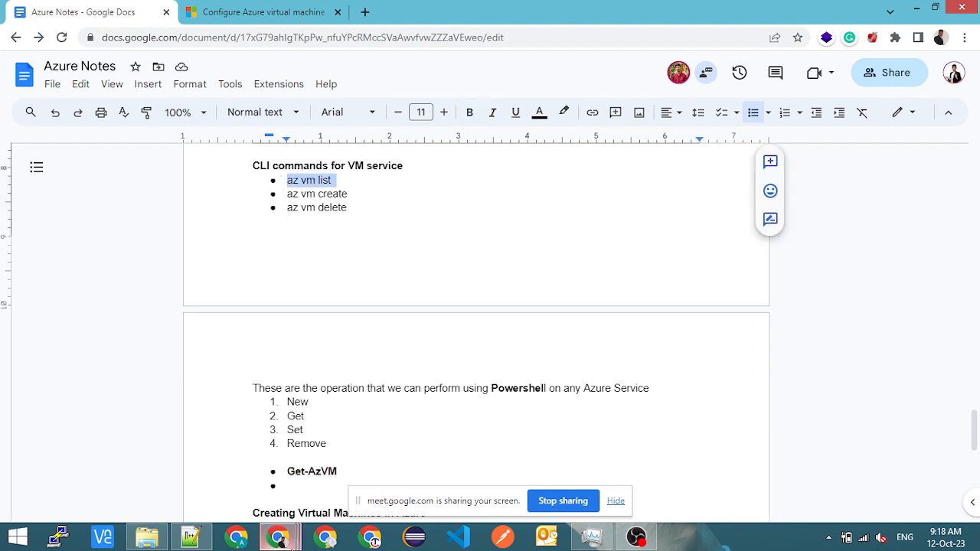
pyautogui.doubleClick(334, 178)
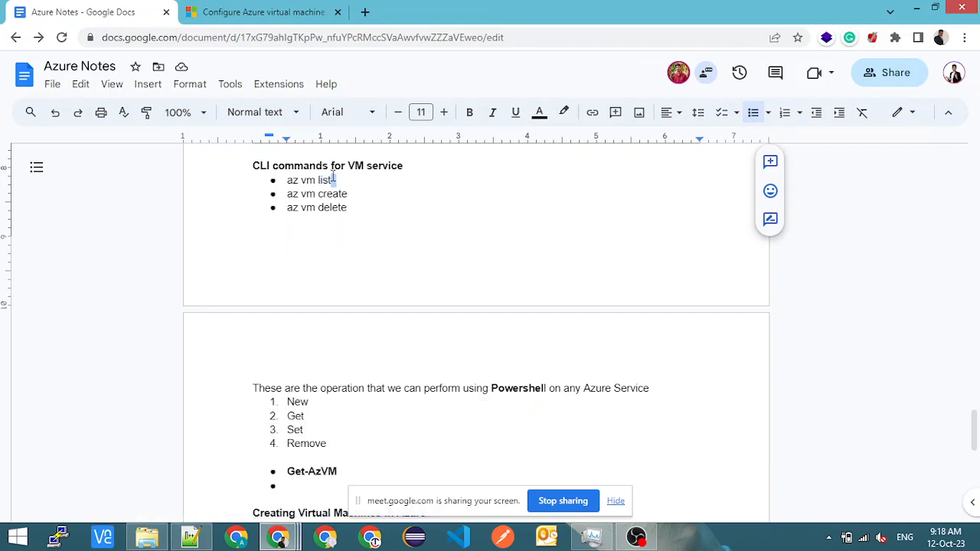
pyautogui.click(289, 458)
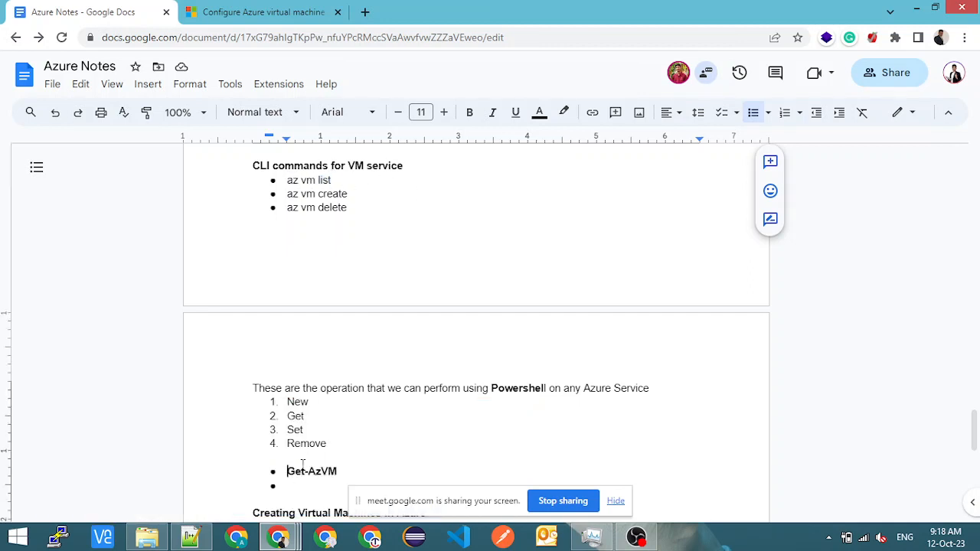
pyautogui.doubleClick(342, 465)
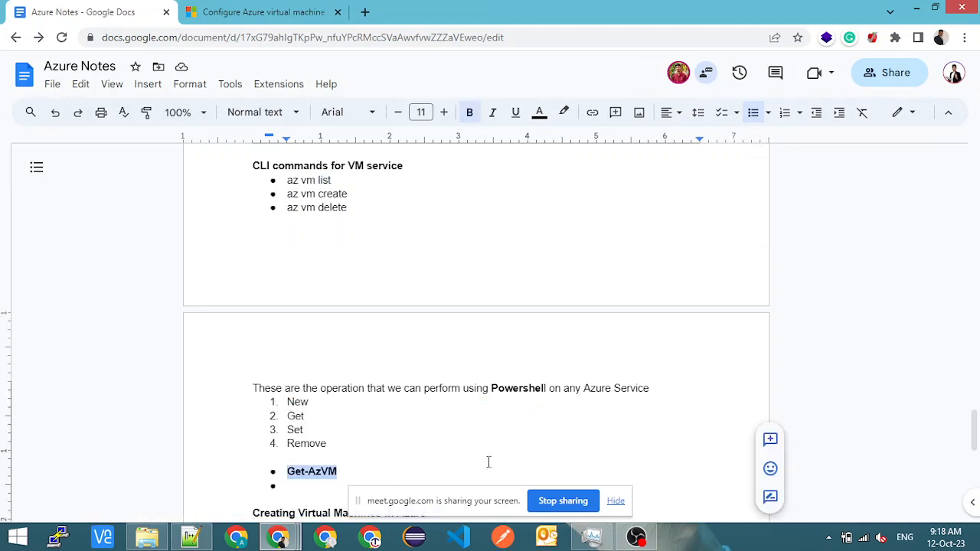
pyautogui.scroll(-2, 404, 404)
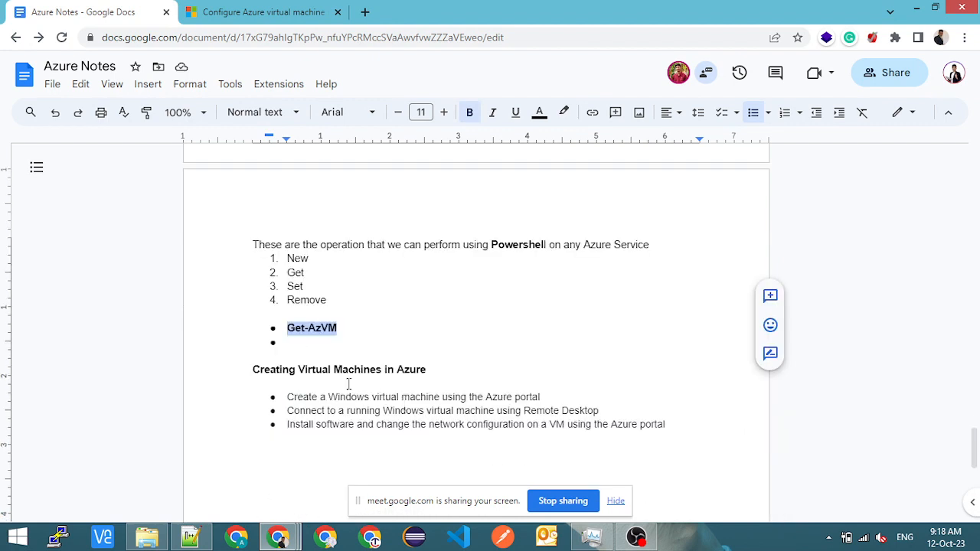
pyautogui.click(297, 345)
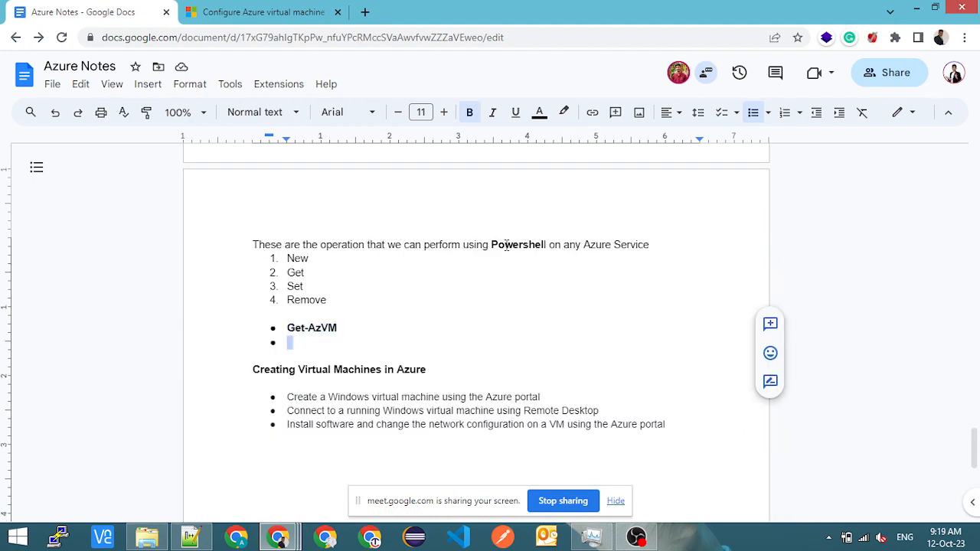
pyautogui.doubleClick(295, 329)
pyautogui.scroll(1, 312, 350)
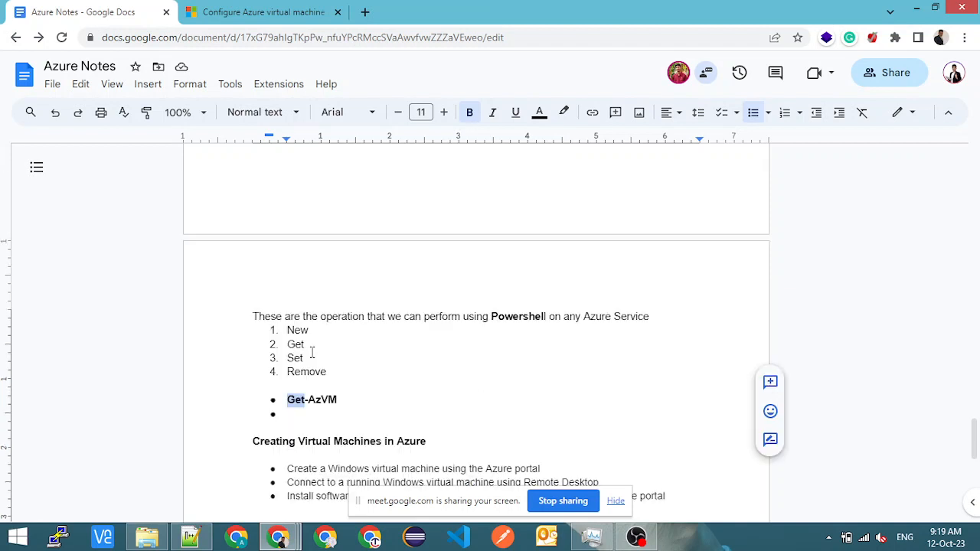
pyautogui.moveTo(322, 401)
pyautogui.mouseDown()
pyautogui.moveTo(311, 400)
pyautogui.moveTo(323, 402)
pyautogui.mouseUp()
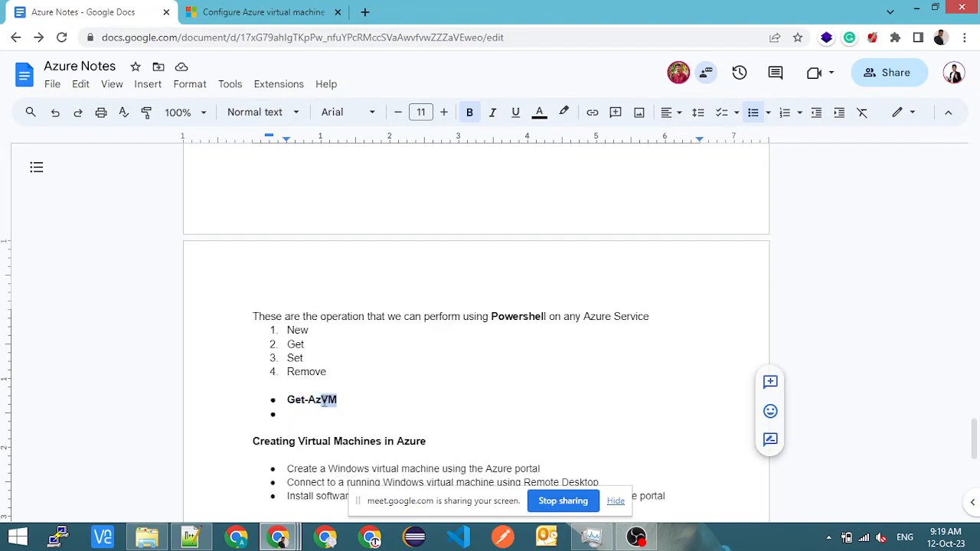
# - Enter "New-AzVM" as the second bullet beneath "Get-AzVM" and start another bullet below it
pyautogui.click(298, 411)
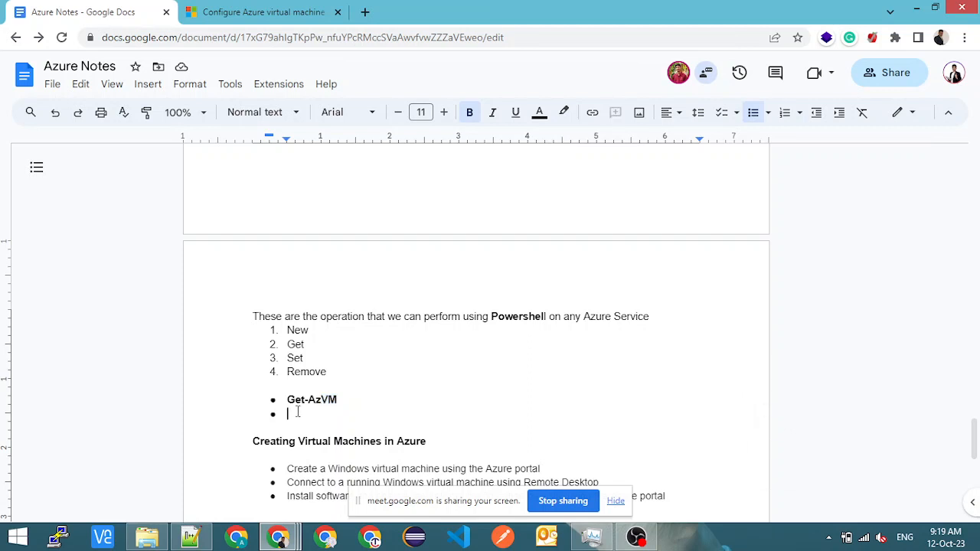
pyautogui.write('New')
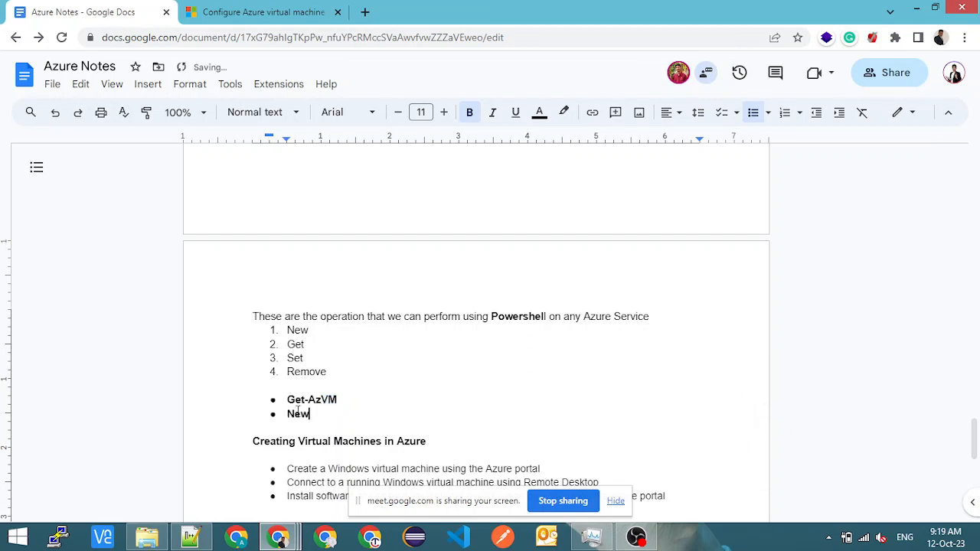
pyautogui.write('-AzVM')
pyautogui.press('Return')
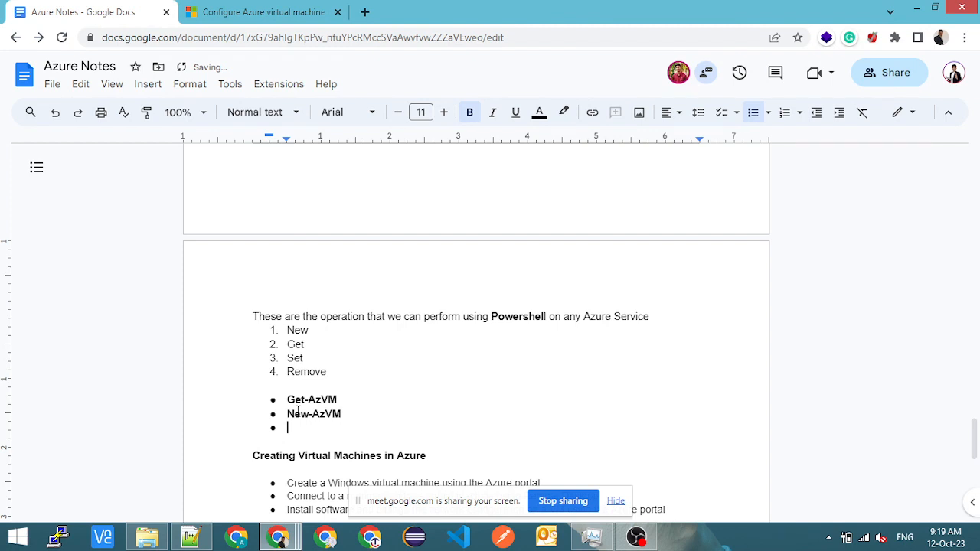
# - Enter "Remove-AzVM" as the third bullet beneath "New-AzVM", matching the hyphen and capital "VM" of the other commands
pyautogui.write('Remove')
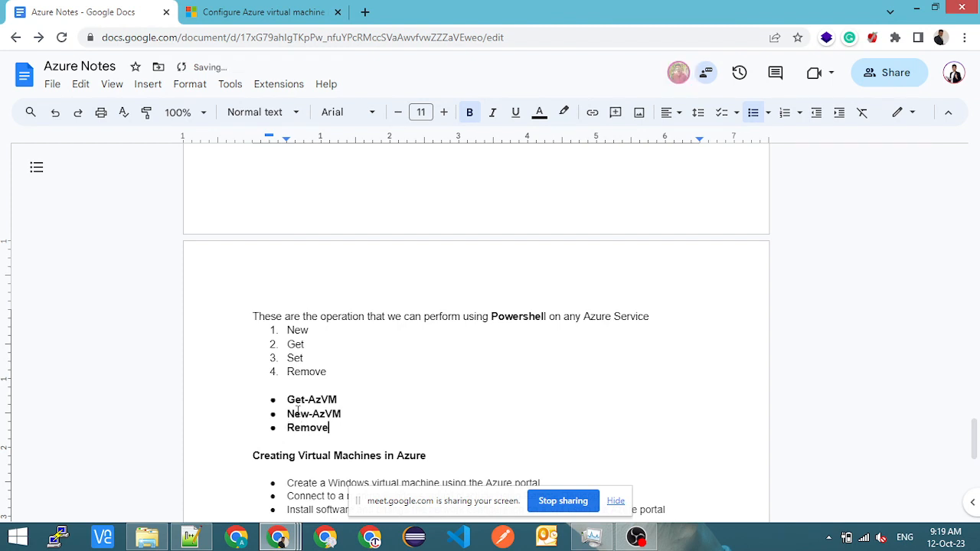
pyautogui.write('AzVm')
pyautogui.press('BackSpace')
pyautogui.write('m')
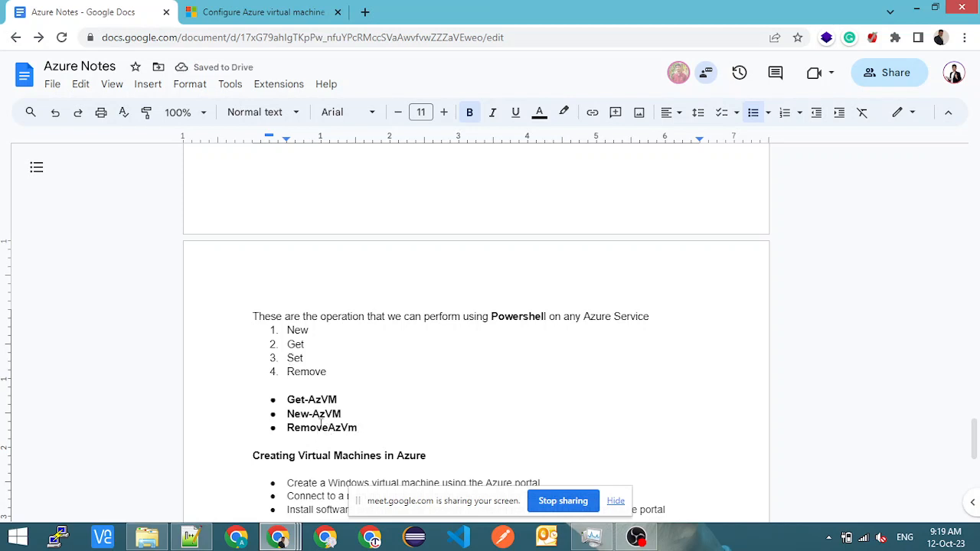
pyautogui.click(326, 426)
pyautogui.write('-')
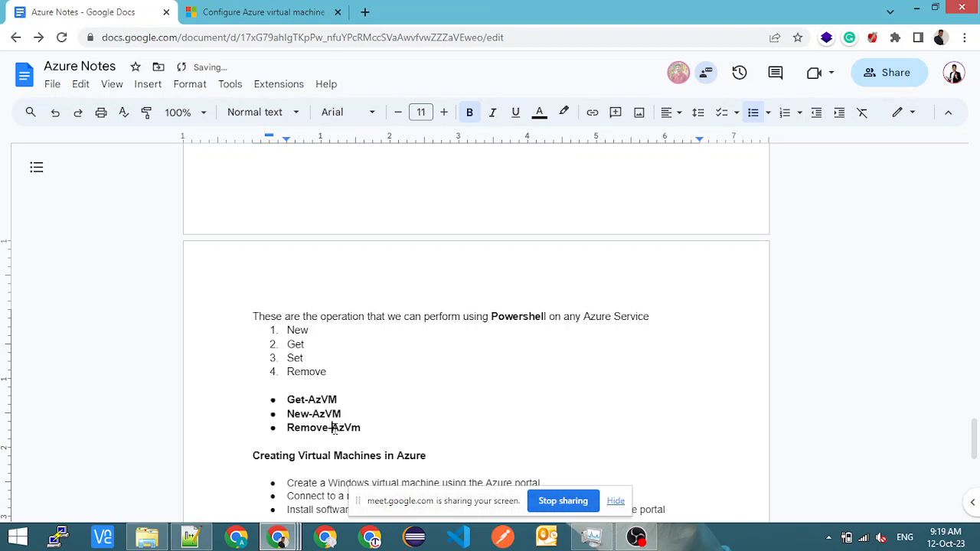
pyautogui.moveTo(332, 428); pyautogui.dragTo(361, 428)
pyautogui.click(366, 428)
pyautogui.press('BackSpace')
pyautogui.write('m')
pyautogui.press('BackSpace')
pyautogui.write('M')
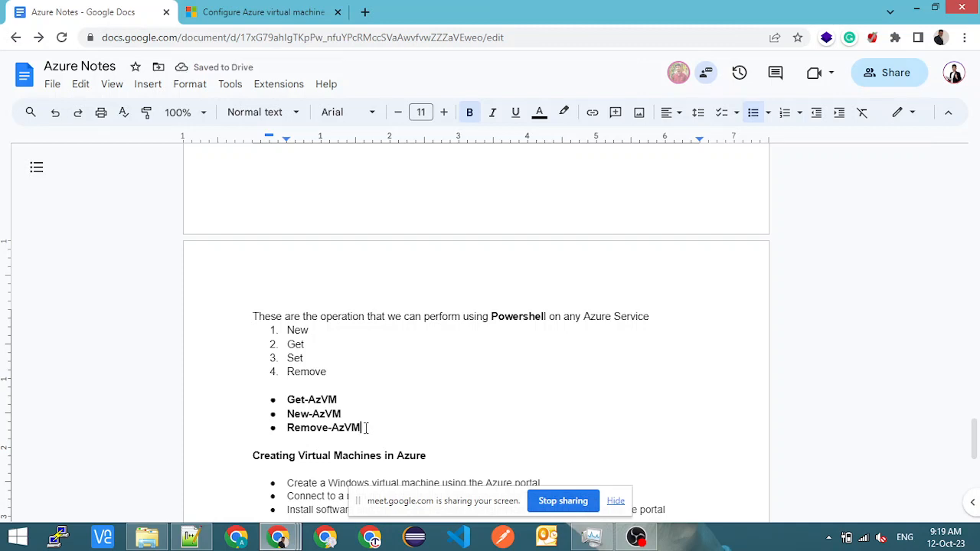
pyautogui.moveTo(321, 399); pyautogui.dragTo(339, 399)
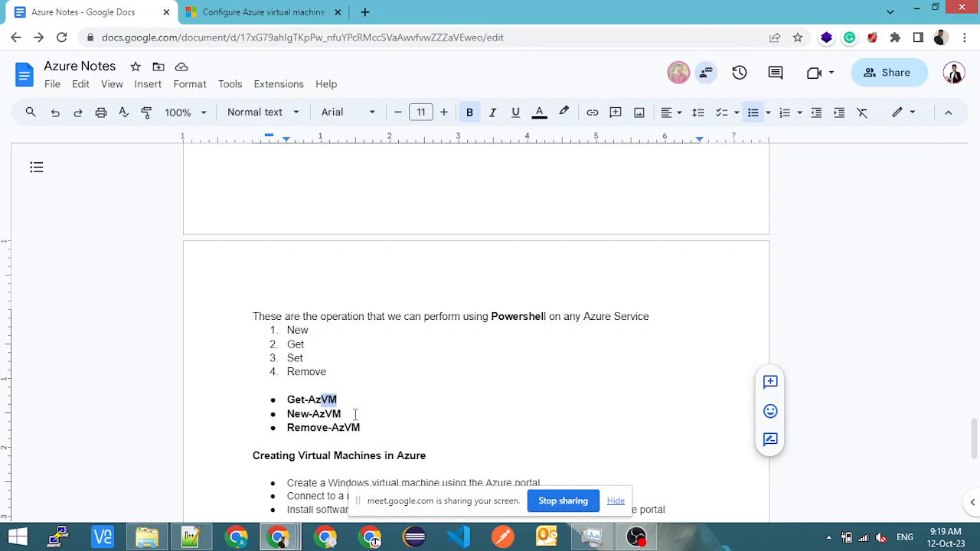
pyautogui.scroll(-1, 357, 414)
pyautogui.scroll(1, 357, 392)
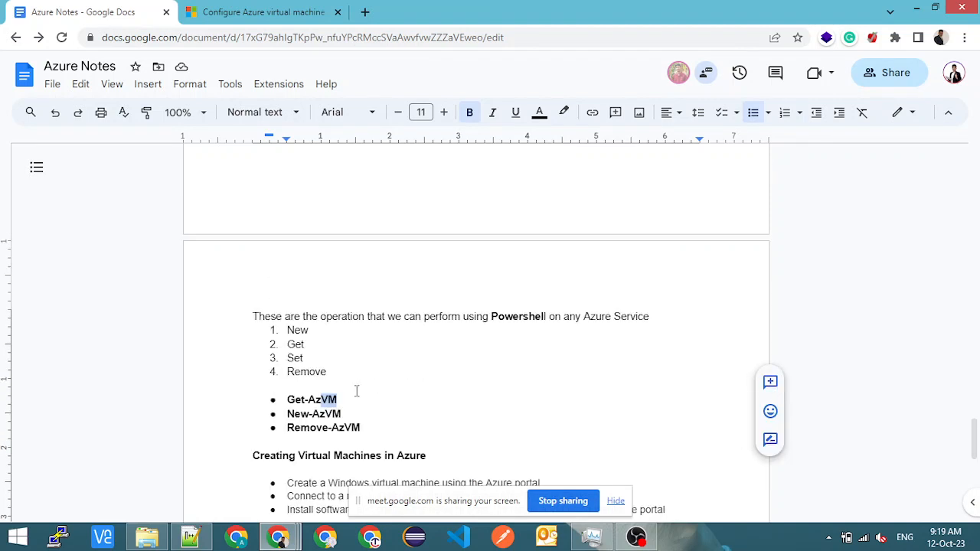
pyautogui.click(339, 398)
pyautogui.moveTo(339, 399); pyautogui.dragTo(320, 398)
# - Merge the "Get" item into the first numbered item, separated by a comma, as "New, Get"
pyautogui.click(286, 344)
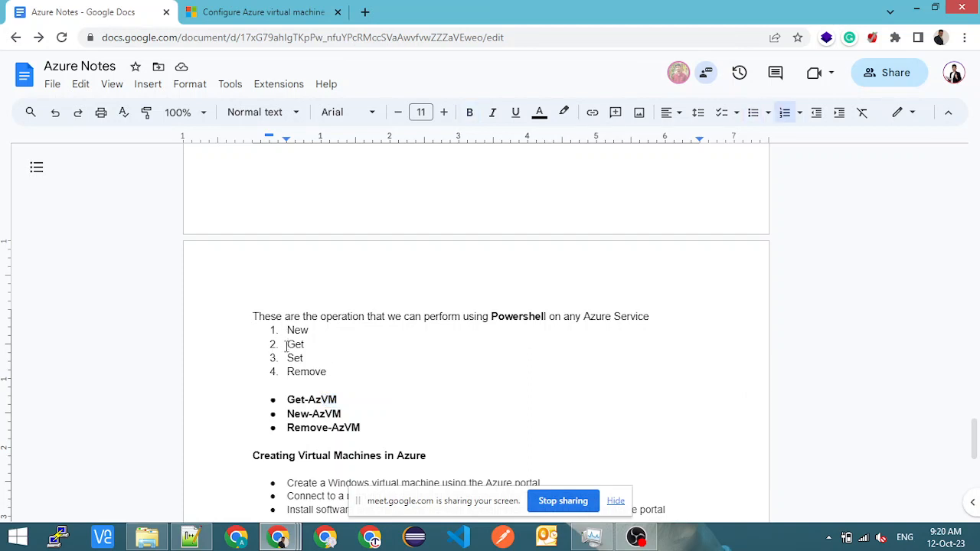
pyautogui.press('BackSpace')
pyautogui.press('BackSpace')
pyautogui.press('BackSpace')
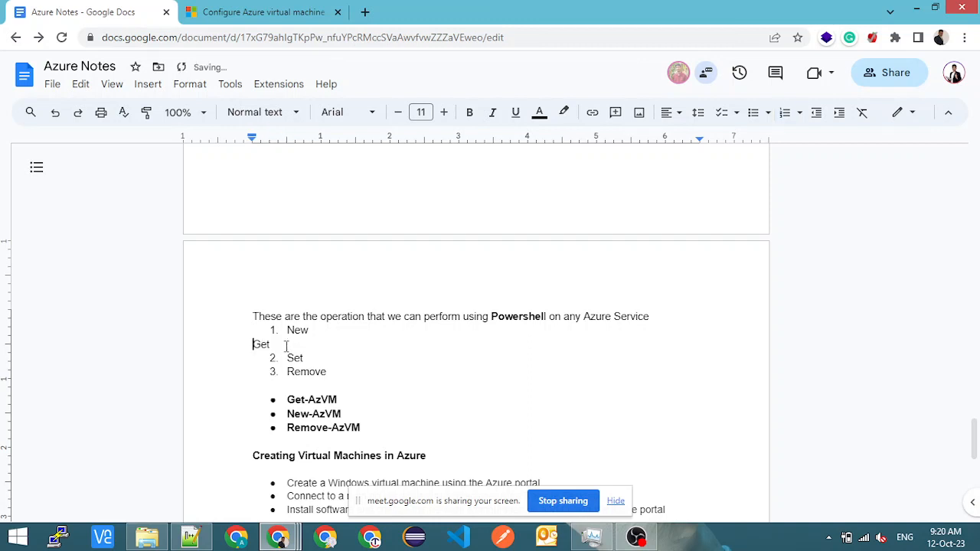
pyautogui.write(',Get')
# - Merge the "Set" item into the first numbered item, separated by a comma, as "New, Get, Set"
pyautogui.press('Down')
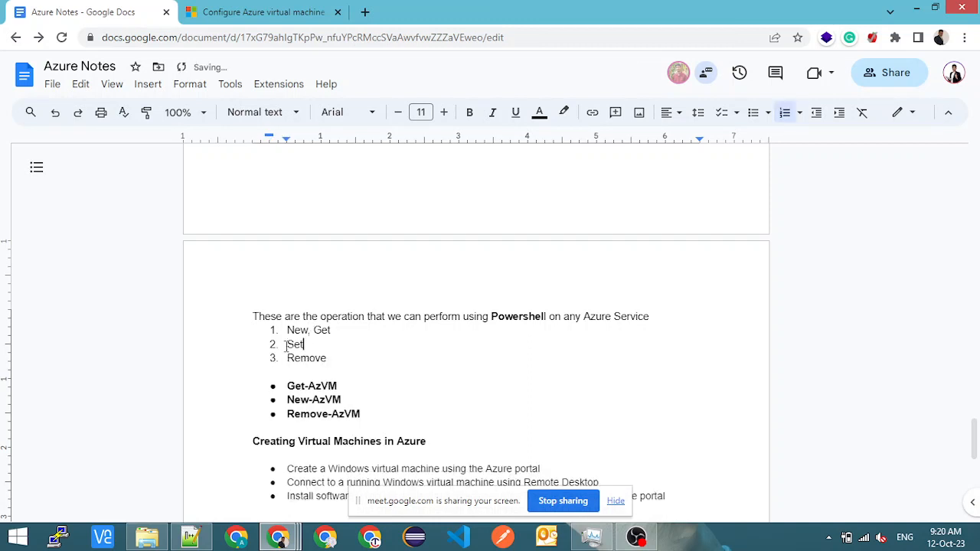
pyautogui.press('Left')
pyautogui.press('Left')
pyautogui.press('Left')
pyautogui.press('BackSpace')
pyautogui.press('BackSpace')
pyautogui.press('BackSpace')
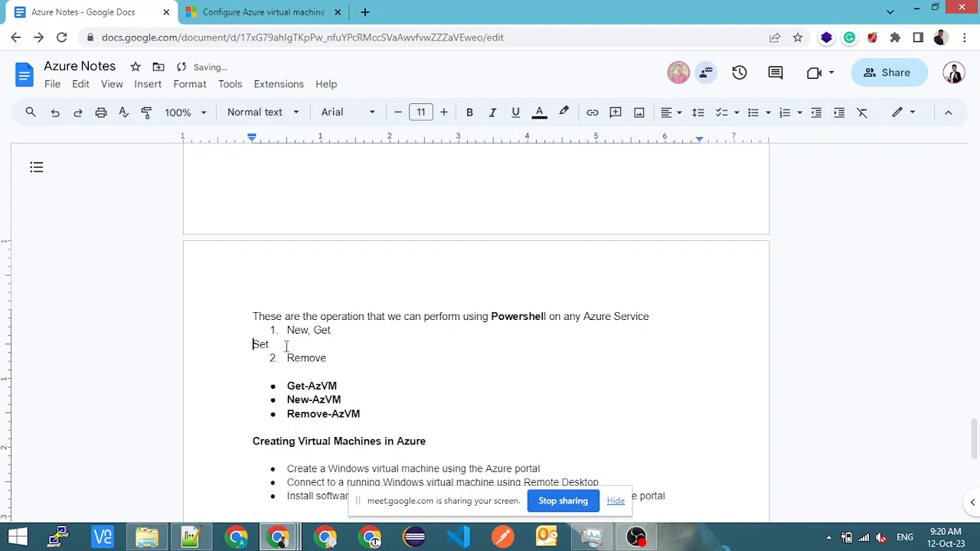
pyautogui.write(', Set')
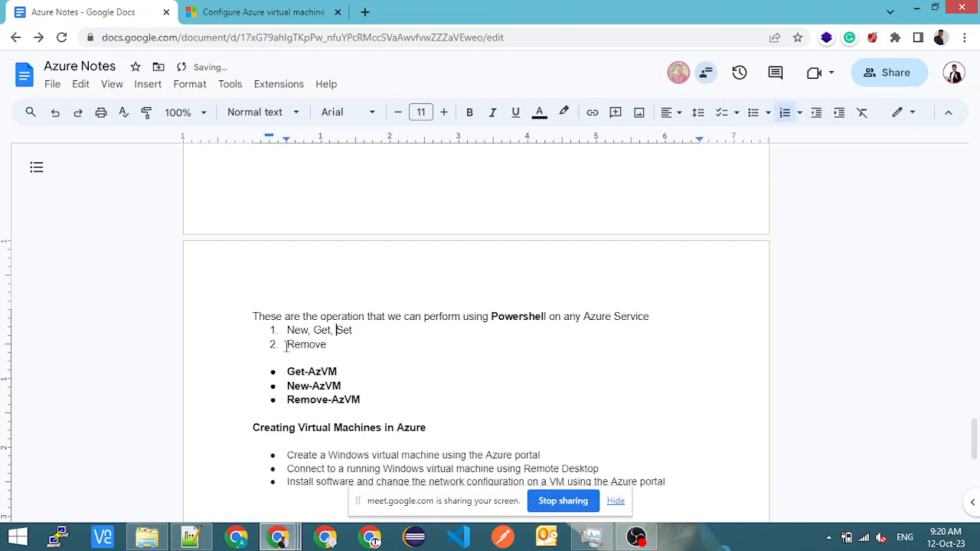
# - Join "Remove" to the operations line as "New, Get, Set, Remove" and take the numbering off that line
pyautogui.press('Down')
pyautogui.click(284, 346)
pyautogui.press('BackSpace')
pyautogui.press('BackSpace')
pyautogui.press('BackSpace')
pyautogui.write(', Remove')
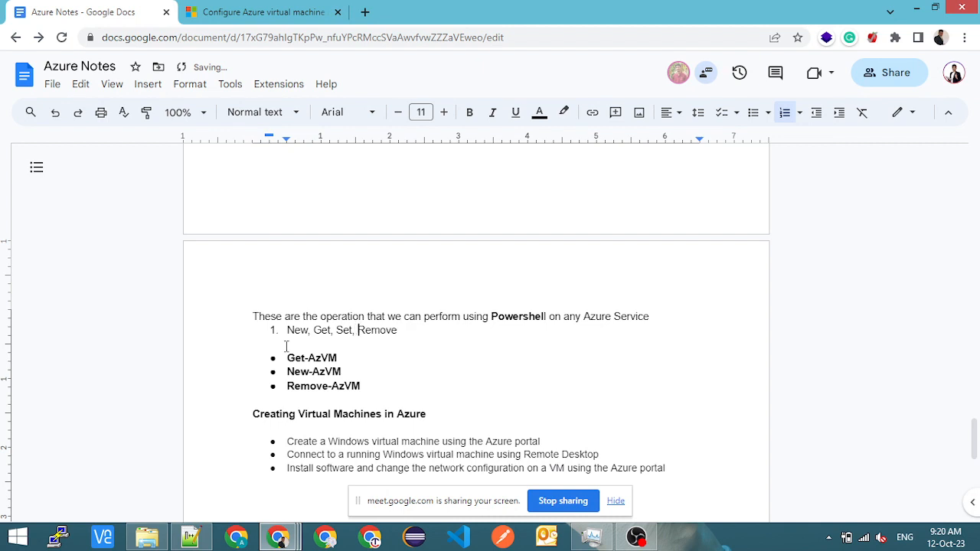
pyautogui.click(288, 329)
pyautogui.press('BackSpace')
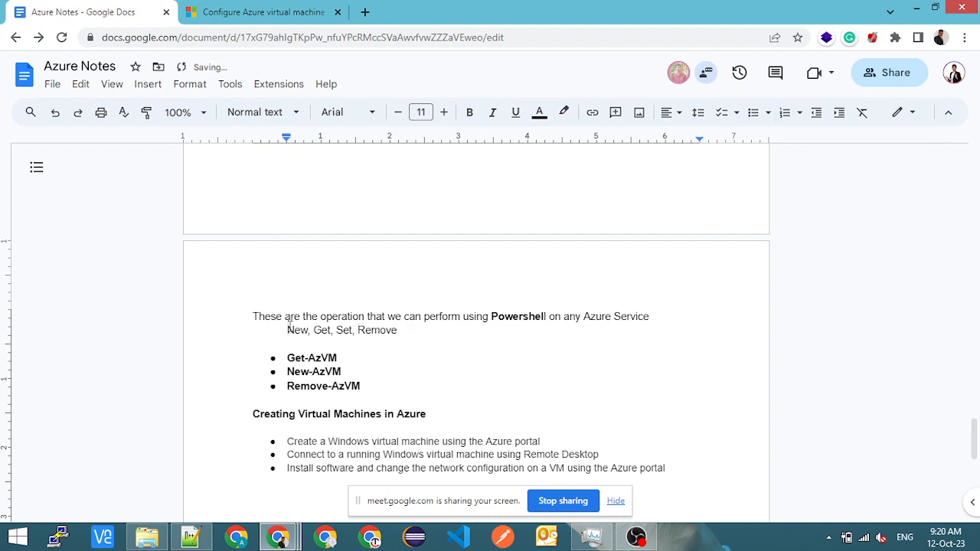
# - Add two lines below "Remove-AzVM" and turn the last one into an unbulleted, unindented paragraph
pyautogui.click(387, 388)
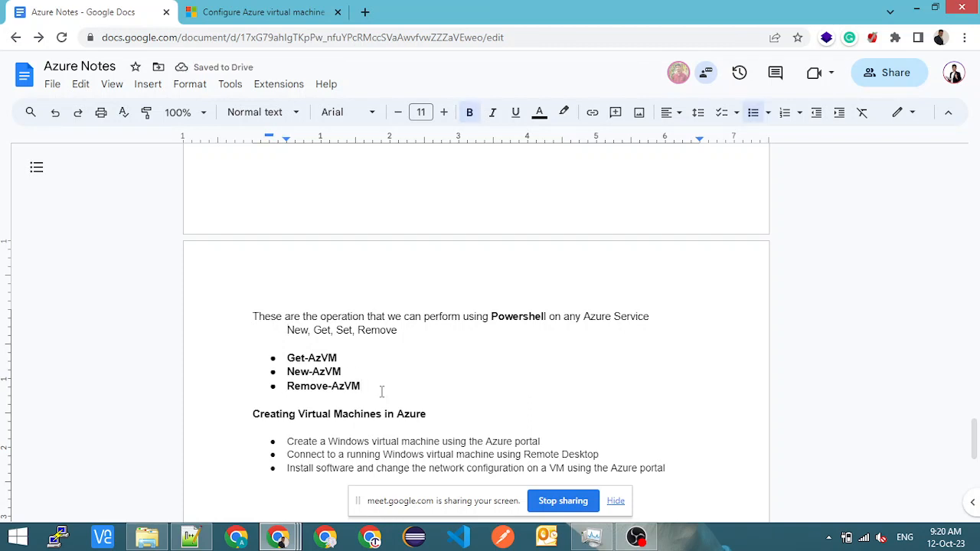
pyautogui.press('Return')
pyautogui.press('Return')
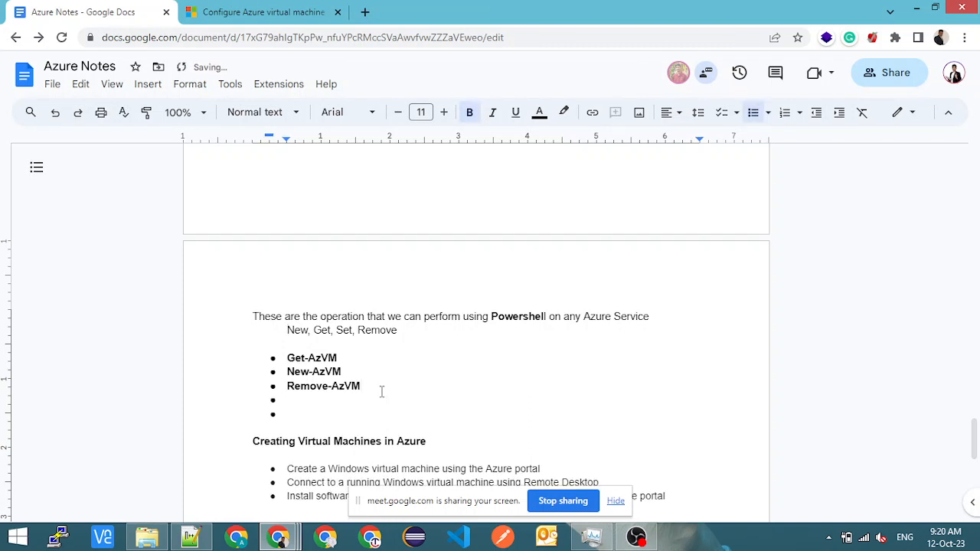
pyautogui.press('BackSpace')
pyautogui.press('BackSpace')
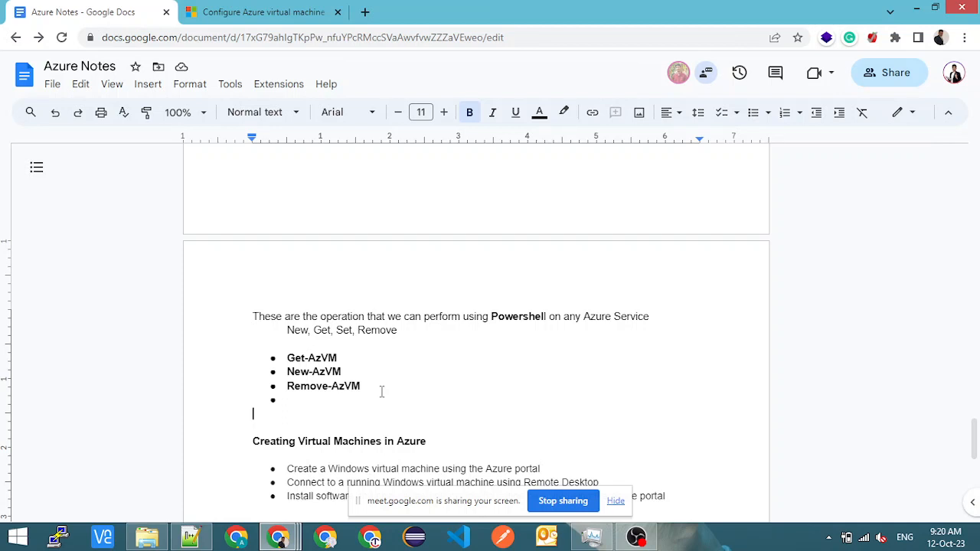
# - Enter the bold heading "Powershell Commands for virtual Network" in the empty paragraph below the VM commands
pyautogui.write('Powersh')
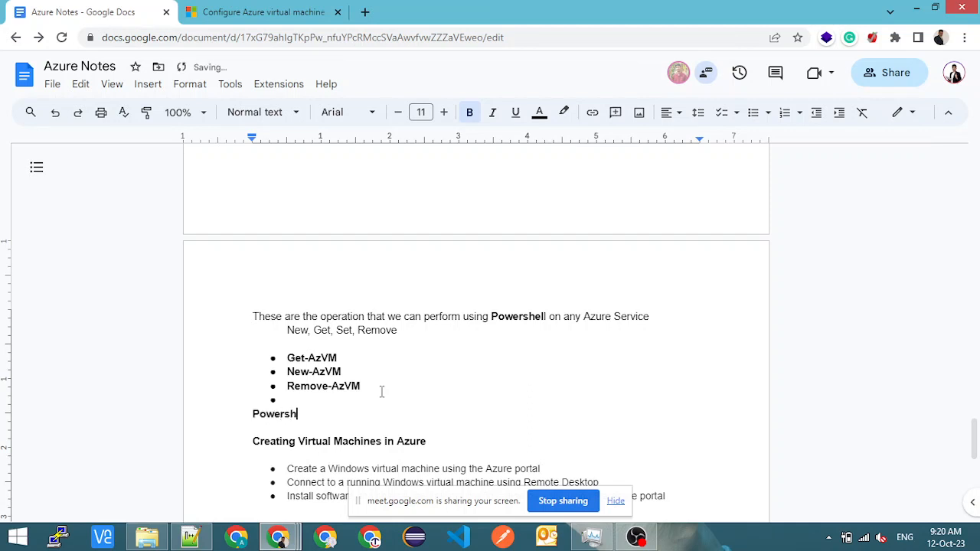
pyautogui.write('ellComm')
pyautogui.write('ons')
pyautogui.press('BackSpace')
pyautogui.press('BackSpace')
pyautogui.press('BackSpace')
pyautogui.write('and s fro')
pyautogui.press('BackSpace')
pyautogui.press('BackSpace')
pyautogui.press('BackSpace')
pyautogui.press('BackSpace')
pyautogui.press('BackSpace')
pyautogui.write('s fro')
pyautogui.press('BackSpace')
pyautogui.press('BackSpace')
pyautogui.write('or virtual Netwoek')
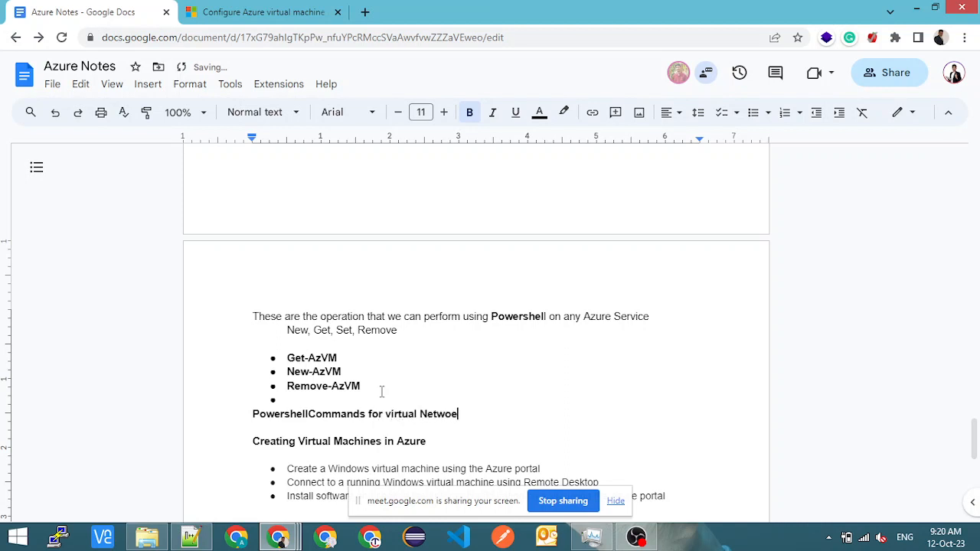
pyautogui.press('BackSpace')
pyautogui.press('BackSpace')
pyautogui.press('BackSpace')
pyautogui.write('rk')
pyautogui.press('BackSpace')
pyautogui.press('BackSpace')
pyautogui.write('ork')
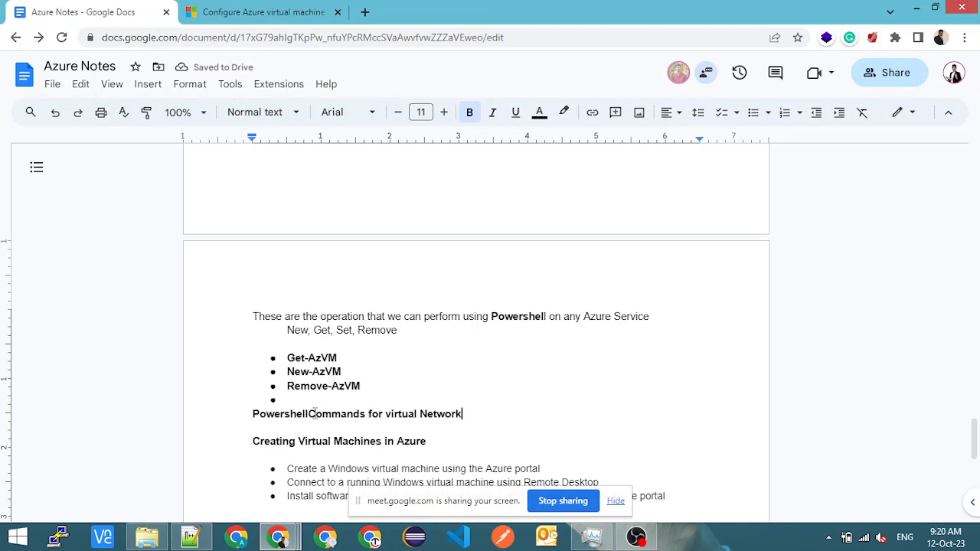
pyautogui.click(308, 413)
pyautogui.click(497, 414)
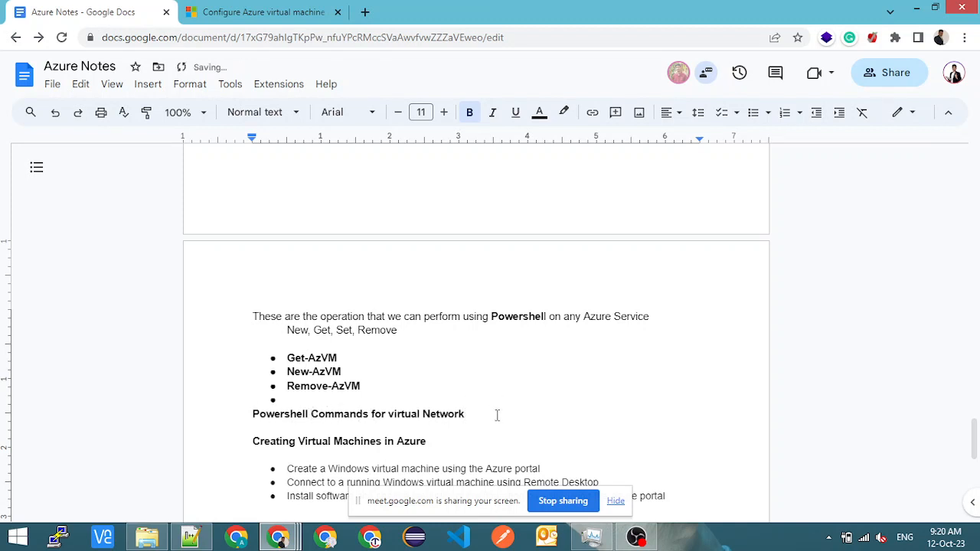
# - Start a bulleted list beneath the virtual network heading and remove the empty bullet above the heading
pyautogui.press('Return')
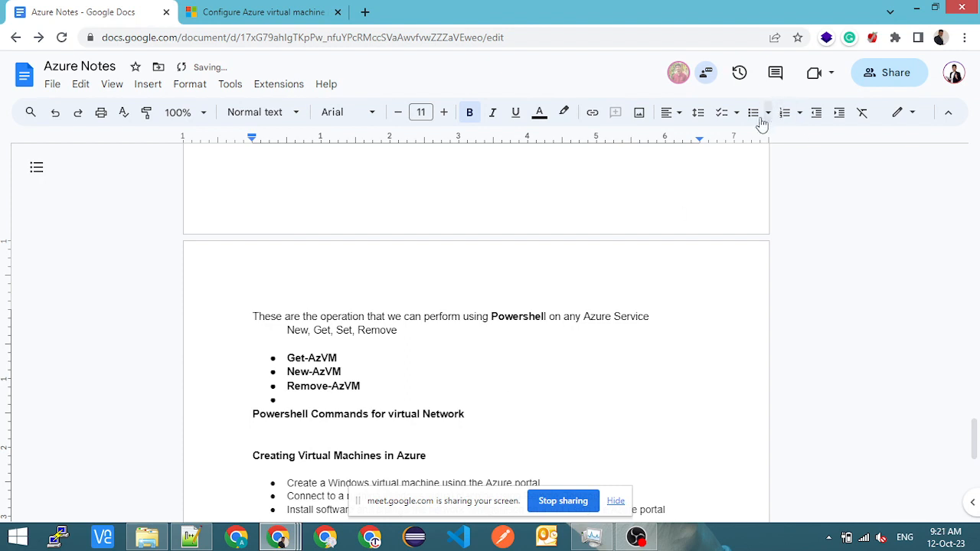
pyautogui.hotkey('ctrl', 'shift', '8')
pyautogui.click(280, 399)
pyautogui.press('BackSpace')
# - Enter "Get-AzVirtualNetwork" as the first bullet under the virtual network heading
pyautogui.click(296, 431)
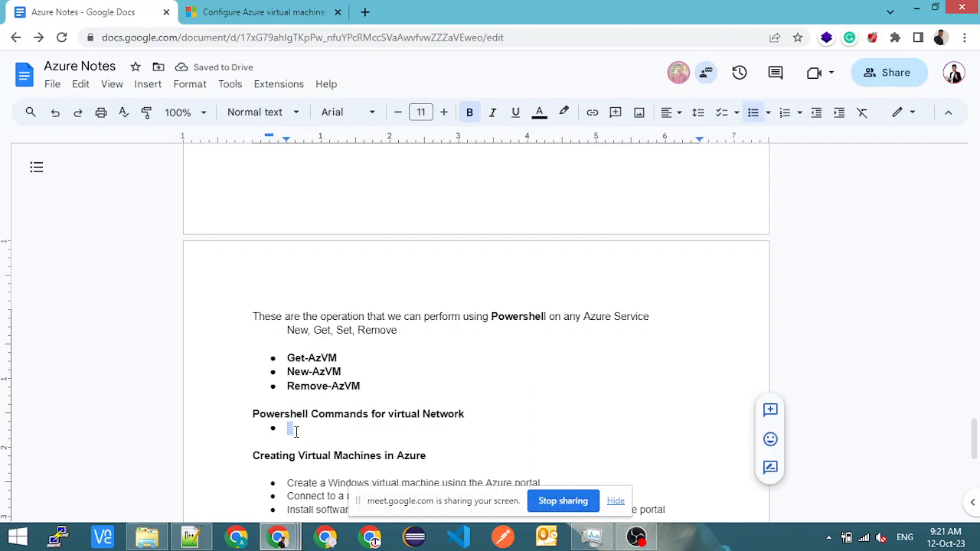
pyautogui.write('G')
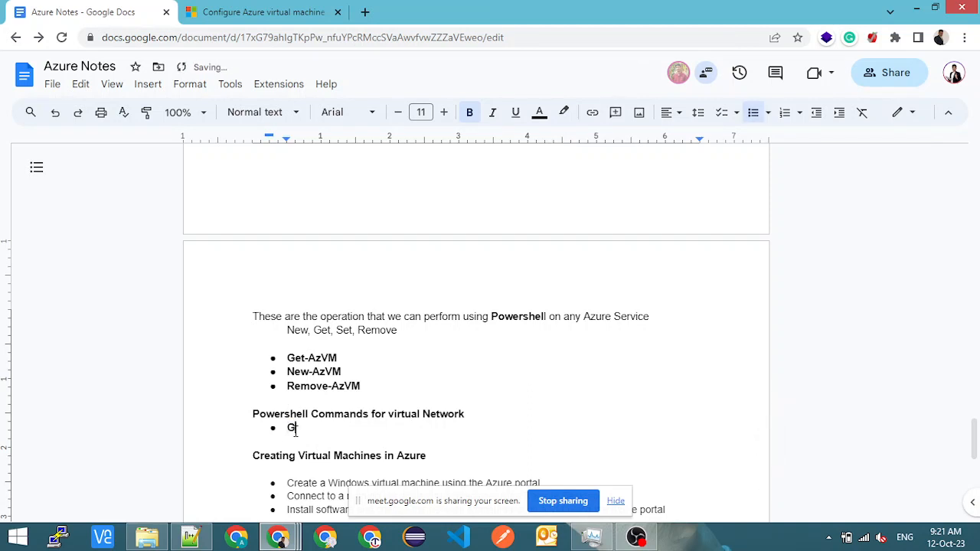
pyautogui.write('et-AzVirtualNetwork')
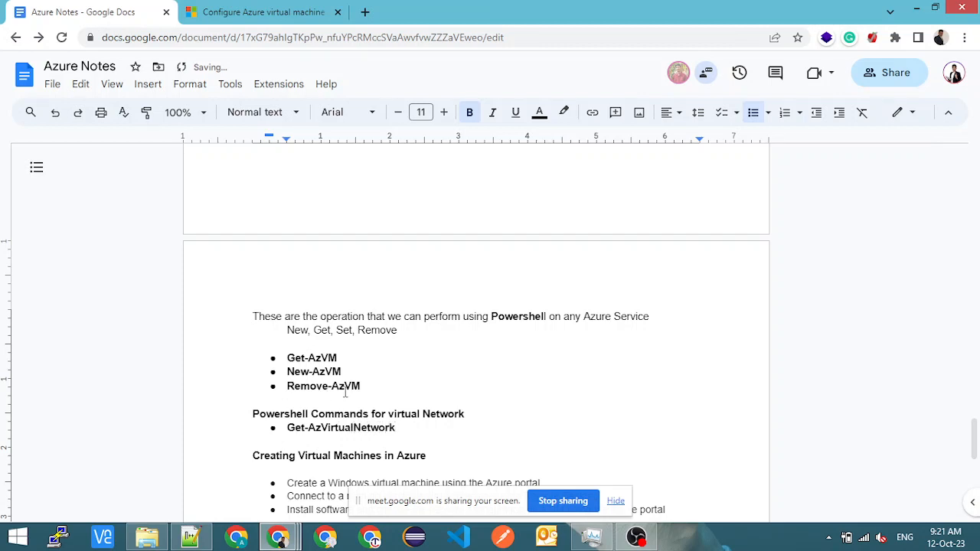
# - Add "New-AzVirtualNetwork" as the second bullet, reusing "AzVirtualNetwork" from the bullet above, and start another bullet
pyautogui.moveTo(344, 386); pyautogui.dragTo(361, 386)
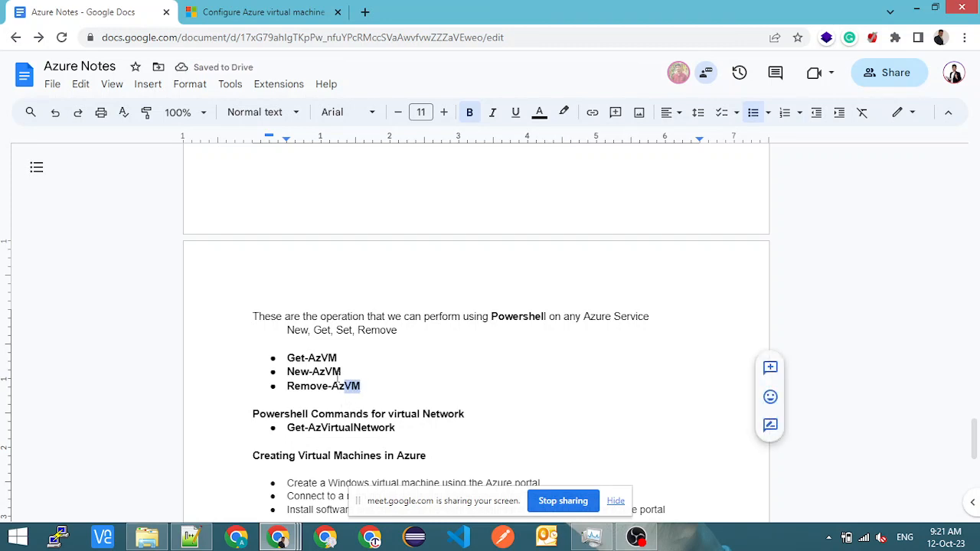
pyautogui.click(415, 430)
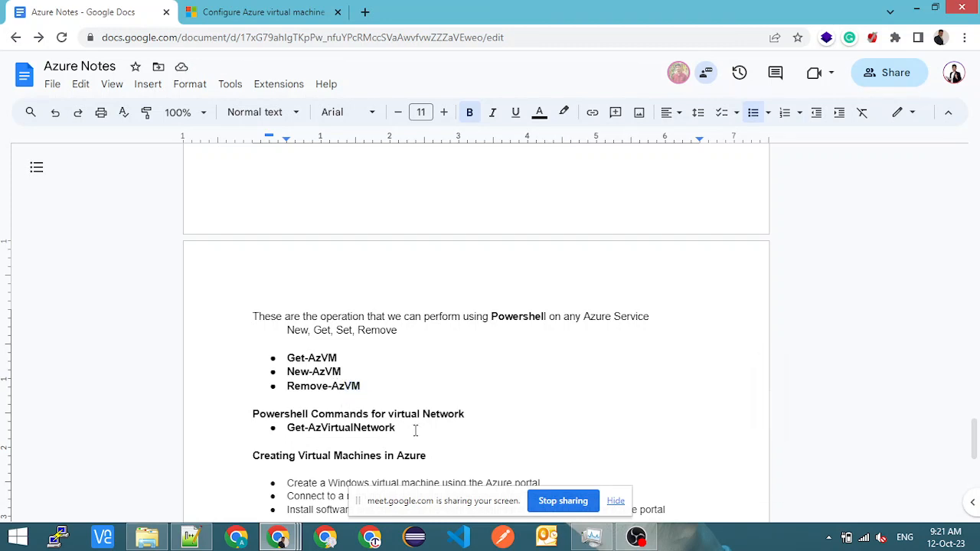
pyautogui.press('Return')
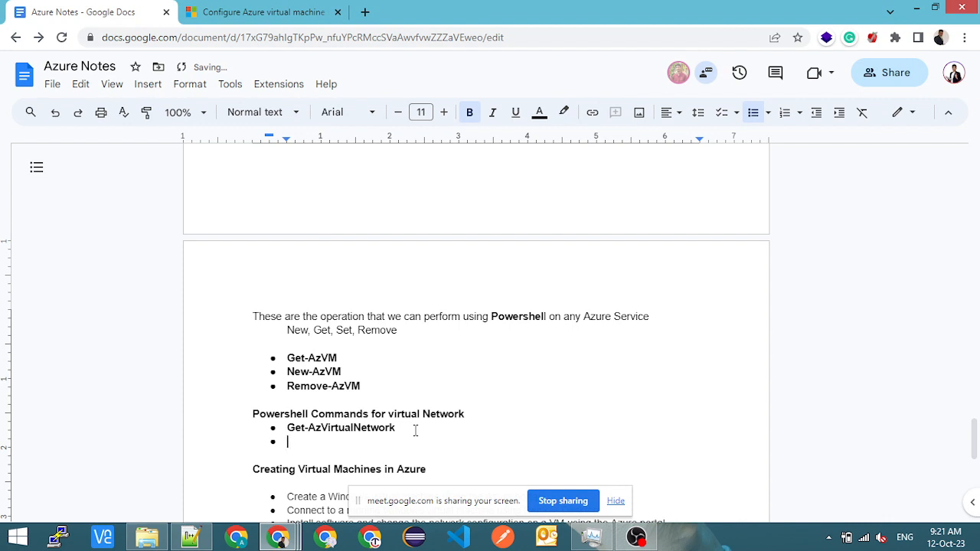
pyautogui.write('New-Az')
pyautogui.moveTo(307, 429); pyautogui.dragTo(411, 433)
pyautogui.hotkey('ctrl', 'c')
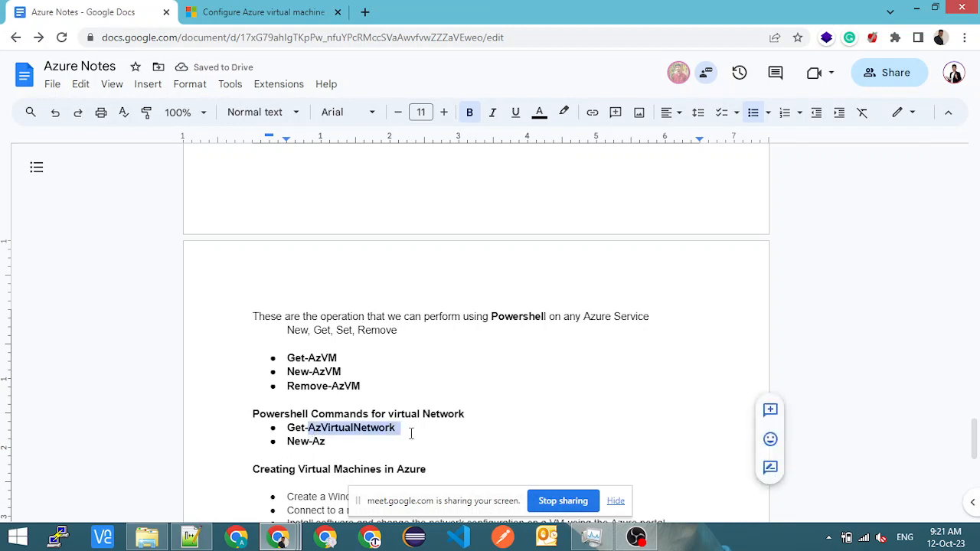
pyautogui.click(330, 441)
pyautogui.hotkey('shift', 'Left')
pyautogui.hotkey('shift', 'Left')
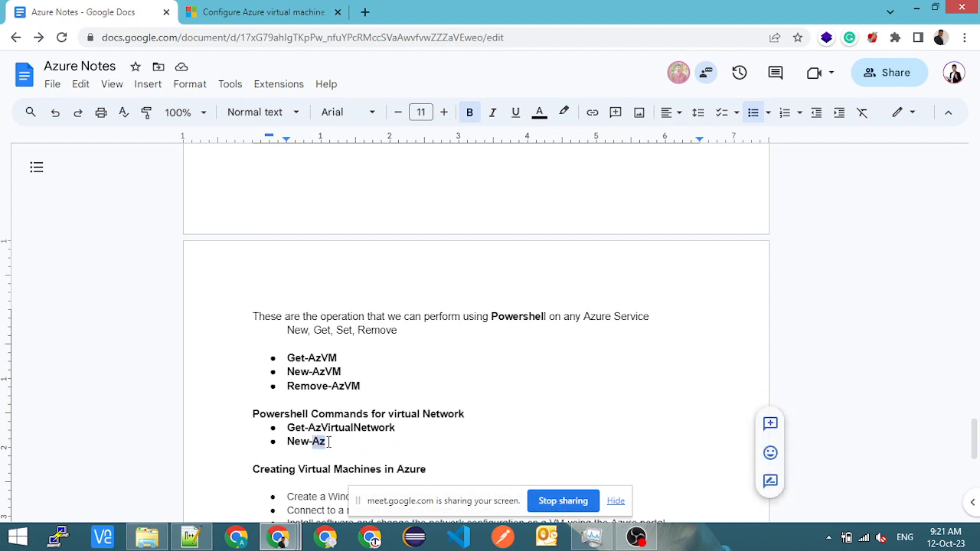
pyautogui.hotkey('ctrl', 'v')
pyautogui.press('Return')
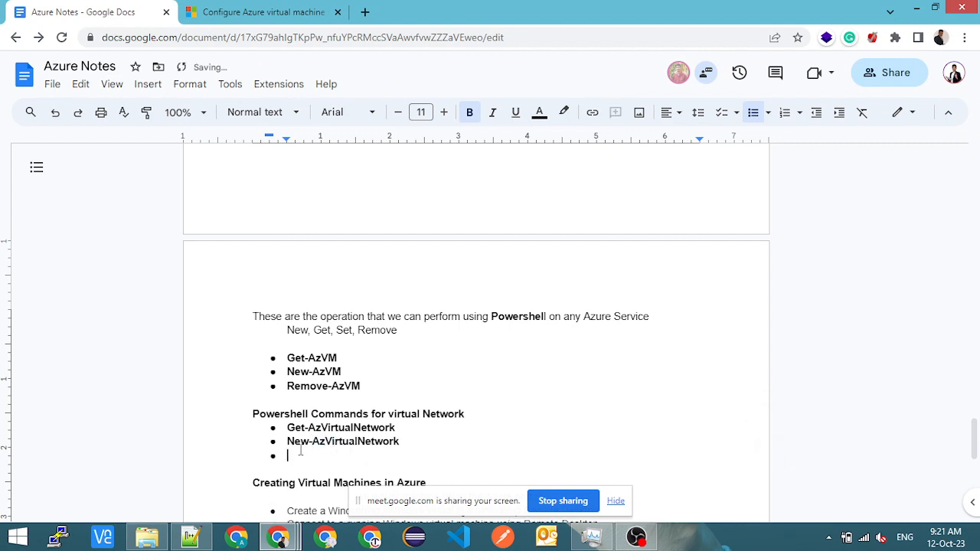
# - Enter "Remove-AzVirtualNetwork" as the third bullet and end the list with an unbulleted line
pyautogui.write('Removed')
pyautogui.press('BackSpace')
pyautogui.write('-')
pyautogui.hotkey('ctrl', 'v')
pyautogui.press('Return')
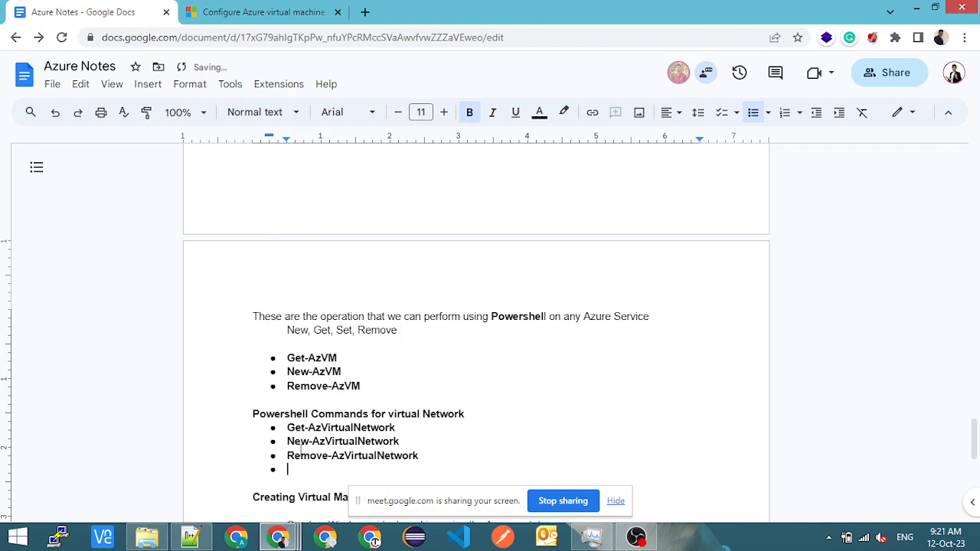
pyautogui.press('BackSpace')
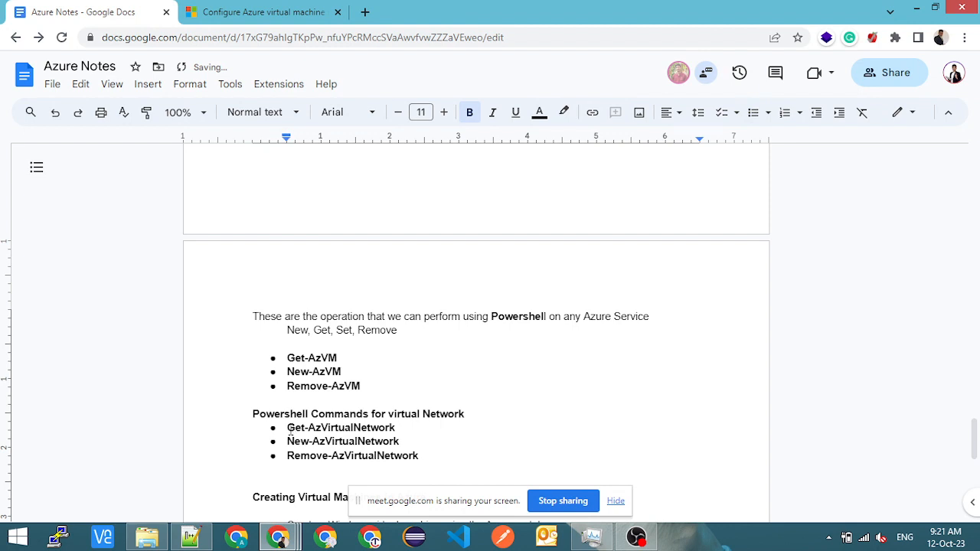
# - Remove the bold formatting from the three virtual network commands and the three VM commands
pyautogui.moveTo(288, 427); pyautogui.dragTo(407, 456)
pyautogui.hotkey('ctrl', 'b')
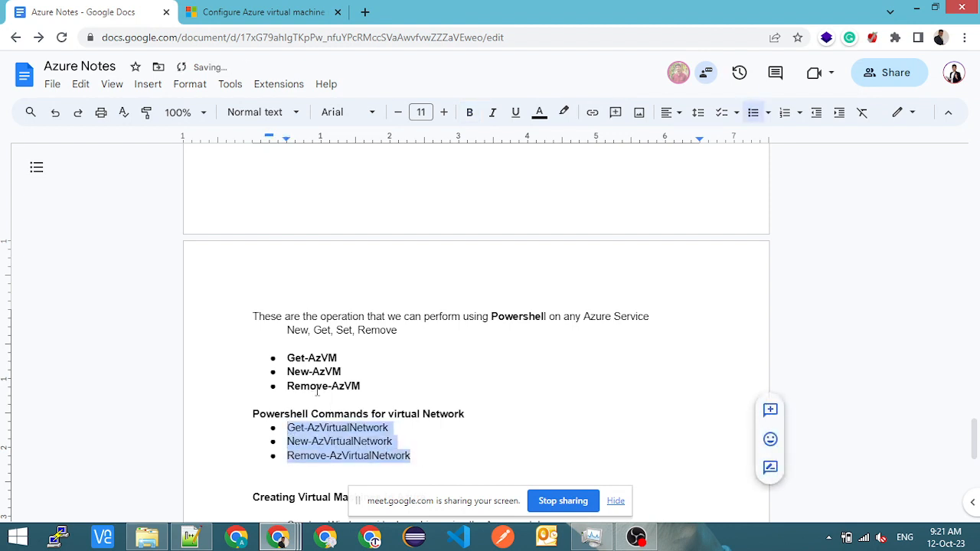
pyautogui.moveTo(289, 358); pyautogui.dragTo(360, 387)
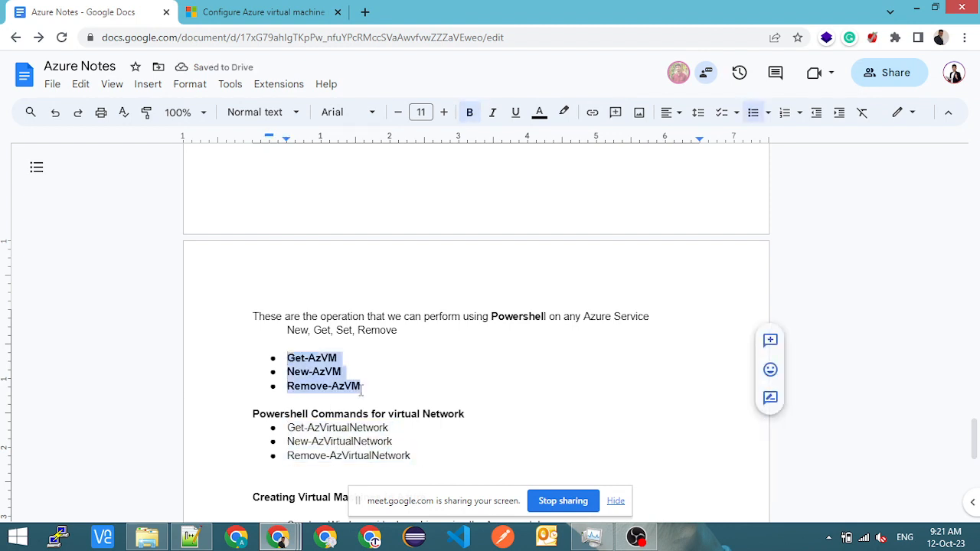
pyautogui.hotkey('ctrl', 'b')
pyautogui.scroll(2, 350, 366)
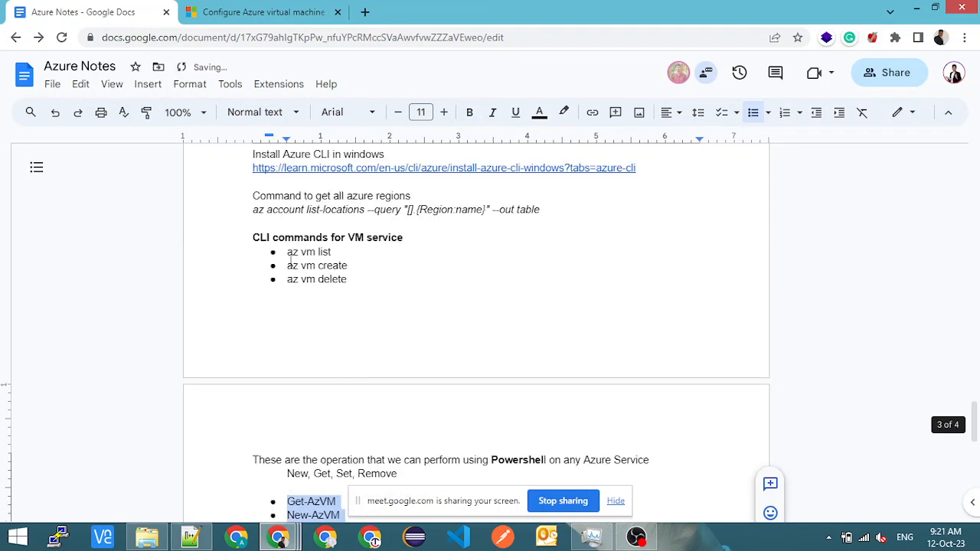
pyautogui.moveTo(292, 242); pyautogui.dragTo(355, 239)
pyautogui.click(310, 283)
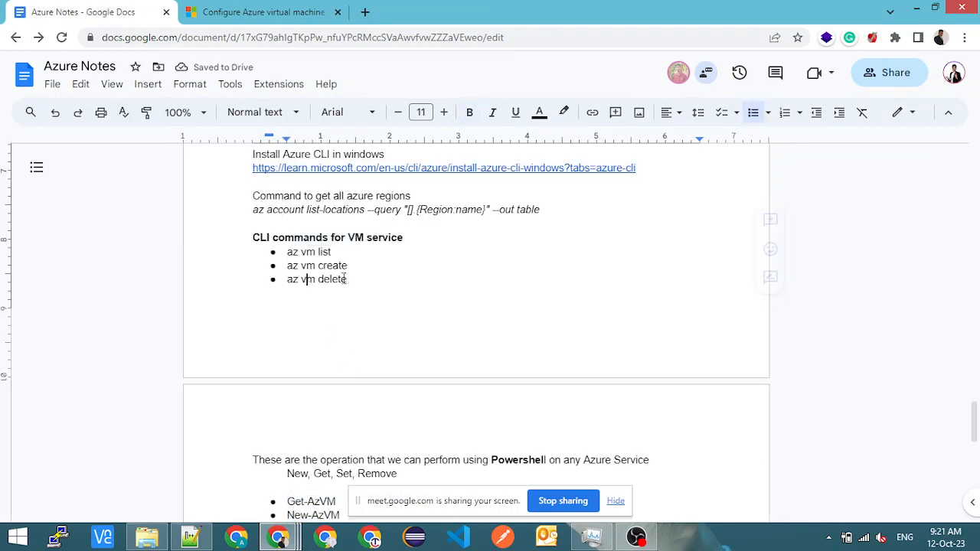
# - Compare the service names used in the az vm commands with those in the PowerShell virtual network commands
pyautogui.doubleClick(304, 280)
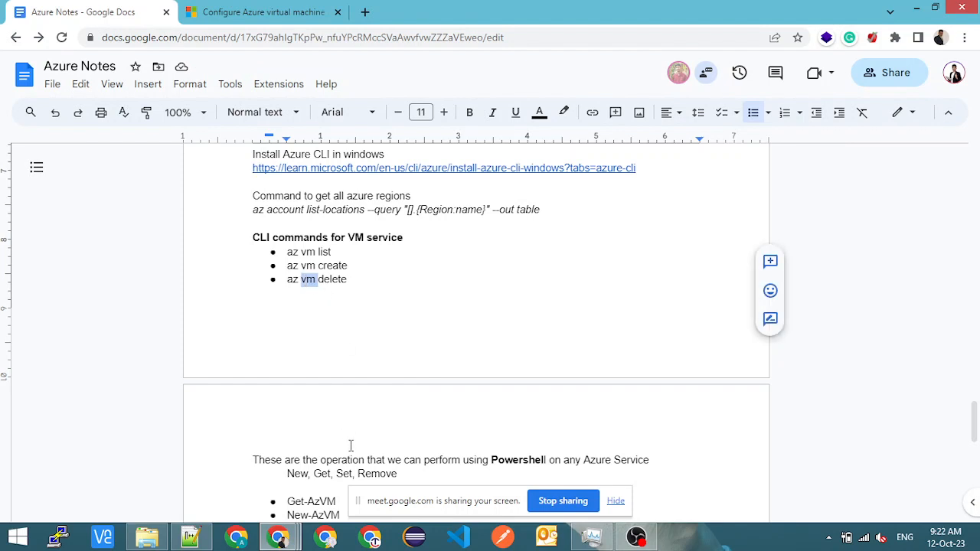
pyautogui.scroll(-2, 348, 443)
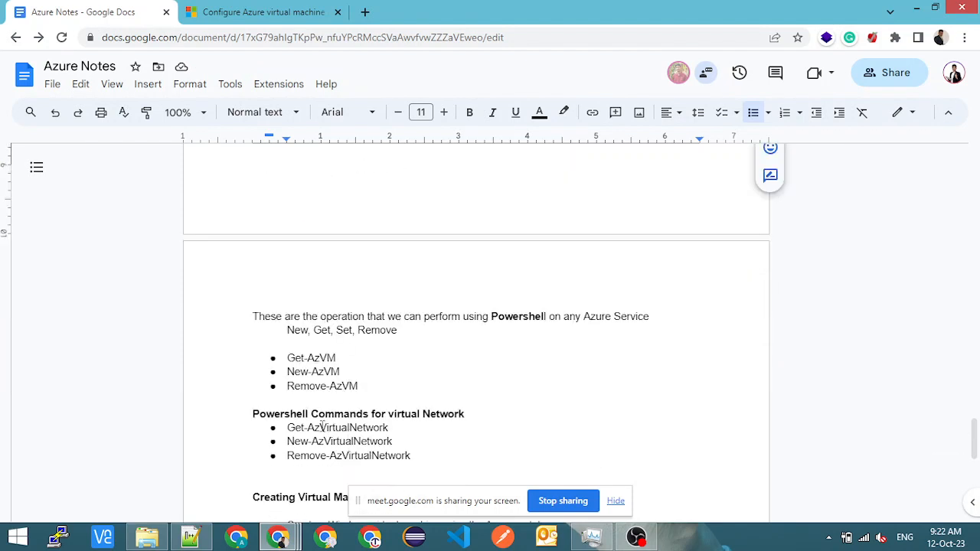
pyautogui.moveTo(320, 430); pyautogui.dragTo(349, 430)
pyautogui.click(363, 430)
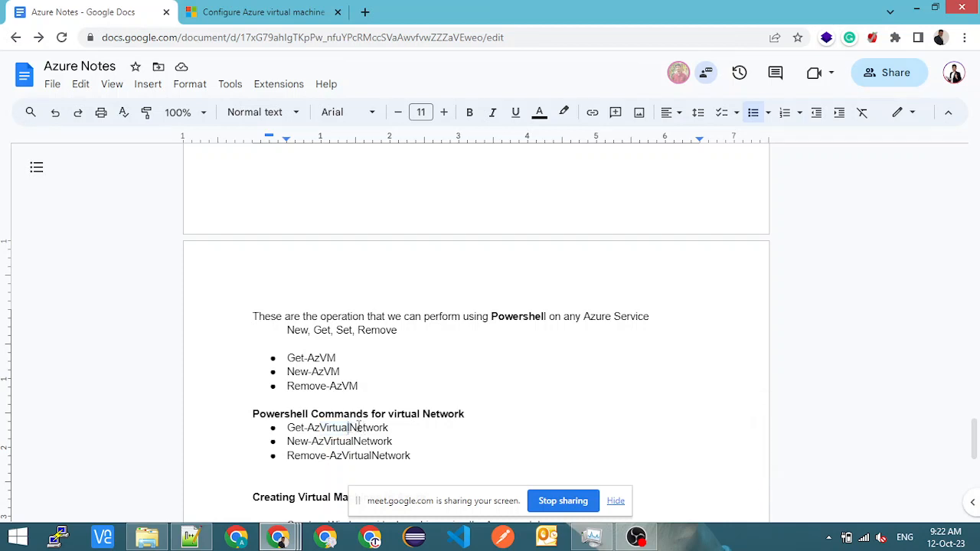
pyautogui.moveTo(349, 429); pyautogui.dragTo(388, 429)
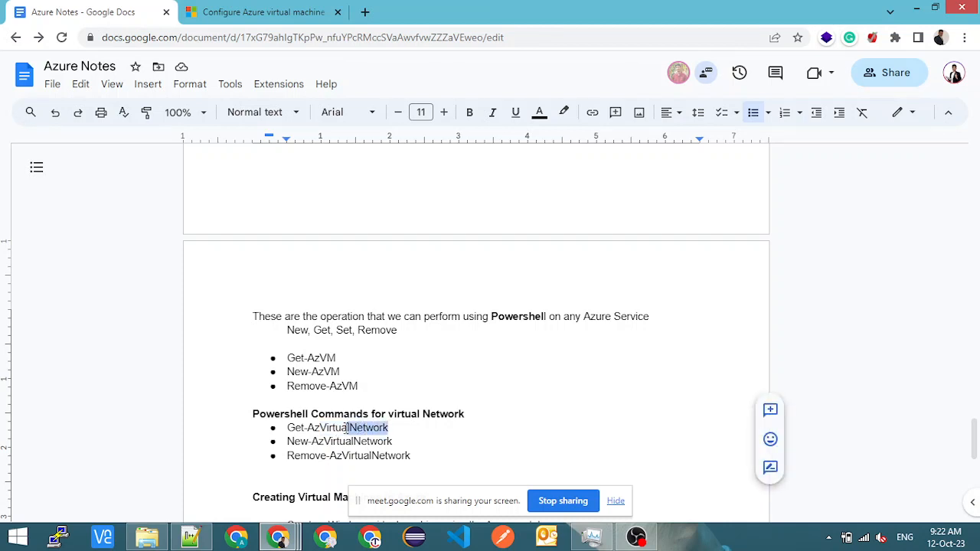
pyautogui.click(348, 429)
pyautogui.moveTo(327, 428); pyautogui.dragTo(320, 428)
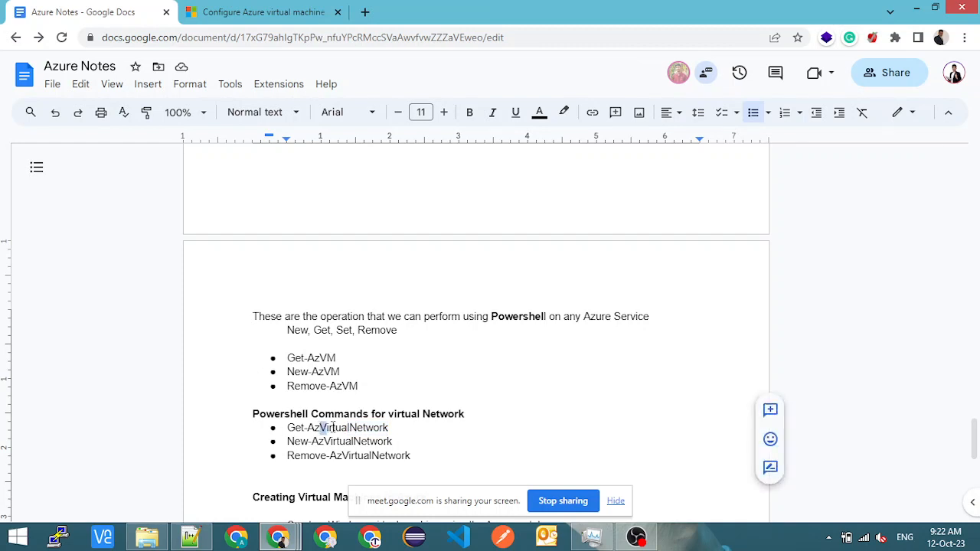
pyautogui.scroll(1, 353, 438)
pyautogui.scroll(2, 353, 438)
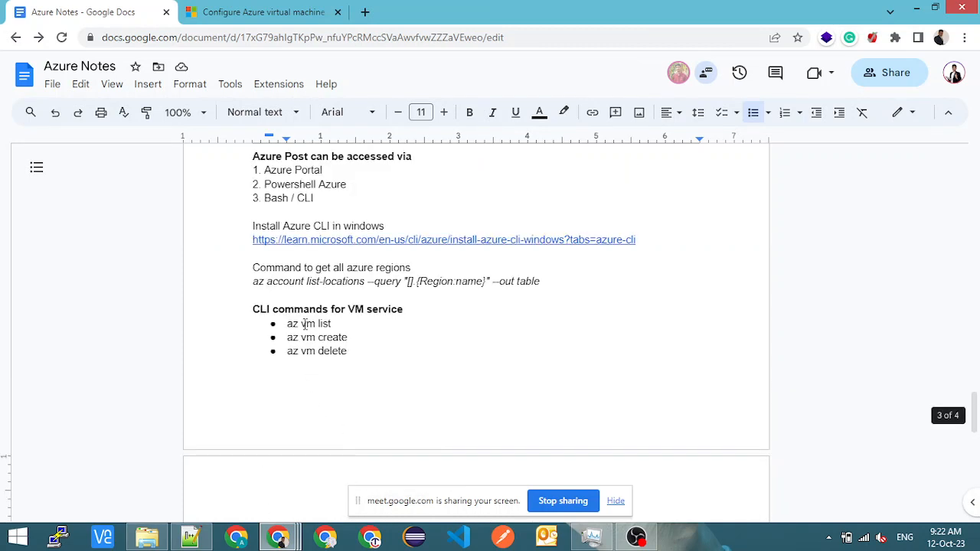
pyautogui.moveTo(327, 308); pyautogui.dragTo(294, 309)
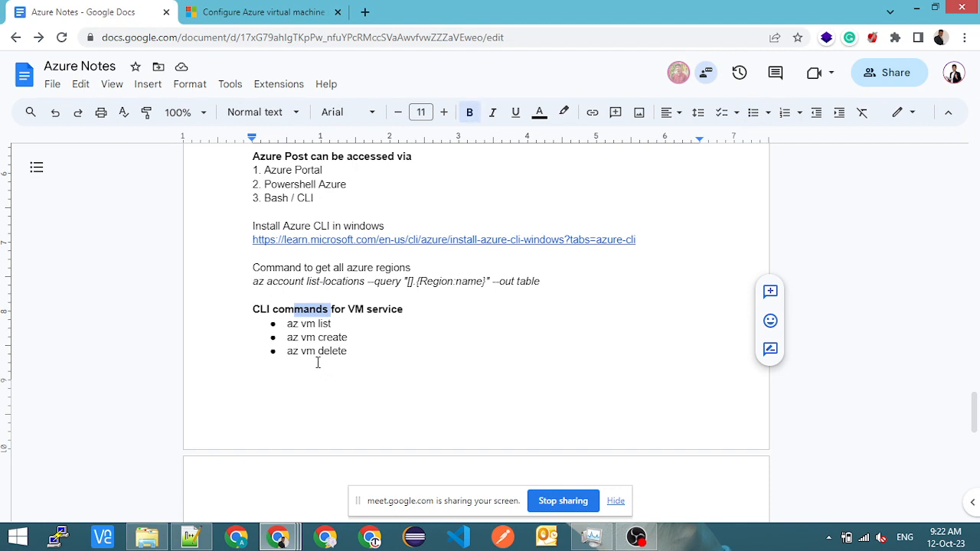
# - Add an unbulleted line "For virtual Network" below the "az vm delete" bullet and start a new line
pyautogui.click(358, 356)
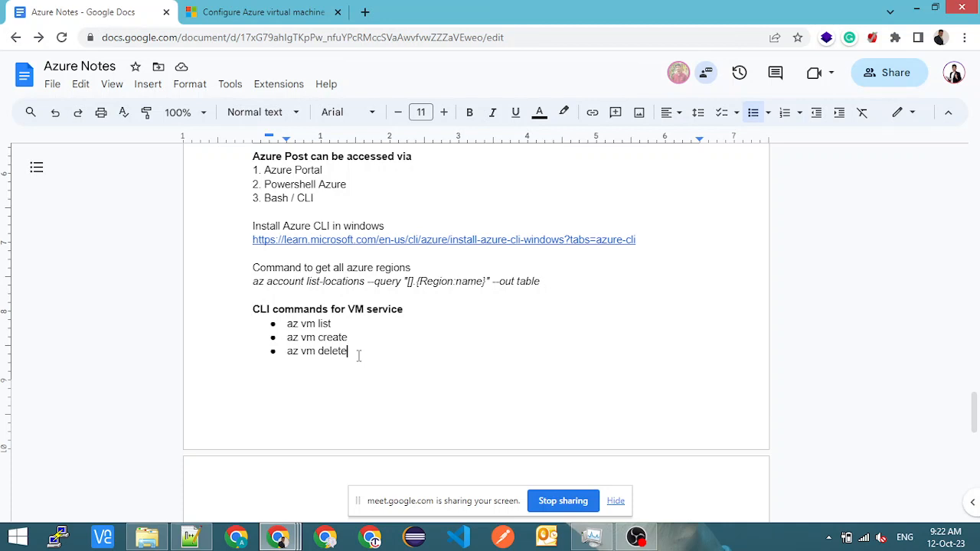
pyautogui.press('Return')
pyautogui.press('BackSpace')
pyautogui.press('BackSpace')
pyautogui.press('Return')
pyautogui.press('Return')
pyautogui.write('For ')
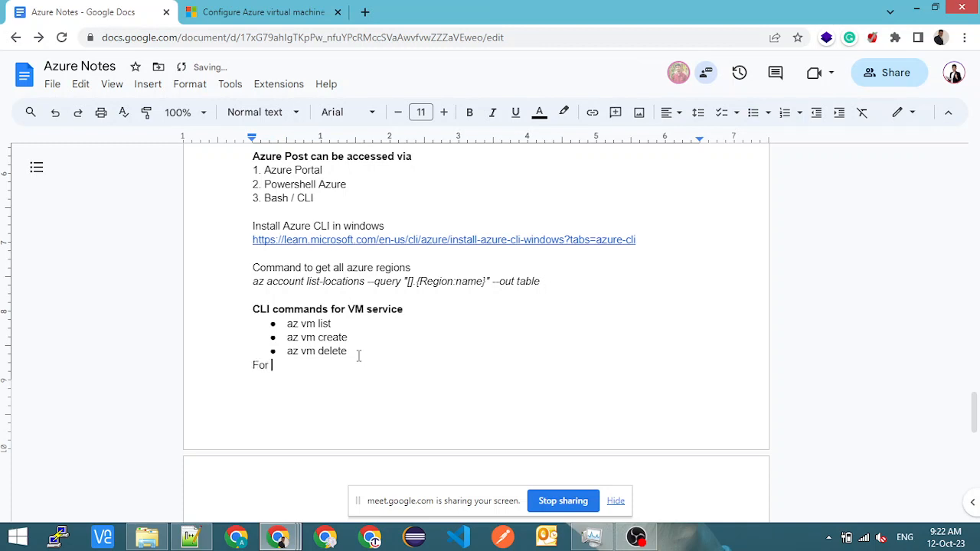
pyautogui.write('virtual Network')
pyautogui.press('Return')
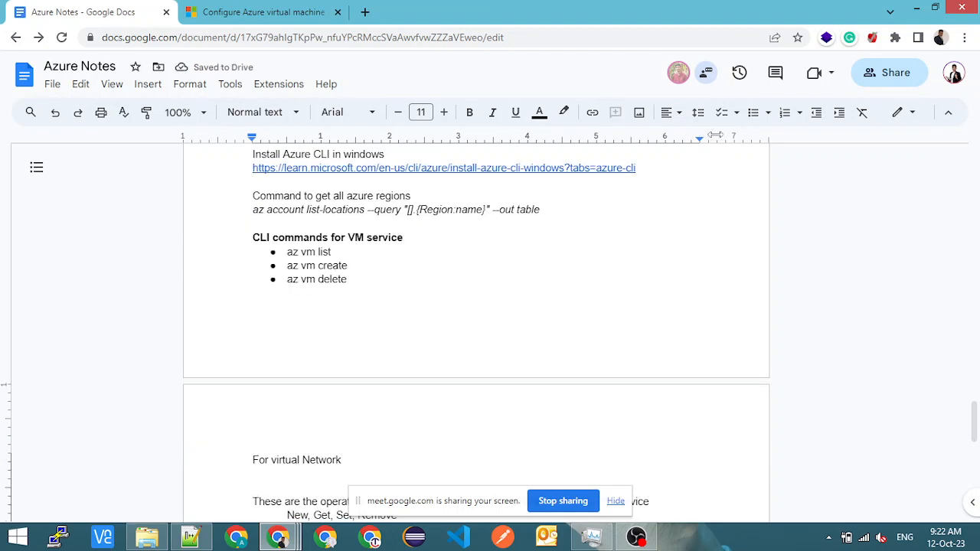
# - Start a bulleted list under "For virtual Network" with "az network vnet list" as its first bullet and begin another bullet
pyautogui.click(753, 113)
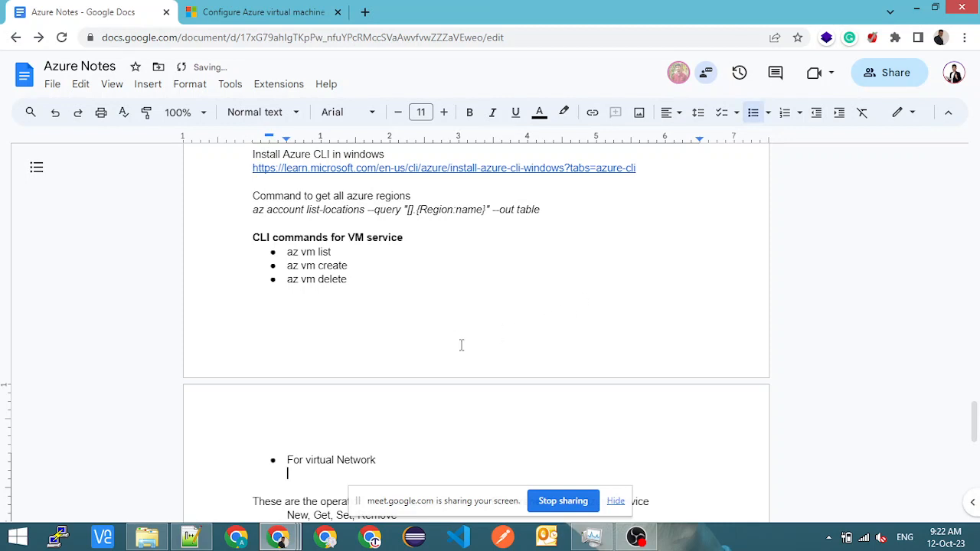
pyautogui.hotkey('ctrl', 'z')
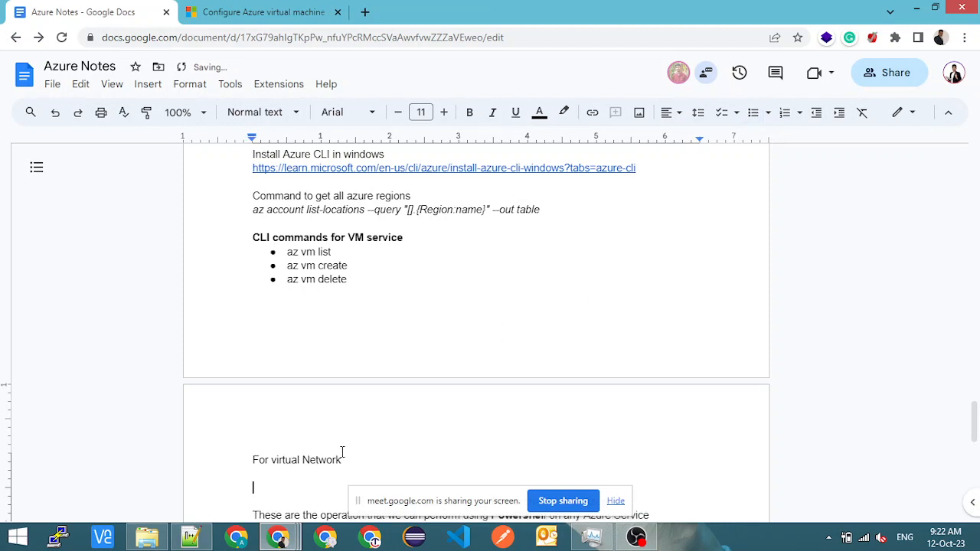
pyautogui.click(753, 113)
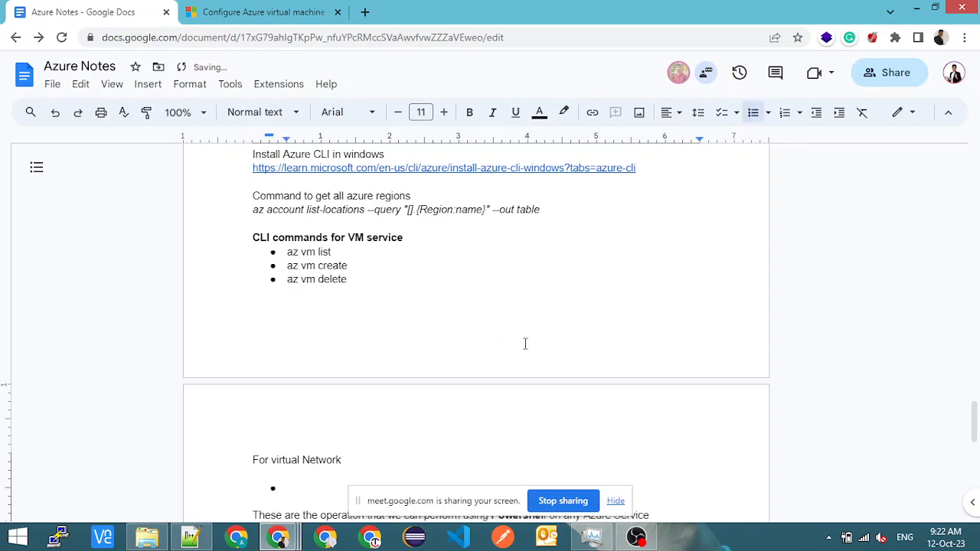
pyautogui.scroll(-2, 428, 448)
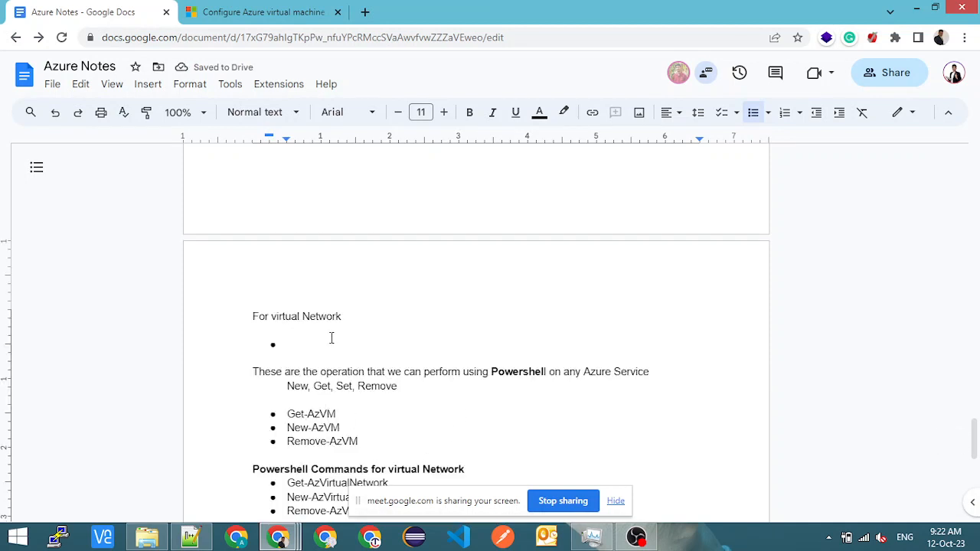
pyautogui.write('Az')
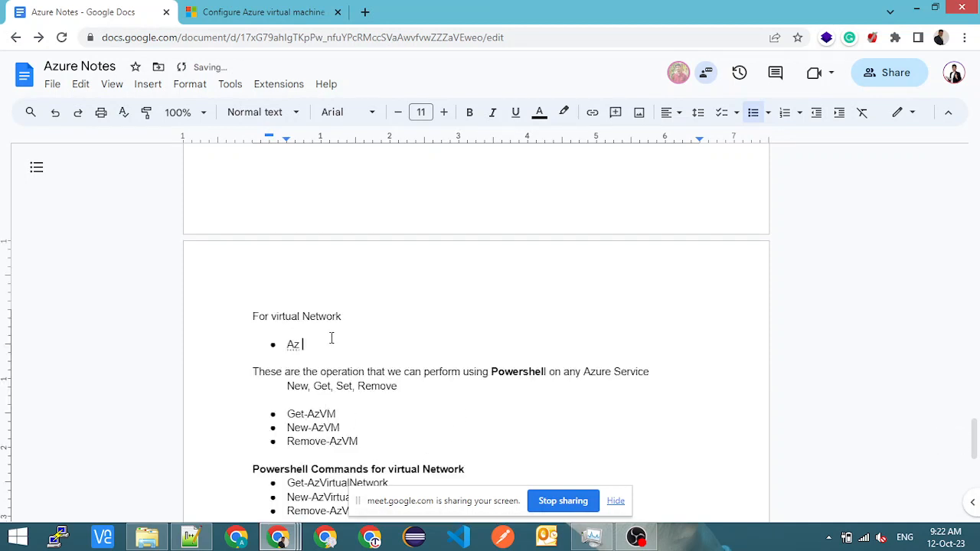
pyautogui.hotkey('ctrl', 'z')
pyautogui.write('network vnet list')
pyautogui.press('Return')
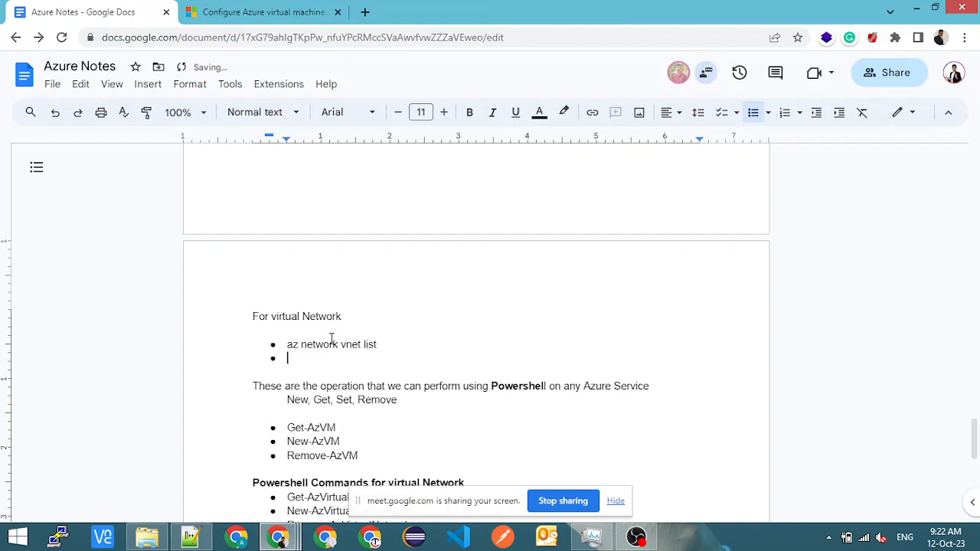
# - Enter "az network vnet create" as the second bullet and begin another bullet
pyautogui.write('Az')
pyautogui.hotkey('ctrl', 'z')
pyautogui.write('nw')
pyautogui.press('BackSpace')
pyautogui.write('etwork vnet ')
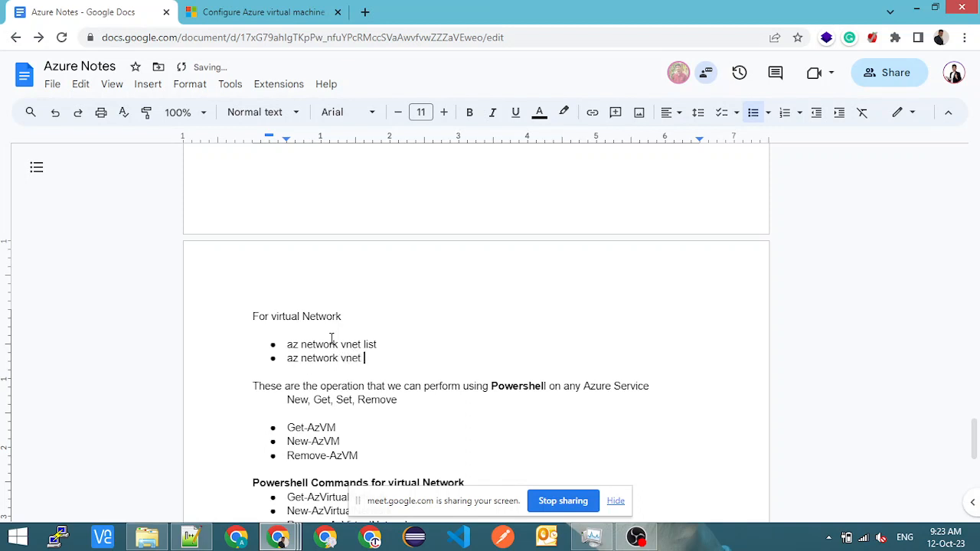
pyautogui.write('create')
pyautogui.press('Return')
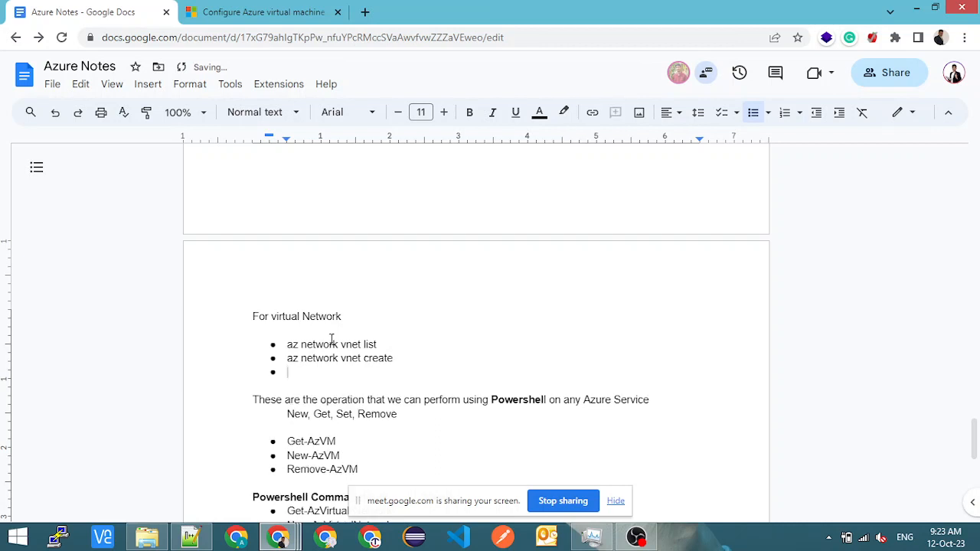
# - Enter "Az network vnet delete" as the third bullet of the virtual network list
pyautogui.write('az network vnet')
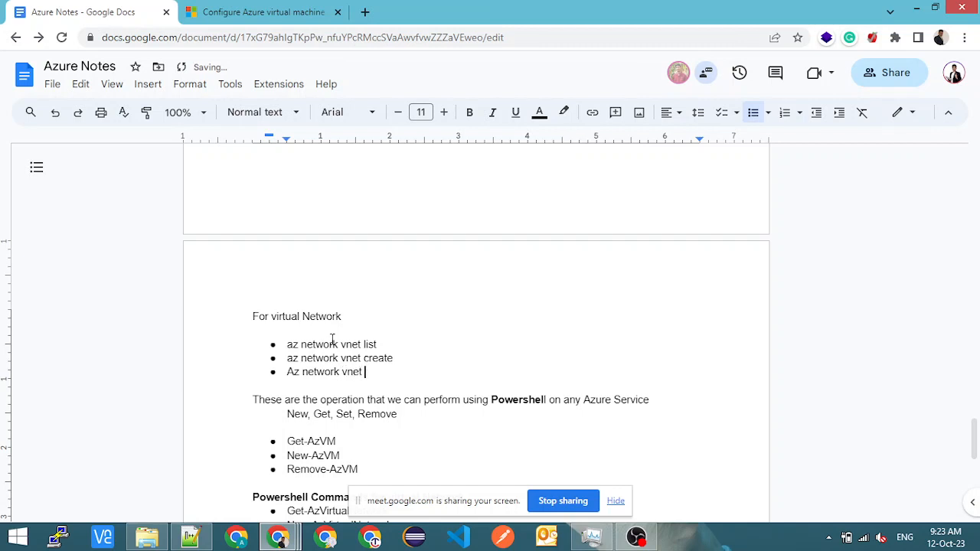
pyautogui.write(' delete')
# - Delete the blank line under "For virtual Network" and insert an unbulleted blank line after "az vm delete"
pyautogui.click(338, 329)
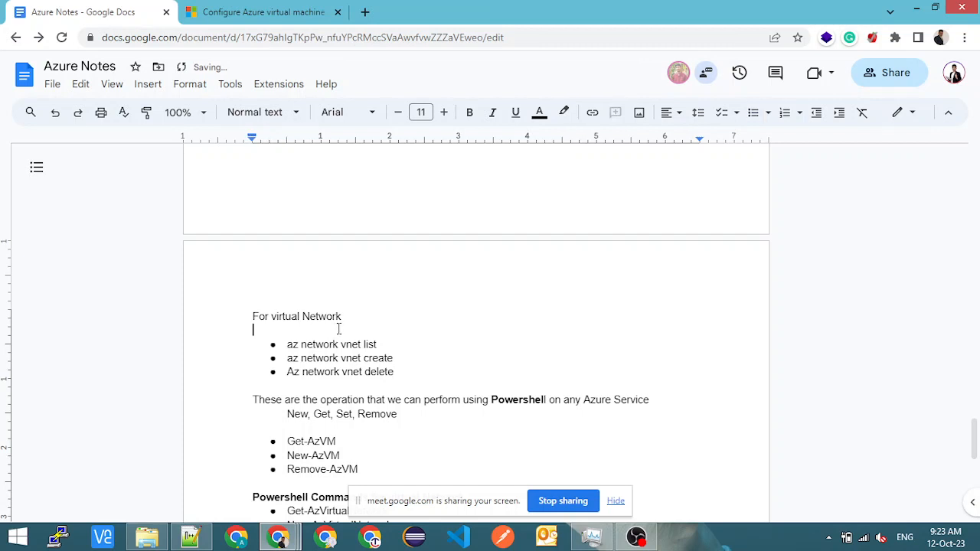
pyautogui.press('BackSpace')
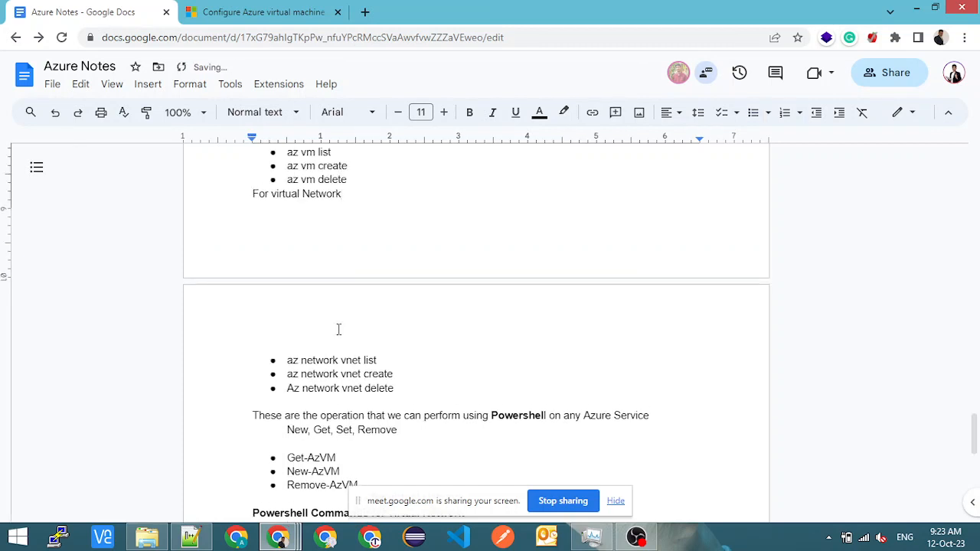
pyautogui.click(364, 181)
pyautogui.press('Return')
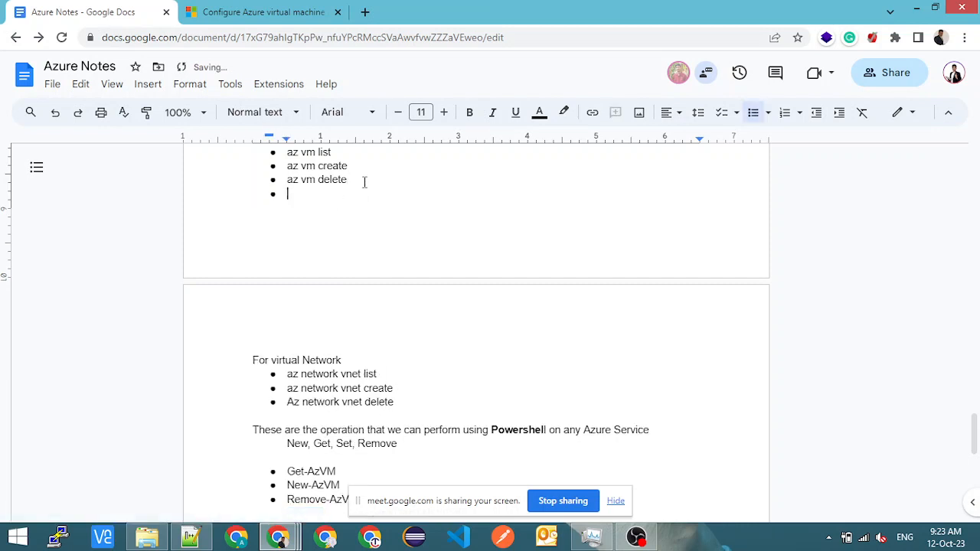
pyautogui.press('BackSpace')
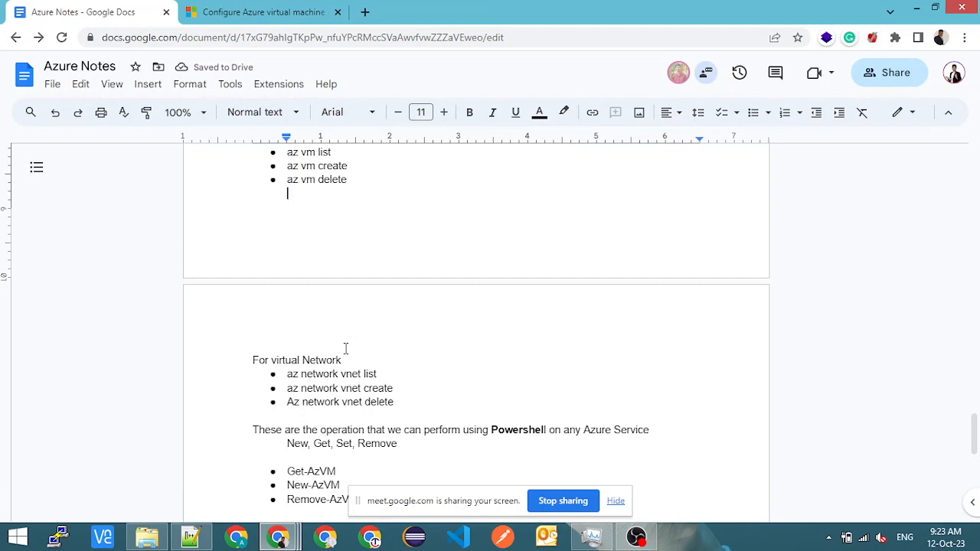
# - Reword the "For virtual Network" line to "CLI commands for virtual Network" and make it bold
pyautogui.scroll(2, 342, 350)
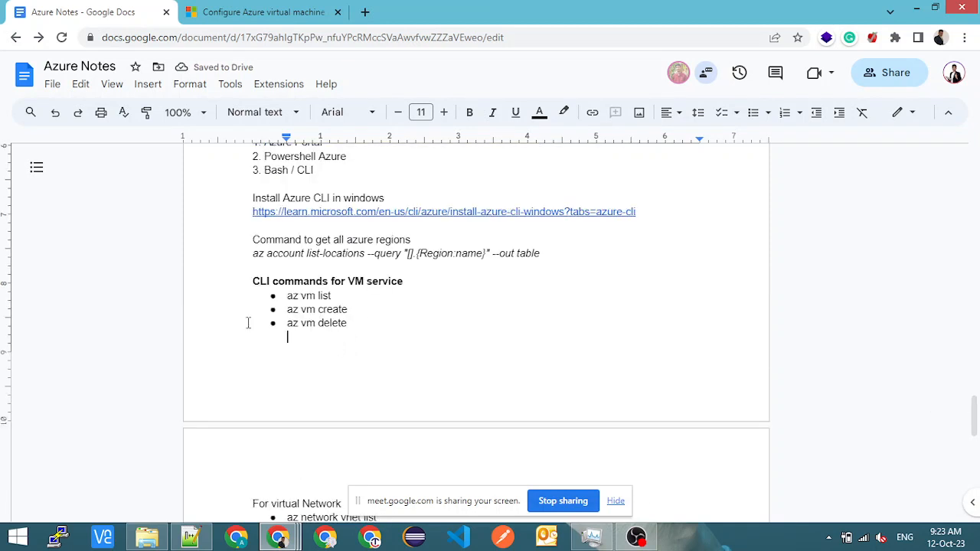
pyautogui.scroll(-2, 240, 360)
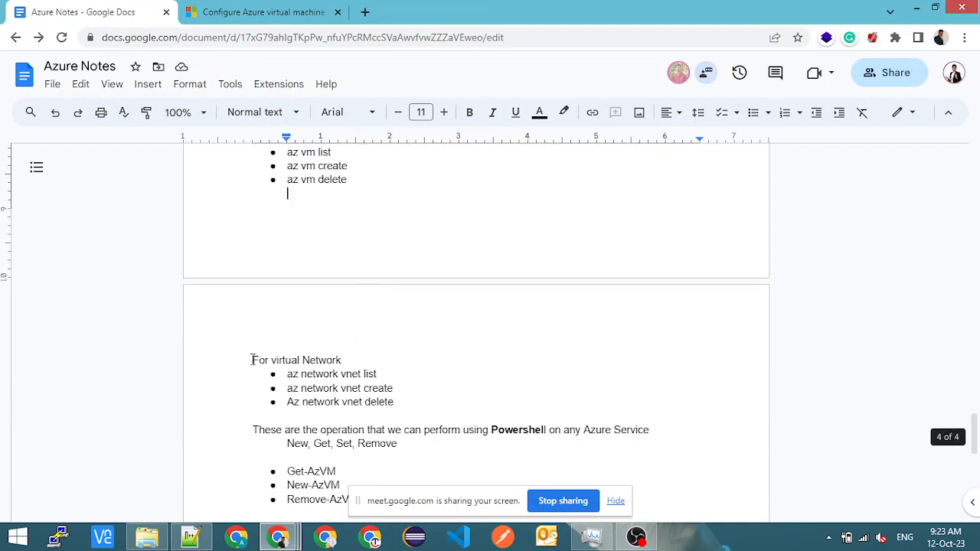
pyautogui.click(252, 359)
pyautogui.write('CLI com')
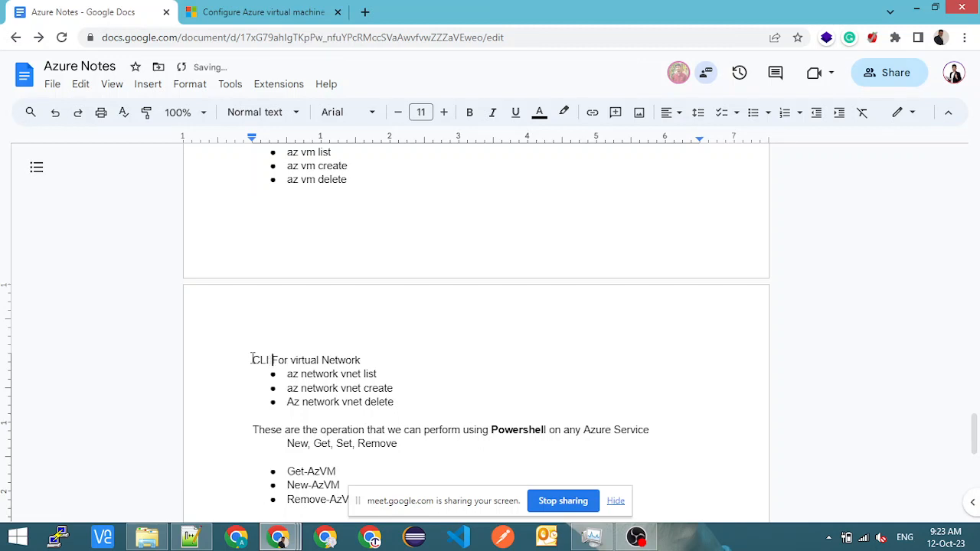
pyautogui.press('BackSpace')
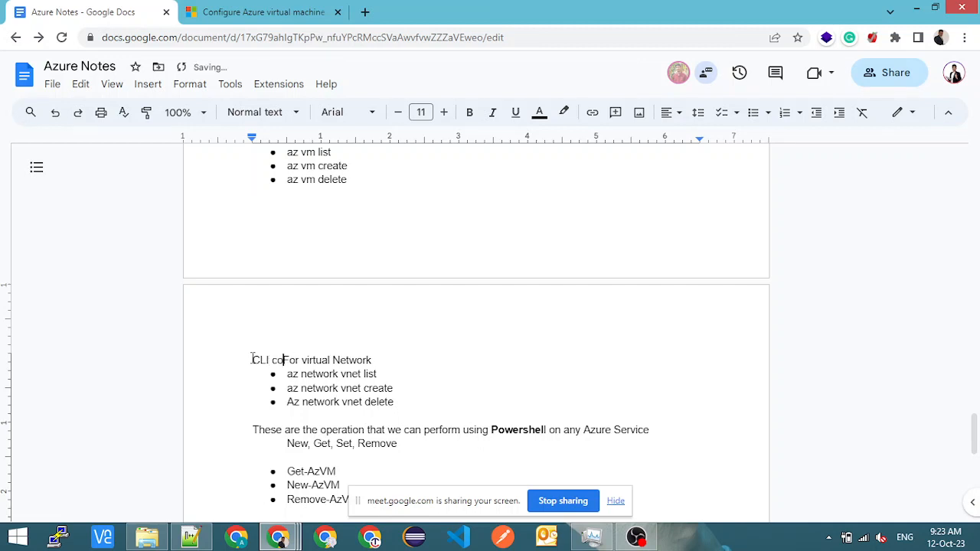
pyautogui.write('mmands f')
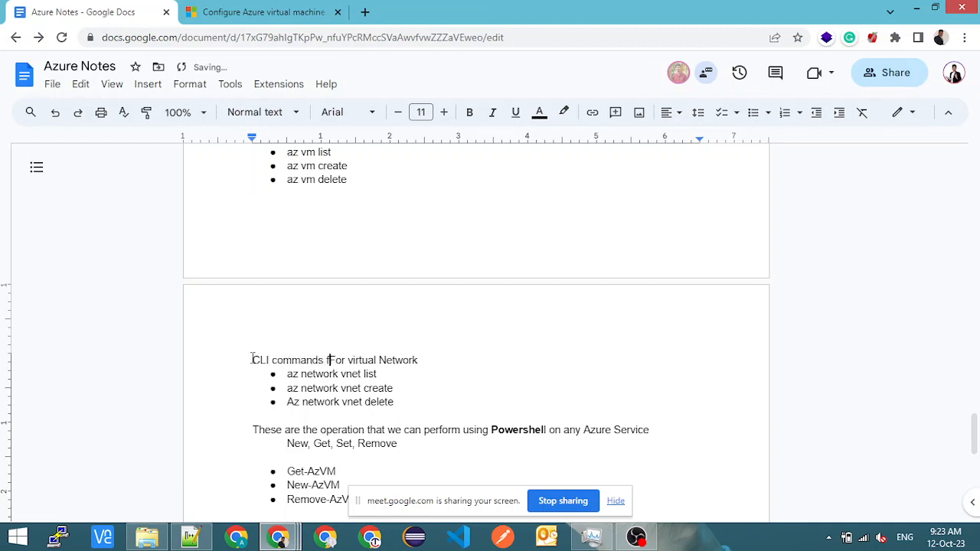
pyautogui.press('Delete')
pyautogui.moveTo(255, 362); pyautogui.dragTo(425, 361)
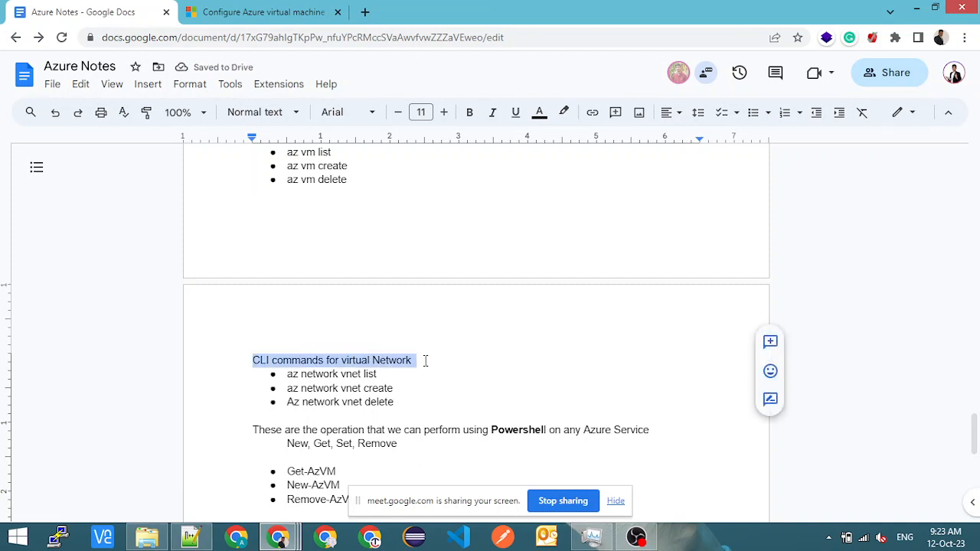
pyautogui.hotkey('ctrl', 'b')
pyautogui.scroll(-1, 413, 344)
pyautogui.doubleClick(505, 357)
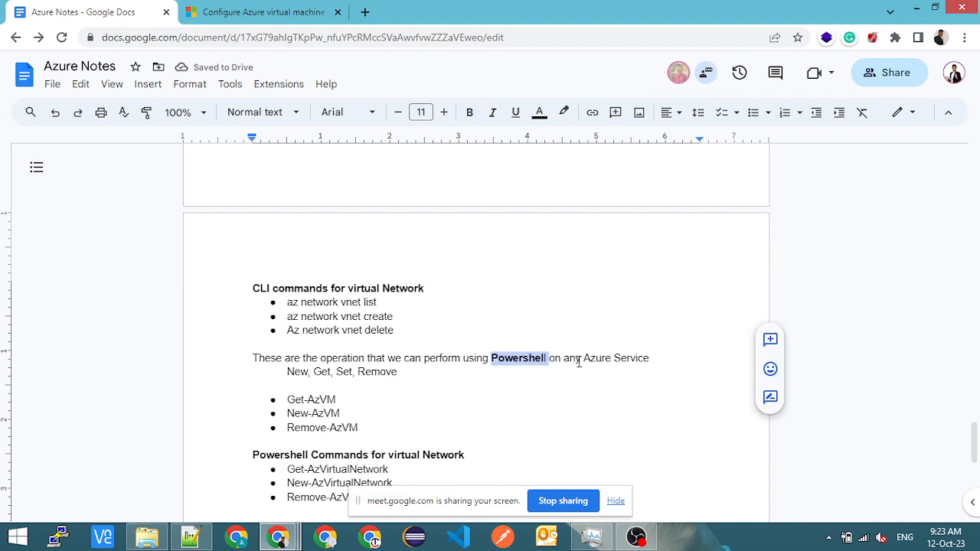
pyautogui.click(288, 372)
pyautogui.keyDown('shift'); pyautogui.click(401, 372); pyautogui.keyUp('shift')
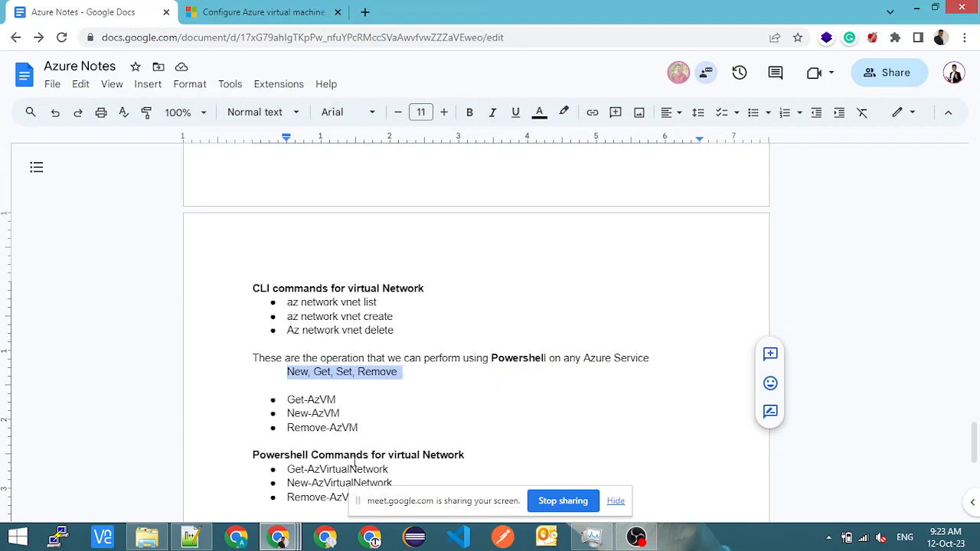
# - Copy the bold "Powershell Commands for virtual Network" heading onto the blank line above "Get-AzVM" and reword the copy to "Powershell Commands for virtual Machines"
pyautogui.moveTo(465, 454); pyautogui.dragTo(241, 459)
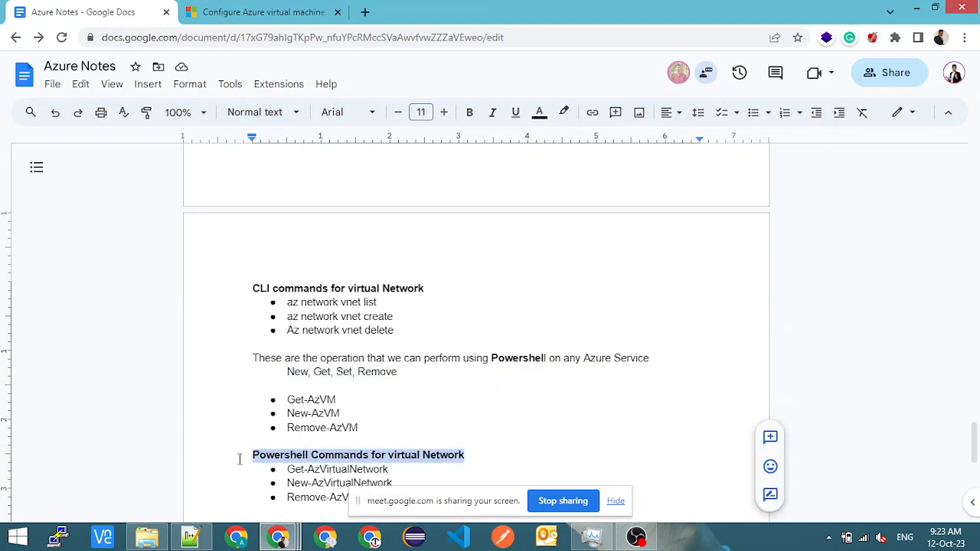
pyautogui.click(277, 384)
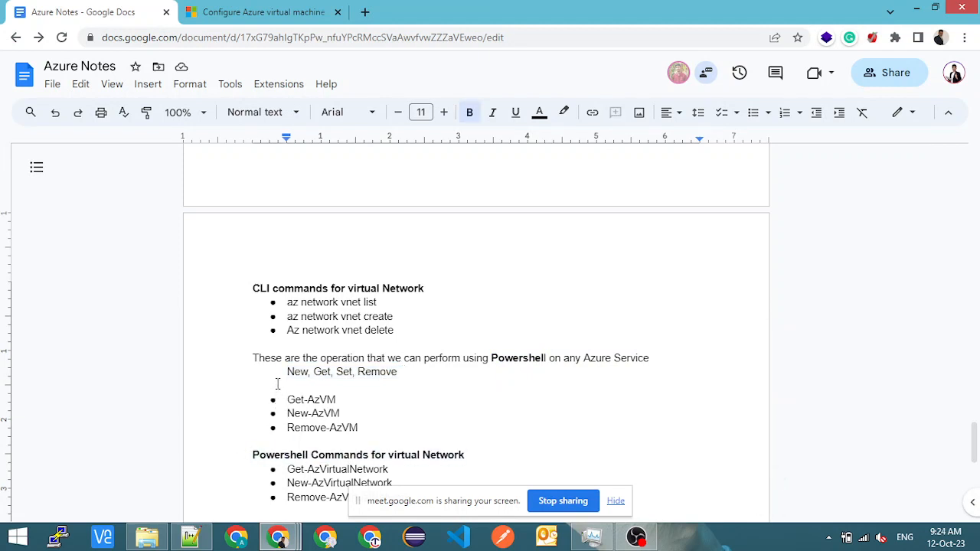
pyautogui.write('Powershell Commands for virtual Network')
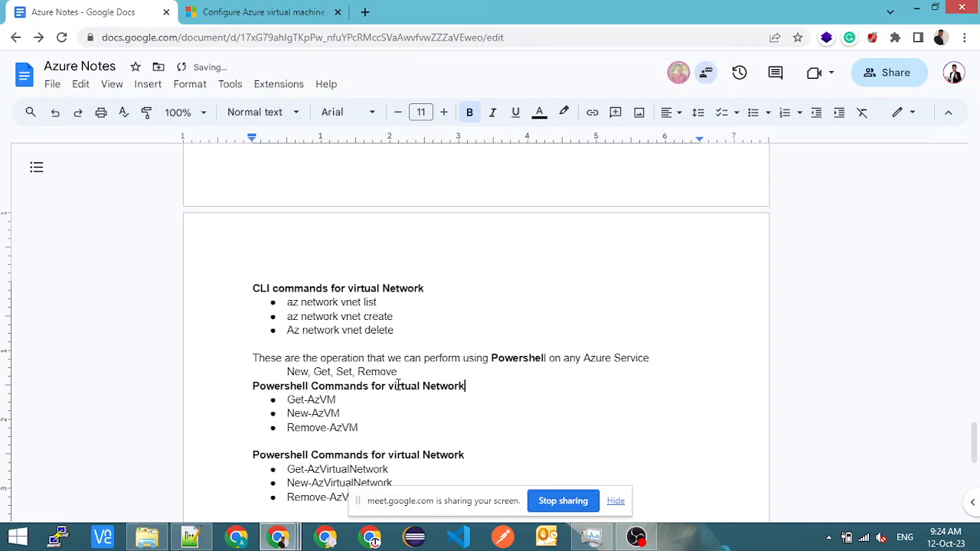
pyautogui.doubleClick(435, 384)
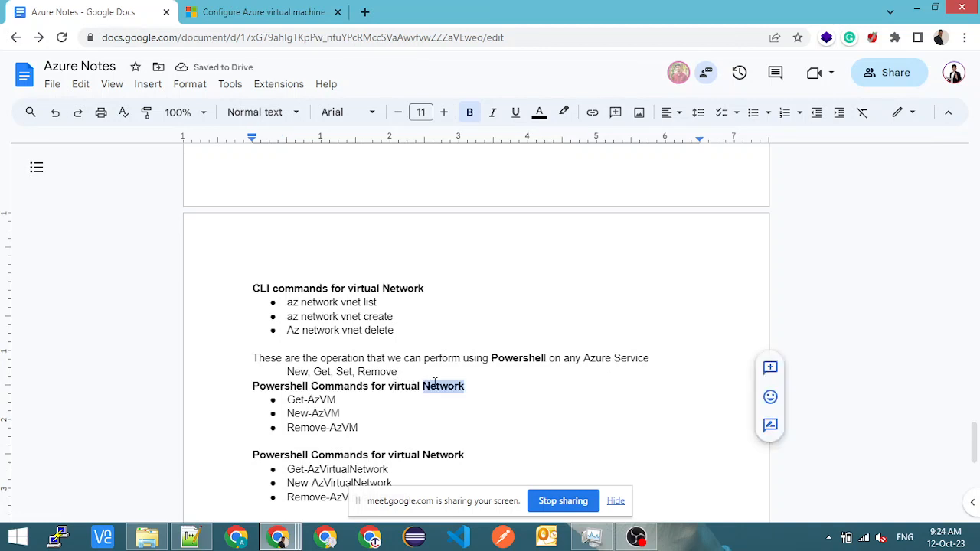
pyautogui.write('Machines')
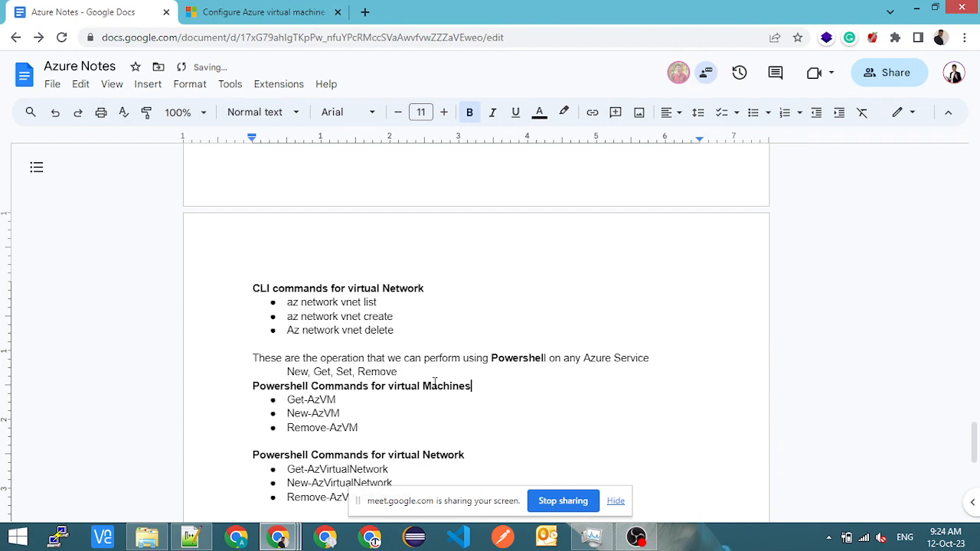
pyautogui.scroll(-2, 301, 385)
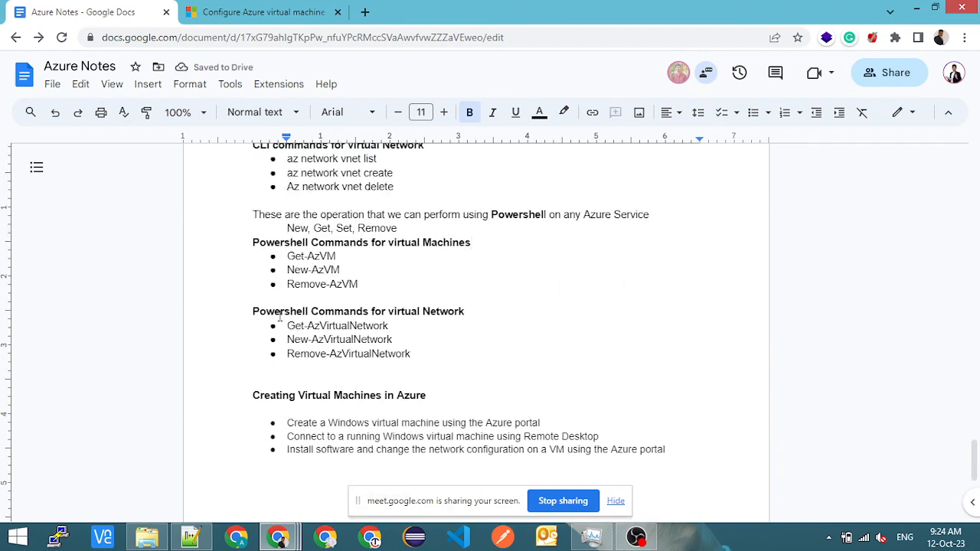
pyautogui.scroll(1, 282, 315)
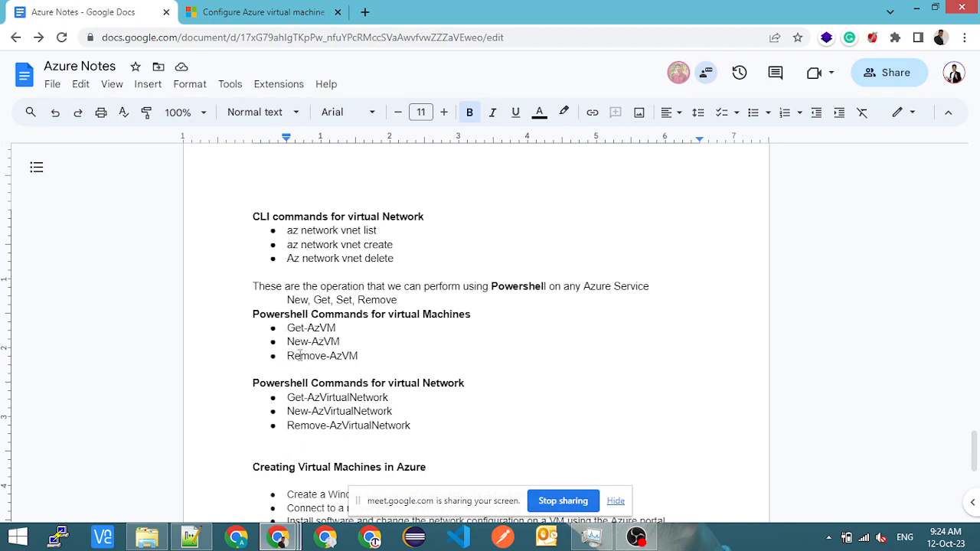
pyautogui.moveTo(288, 328); pyautogui.dragTo(331, 329)
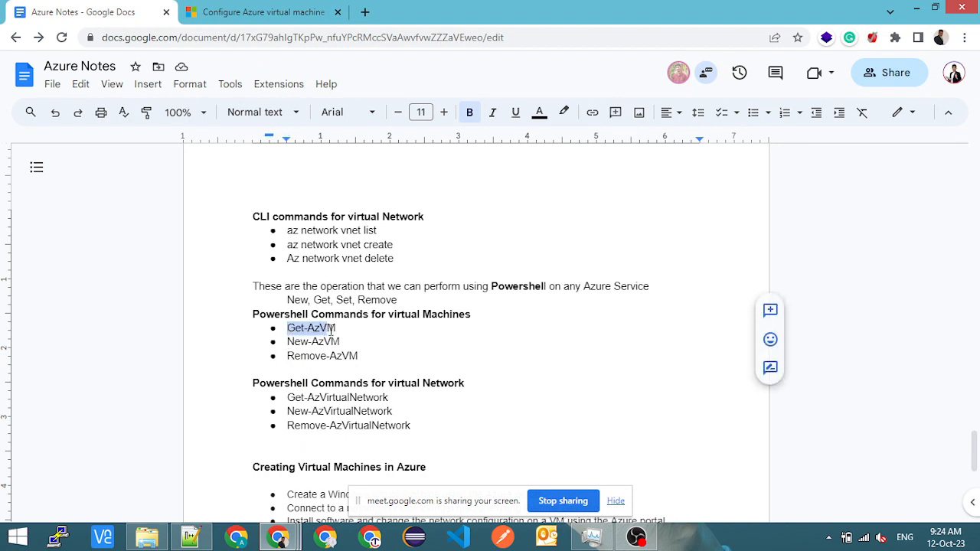
# - Switch to the Azure portal home page in the other Chrome window, open Cloud Shell and hide the screen-sharing notice
pyautogui.click(277, 537)
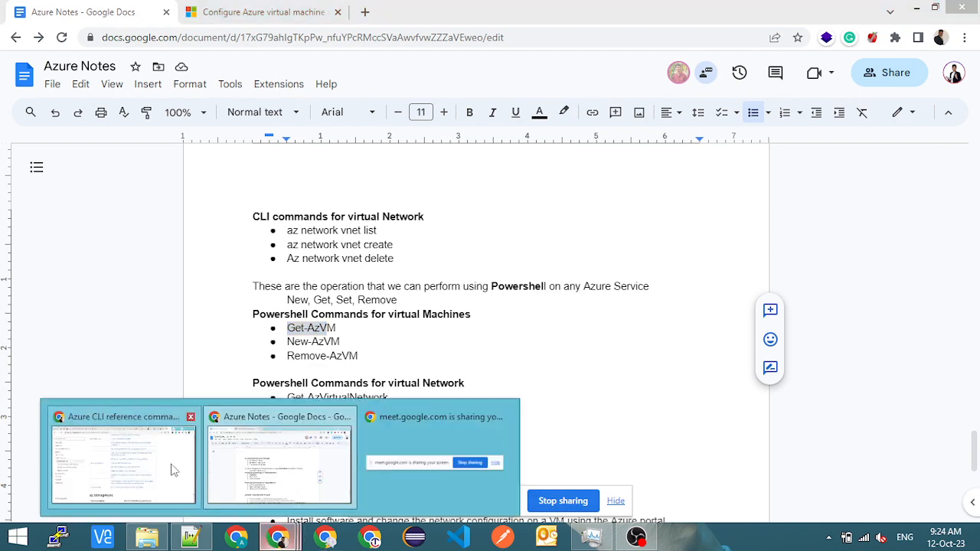
pyautogui.click(180, 465)
pyautogui.click(742, 9)
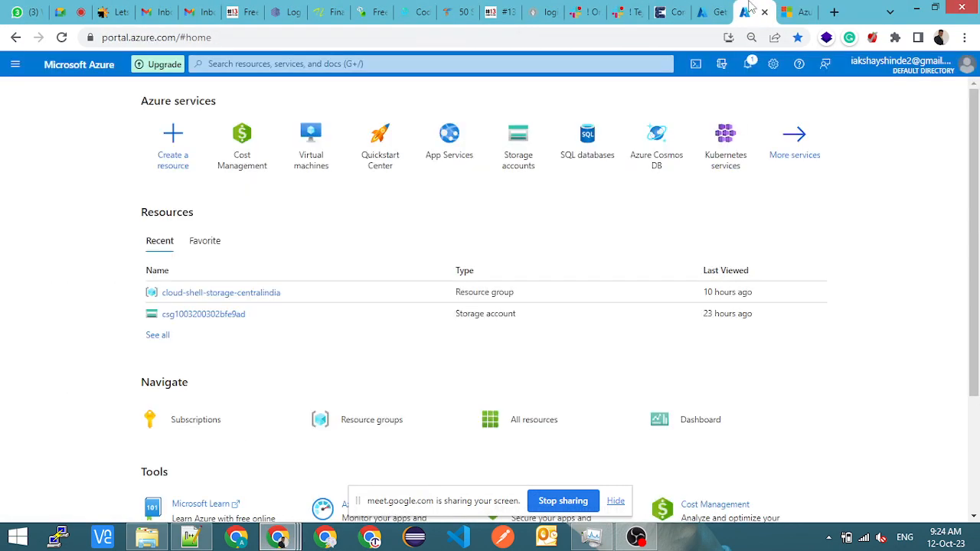
pyautogui.click(695, 64)
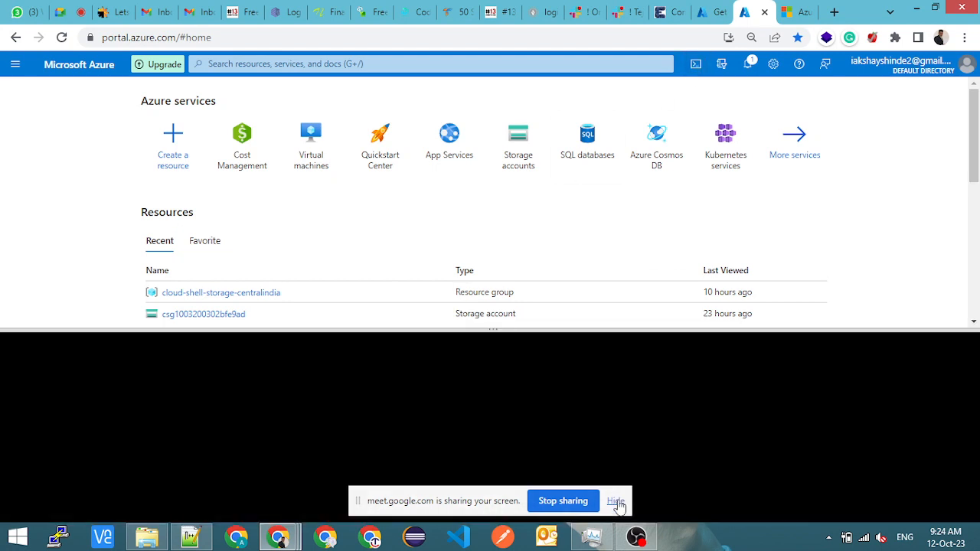
pyautogui.click(615, 501)
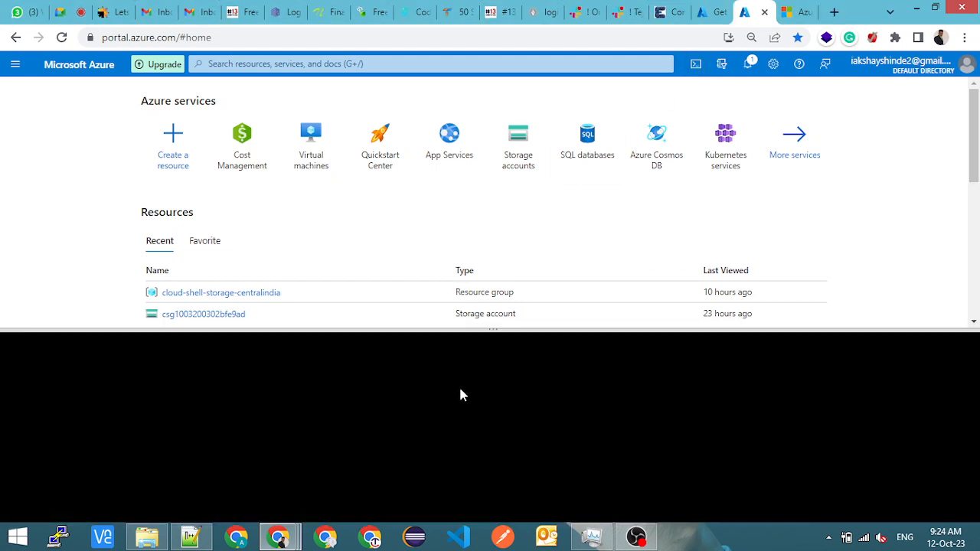
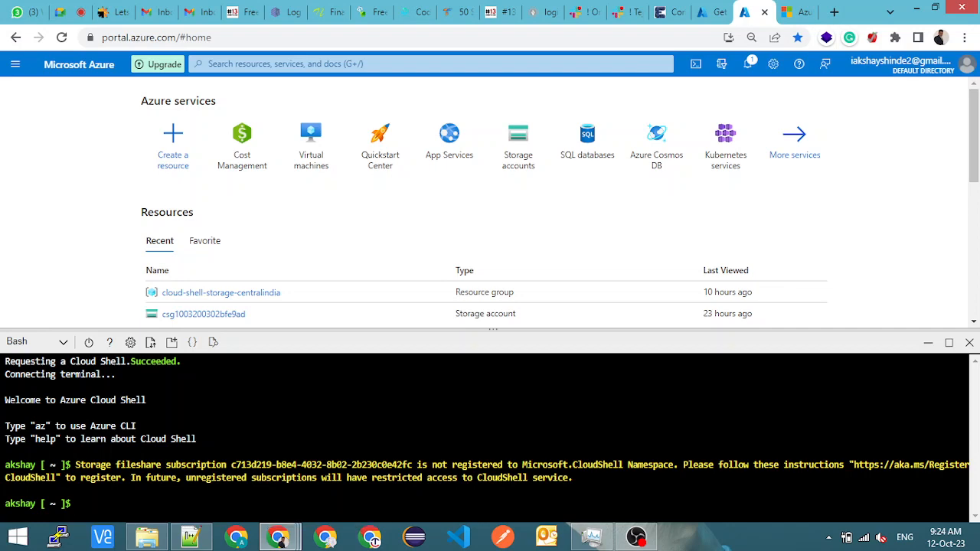
# - Run "az vm list" in the Bash Cloud Shell and highlight the command in the terminal
pyautogui.write('az vm list')
pyautogui.press('Return')
pyautogui.scroll(1, 487, 438)
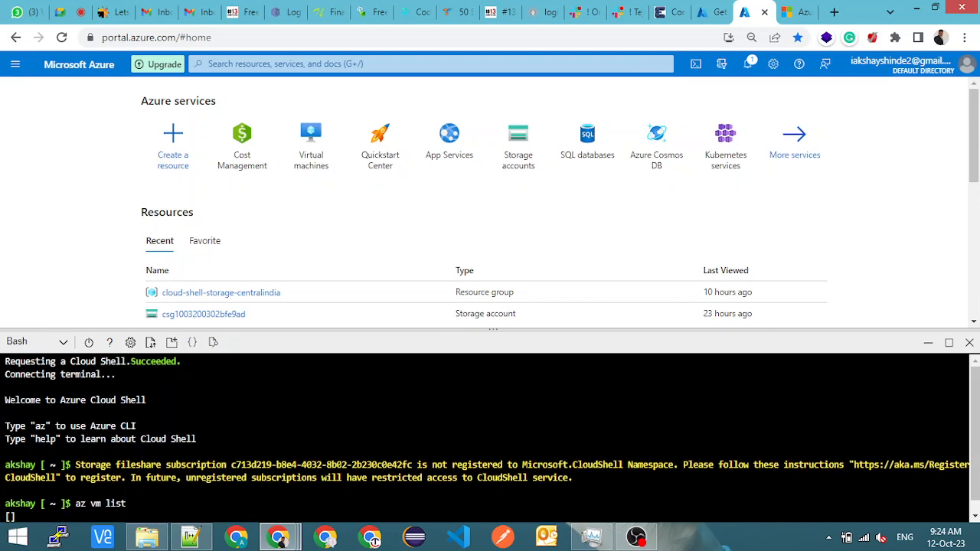
pyautogui.scroll(-1, 487, 441)
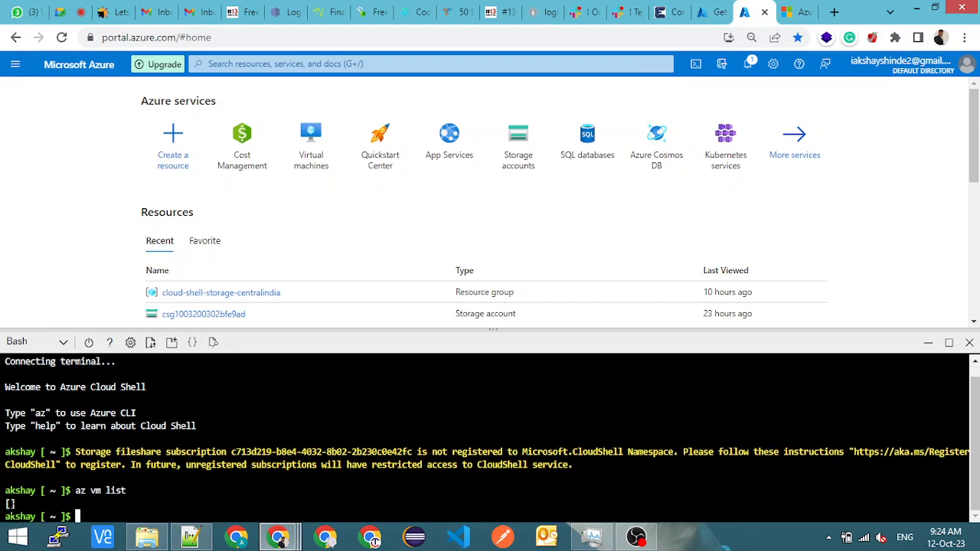
pyautogui.moveTo(21, 504); pyautogui.dragTo(6, 508)
pyautogui.moveTo(86, 490); pyautogui.dragTo(126, 490)
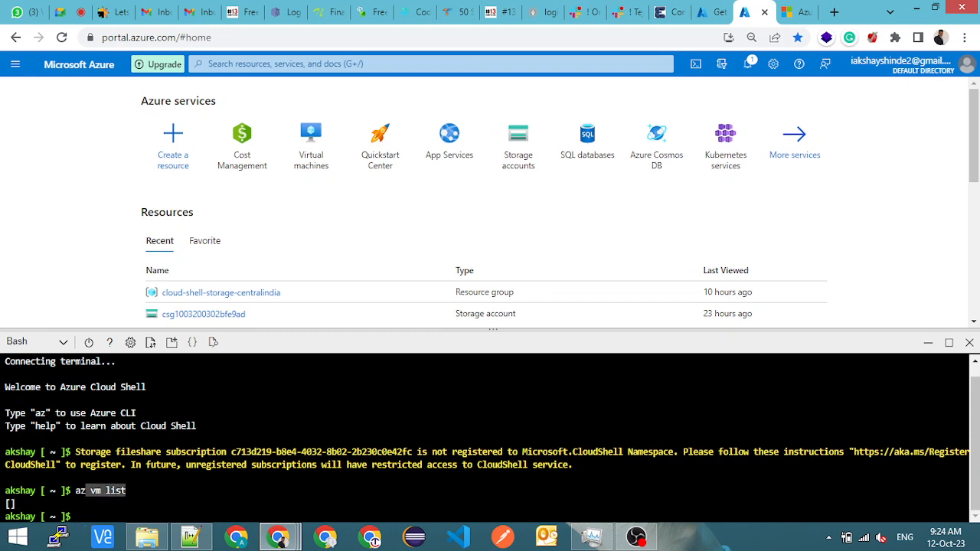
# - Switch the Cloud Shell session from Bash to PowerShell and confirm the reconnection
pyautogui.click(65, 343)
pyautogui.click(32, 365)
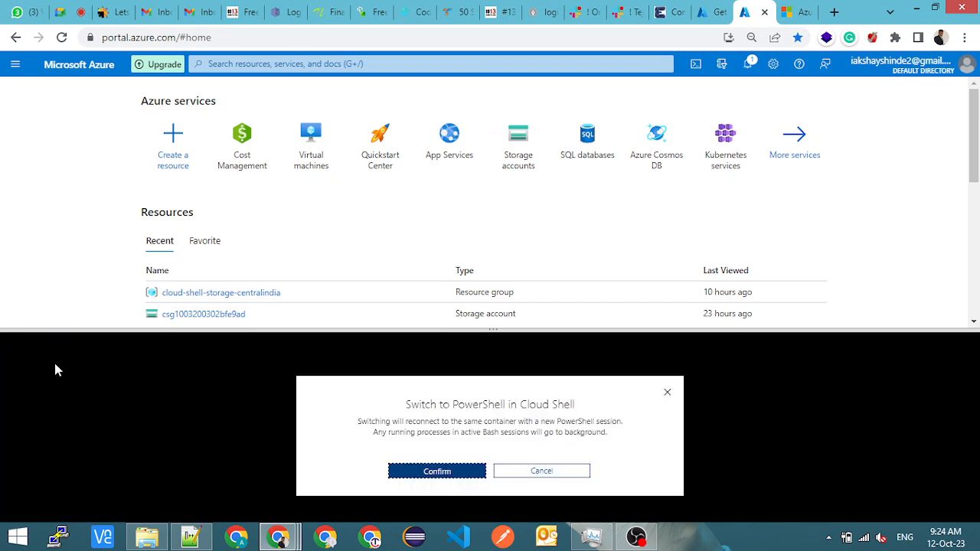
pyautogui.click(446, 470)
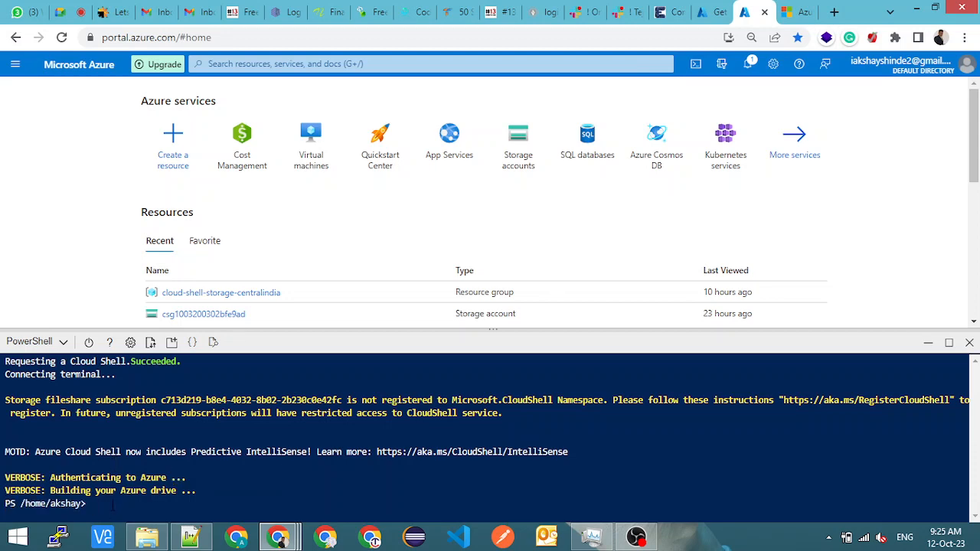
# - Run "Get-AzSubscription" in the PowerShell session and highlight the command and the subscription details it returns
pyautogui.write('Get')
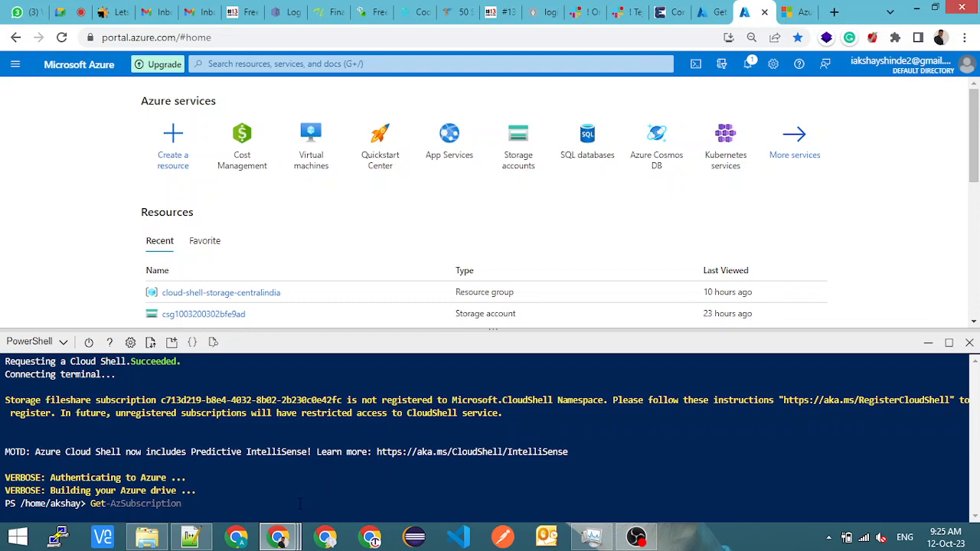
pyautogui.write('-AzS')
pyautogui.press('Right')
pyautogui.press('Return')
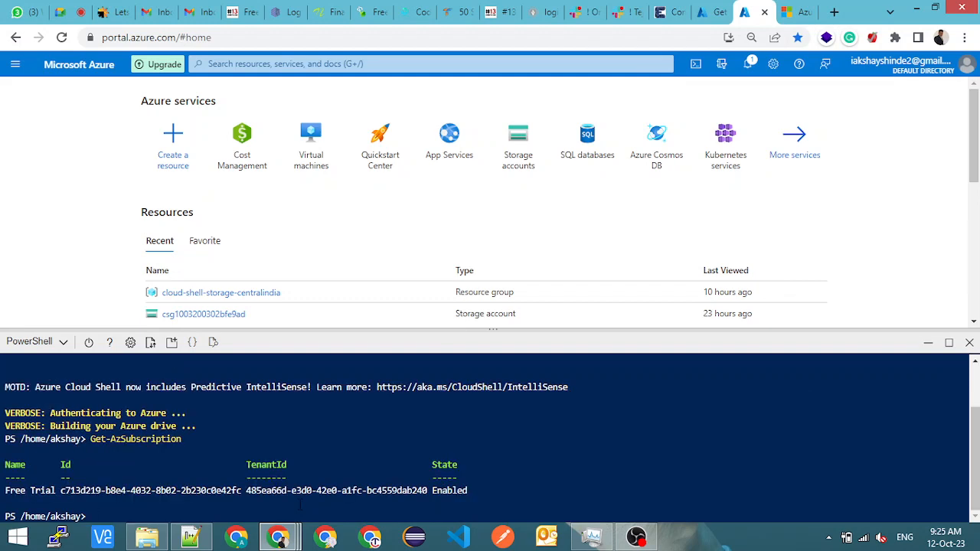
pyautogui.moveTo(90, 438); pyautogui.dragTo(181, 439)
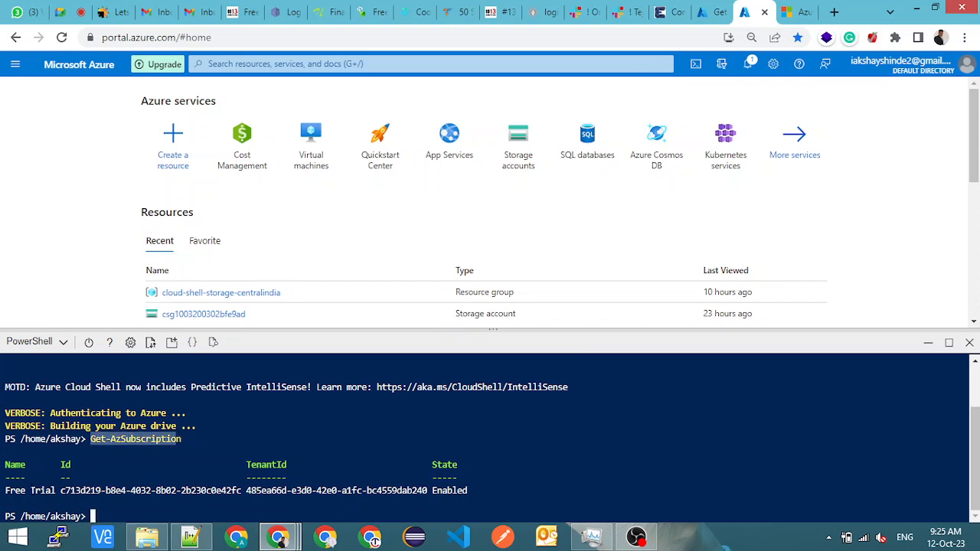
pyautogui.moveTo(55, 490); pyautogui.dragTo(467, 490)
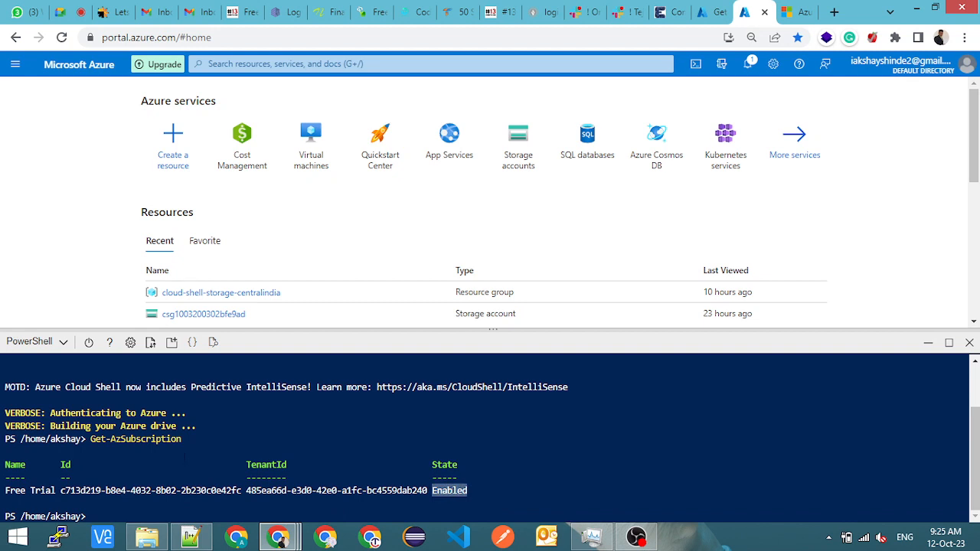
pyautogui.moveTo(90, 439); pyautogui.dragTo(182, 438)
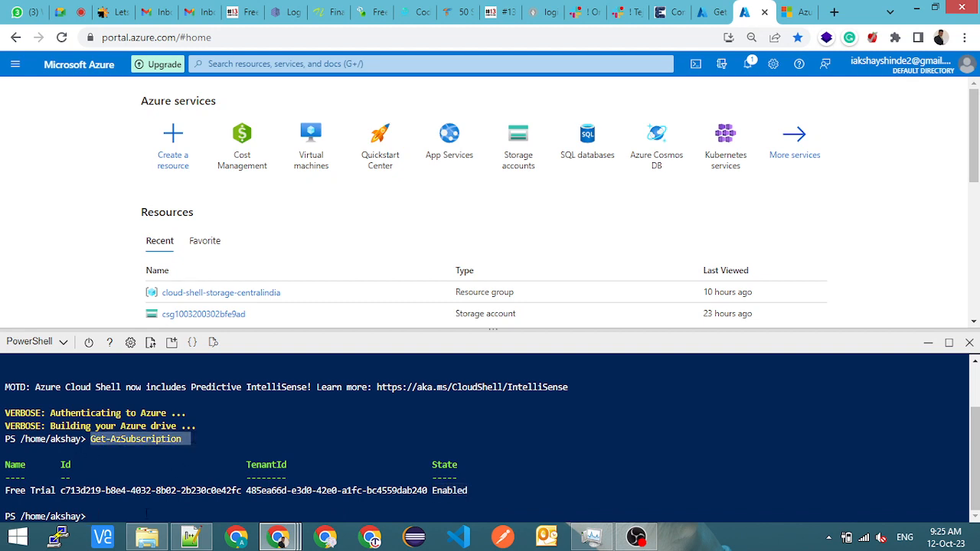
# - Run "Get-AzVM" in the PowerShell session and highlight the command in the terminal
pyautogui.click(144, 509)
pyautogui.write('Get-')
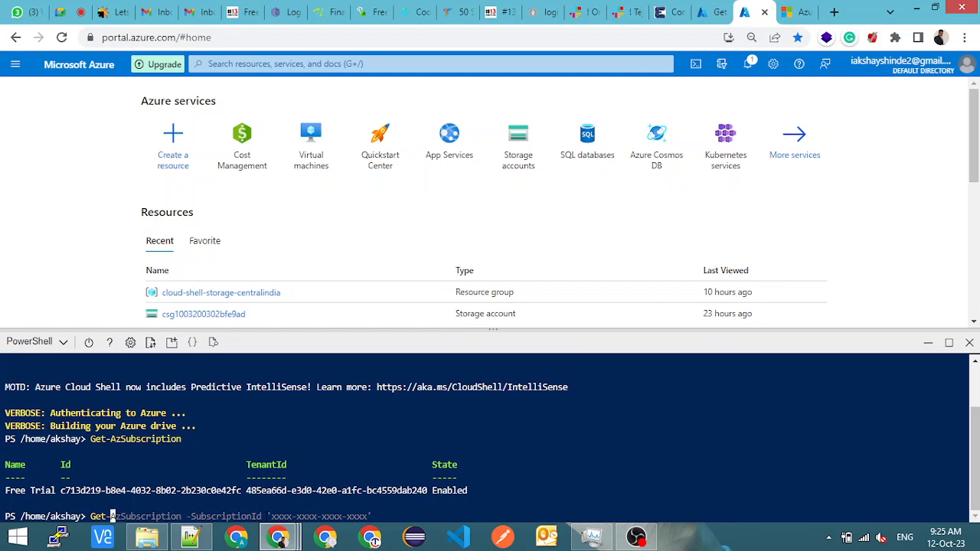
pyautogui.write('AzVM')
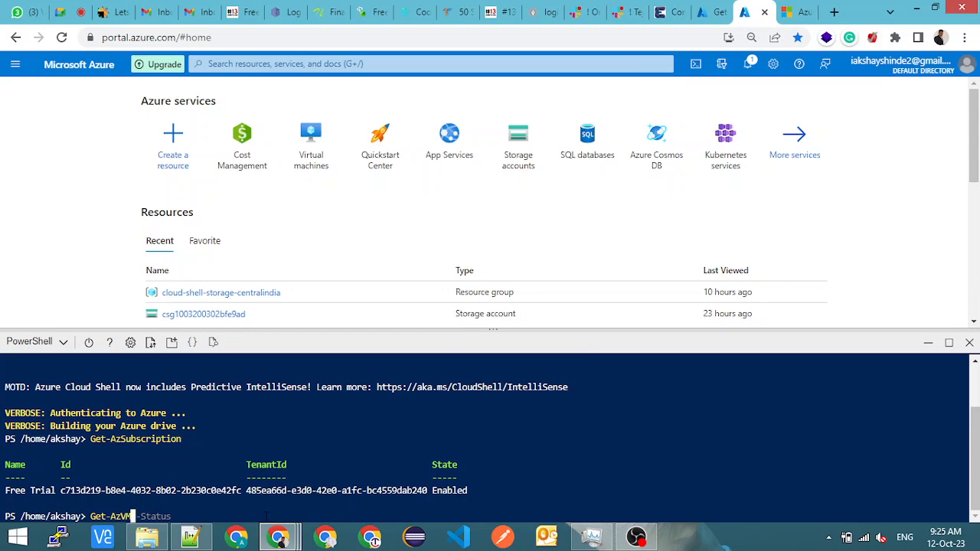
pyautogui.press('Return')
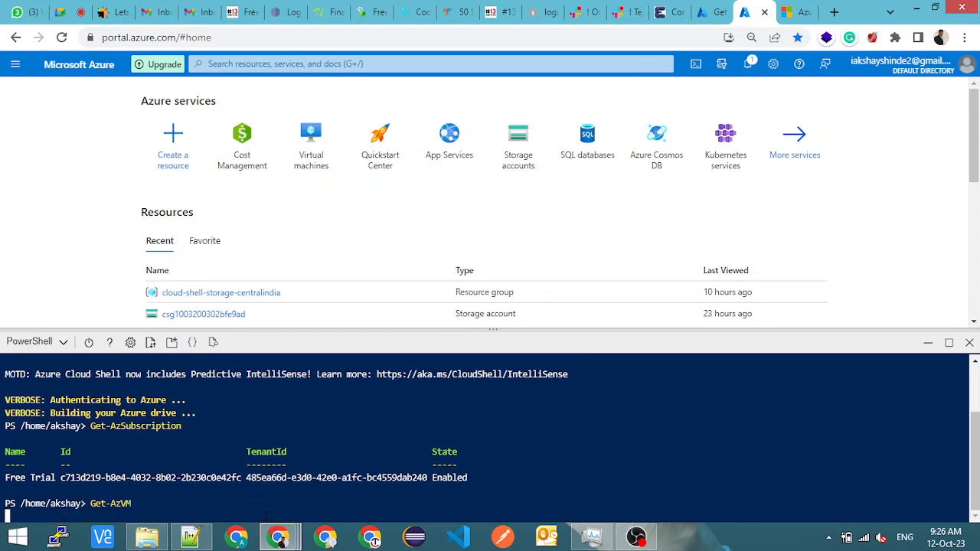
pyautogui.moveTo(111, 502); pyautogui.dragTo(146, 502)
pyautogui.doubleClick(106, 503)
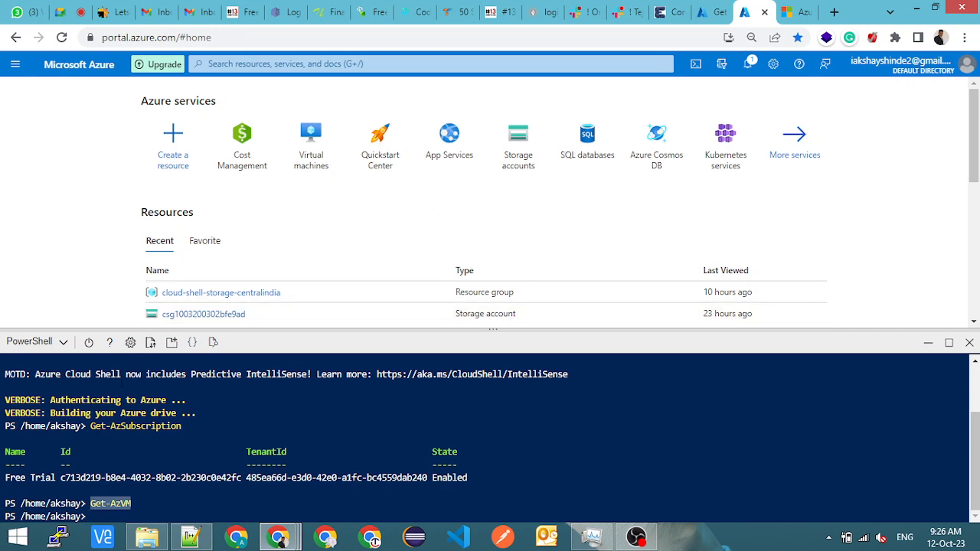
pyautogui.click(62, 342)
pyautogui.click(48, 370)
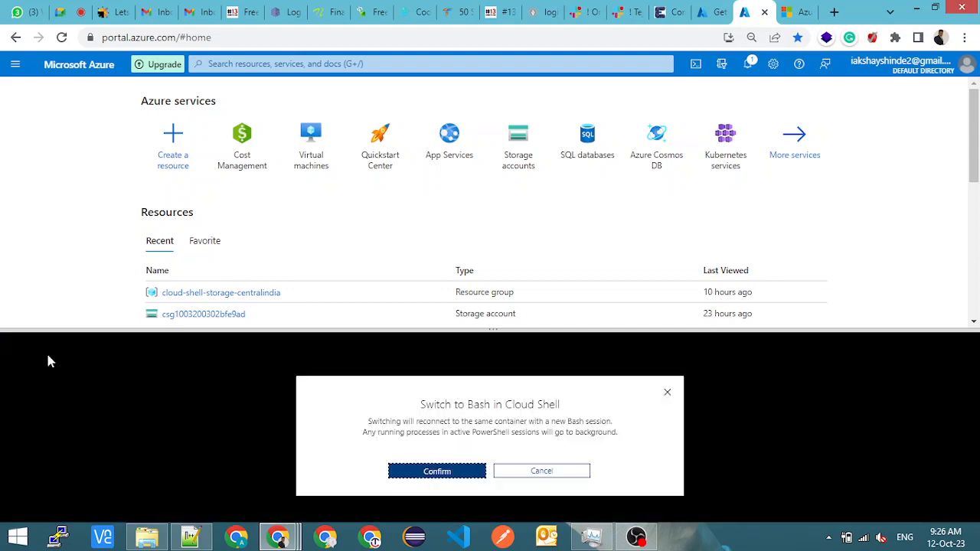
pyautogui.click(541, 471)
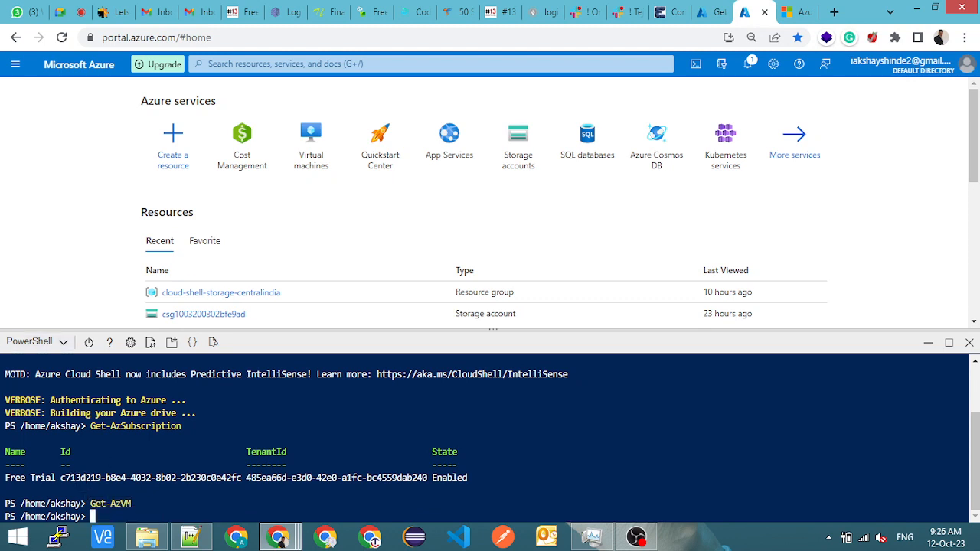
# - Open a local Windows Command Prompt with "cmd", move its window over the portal, and return to Cloud Shell
pyautogui.moveTo(74, 476); pyautogui.dragTo(240, 477)
pyautogui.moveTo(100, 425); pyautogui.dragTo(196, 426)
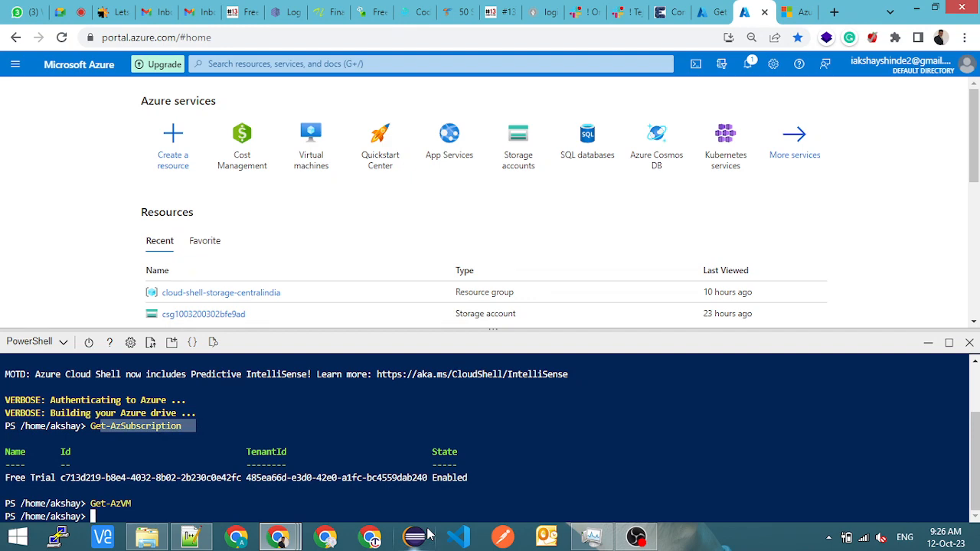
pyautogui.press('super+r')
pyautogui.write('cmd')
pyautogui.press('Return')
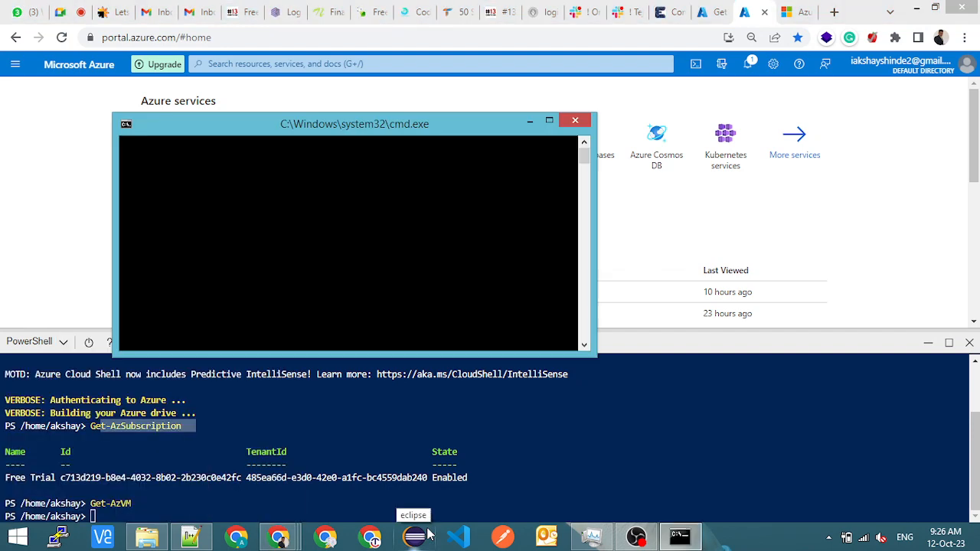
pyautogui.moveTo(380, 137); pyautogui.dragTo(474, 225)
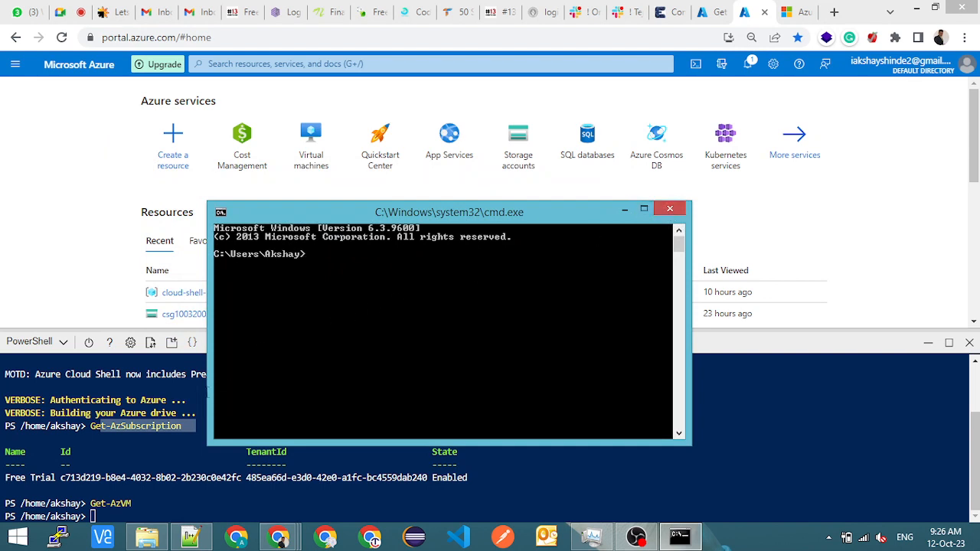
pyautogui.click(118, 434)
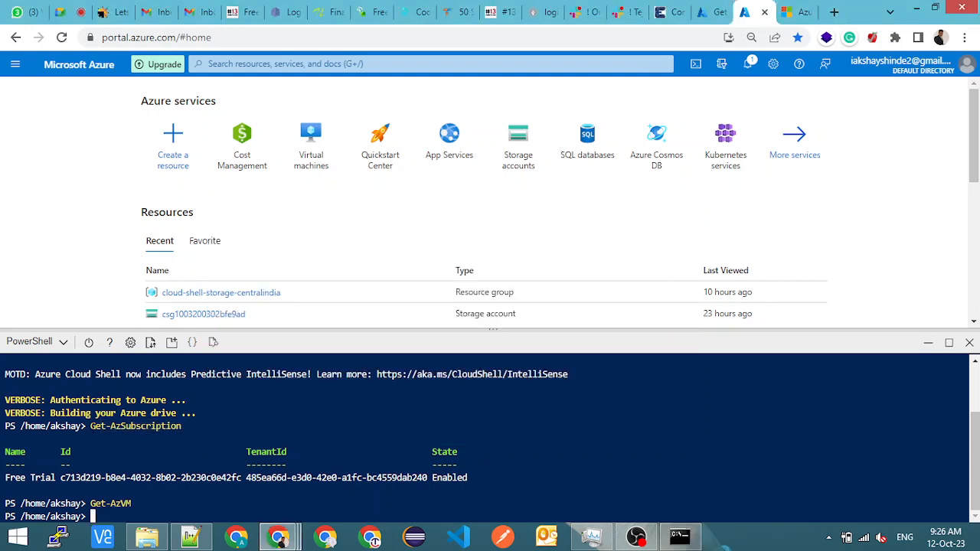
# - Copy the executed "Get-AzSubscription" command from the Cloud Shell terminal and switch to the Azure Notes document in Google Docs
pyautogui.moveTo(90, 426); pyautogui.dragTo(179, 427)
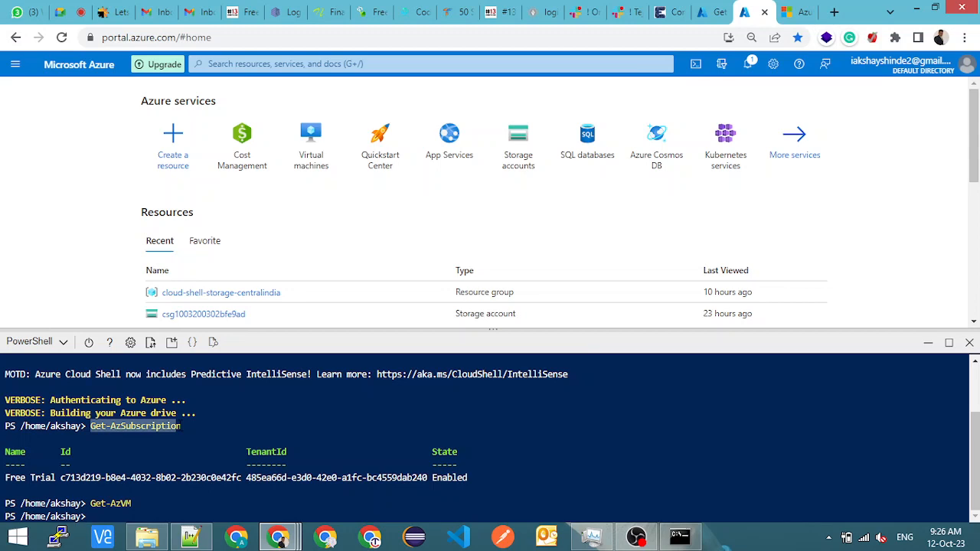
pyautogui.hotkey('alt', 'Tab')
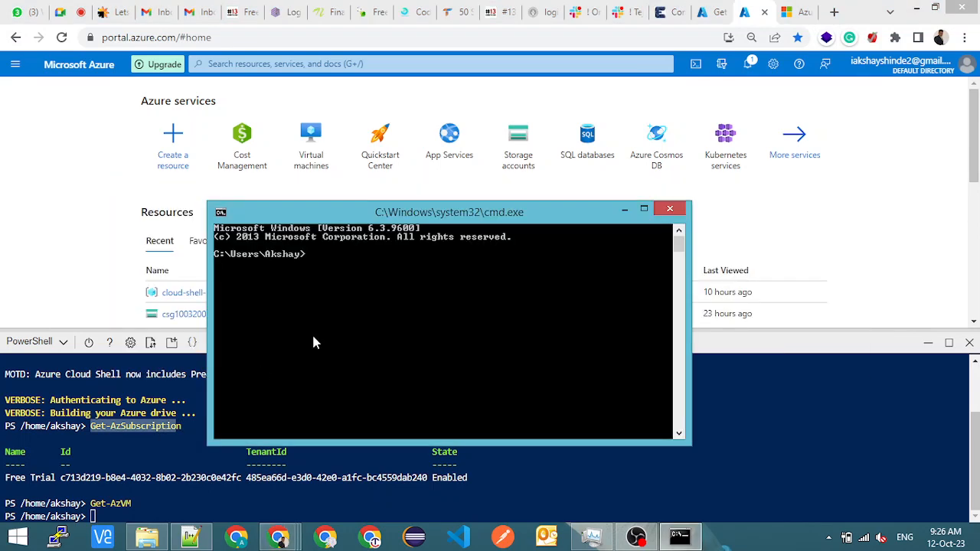
pyautogui.moveTo(395, 214); pyautogui.dragTo(528, 219)
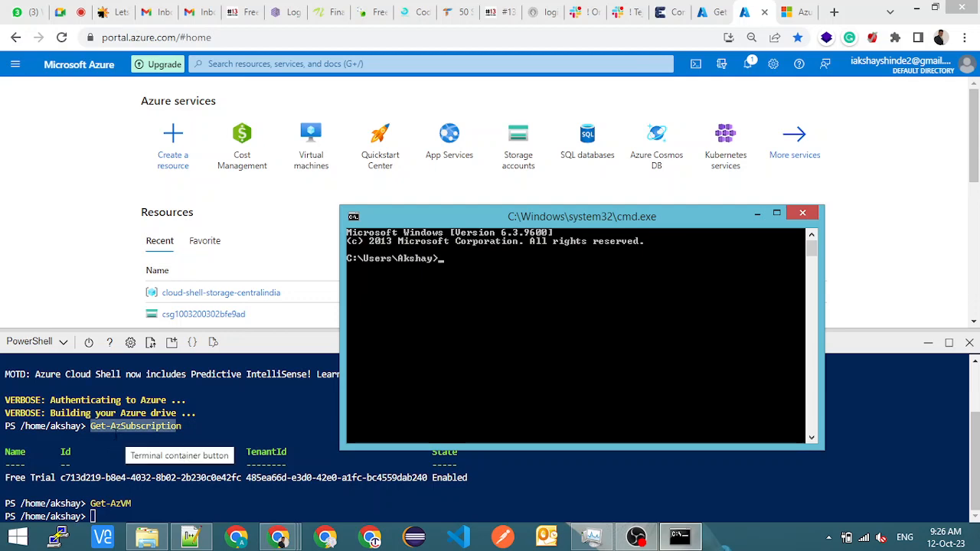
pyautogui.click(127, 426)
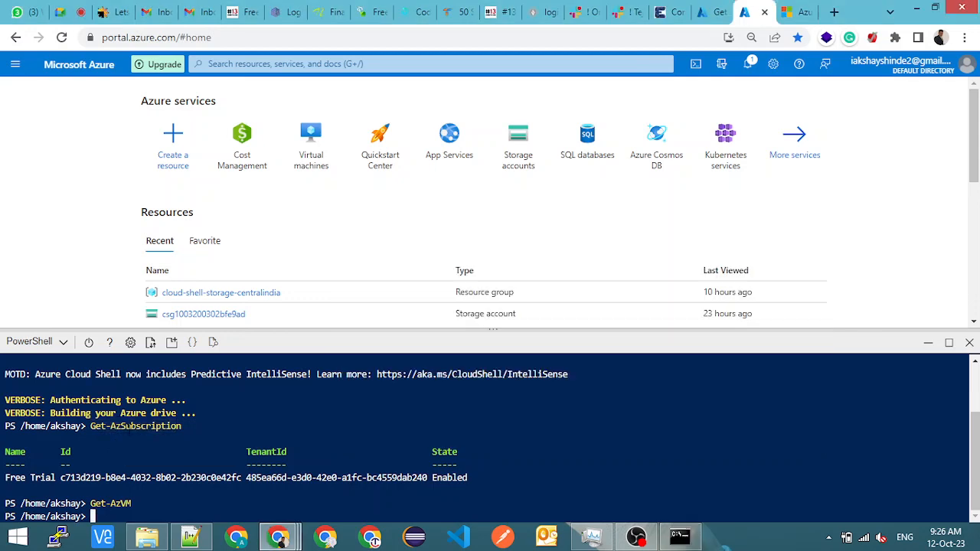
pyautogui.hotkey('ctrl', 'c')
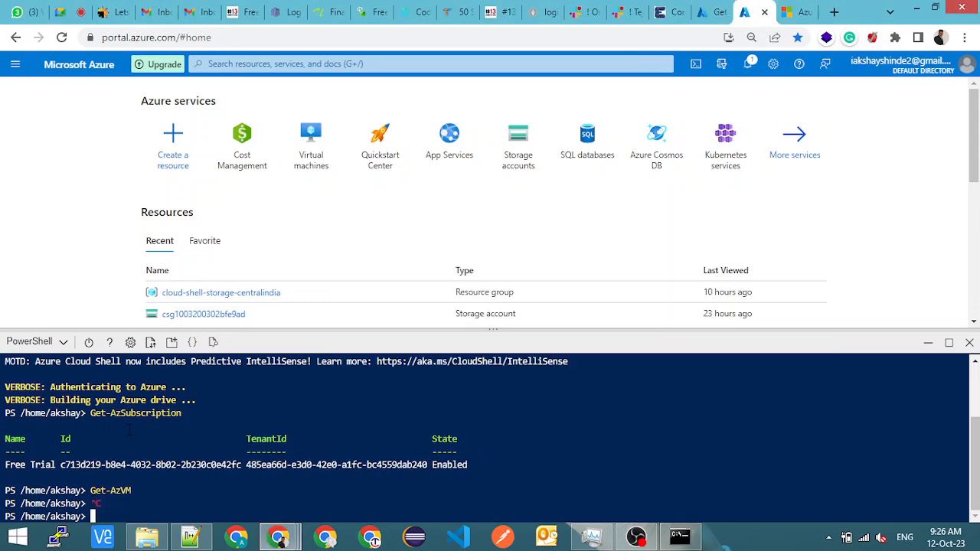
pyautogui.hotkey('alt', 'Tab')
pyautogui.hotkey('alt', 'Tab')
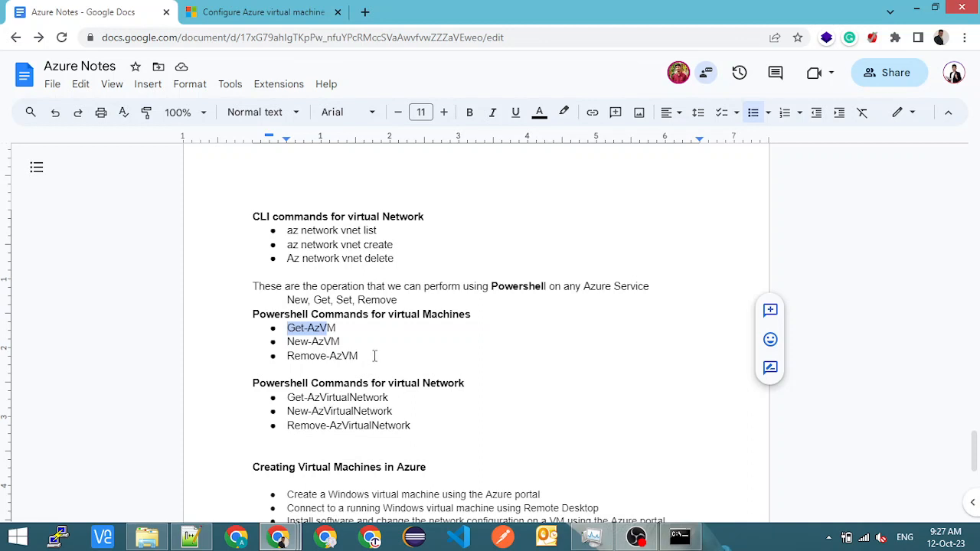
# - Paste "Get-AzSubscription" on a new line below "Remove-AzVirtualNetwork" and format it as a non-bold bullet
pyautogui.click(320, 449)
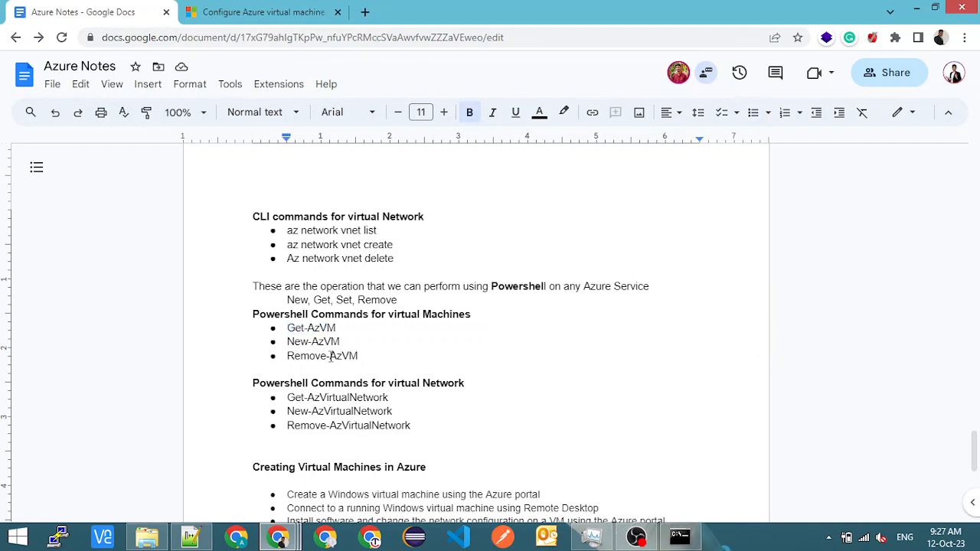
pyautogui.click(276, 440)
pyautogui.press('Return')
pyautogui.press('BackSpace')
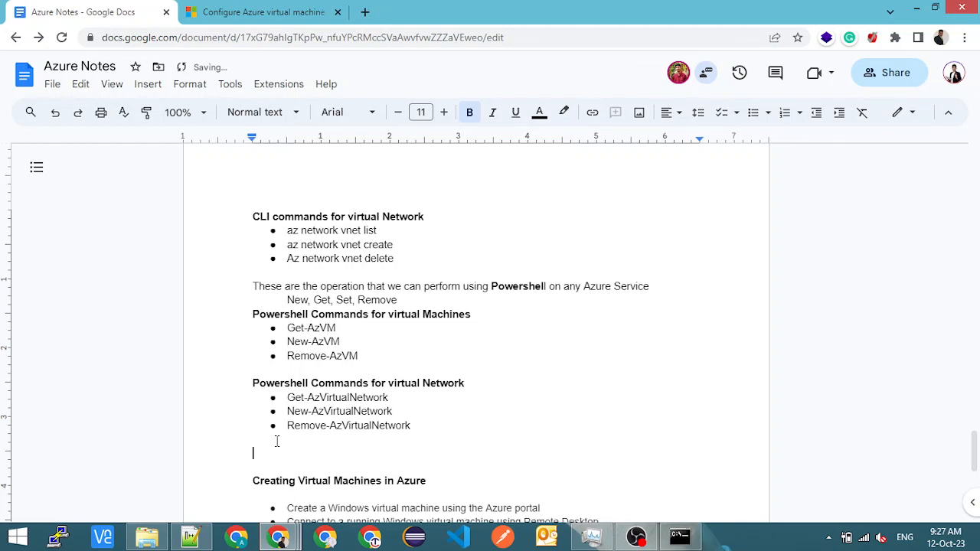
pyautogui.hotkey('ctrl', 'v')
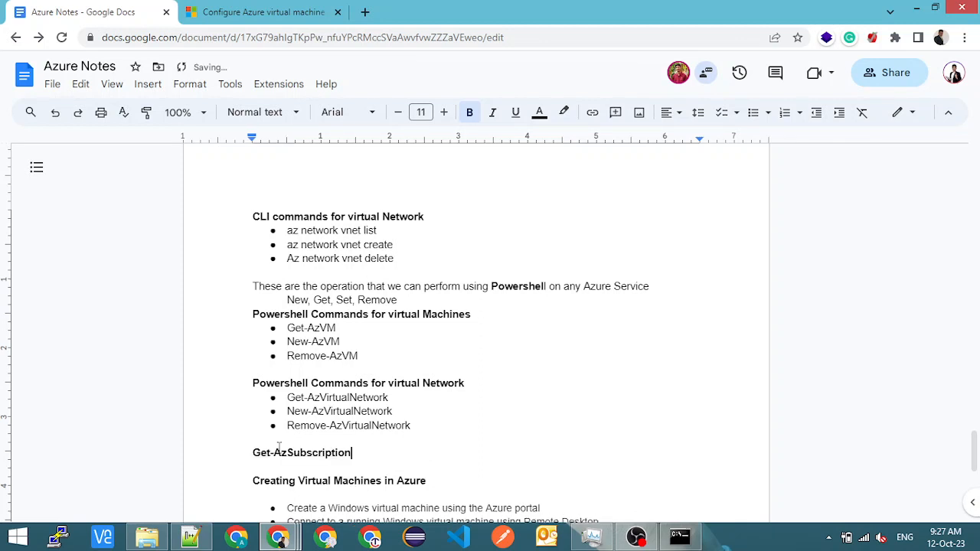
pyautogui.moveTo(252, 454); pyautogui.dragTo(358, 453)
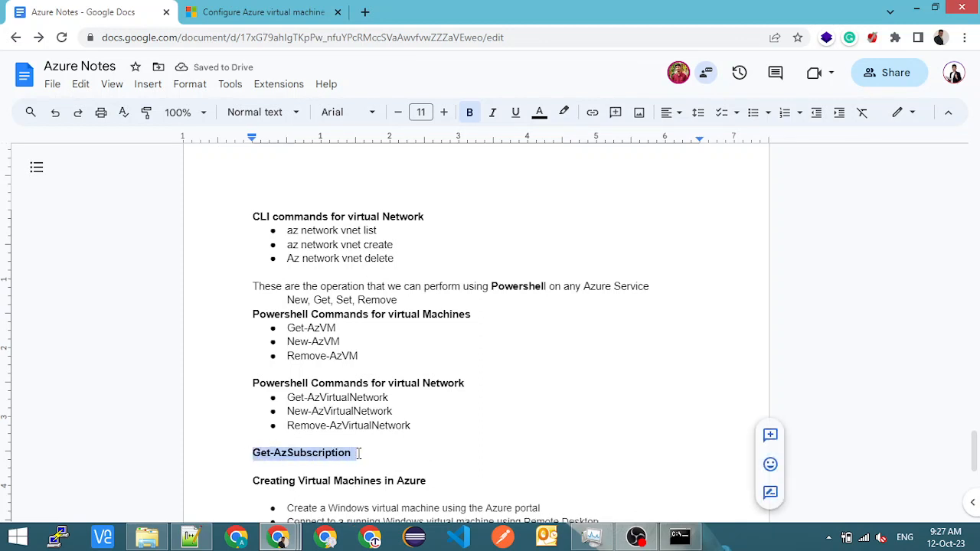
pyautogui.hotkey('ctrl', 'b')
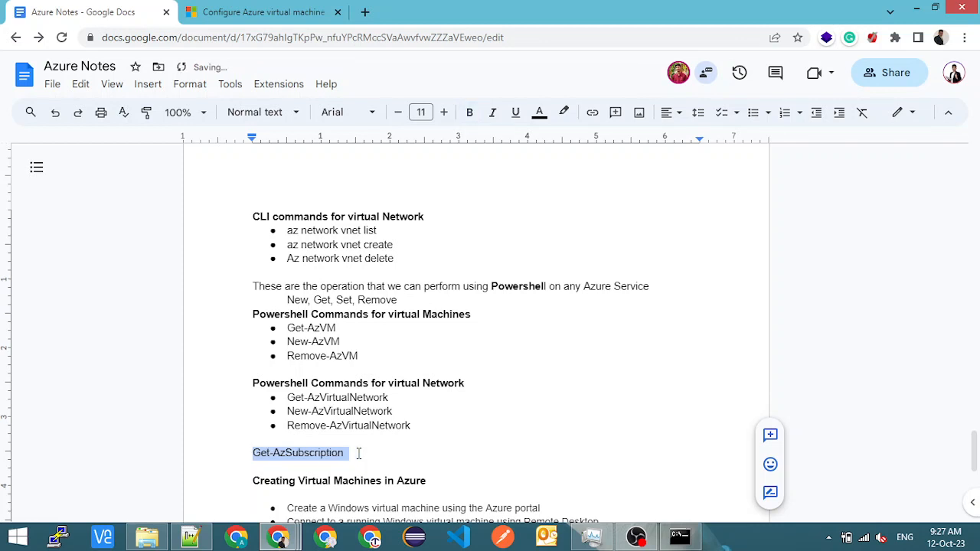
pyautogui.click(752, 113)
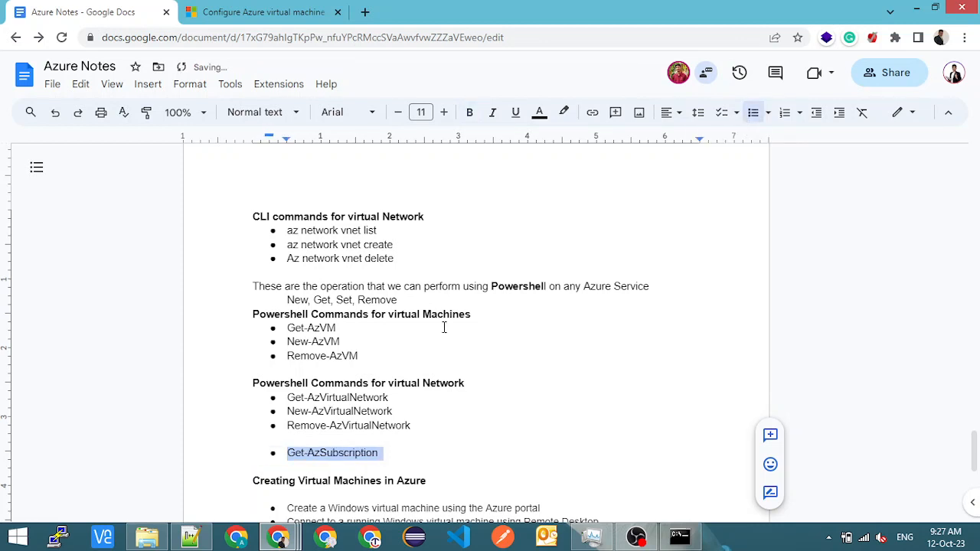
# - Add a bullet below "Az network vnet delete", separated by a blank line, and paste "Get-AzSubscription" into it
pyautogui.click(281, 439)
pyautogui.scroll(4, 320, 394)
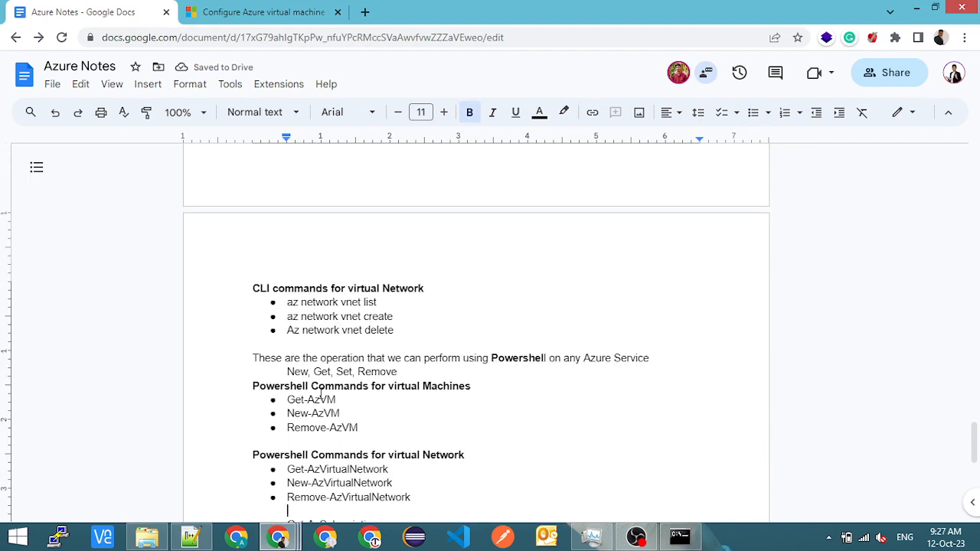
pyautogui.scroll(-2, 320, 394)
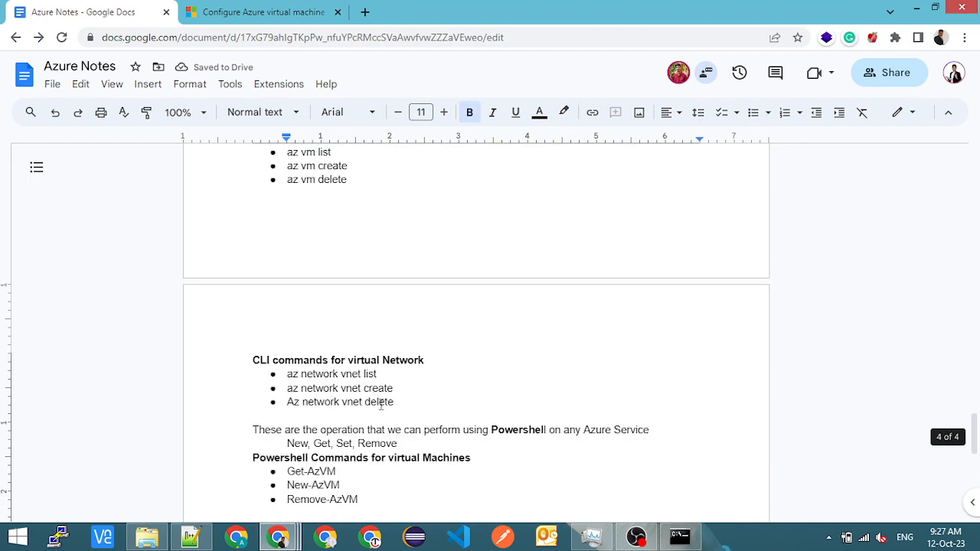
pyautogui.click(412, 404)
pyautogui.press('Return')
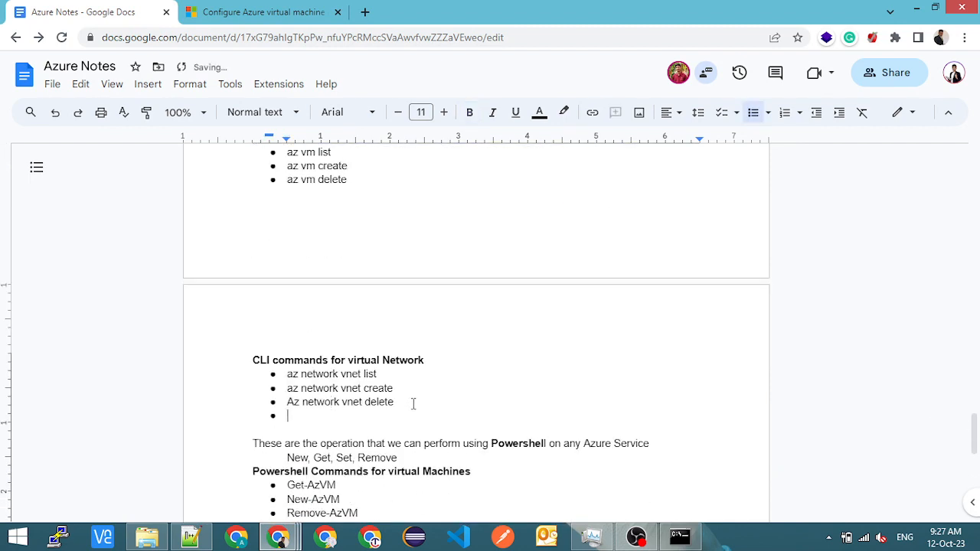
pyautogui.press('BackSpace')
pyautogui.press('BackSpace')
pyautogui.press('Return')
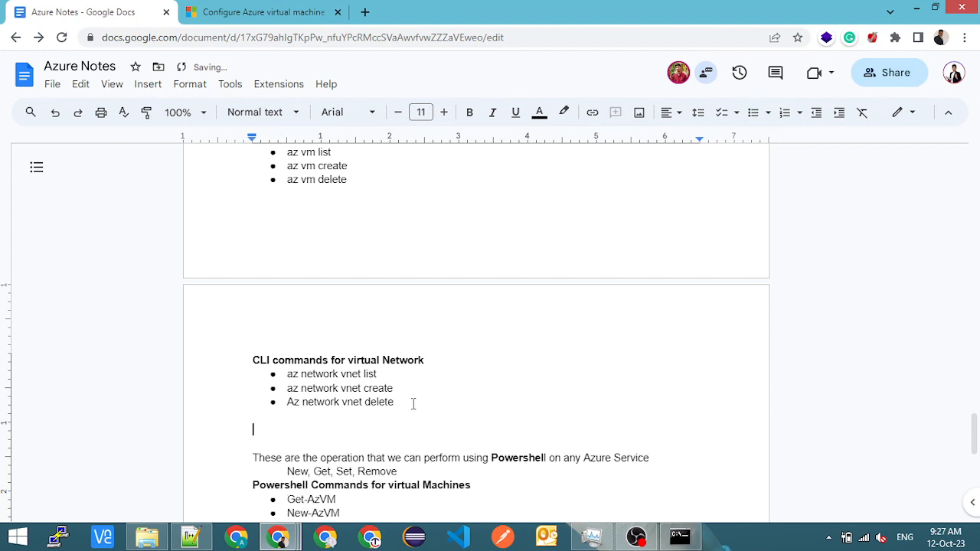
pyautogui.click(753, 113)
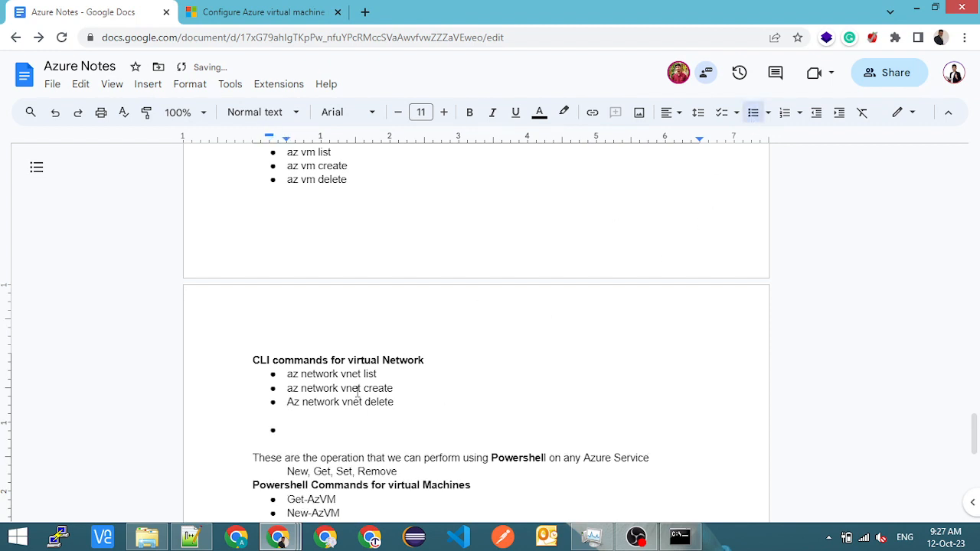
pyautogui.hotkey('ctrl', 'v')
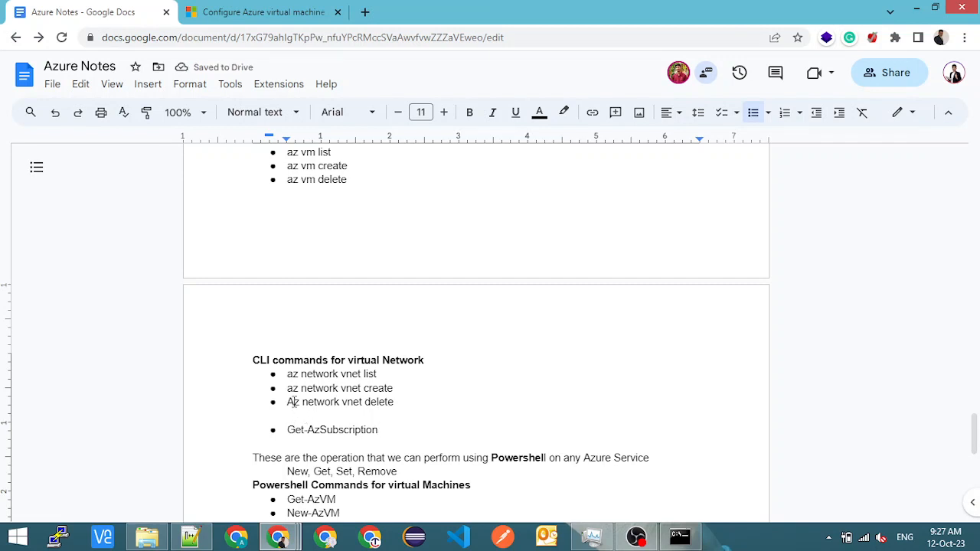
# - Change the capital A to lowercase in the "Az network vnet delete" bullet
pyautogui.click(293, 401)
pyautogui.press('BackSpace')
pyautogui.write('a')
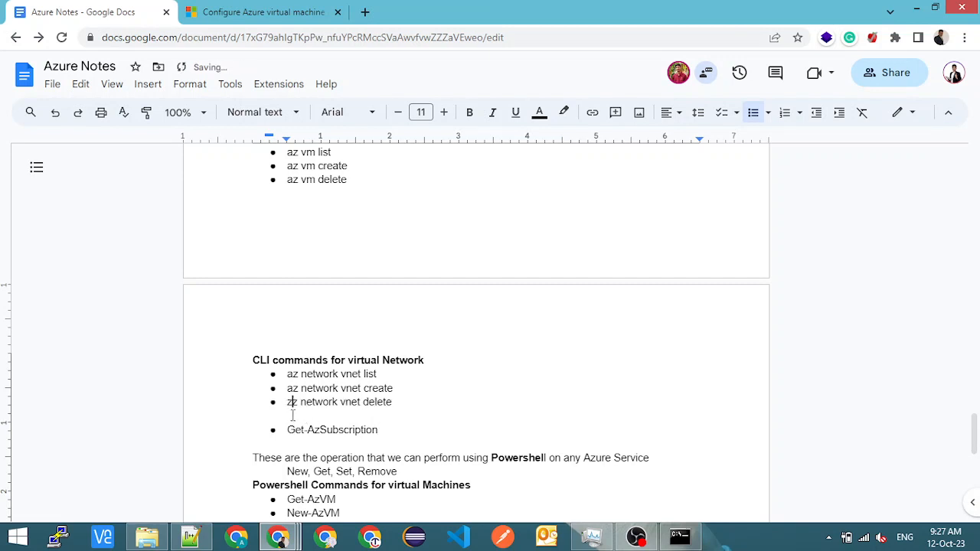
# - Rewrite the pasted "Get-AzSubscription" bullet under the virtual network CLI commands as "az subscription list"
pyautogui.click(287, 430)
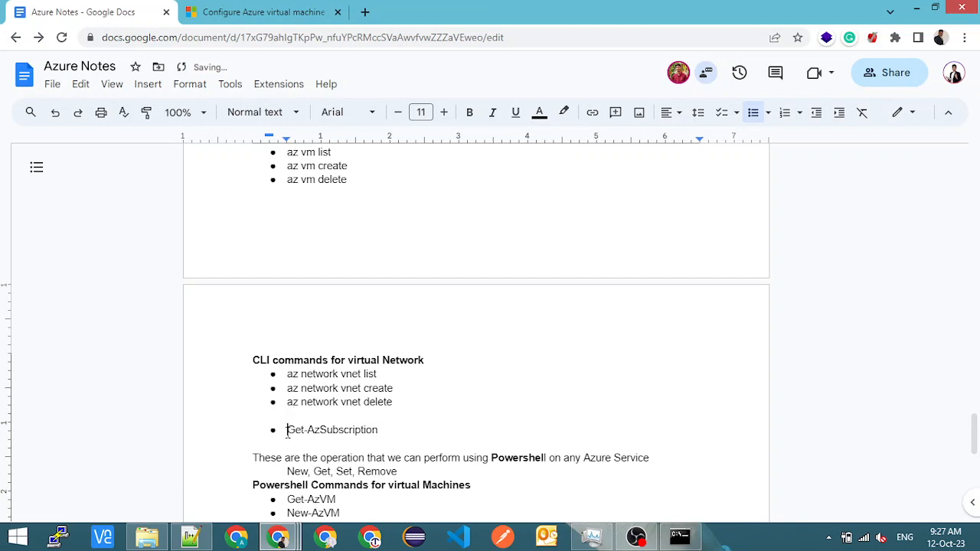
pyautogui.click(307, 430)
pyautogui.moveTo(307, 430); pyautogui.dragTo(289, 434)
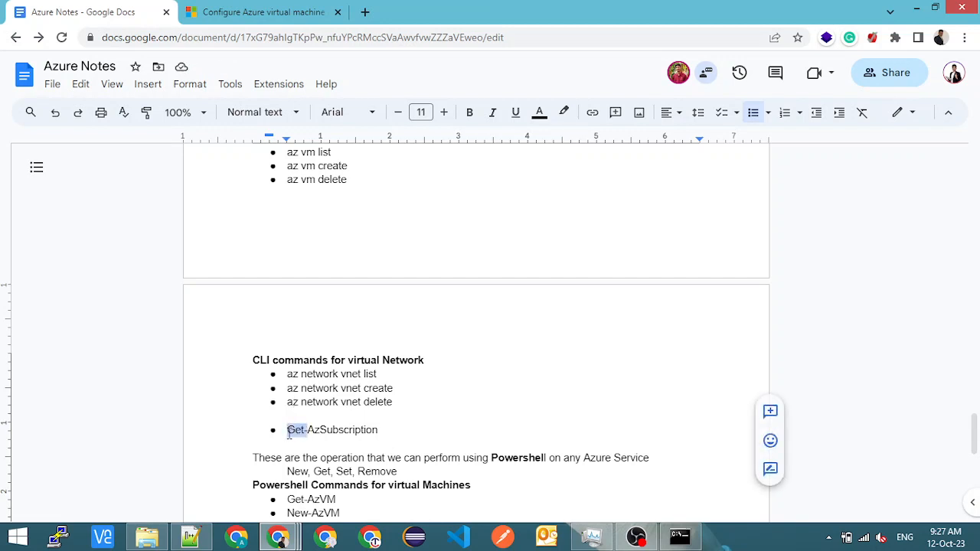
pyautogui.press('Delete')
pyautogui.press('Delete')
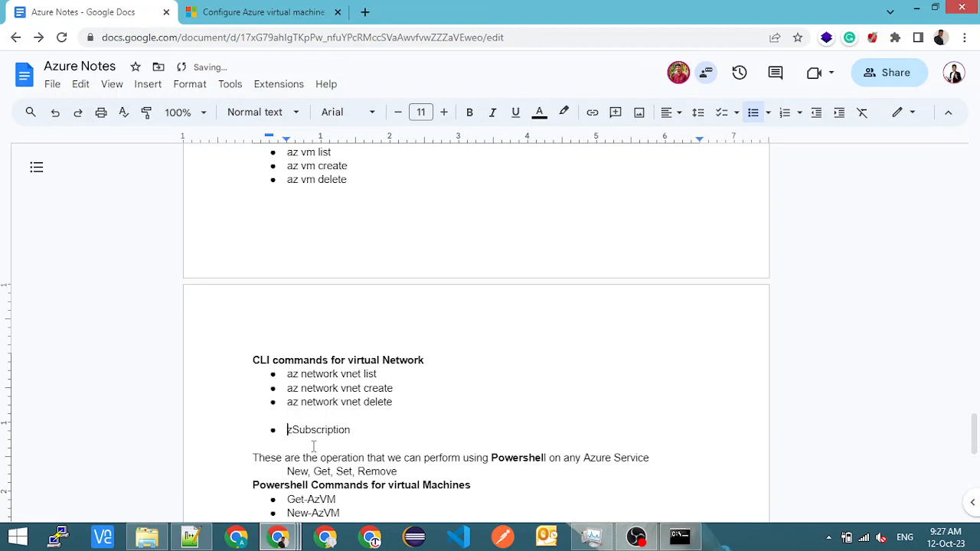
pyautogui.write('A')
pyautogui.click(301, 429)
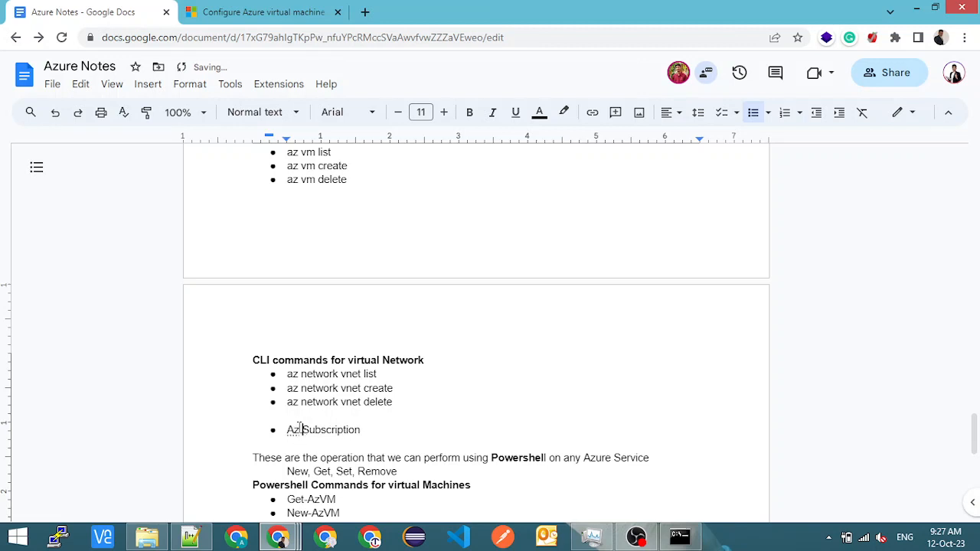
pyautogui.hotkey('ctrl', 'z')
pyautogui.press('Delete')
pyautogui.write('s')
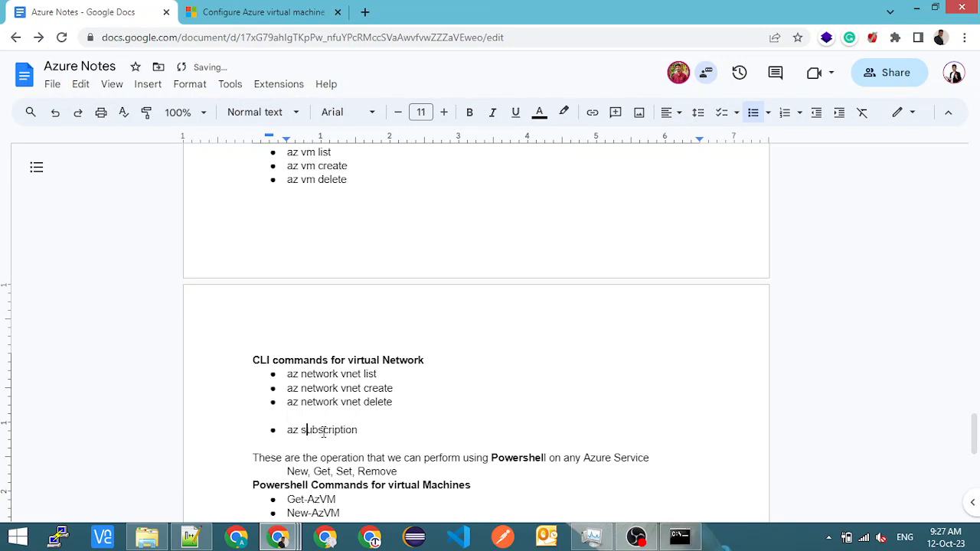
pyautogui.click(362, 431)
pyautogui.write('list')
# - Copy "az subscription list" from the notes, run it in the local Command Prompt, and shift that window slightly
pyautogui.moveTo(288, 430); pyautogui.dragTo(378, 430)
pyautogui.press('super+c')
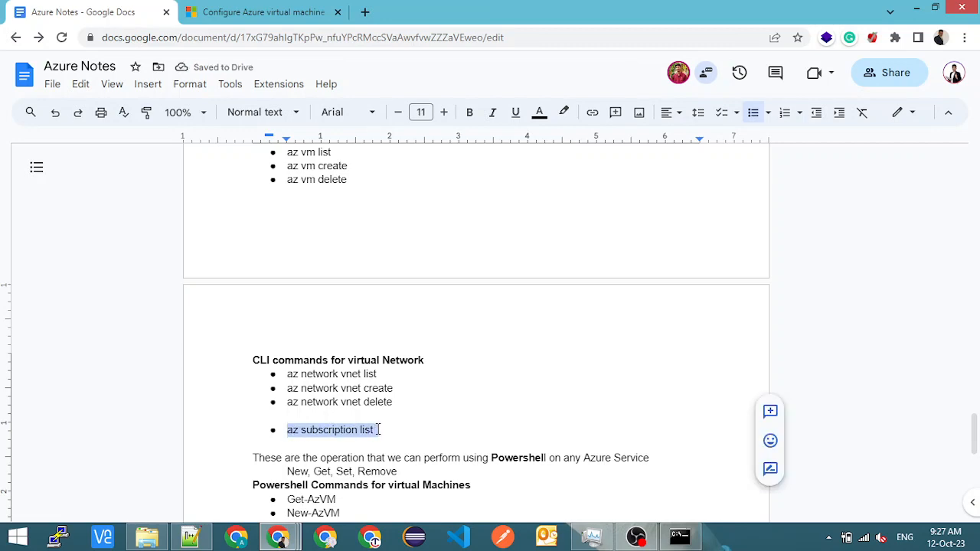
pyautogui.hotkey('alt', 'Tab')
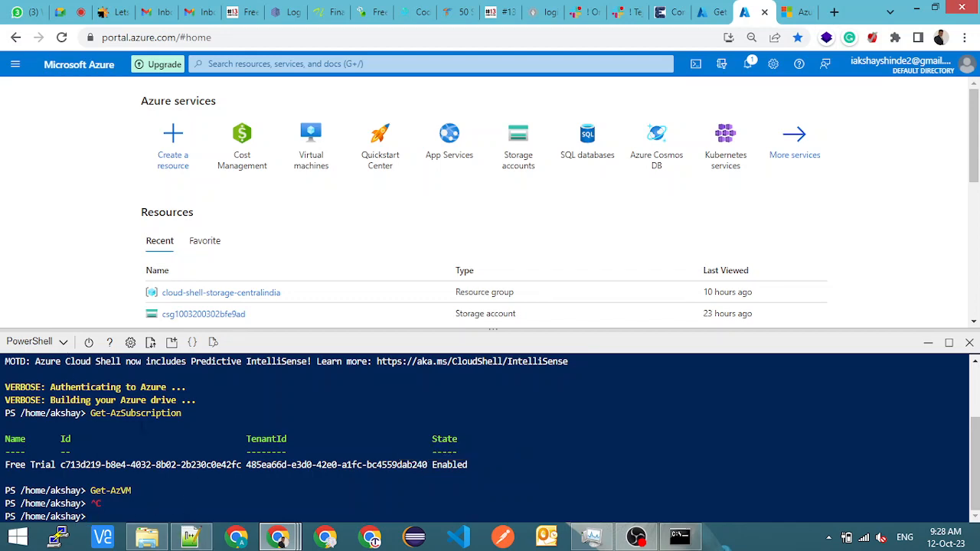
pyautogui.click(683, 538)
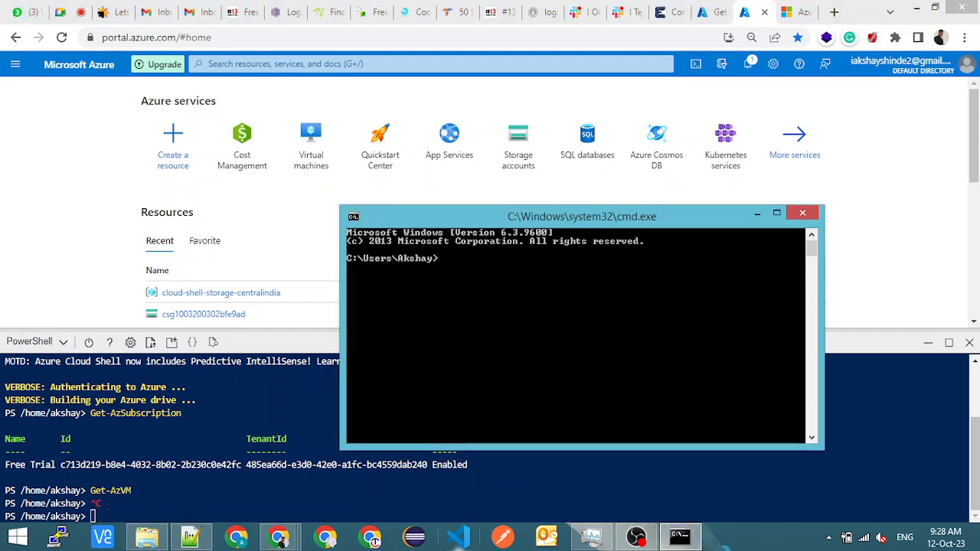
pyautogui.rightClick(479, 300)
pyautogui.click(528, 337)
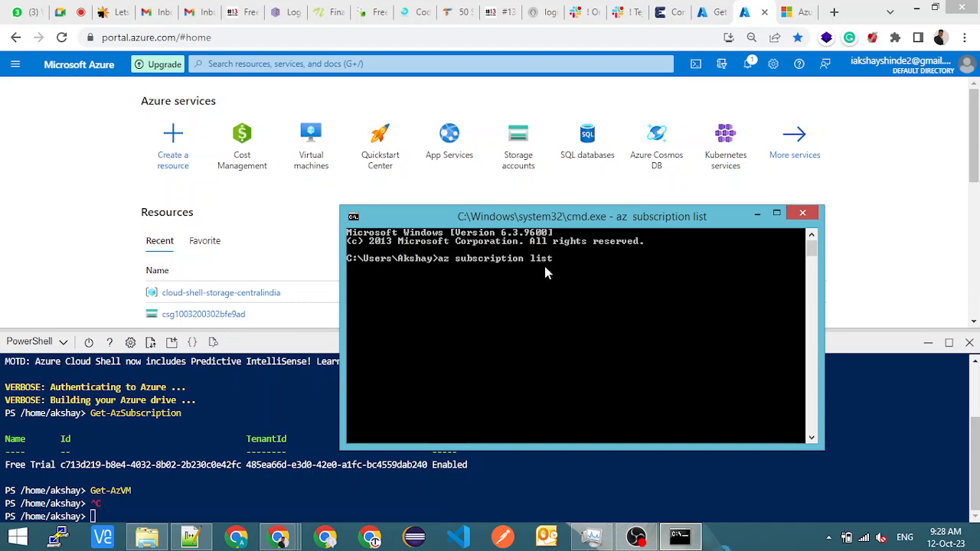
pyautogui.moveTo(506, 220); pyautogui.dragTo(472, 212)
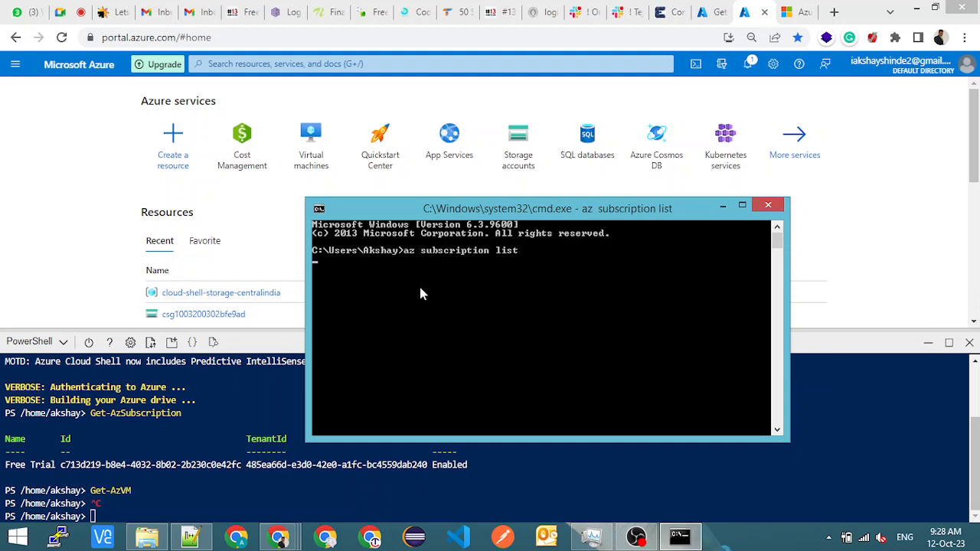
pyautogui.press('super+r')
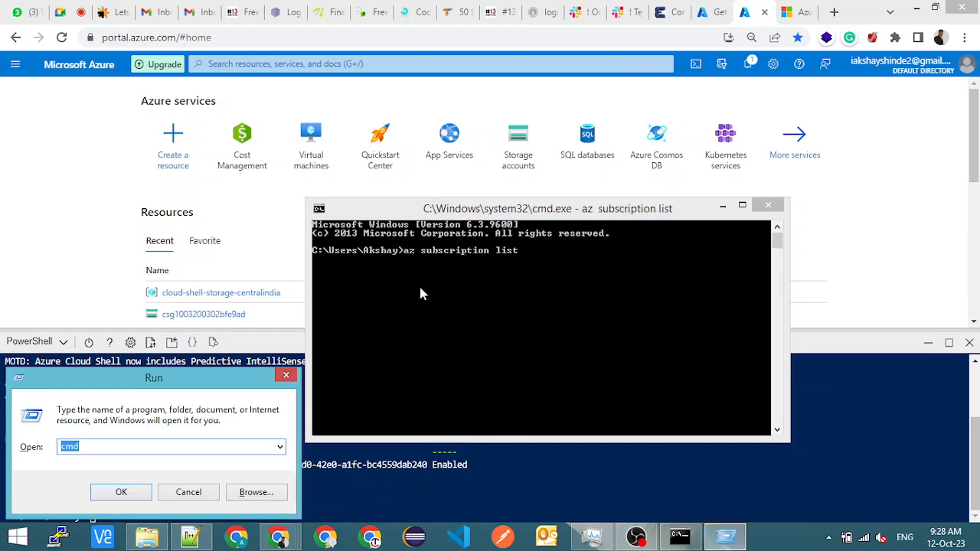
pyautogui.write('powe')
pyautogui.press('Escape')
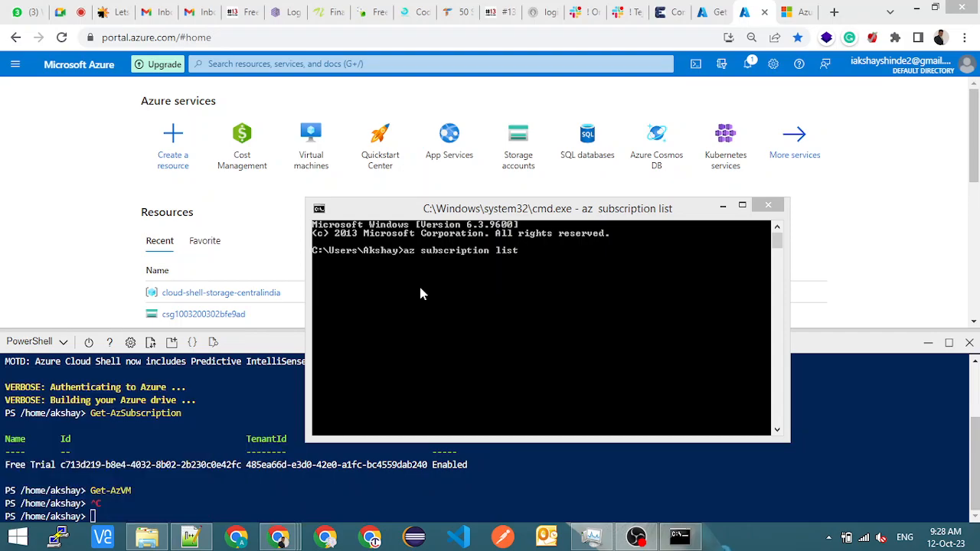
# - Search Windows for "power", open Windows PowerShell, and move its window clear of the Cloud Shell output
pyautogui.press('super')
pyautogui.write('powerPoint 2010')
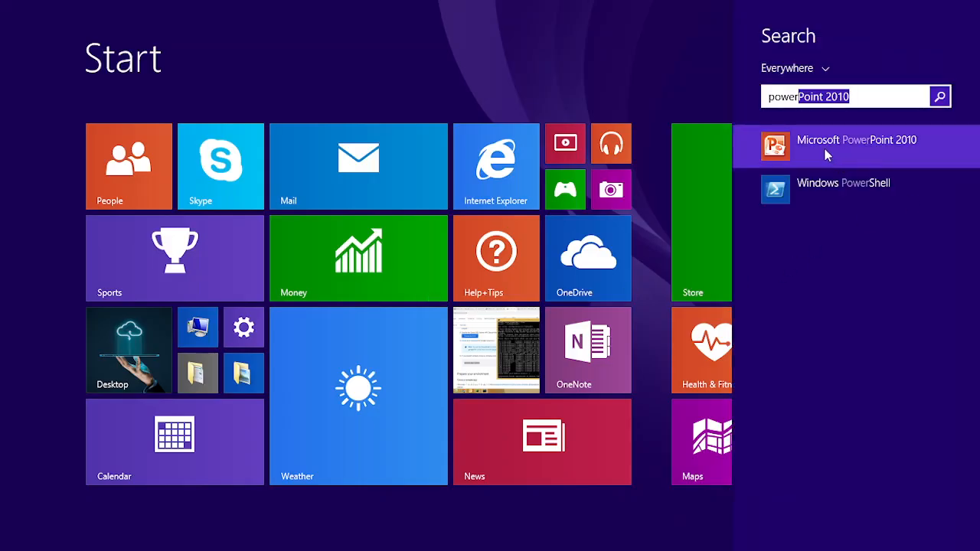
pyautogui.click(834, 191)
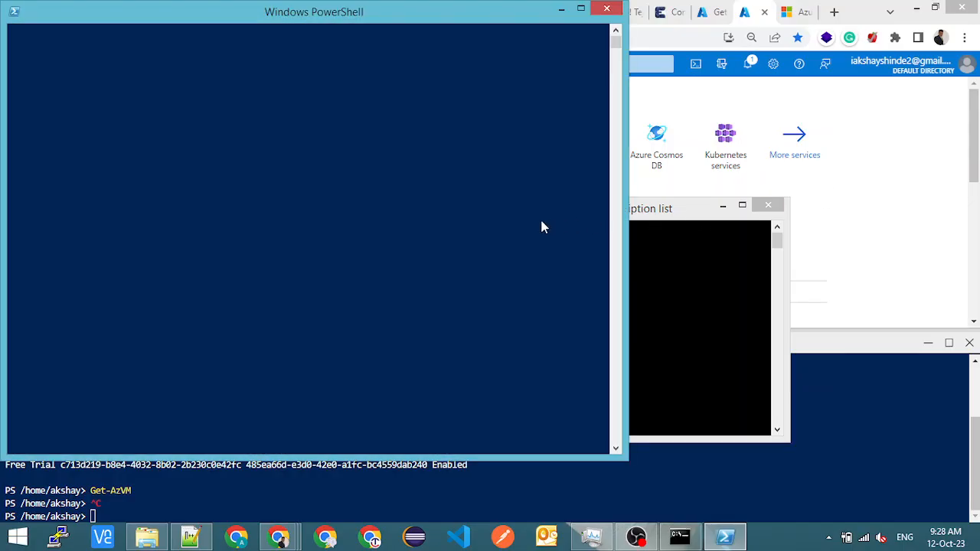
pyautogui.moveTo(273, 20); pyautogui.dragTo(354, 92)
pyautogui.click(726, 263)
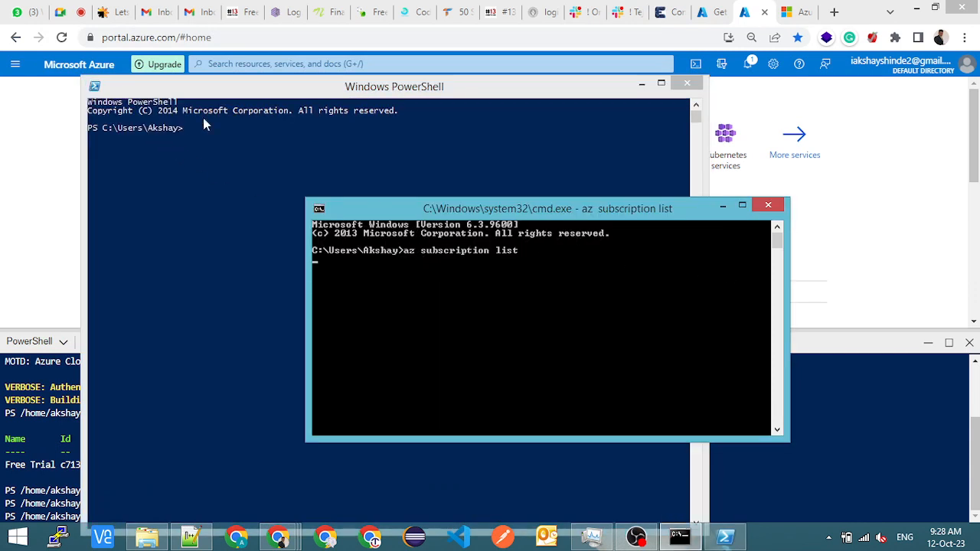
pyautogui.click(199, 143)
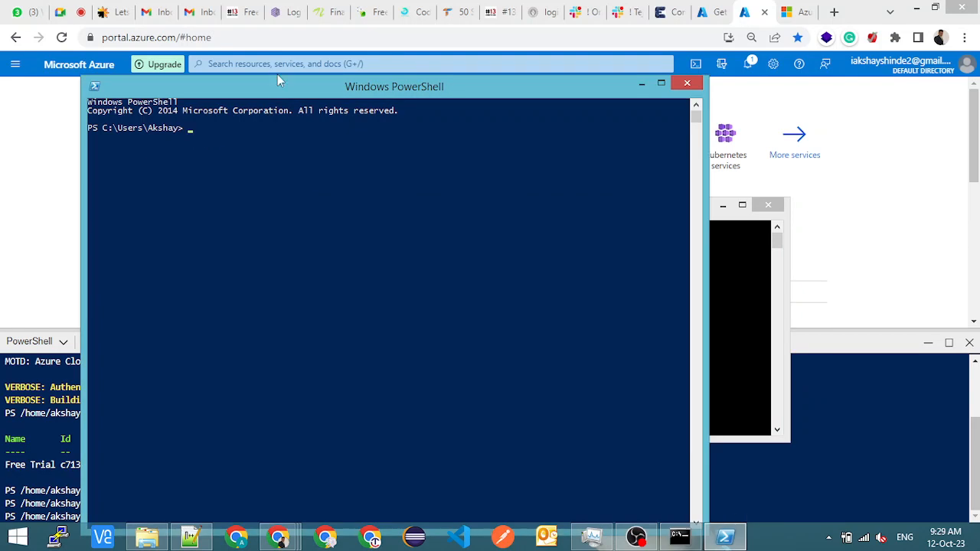
pyautogui.moveTo(291, 90); pyautogui.dragTo(510, 114)
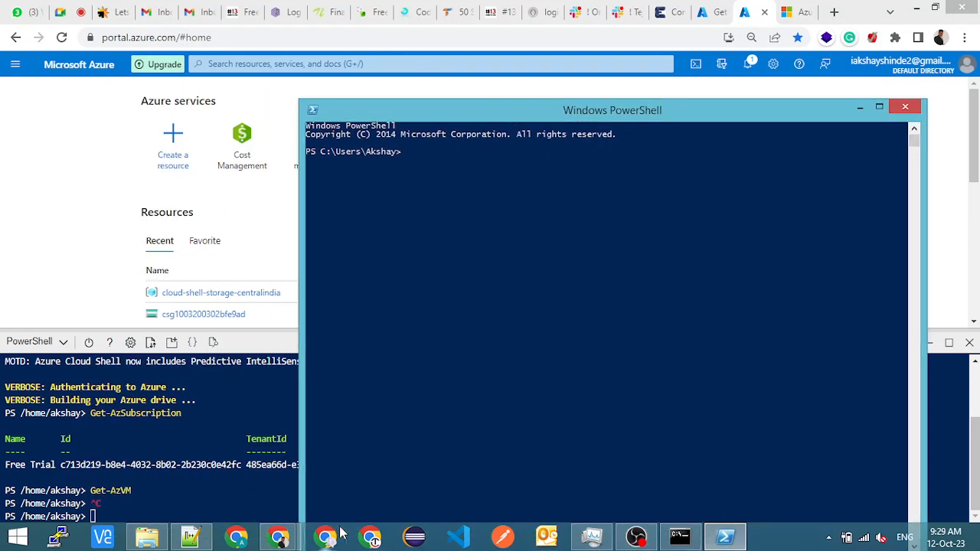
# - Copy "Get-AzSubscription" from the Azure Notes document and switch back to the Windows PowerShell window
pyautogui.moveTo(279, 536)
pyautogui.click(279, 484)
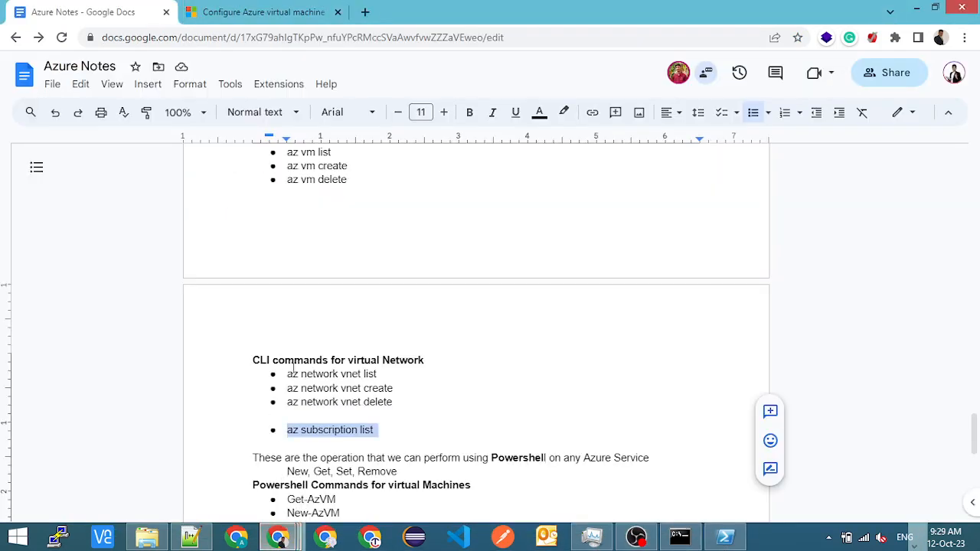
pyautogui.scroll(-4, 314, 404)
pyautogui.click(291, 337)
pyautogui.moveTo(301, 336); pyautogui.dragTo(378, 339)
pyautogui.hotkey('alt', 'Tab')
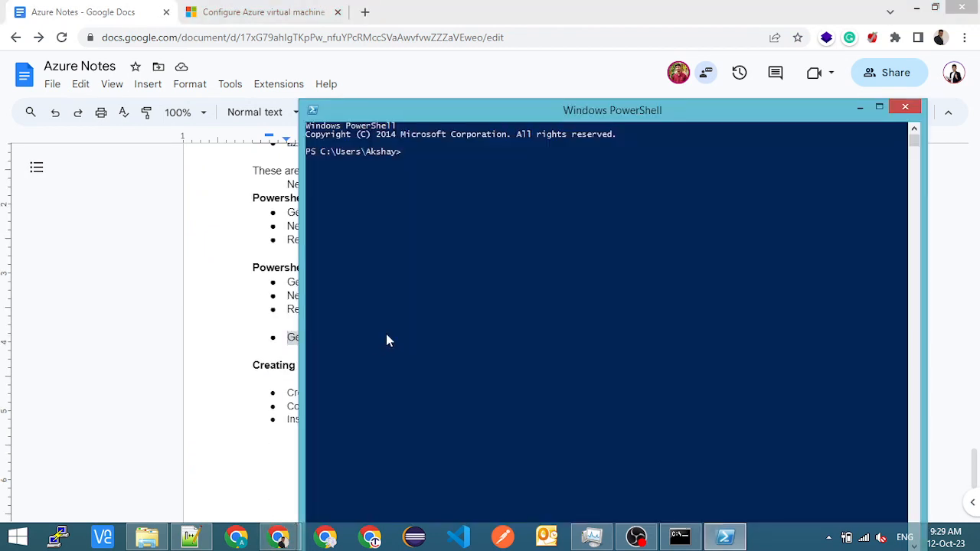
# - Move the local PowerShell window aside to reveal the notes and run "Get-AzSubscription" in it
pyautogui.click(418, 203)
pyautogui.rightClick(449, 244)
pyautogui.moveTo(482, 117); pyautogui.dragTo(575, 122)
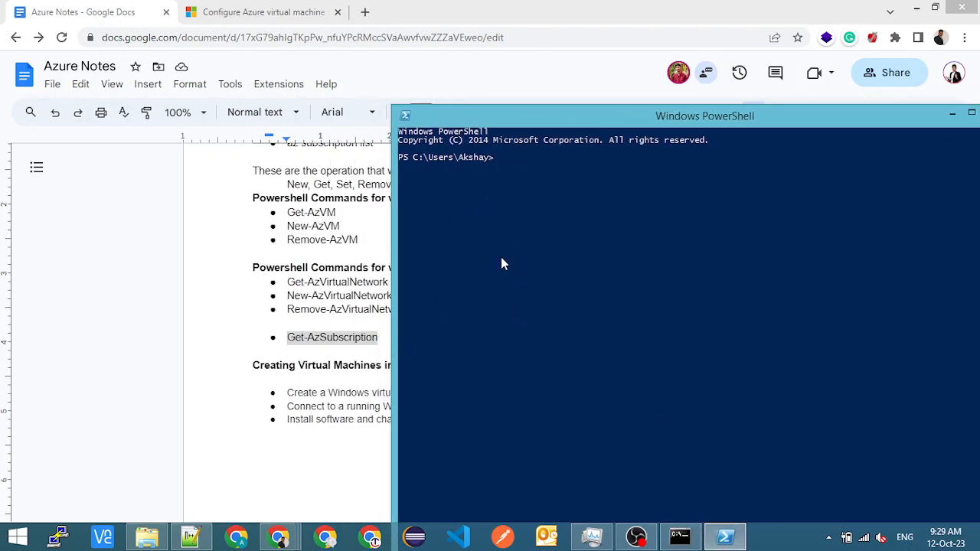
pyautogui.write('Get-AzSubscription')
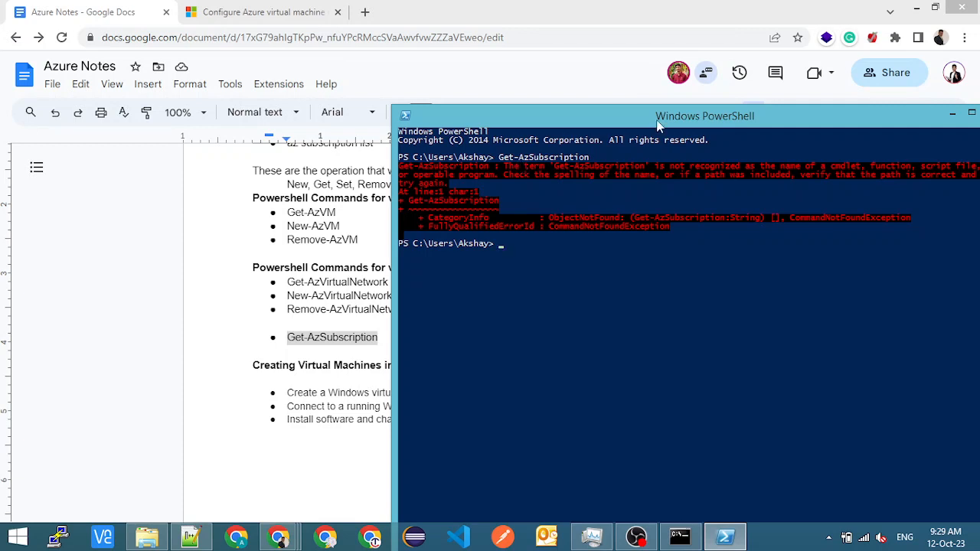
# - Reposition the PowerShell window, highlight the executed "Get-AzSubscription" command, and minimize the window
pyautogui.moveTo(656, 121); pyautogui.dragTo(570, 114)
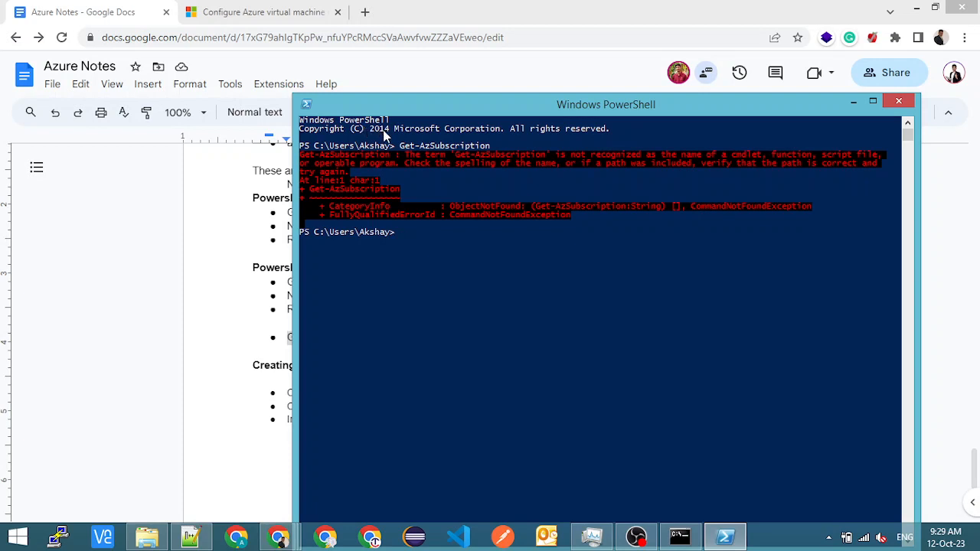
pyautogui.doubleClick(444, 146)
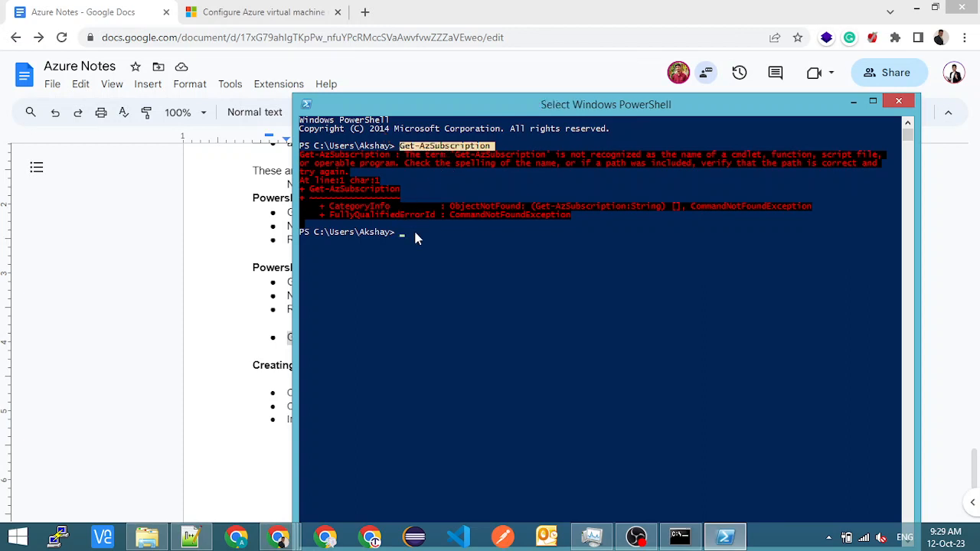
pyautogui.moveTo(401, 232); pyautogui.dragTo(421, 235)
pyautogui.click(456, 240)
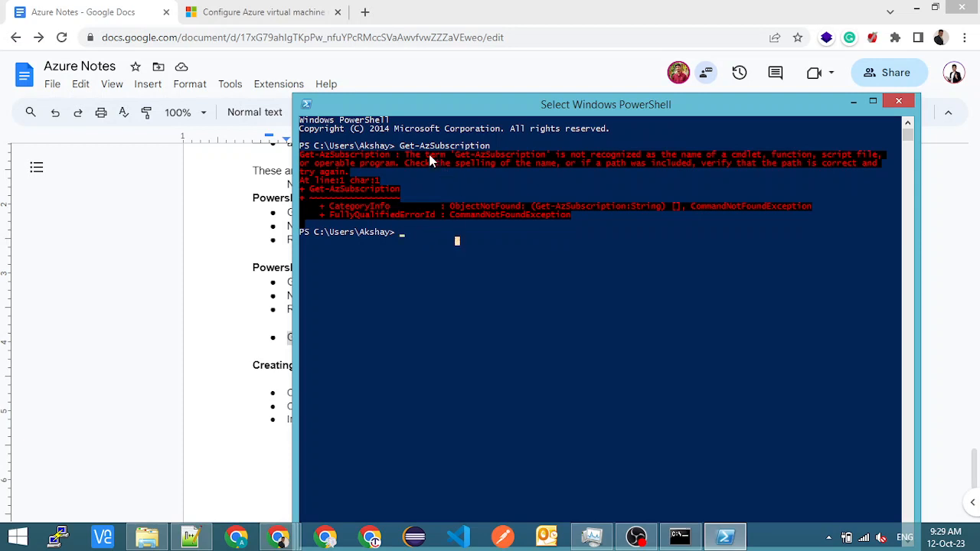
pyautogui.moveTo(399, 145); pyautogui.dragTo(418, 146)
pyautogui.click(853, 102)
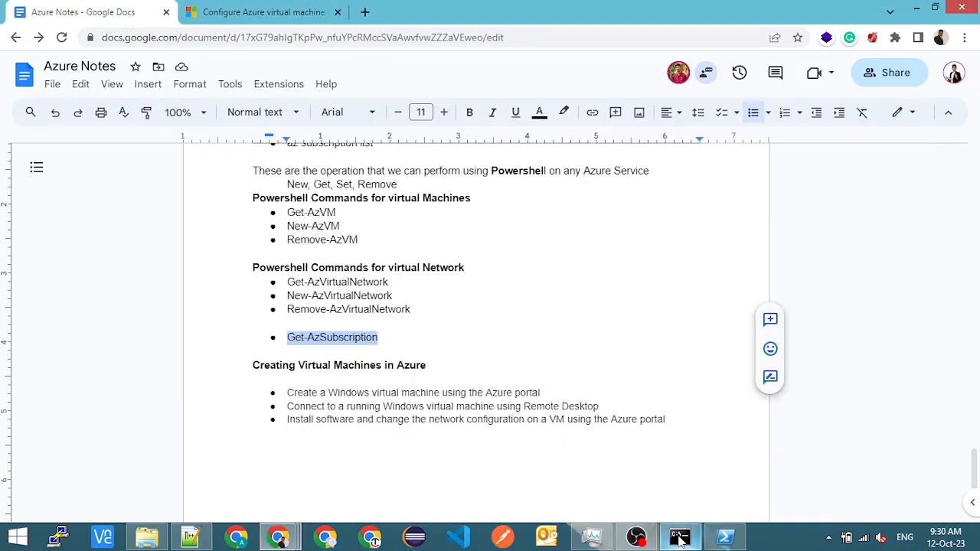
# - Review the output of "az subscription list" in the Command Prompt, minimize it, and return to the Azure Notes document
pyautogui.click(679, 536)
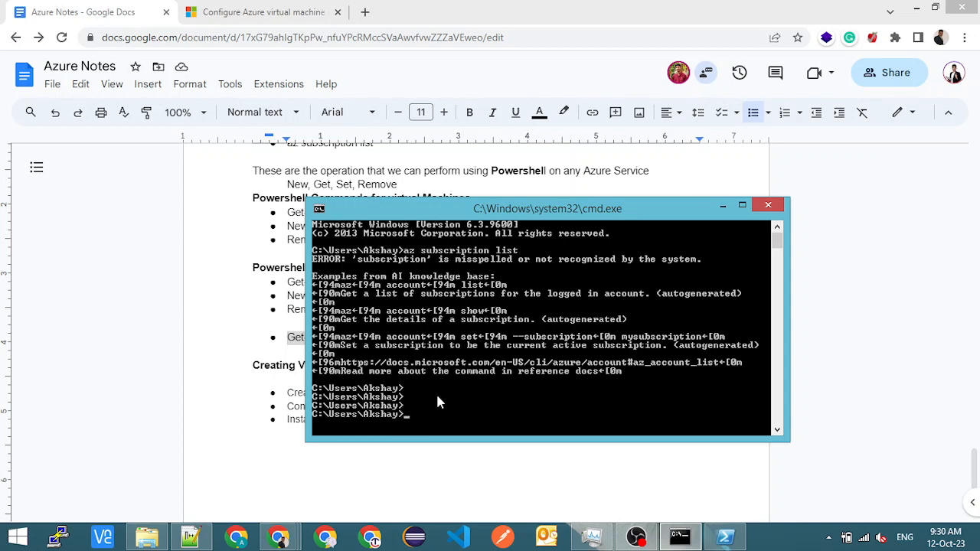
pyautogui.click(722, 206)
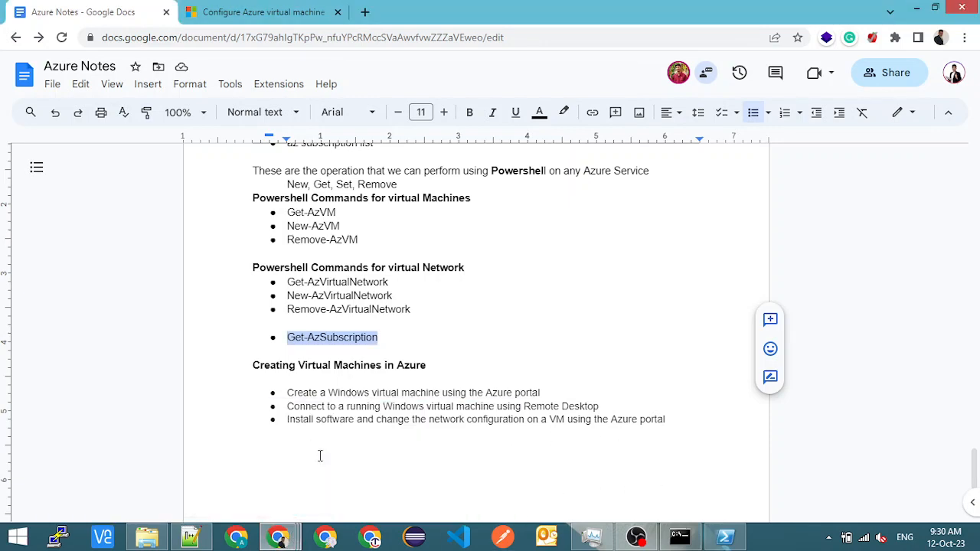
pyautogui.scroll(8, 320, 359)
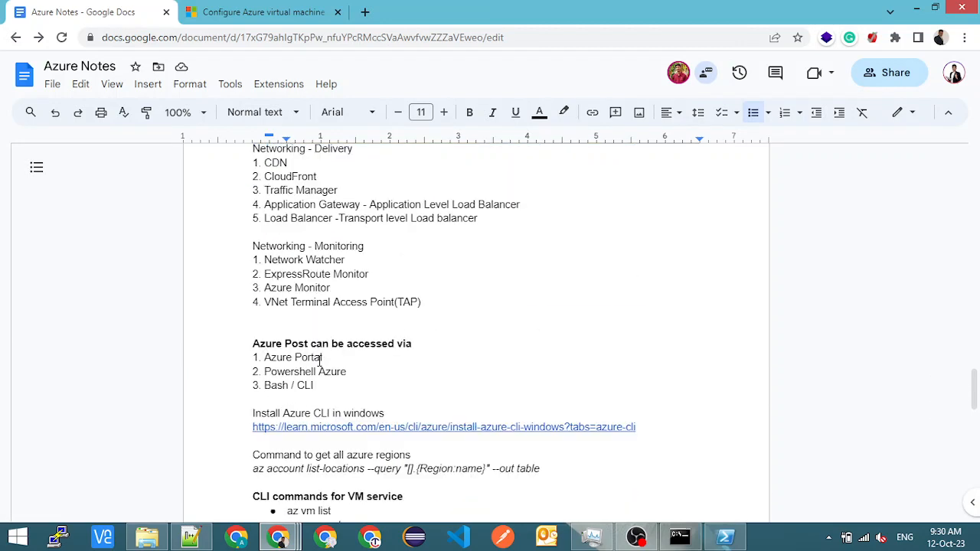
# - Highlight "Azure CLI in windows" and "Bash" in the Azure access section of the notes
pyautogui.scroll(-1, 322, 360)
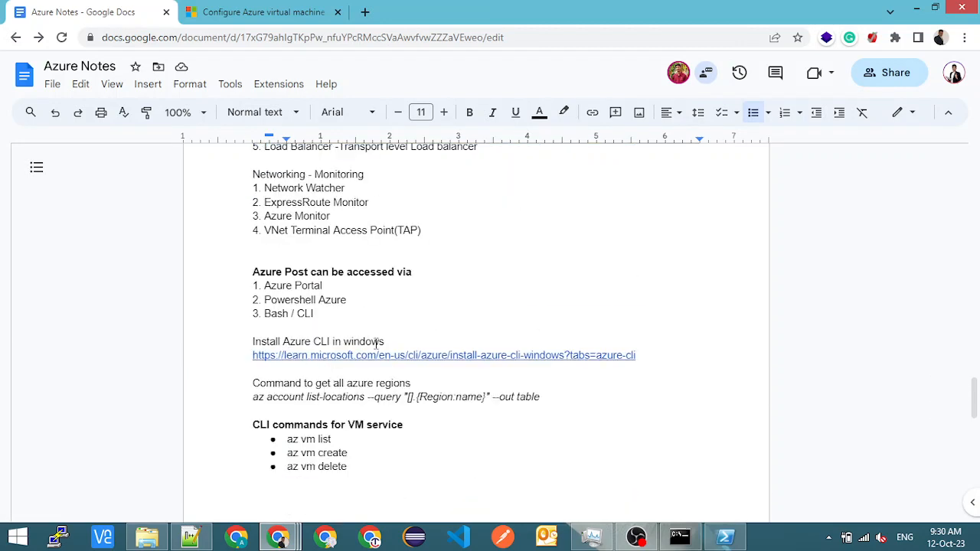
pyautogui.moveTo(282, 342); pyautogui.dragTo(388, 343)
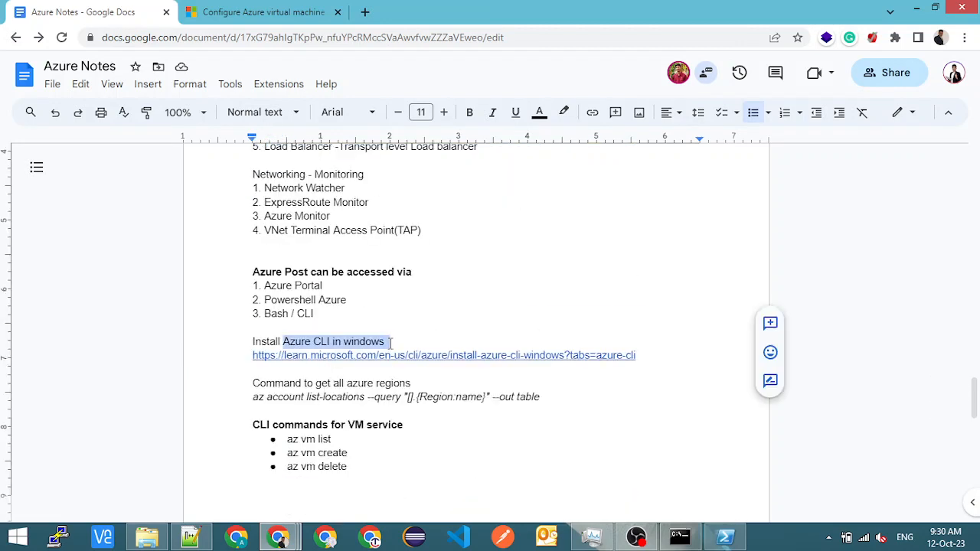
pyautogui.doubleClick(267, 314)
# - Switch to the Azure portal window and change the Cloud Shell session from PowerShell to Bash
pyautogui.moveTo(278, 539)
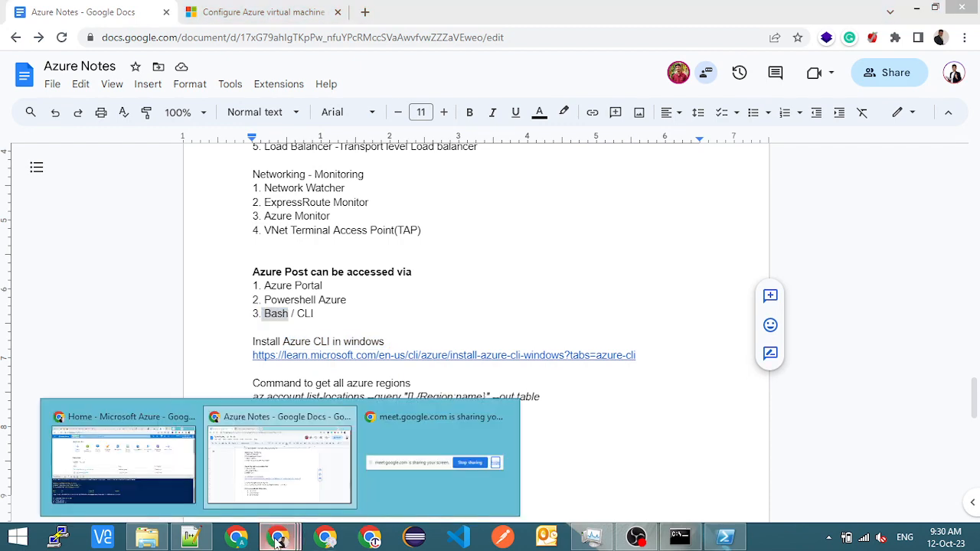
pyautogui.click(164, 471)
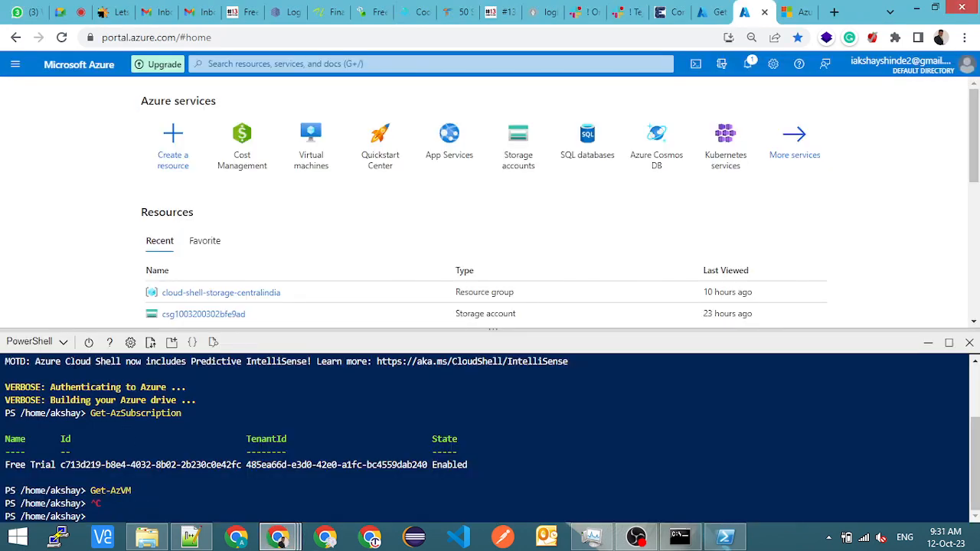
pyautogui.click(62, 342)
pyautogui.click(61, 365)
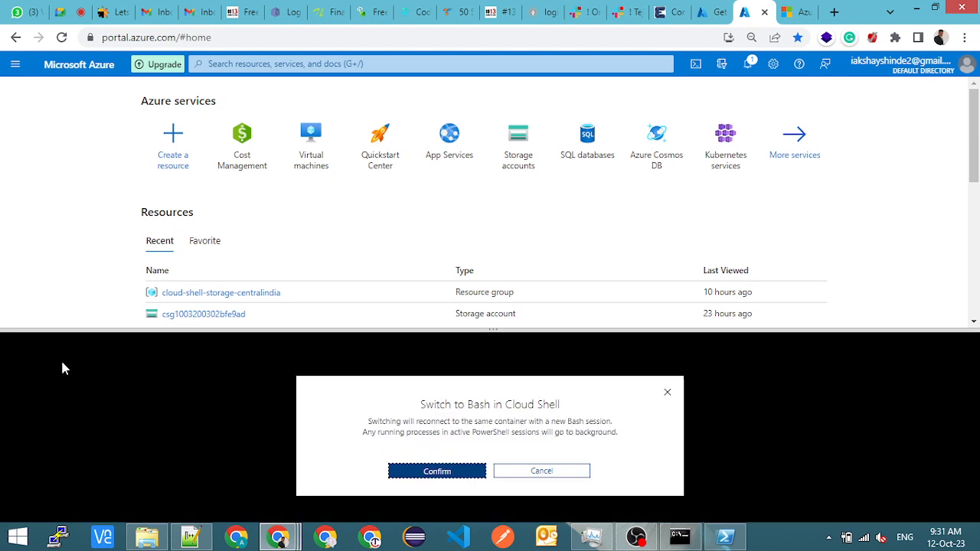
pyautogui.click(413, 474)
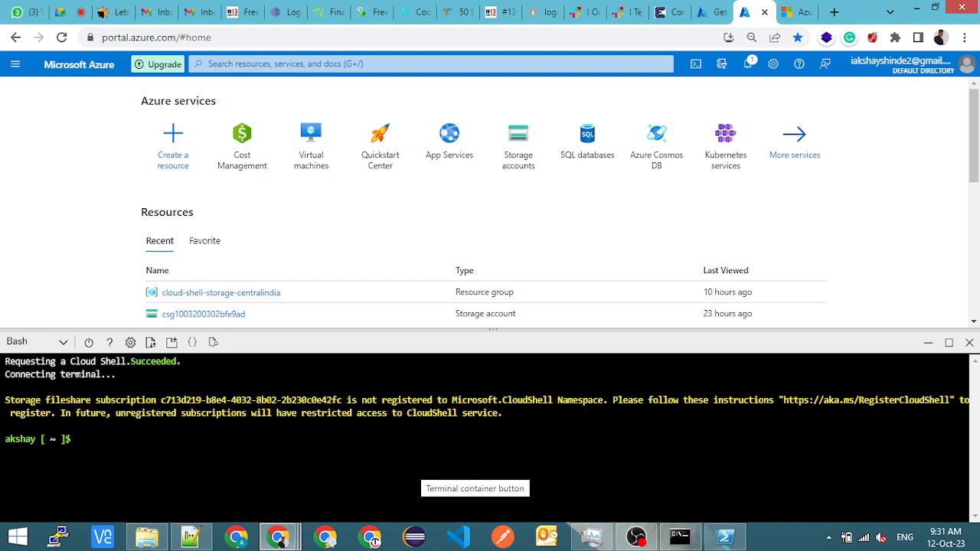
# - Run "az login" in the local Command Prompt and sign in with the already signed-in Microsoft account
pyautogui.click(680, 535)
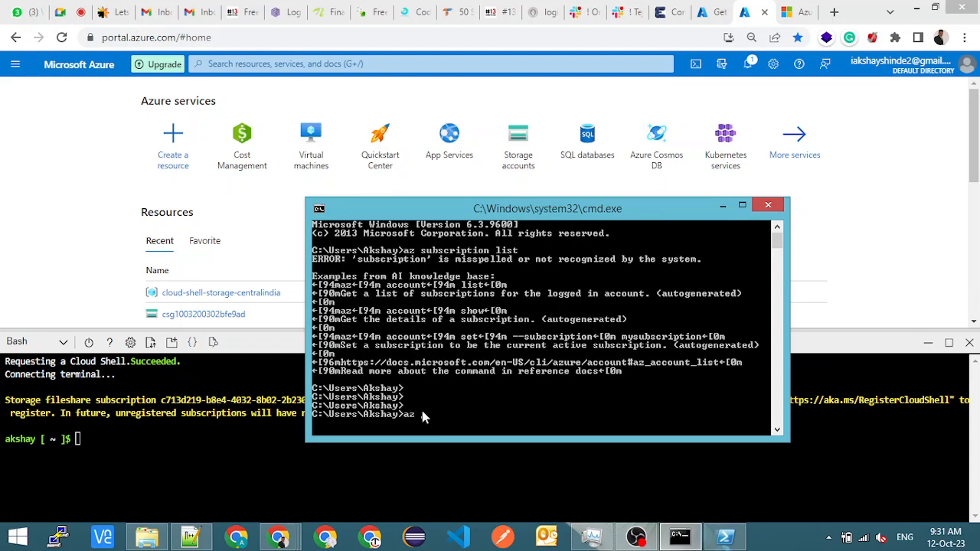
pyautogui.write('login')
pyautogui.press('Return')
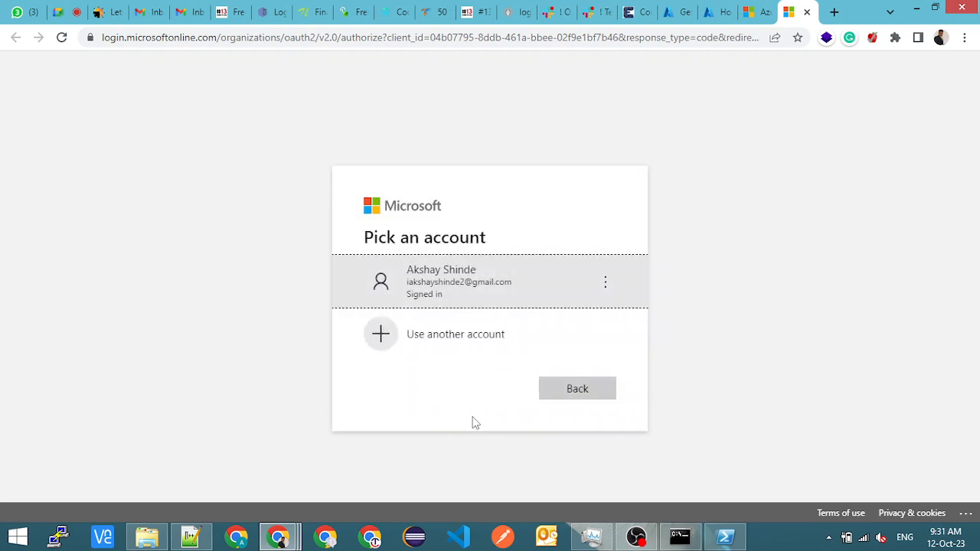
pyautogui.click(488, 283)
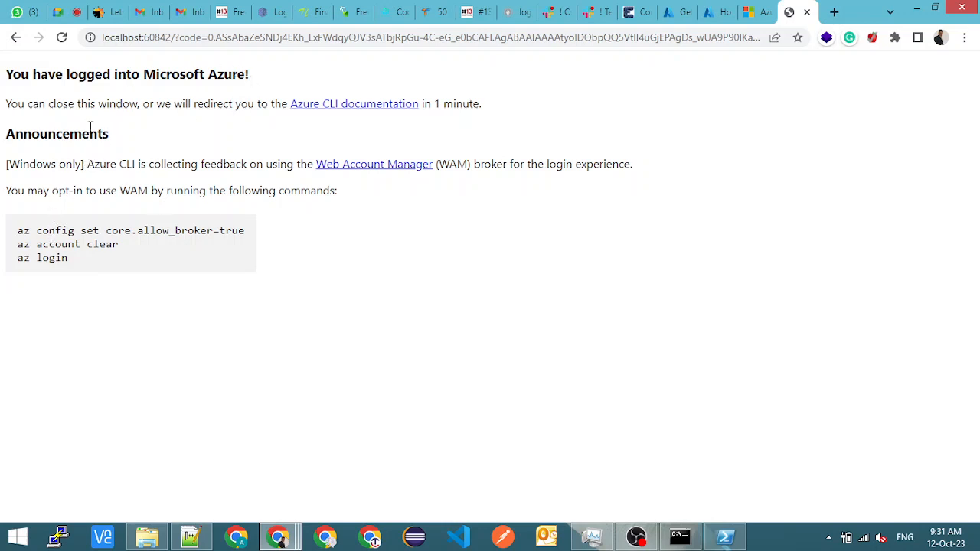
# - Examine the Azure login page's redirect notice and the listed WAM opt-in commands
pyautogui.moveTo(105, 104); pyautogui.dragTo(233, 103)
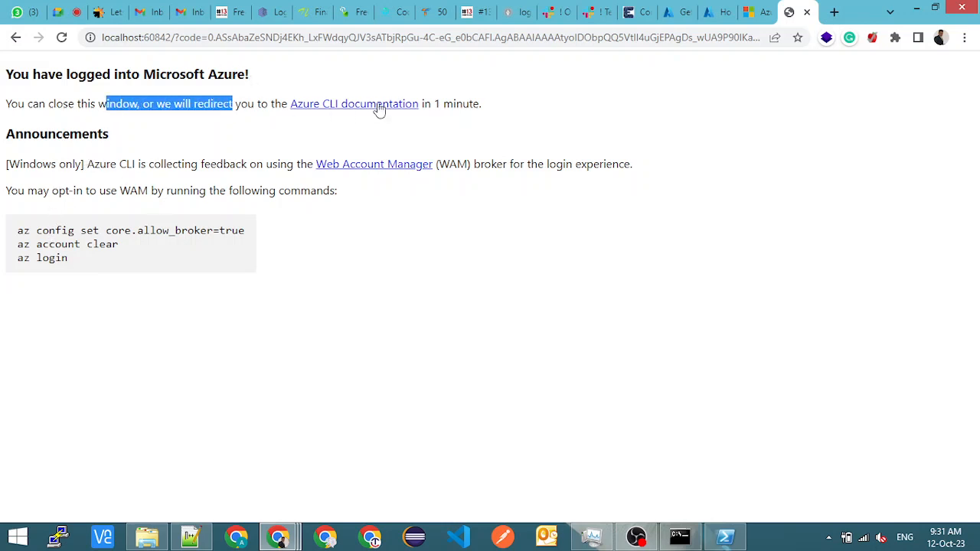
pyautogui.doubleClick(446, 103)
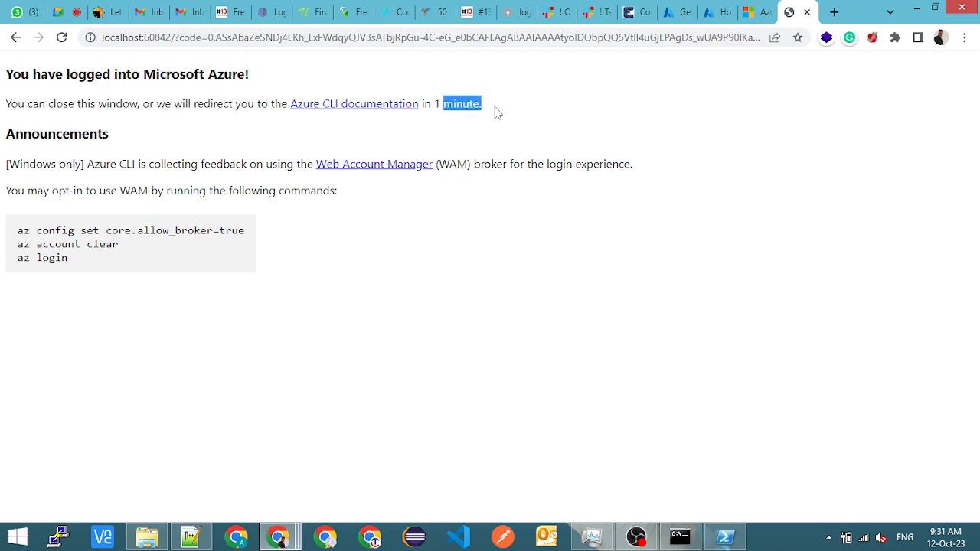
pyautogui.click(44, 230)
pyautogui.moveTo(44, 230); pyautogui.dragTo(215, 230)
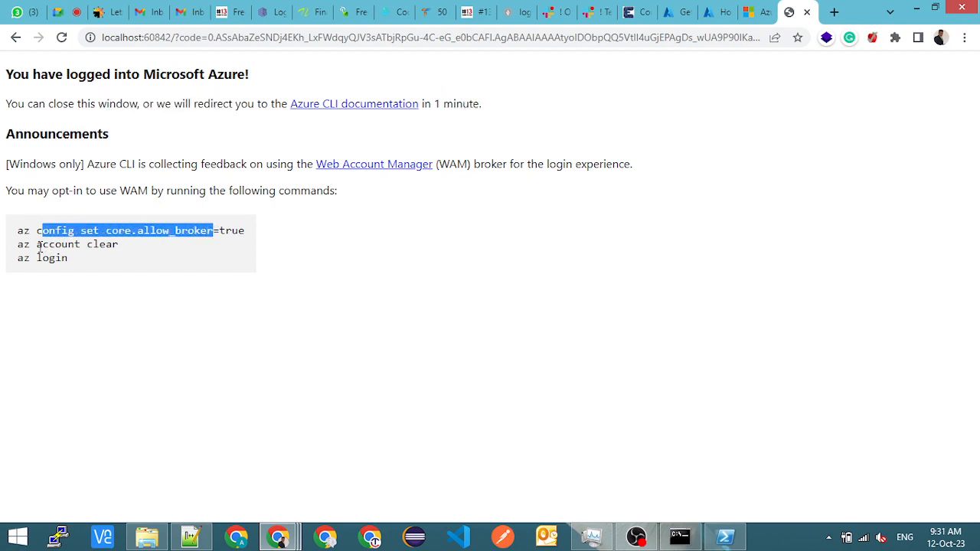
pyautogui.moveTo(39, 246); pyautogui.dragTo(140, 252)
pyautogui.moveTo(30, 258); pyautogui.dragTo(115, 271)
# - Run "az vm list" in the Command Prompt, reposition its window, and look at the Bash Cloud Shell in the Azure portal
pyautogui.click(689, 540)
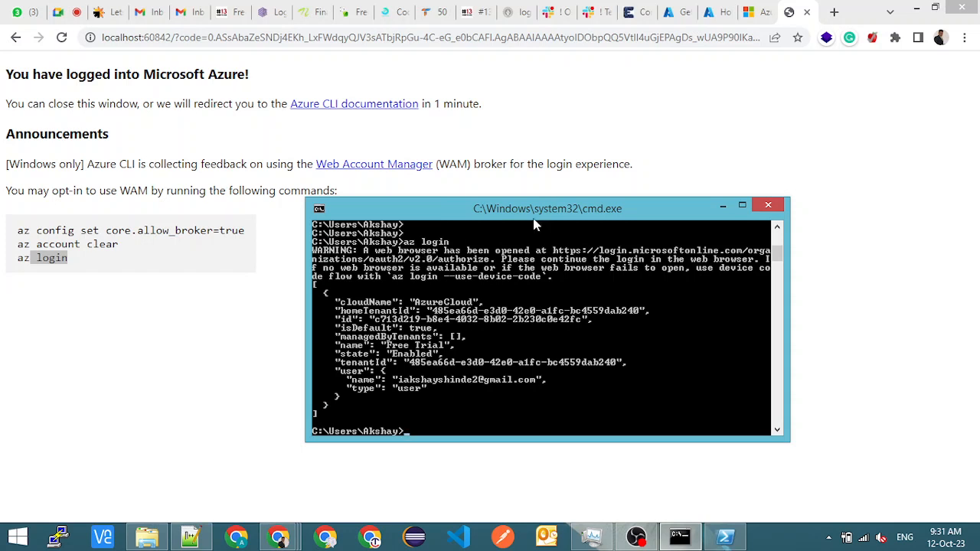
pyautogui.moveTo(533, 217); pyautogui.dragTo(513, 211)
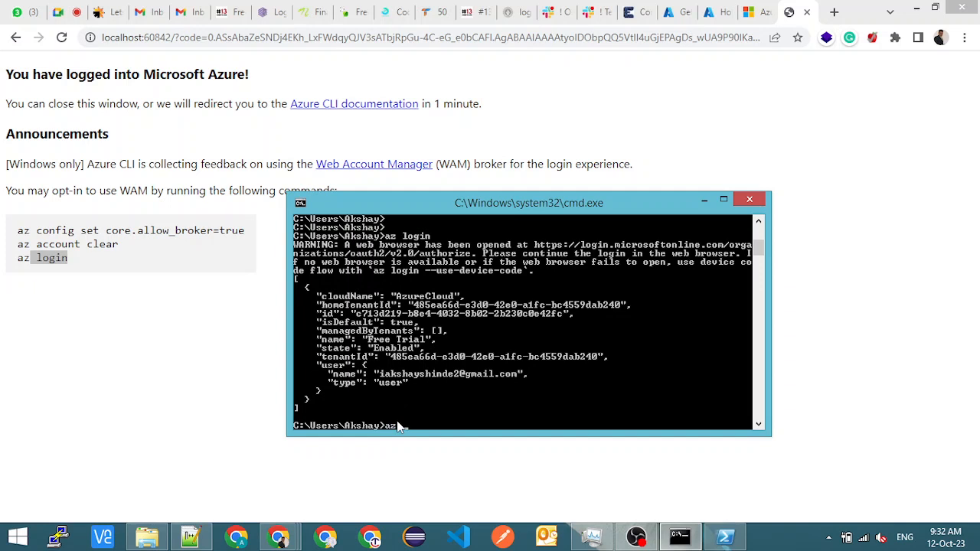
pyautogui.write('list')
pyautogui.press('Return')
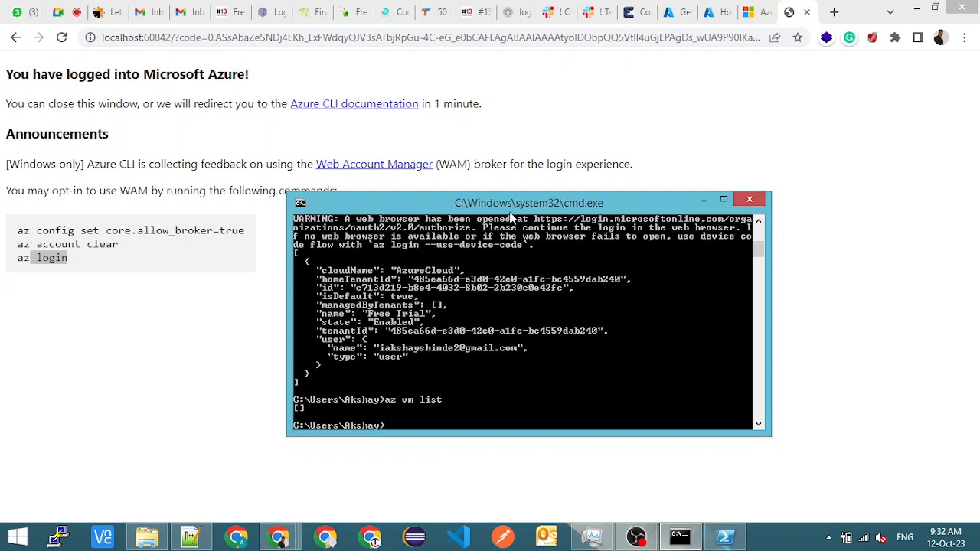
pyautogui.moveTo(513, 207); pyautogui.dragTo(469, 201)
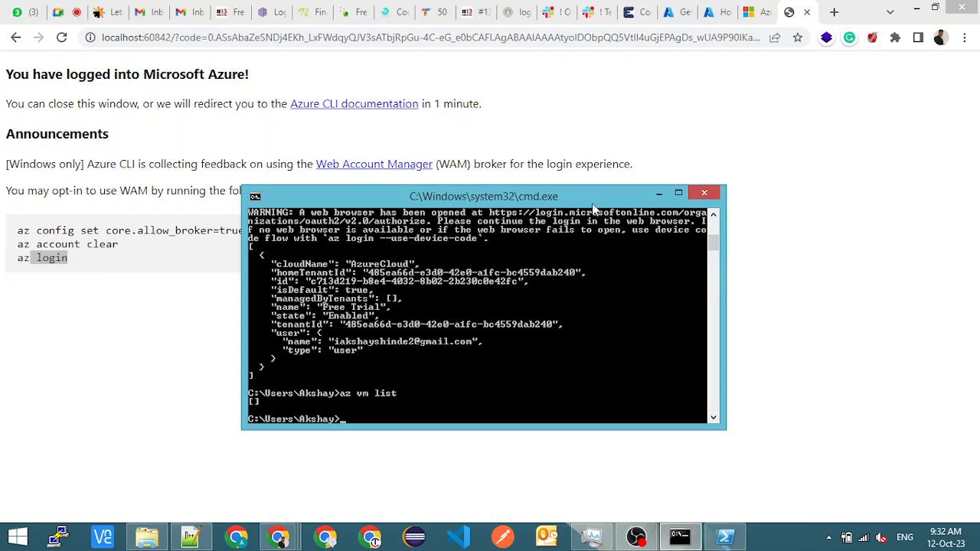
pyautogui.click(708, 13)
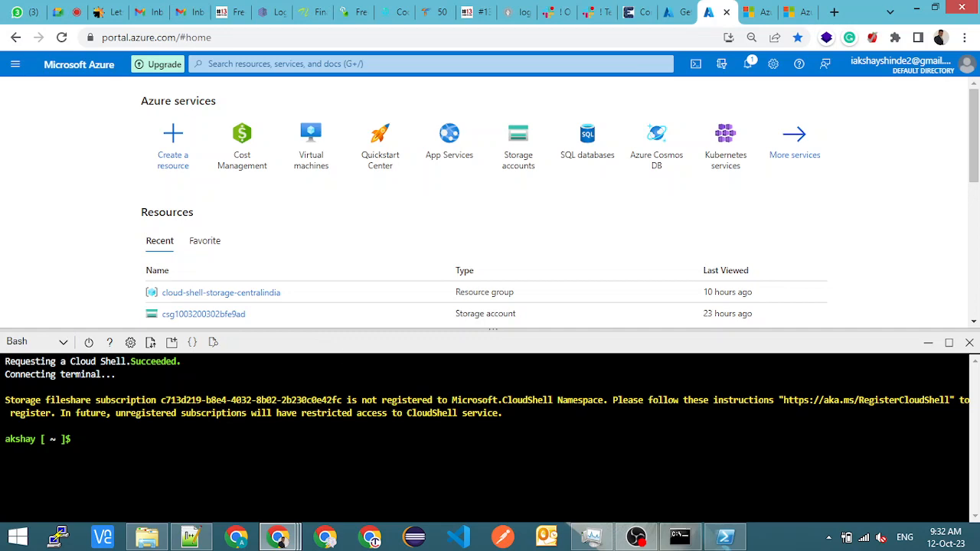
pyautogui.click(680, 535)
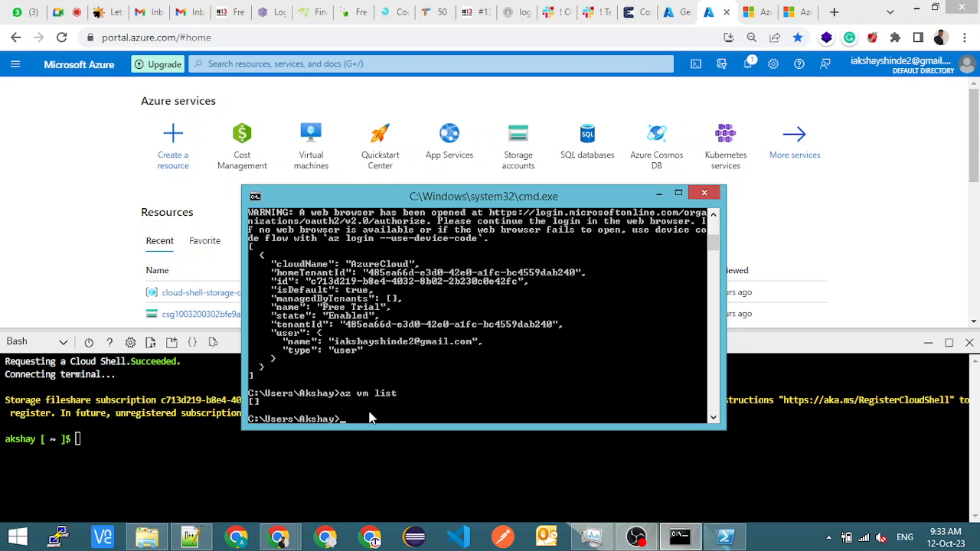
# - Copy the web address of the Azure CLI documentation page and switch back to the Azure Notes document
pyautogui.click(794, 12)
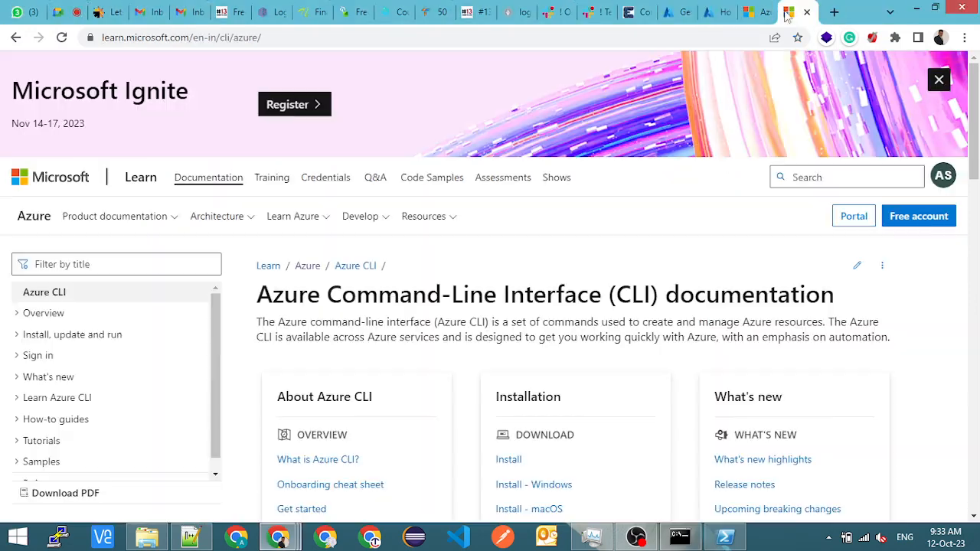
pyautogui.click(510, 38)
pyautogui.hotkey('ctrl', 'c')
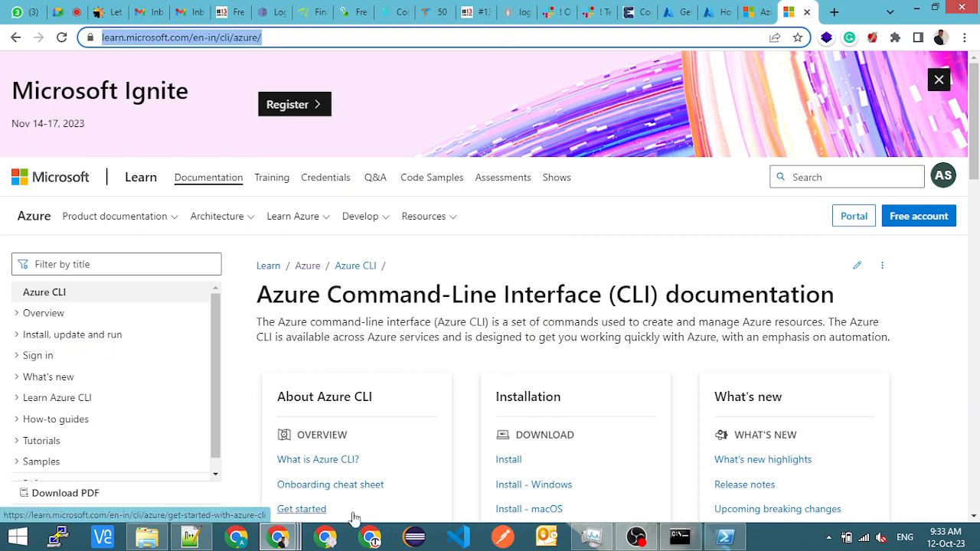
pyautogui.moveTo(245, 543)
pyautogui.click(278, 462)
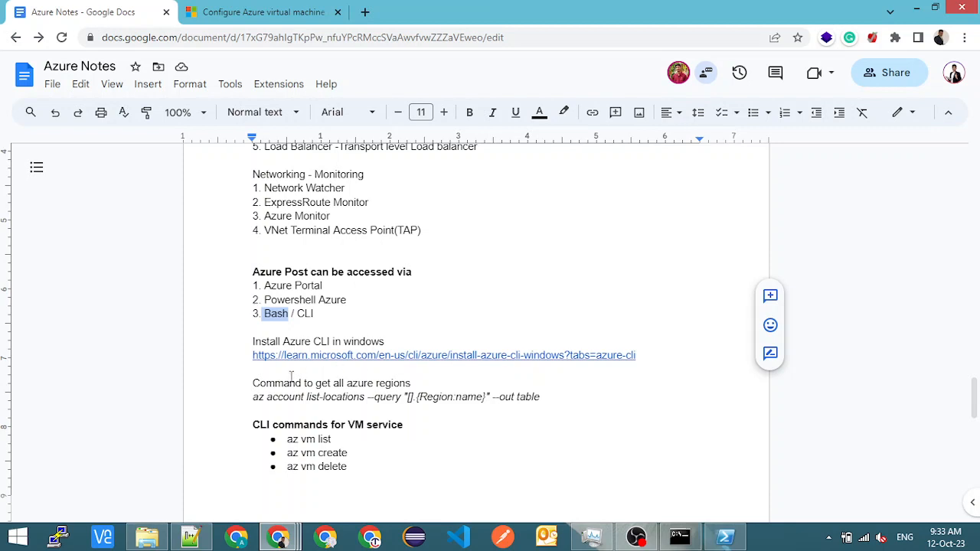
# - Add the line "More cli commands for reference" below the "az subscription list" bullet
pyautogui.scroll(-2, 300, 406)
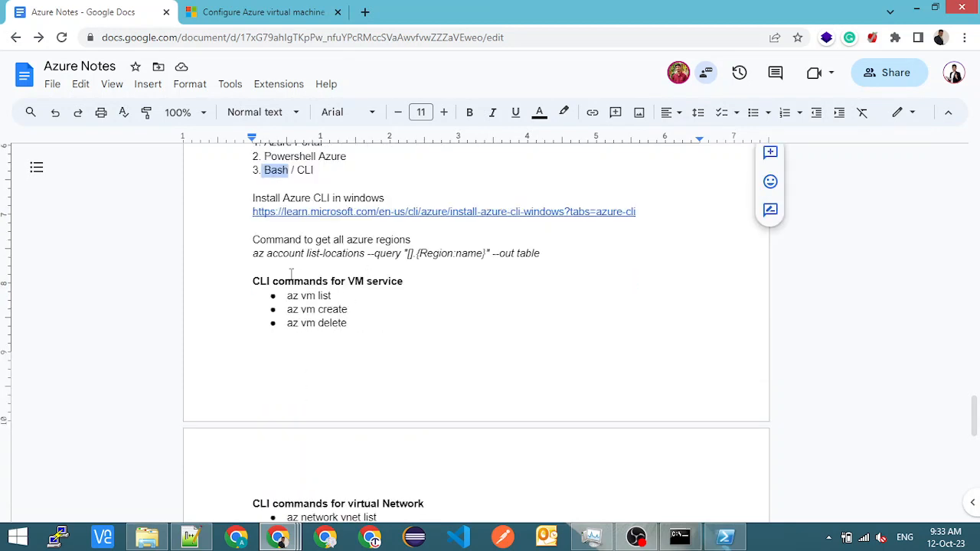
pyautogui.scroll(-2, 344, 339)
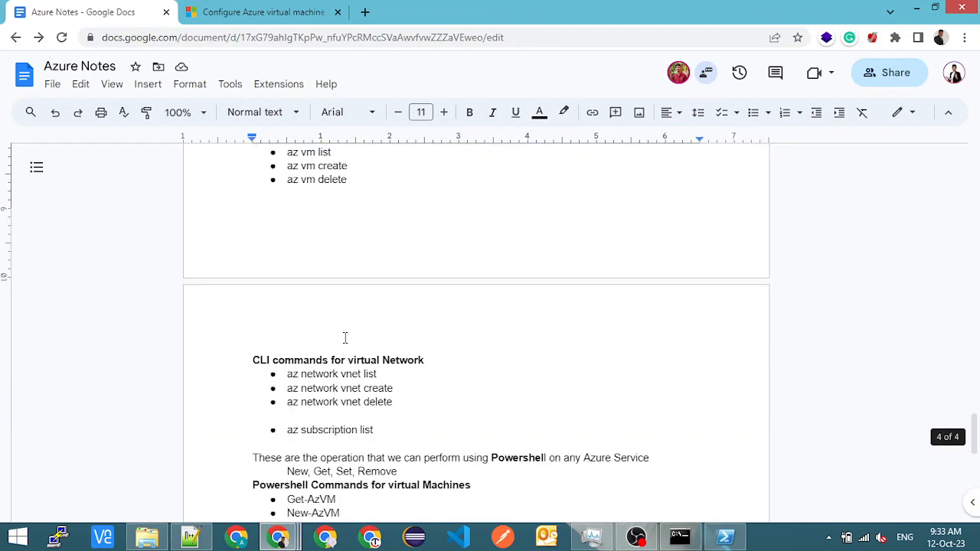
pyautogui.scroll(-1, 343, 339)
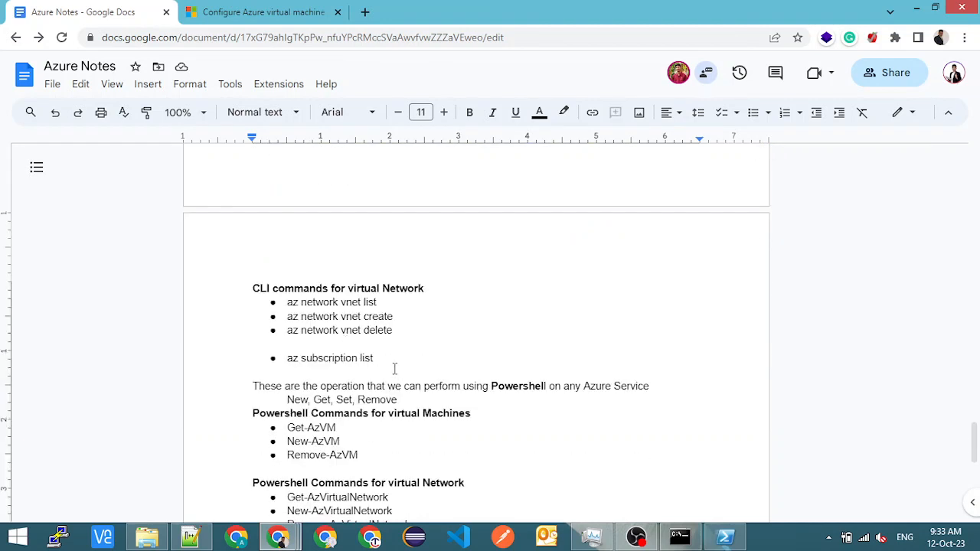
pyautogui.press('Return')
pyautogui.press('Return')
pyautogui.write('More ')
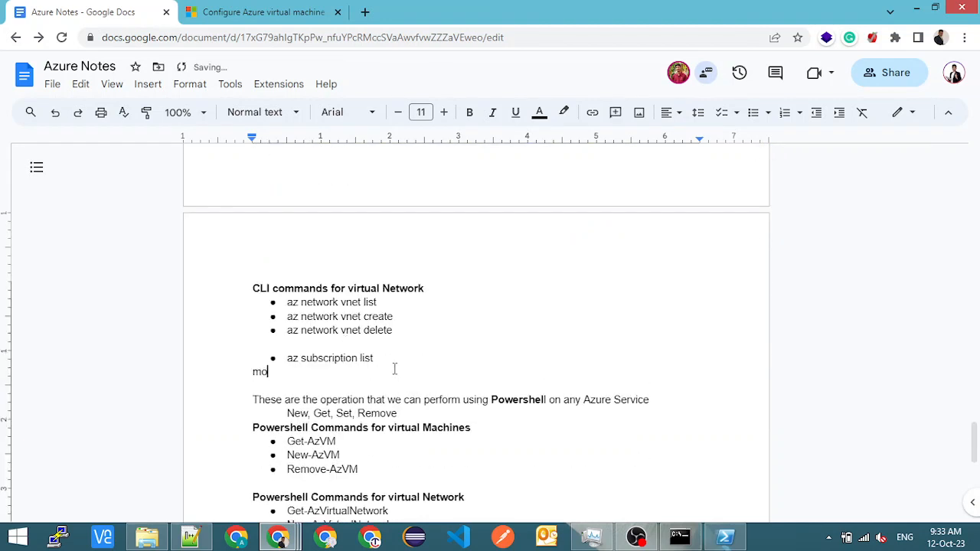
pyautogui.write('cli commonds for rege')
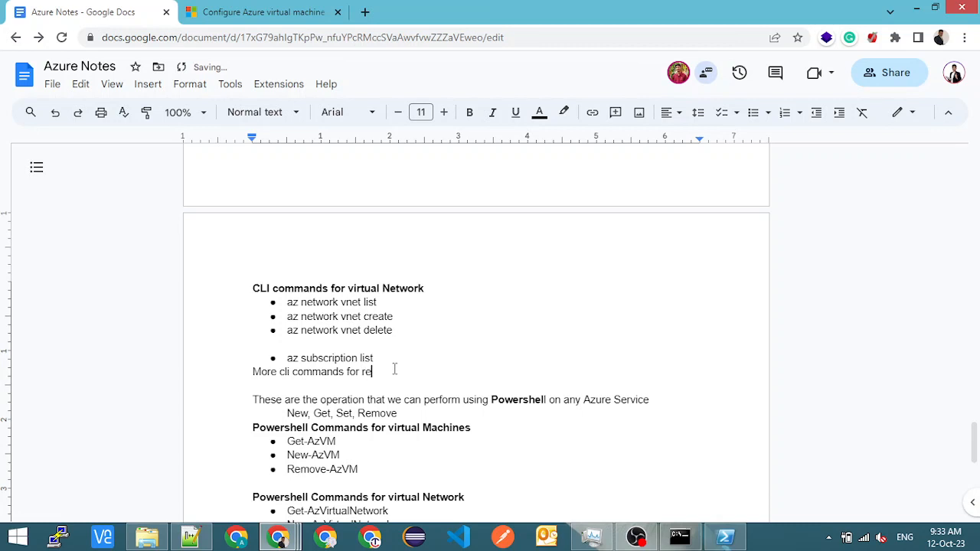
pyautogui.press('BackSpace')
pyautogui.press('BackSpace')
pyautogui.write('ference')
pyautogui.press('Return')
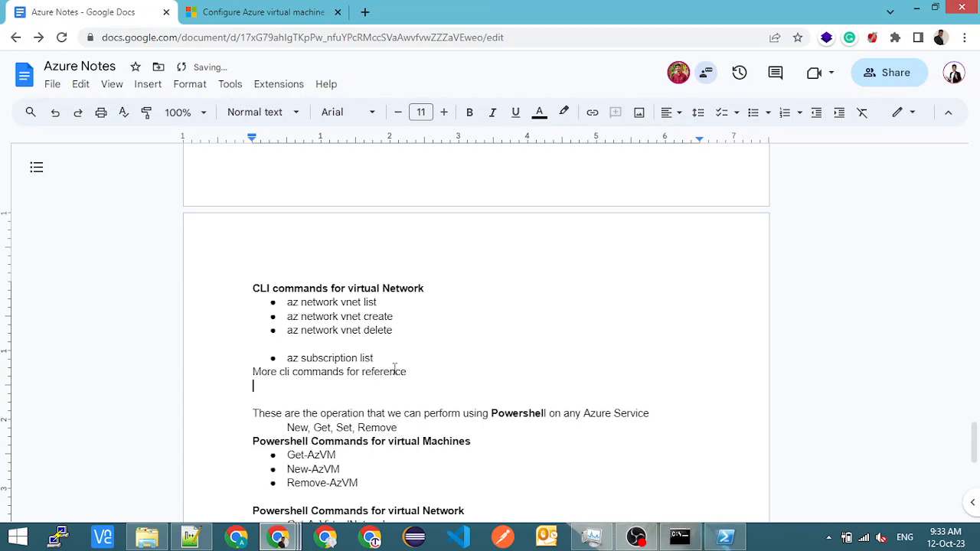
pyautogui.hotkey('ctrl', 'v')
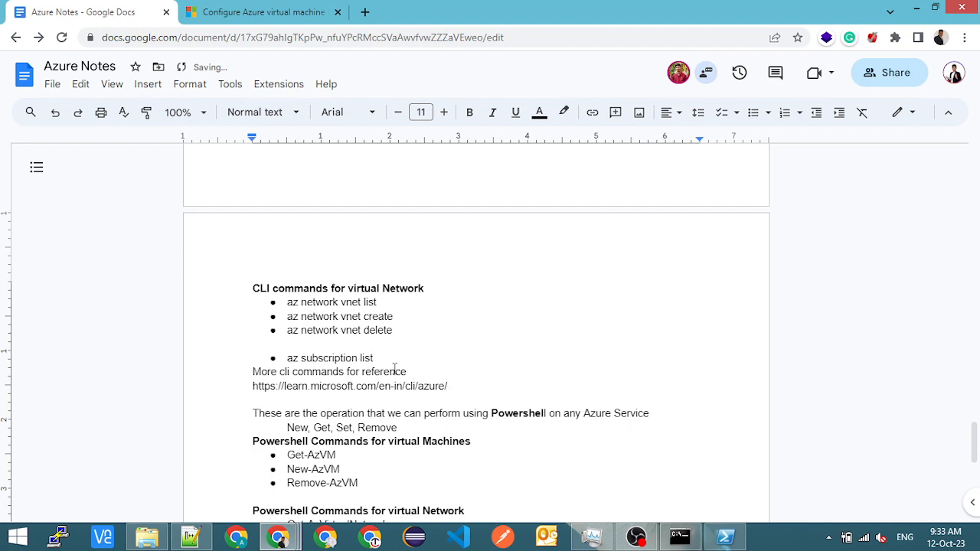
pyautogui.press('Return')
pyautogui.press('Up')
pyautogui.press('Up')
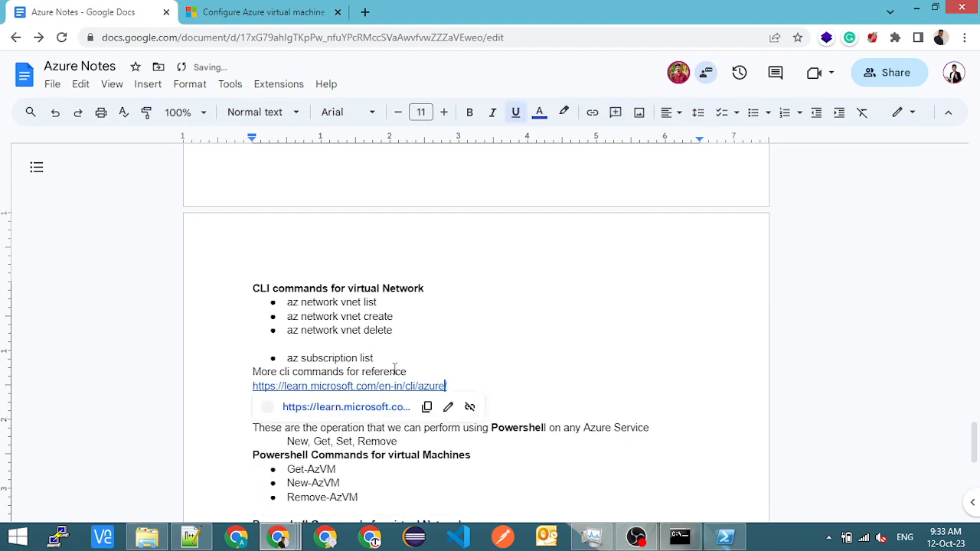
pyautogui.press('Delete')
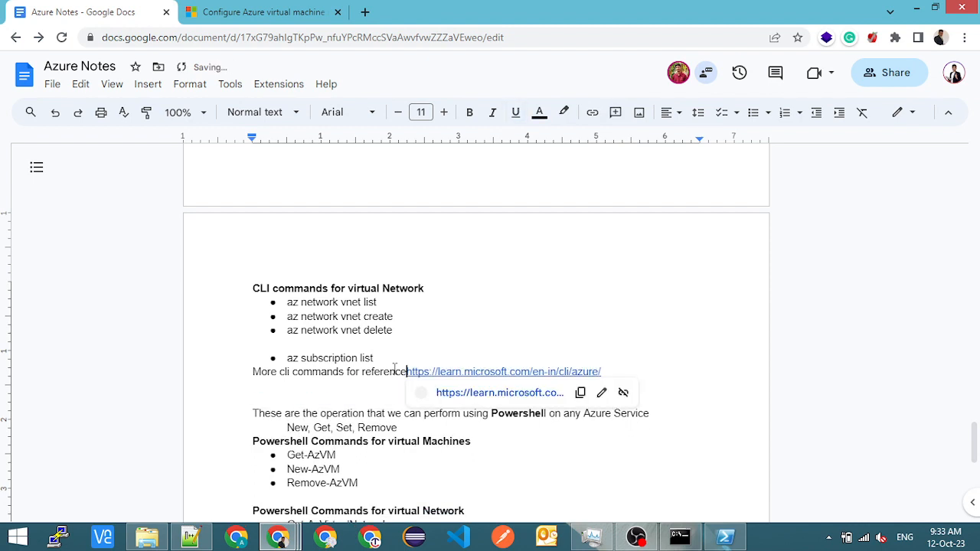
pyautogui.write('-')
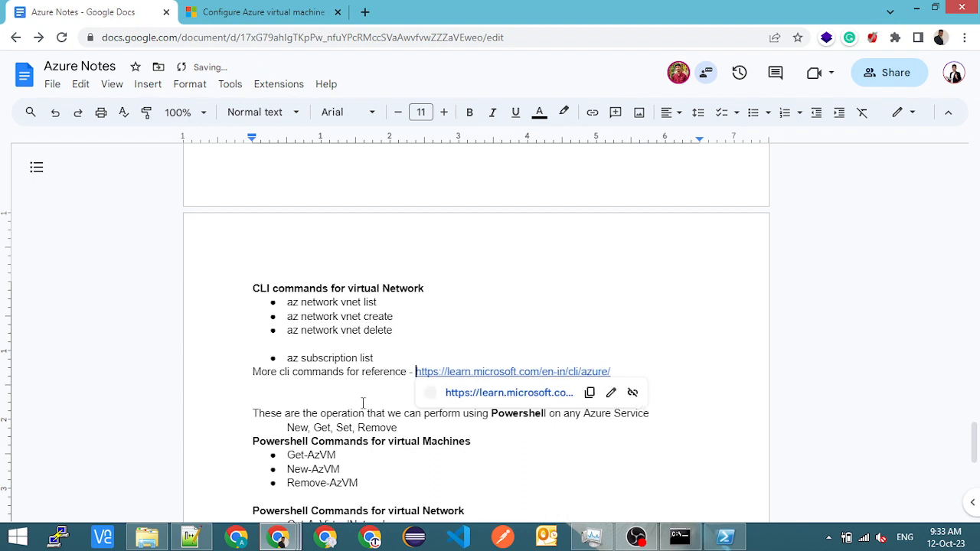
# - Replace "cli" with "CLI" in the reference line and highlight "subscription" in the bullet above it
pyautogui.click(319, 384)
pyautogui.doubleClick(284, 371)
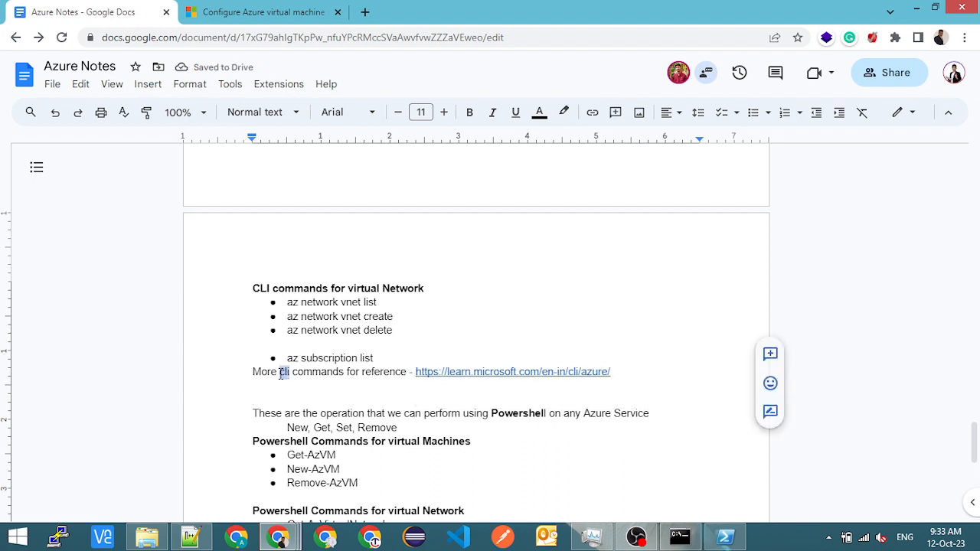
pyautogui.write('CLI')
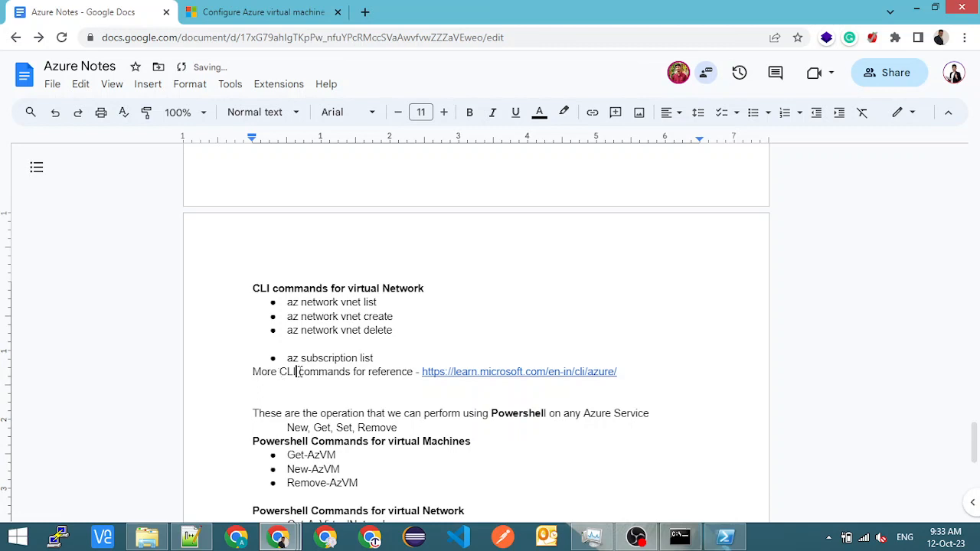
pyautogui.click(410, 321)
pyautogui.doubleClick(348, 356)
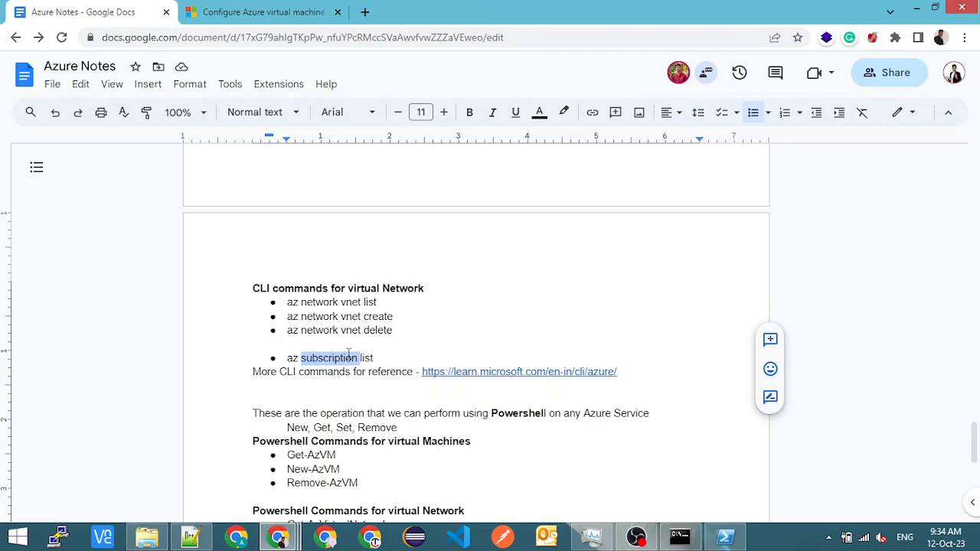
pyautogui.click(508, 272)
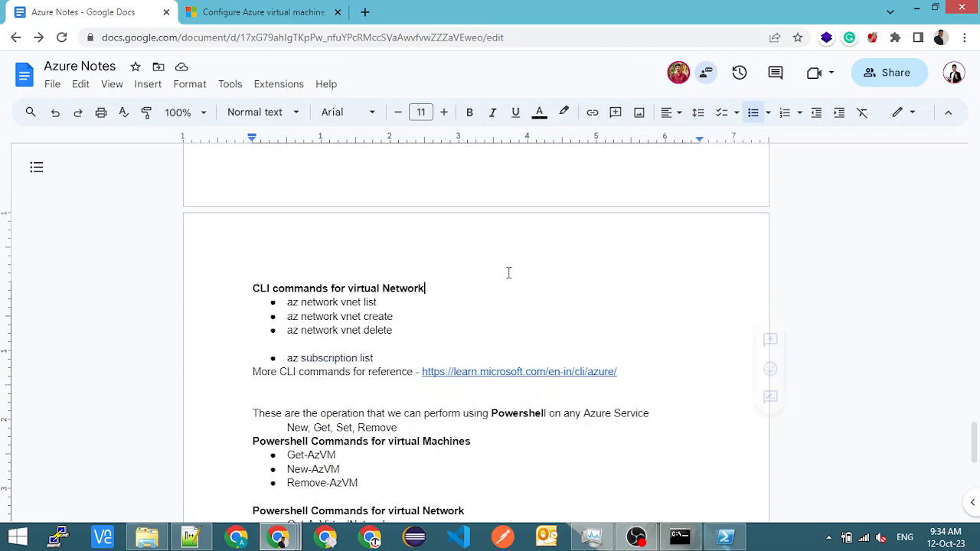
# - Switch from the notes to the Azure portal, open the Virtual machines page and close the Cloud Shell
pyautogui.doubleClick(509, 262)
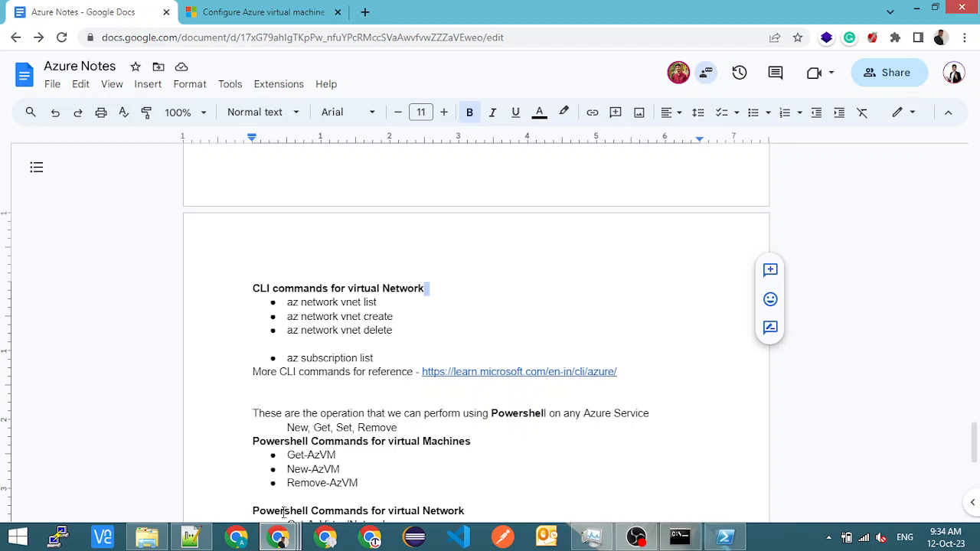
pyautogui.moveTo(280, 536)
pyautogui.click(131, 465)
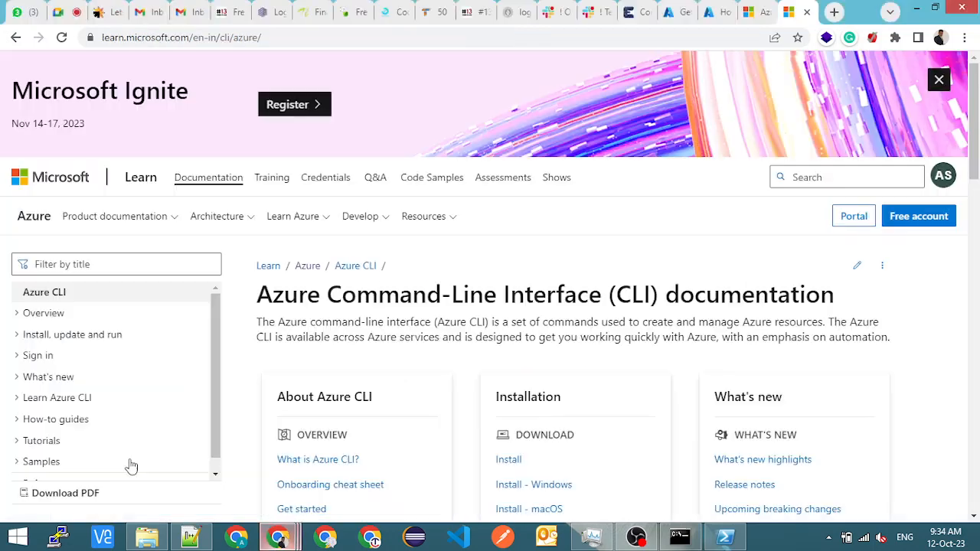
pyautogui.click(723, 10)
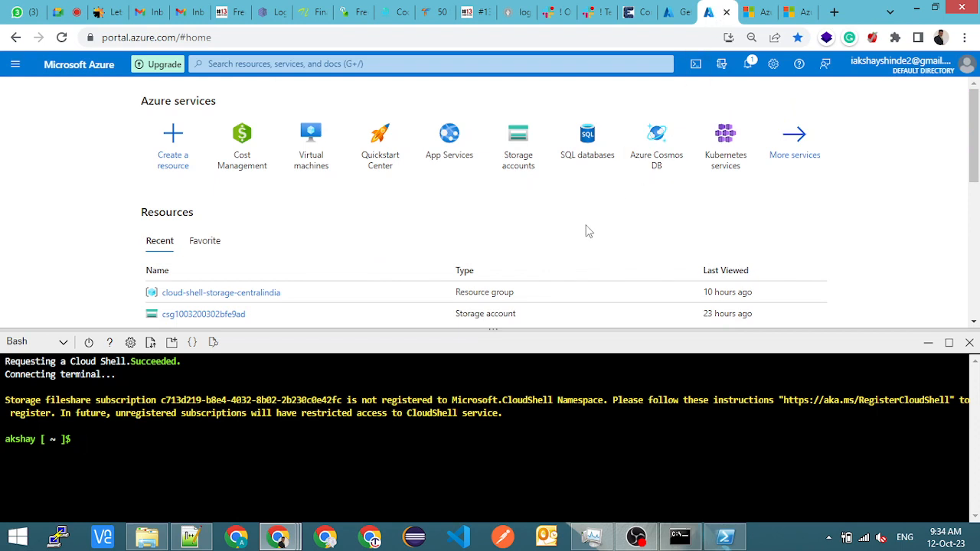
pyautogui.click(310, 153)
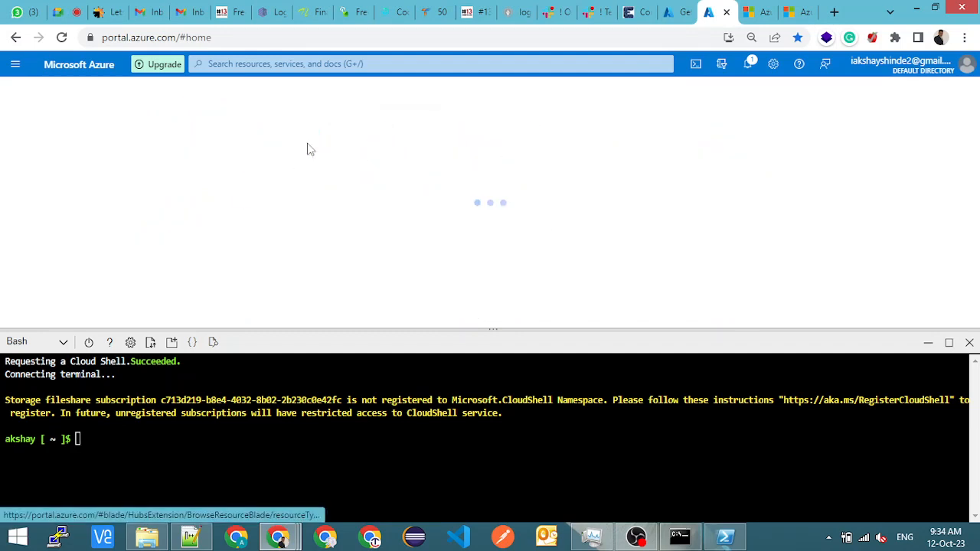
pyautogui.click(969, 342)
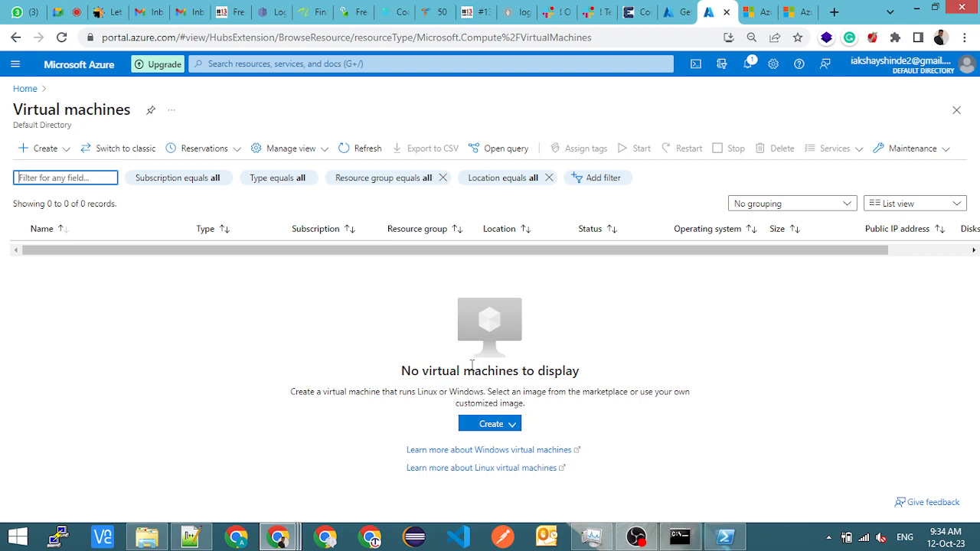
# - Start creating an Azure virtual machine and assign it to the existing resource group cloud-shell-storage-centralindia
pyautogui.click(40, 148)
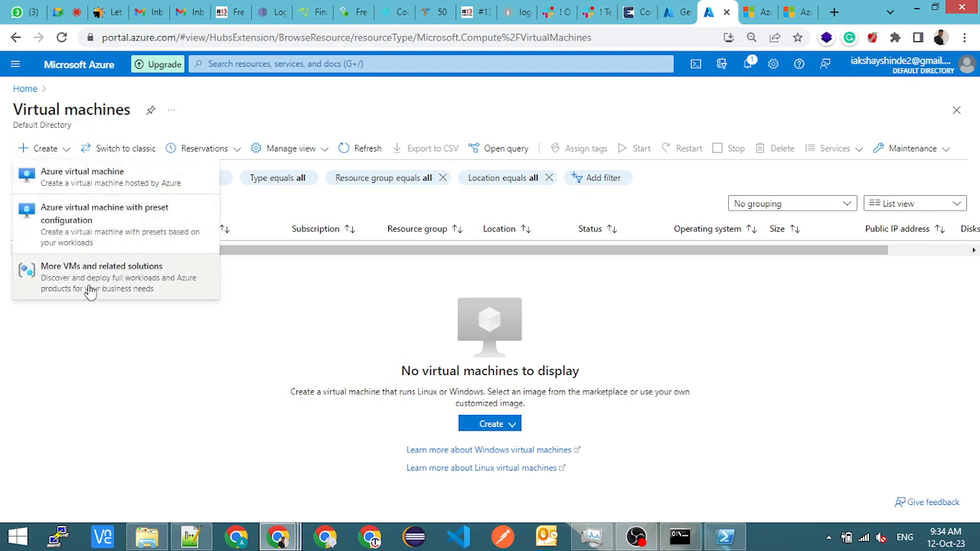
pyautogui.click(66, 173)
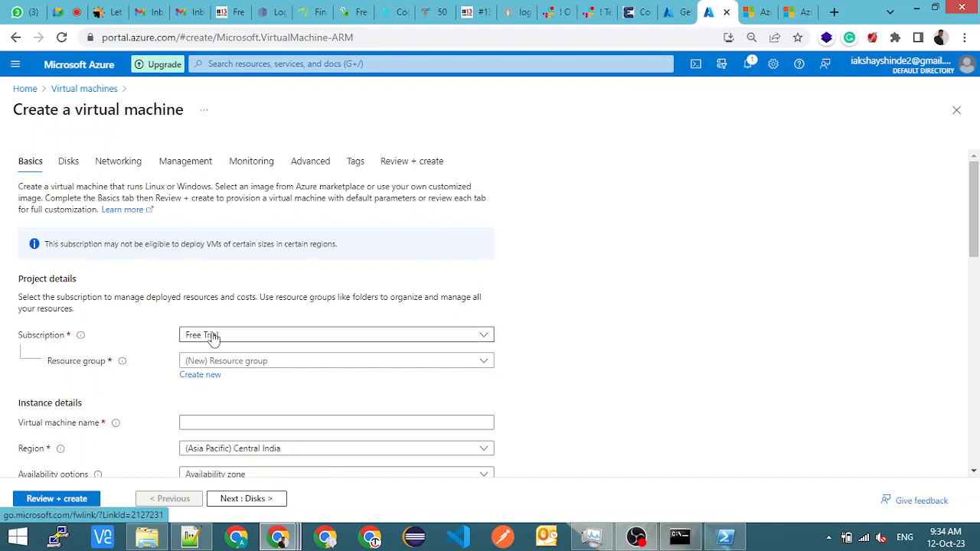
pyautogui.click(231, 363)
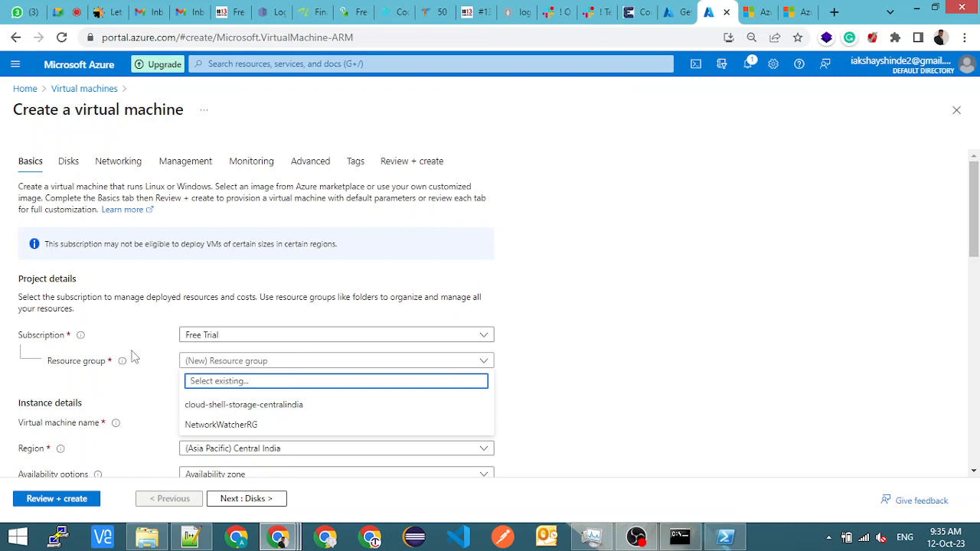
pyautogui.click(227, 407)
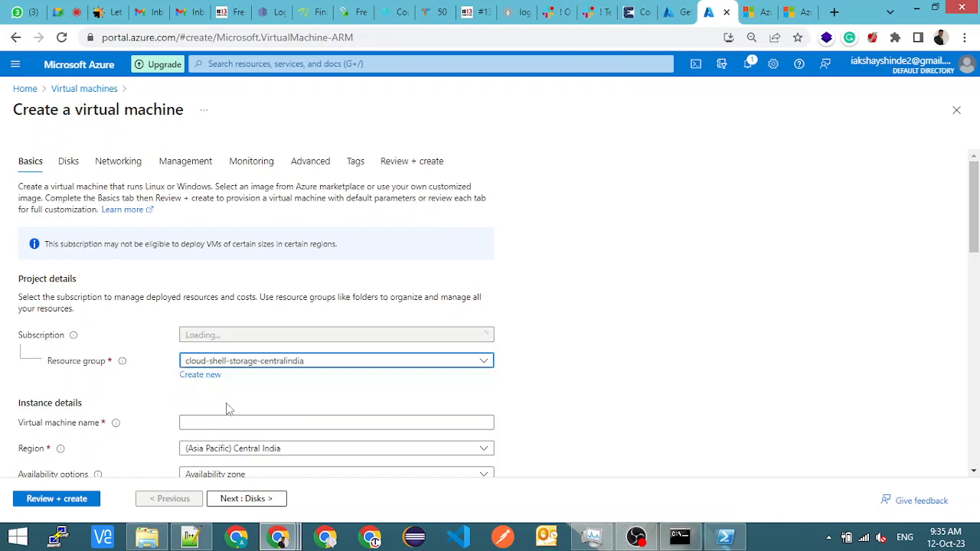
# - Name the virtual machine Azure-Training
pyautogui.click(196, 420)
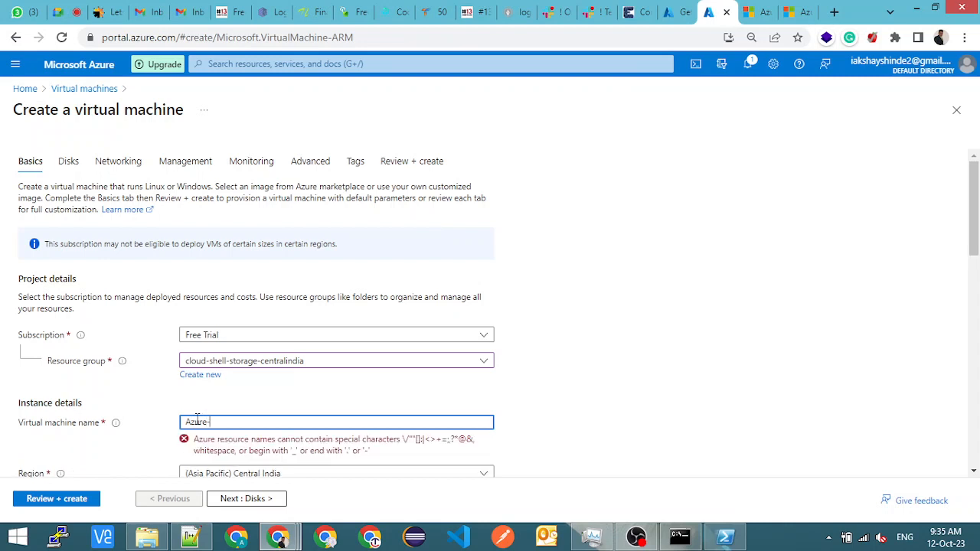
pyautogui.write('raining')
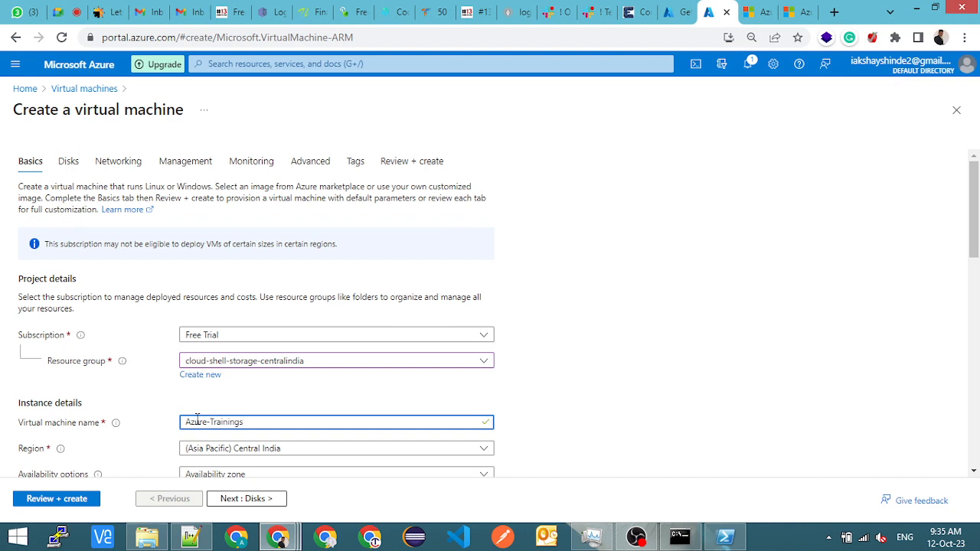
pyautogui.click(277, 395)
# - Keep the security type Trusted launch virtual machines and choose the image Windows 10 Pro, version 22H2 - x64 Gen2
pyautogui.scroll(-2, 277, 395)
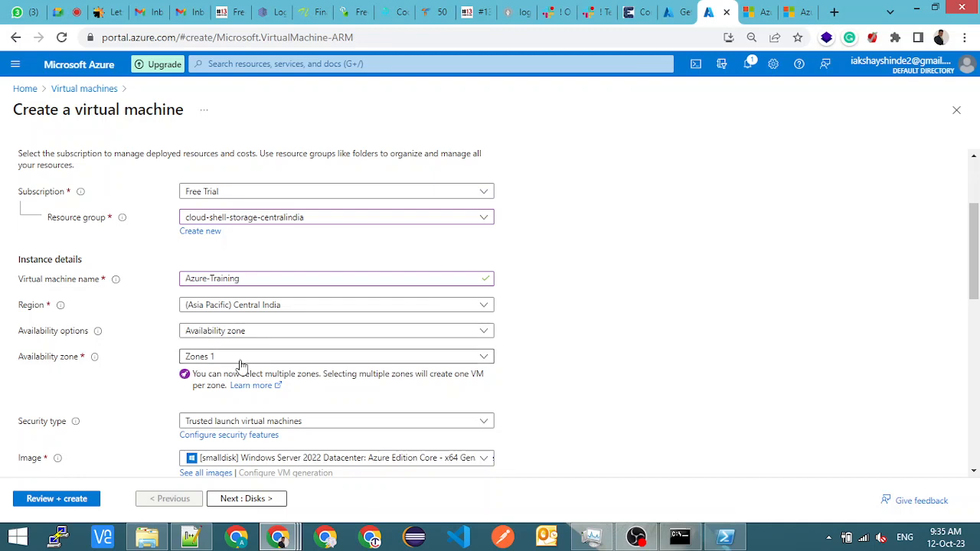
pyautogui.scroll(-2, 241, 366)
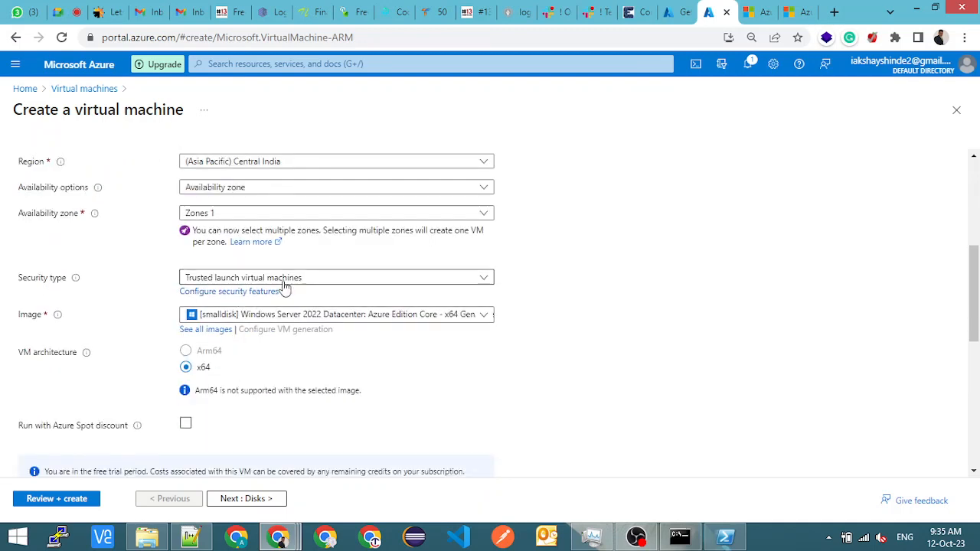
pyautogui.click(339, 282)
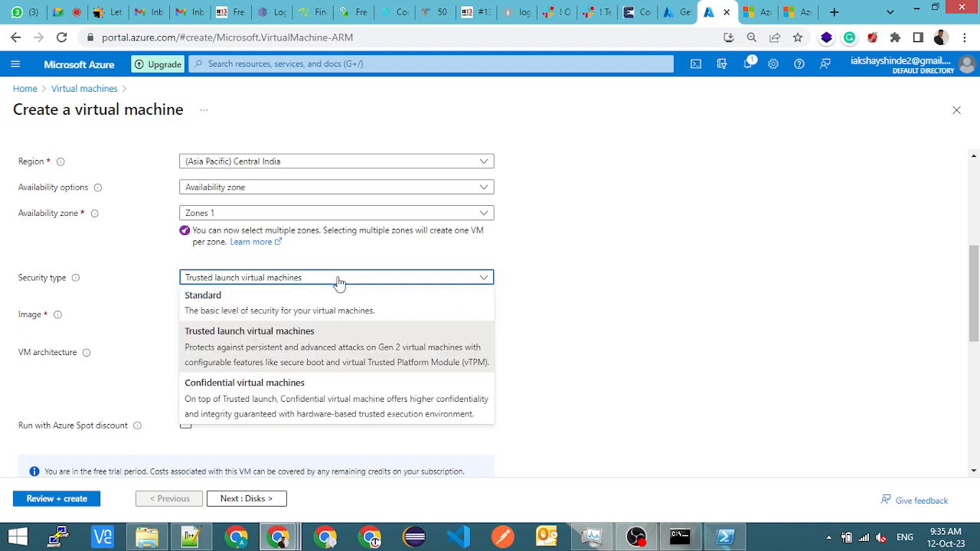
pyautogui.click(271, 355)
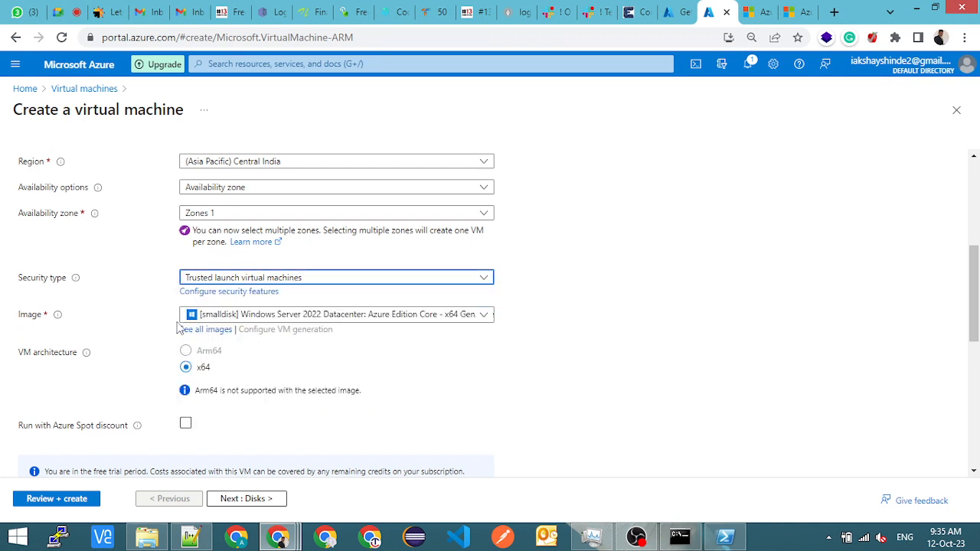
pyautogui.click(296, 319)
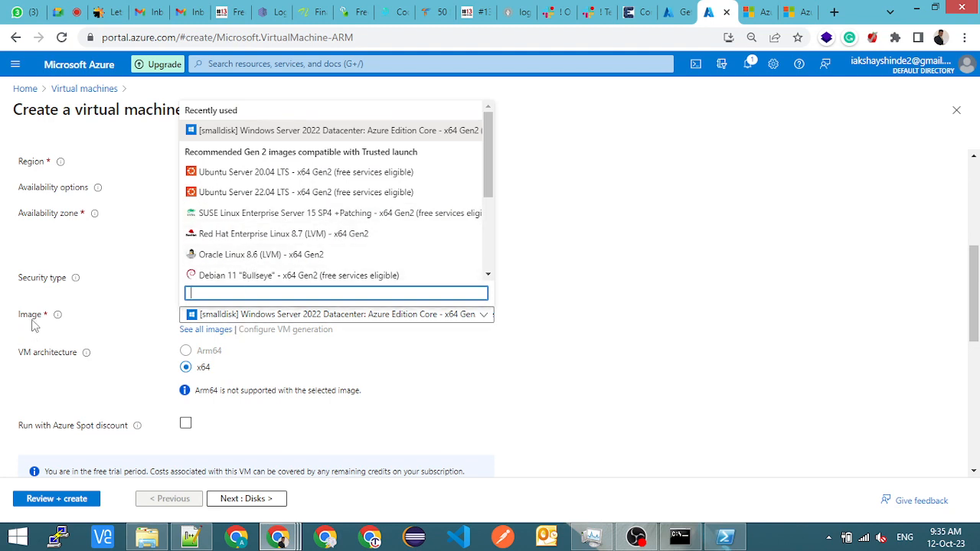
pyautogui.scroll(-3, 328, 231)
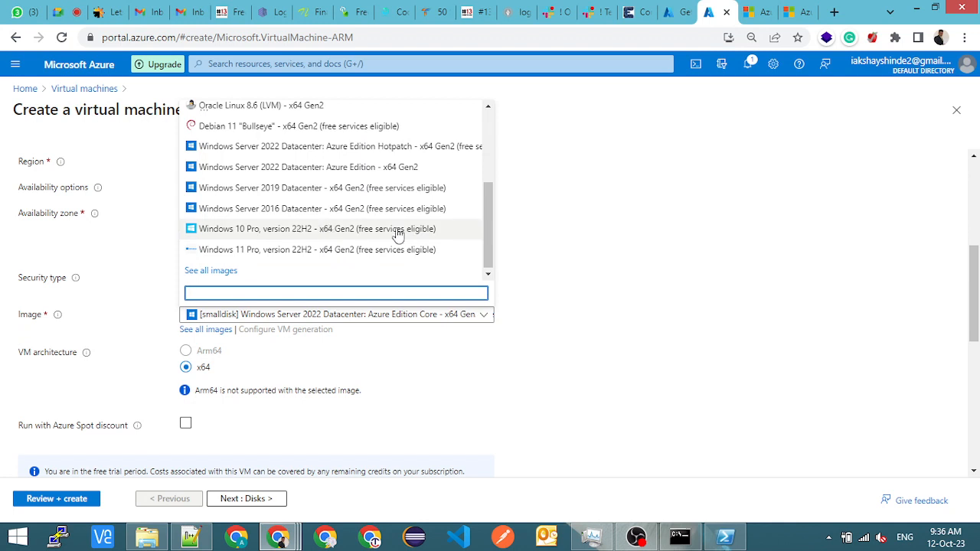
pyautogui.click(267, 229)
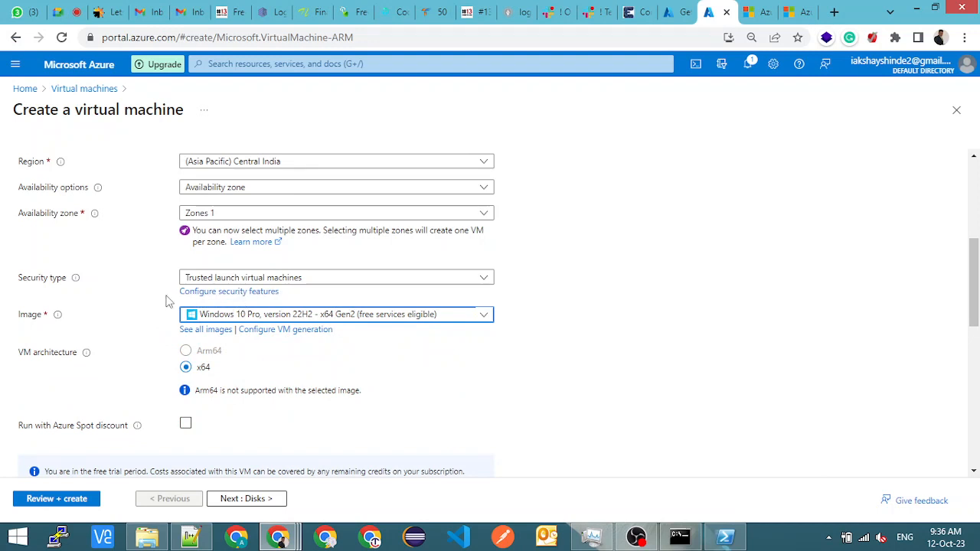
# - Keep the size Standard_B1s (1 vcpu, 1 GiB memory) and fill in the administrator account's username
pyautogui.scroll(-1, 175, 331)
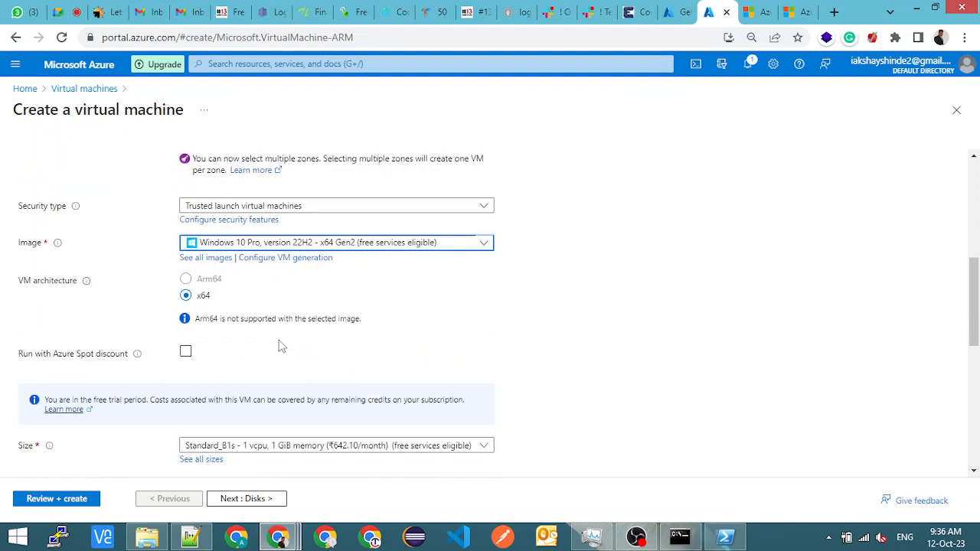
pyautogui.scroll(-1, 279, 344)
pyautogui.scroll(-2, 279, 343)
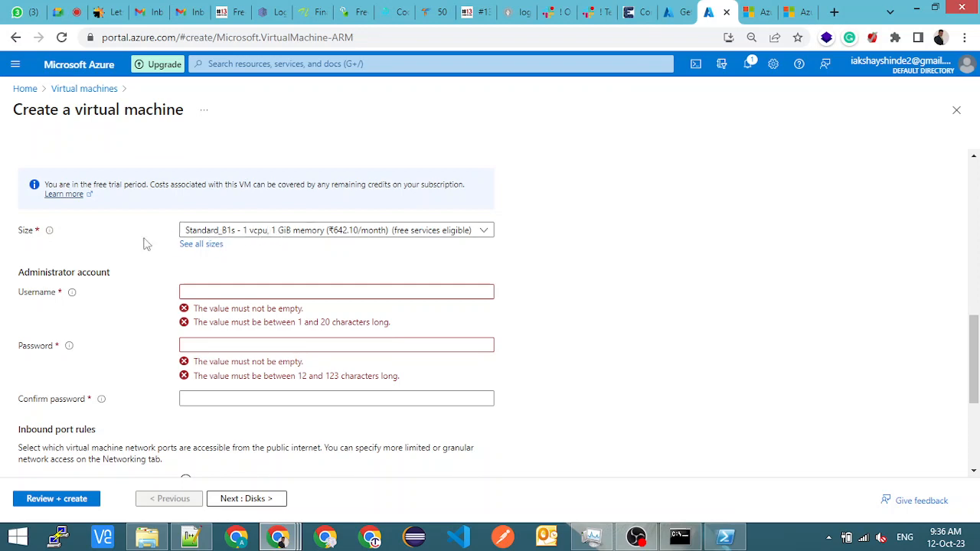
pyautogui.scroll(1, 124, 244)
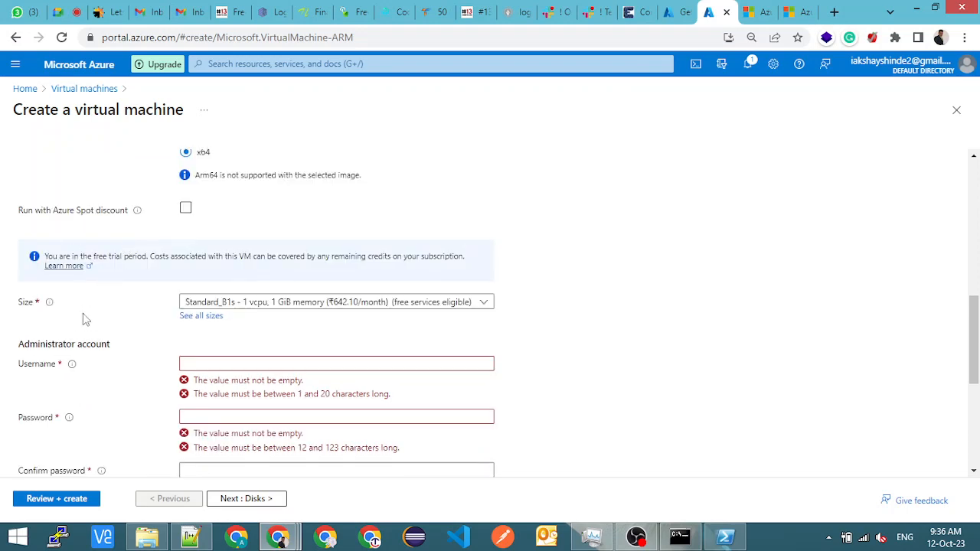
pyautogui.click(279, 304)
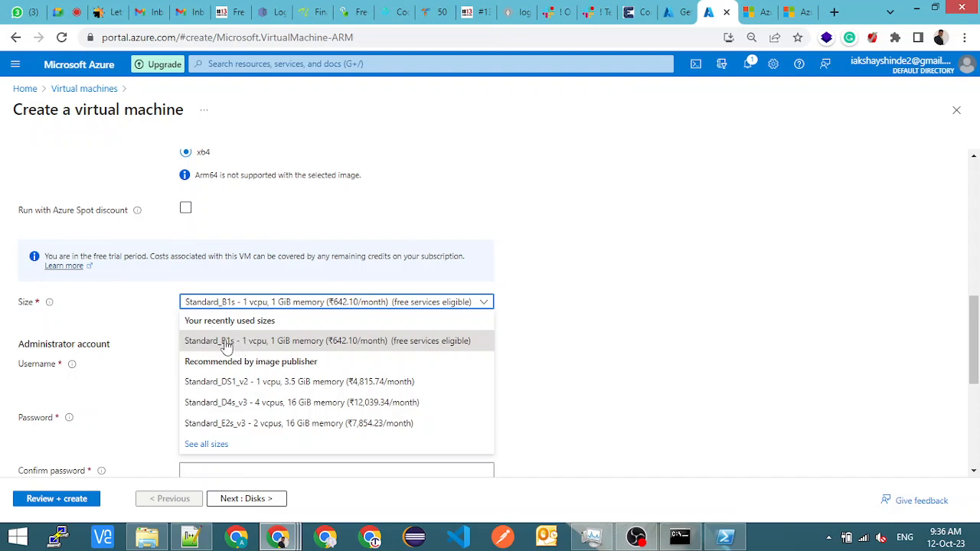
pyautogui.click(404, 345)
pyautogui.click(233, 360)
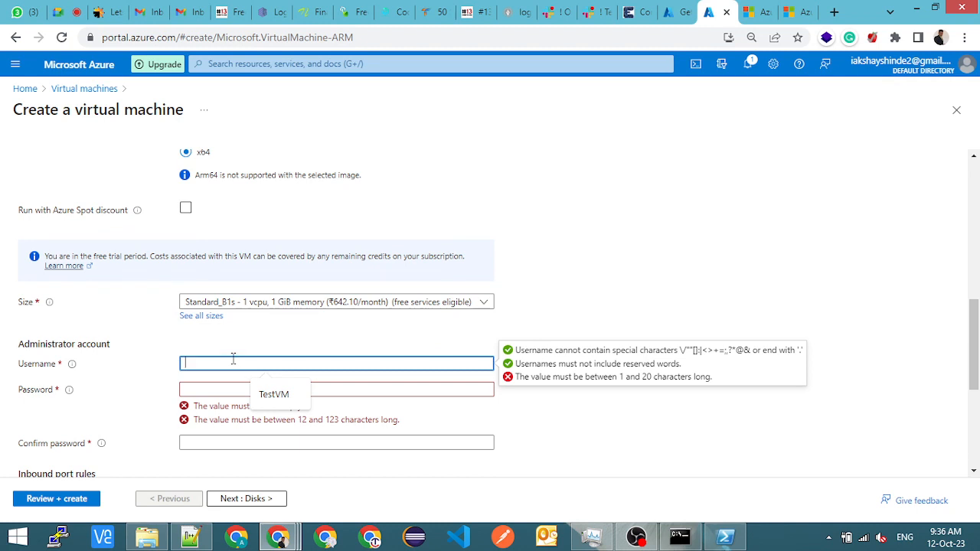
pyautogui.write('akshay')
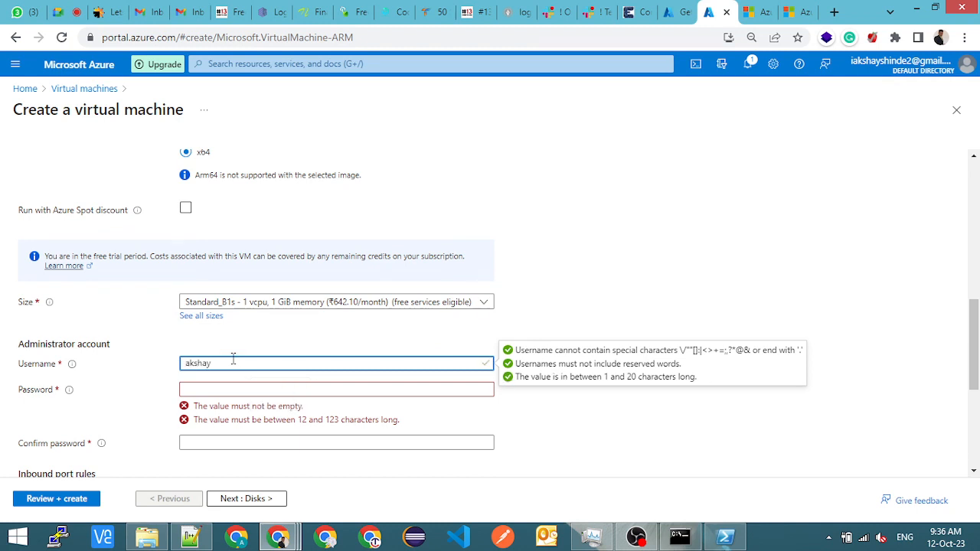
# - Enter a password for the administrator account, clearing the first entry and retyping it
pyautogui.click(259, 391)
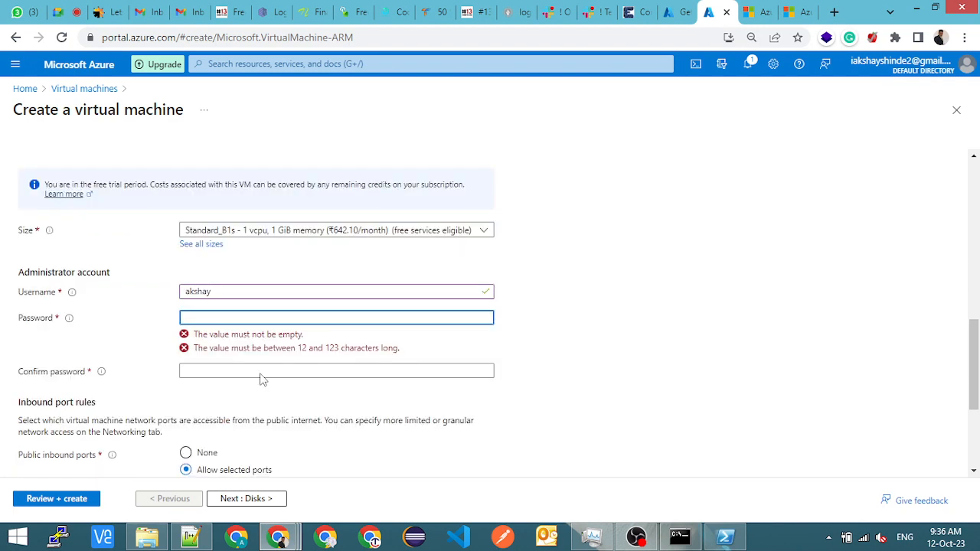
pyautogui.scroll(-1, 260, 378)
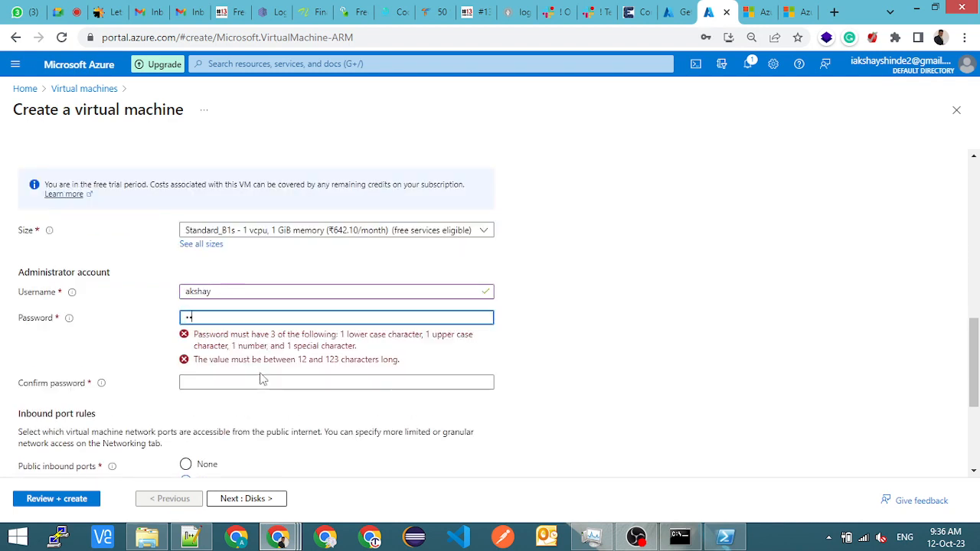
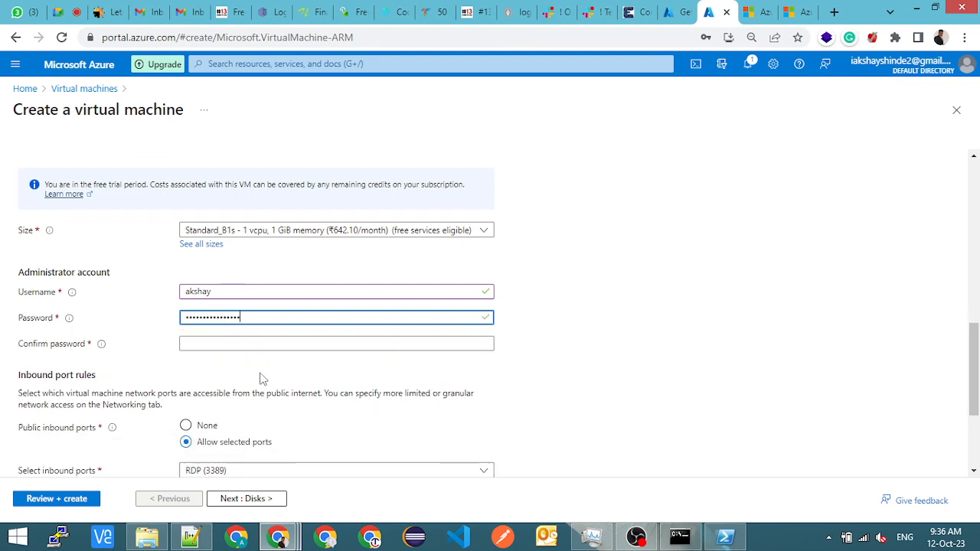
# - Fill in the administrator account's password confirmation, replacing the first entry with a retyped one
pyautogui.click(266, 342)
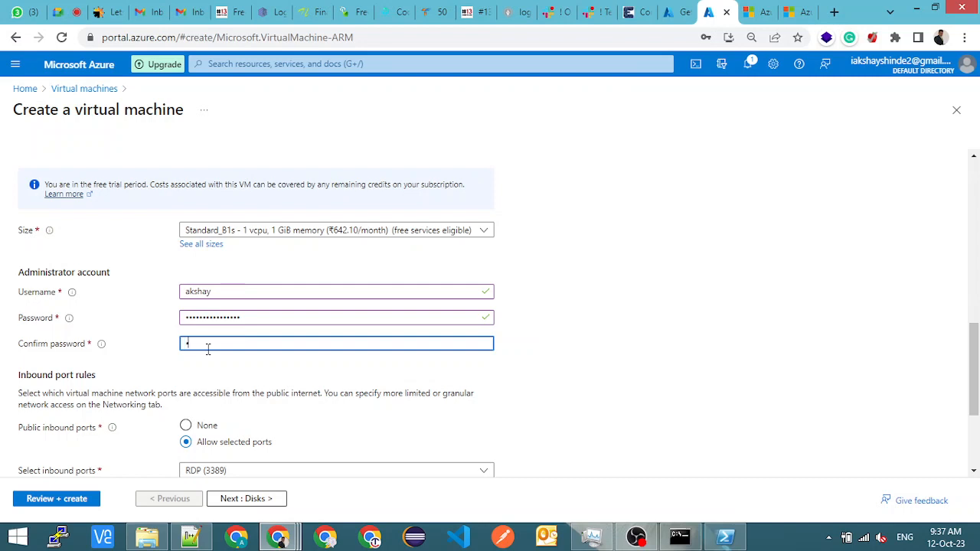
pyautogui.write('•')
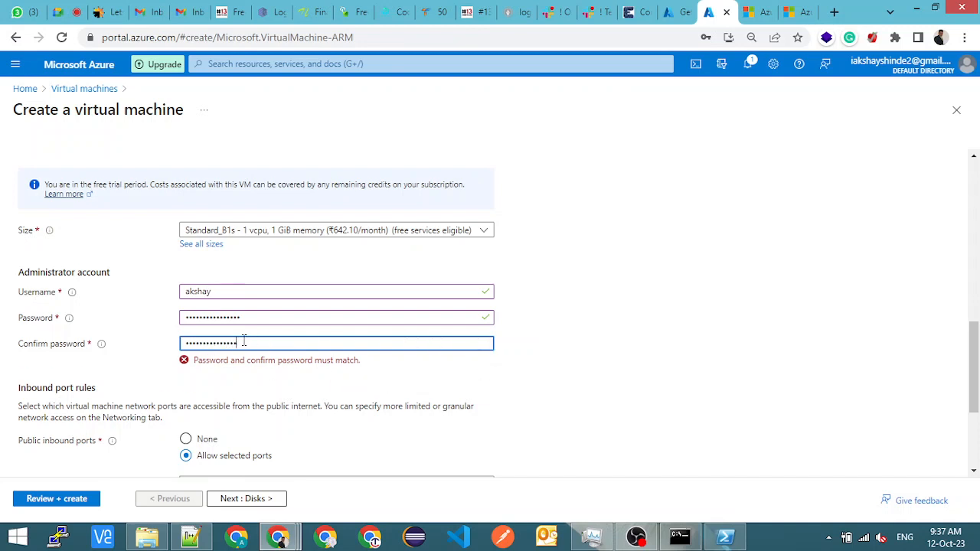
pyautogui.moveTo(243, 340); pyautogui.dragTo(169, 346)
pyautogui.write('•')
pyautogui.click(538, 348)
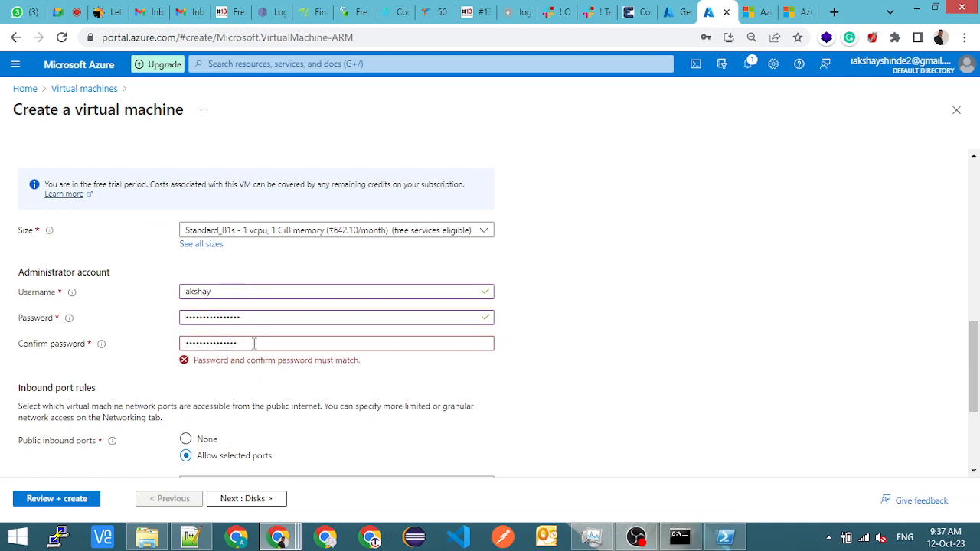
# - Replace the administrator account password with one that matches the password confirmation
pyautogui.moveTo(254, 344); pyautogui.dragTo(140, 346)
pyautogui.moveTo(259, 316); pyautogui.dragTo(173, 318)
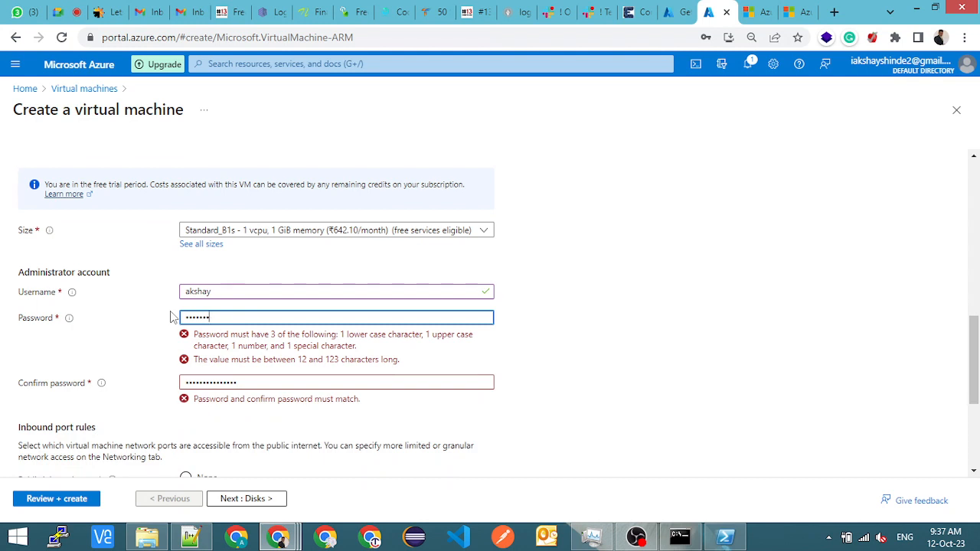
pyautogui.click(283, 345)
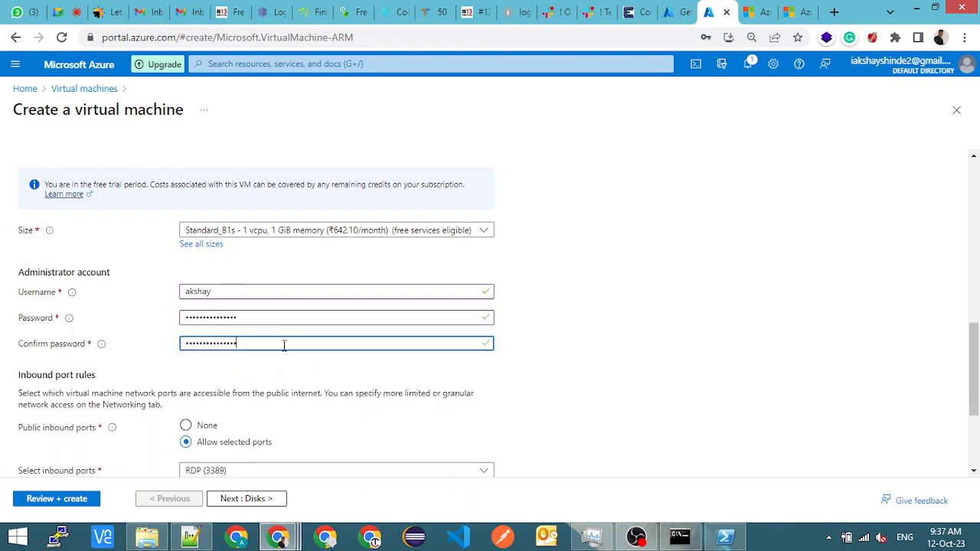
# - Review the selectable public inbound ports for the virtual machine, keeping RDP (3389) allowed
pyautogui.click(524, 368)
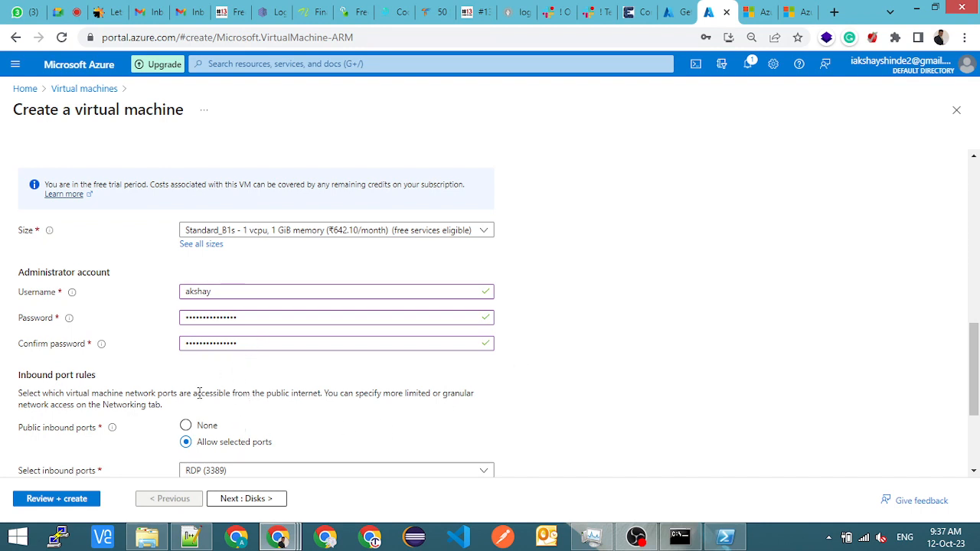
pyautogui.scroll(-2, 199, 394)
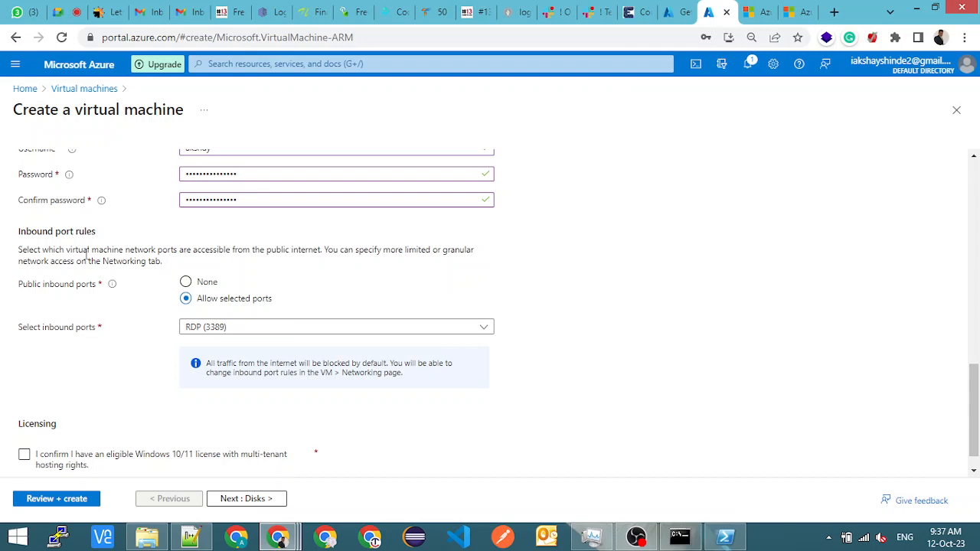
pyautogui.click(216, 329)
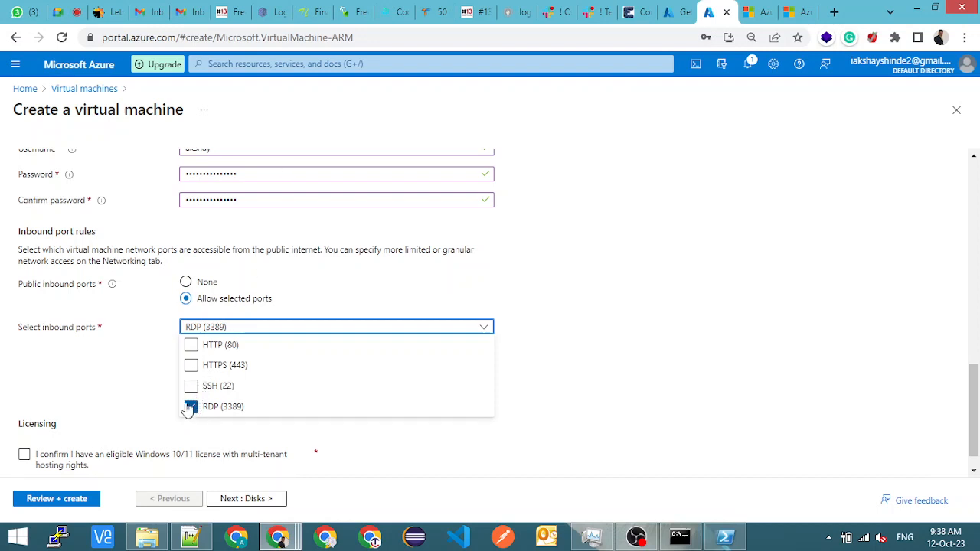
pyautogui.click(140, 368)
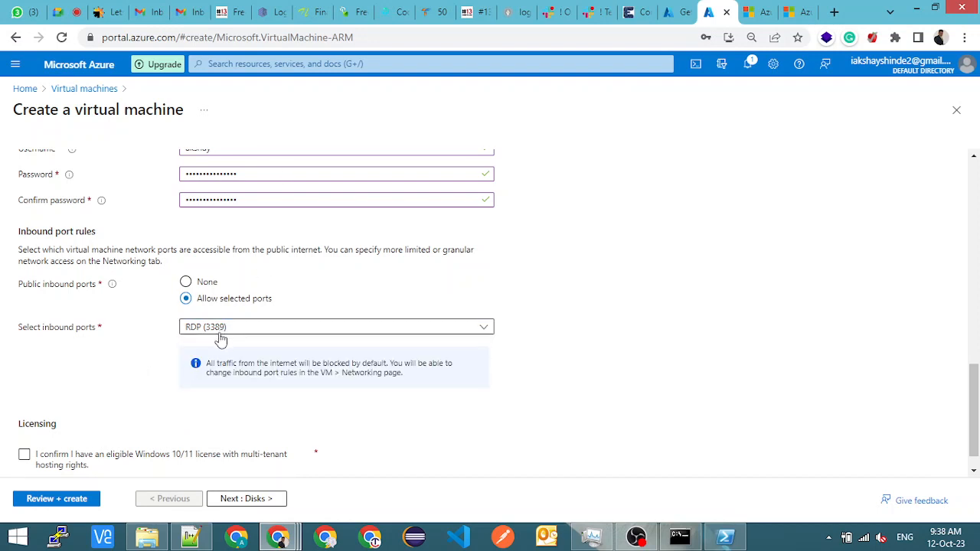
# - Confirm having an eligible Windows 10/11 license with multi-tenant hosting rights and continue to the disk settings
pyautogui.scroll(-1, 149, 386)
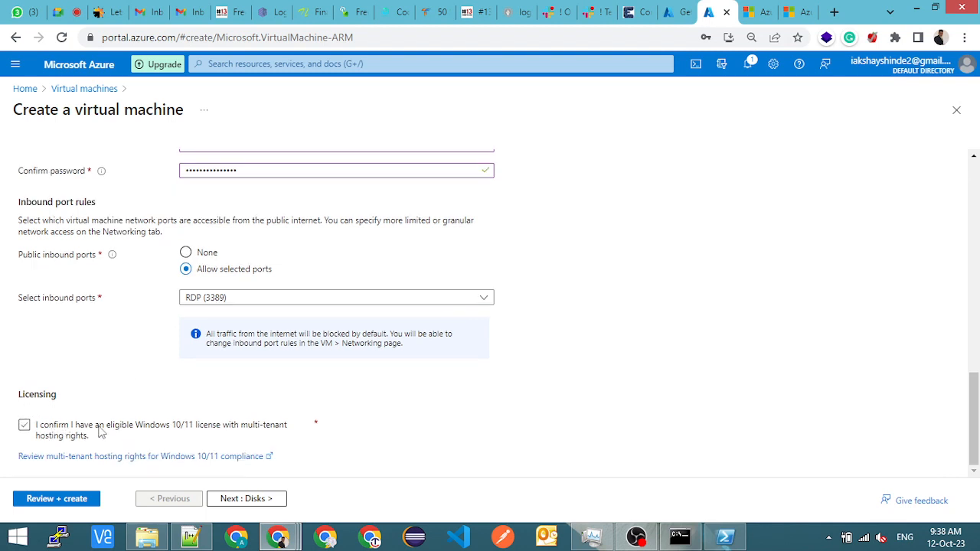
pyautogui.click(67, 438)
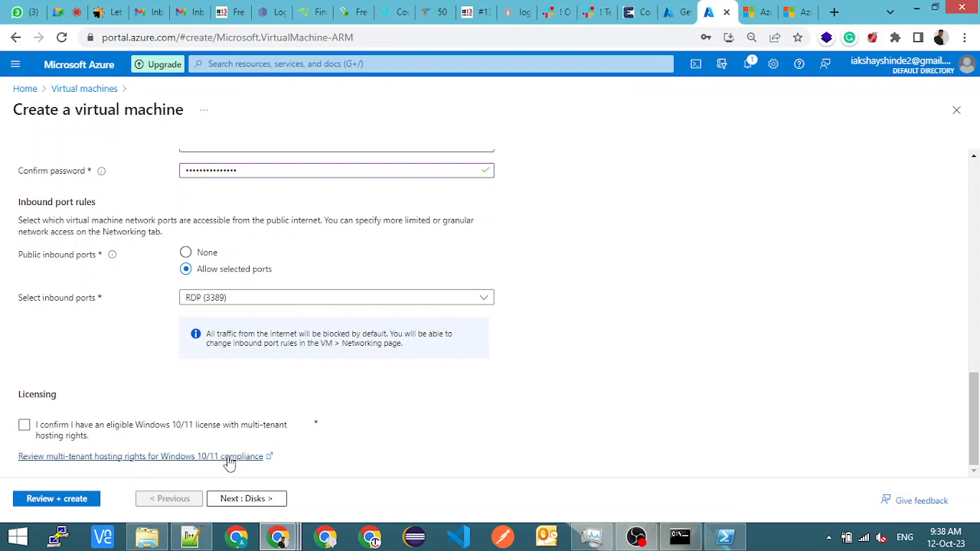
pyautogui.click(37, 431)
pyautogui.click(28, 430)
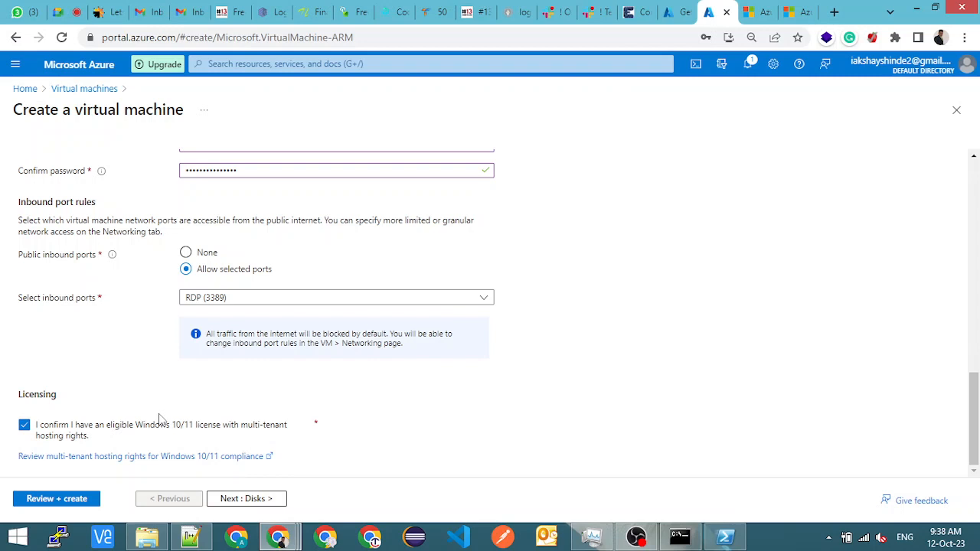
pyautogui.click(243, 500)
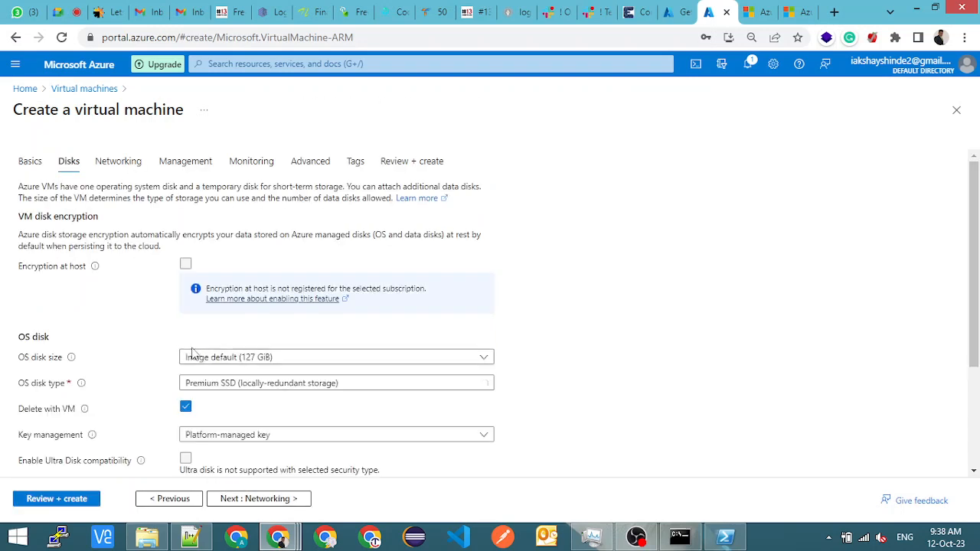
# - Keep the OS disk at Image default (127 GiB) size and Premium SSD (locally-redundant storage) type after reviewing the alternatives
pyautogui.scroll(-2, 130, 323)
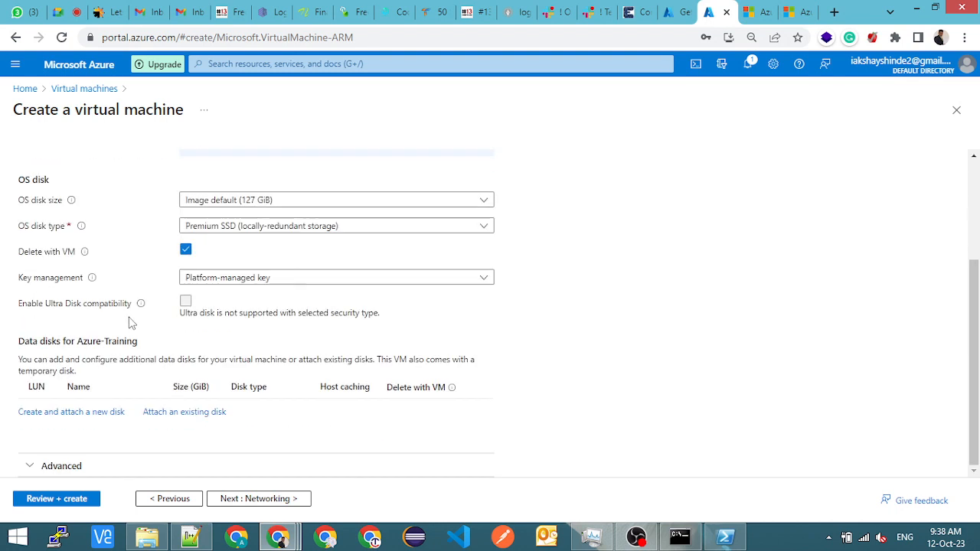
pyautogui.click(313, 203)
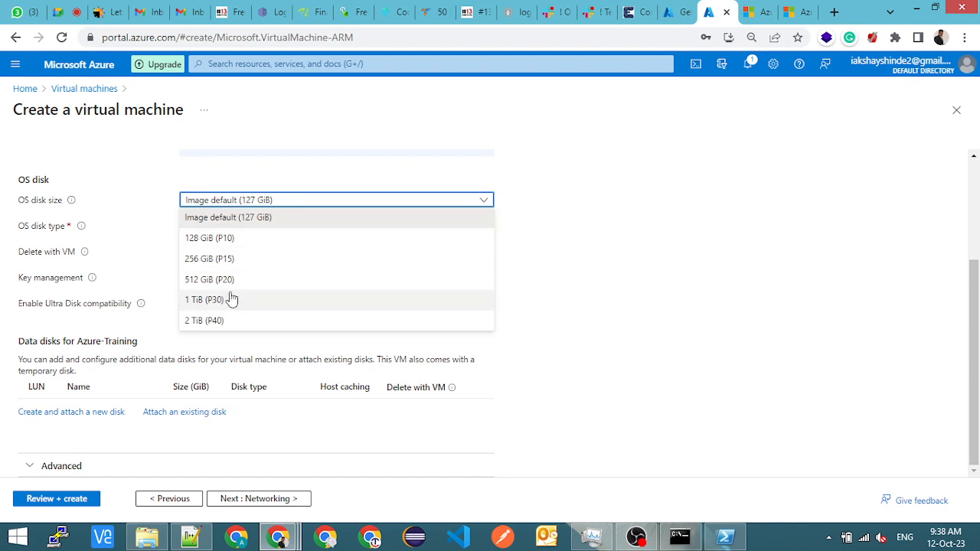
pyautogui.click(259, 221)
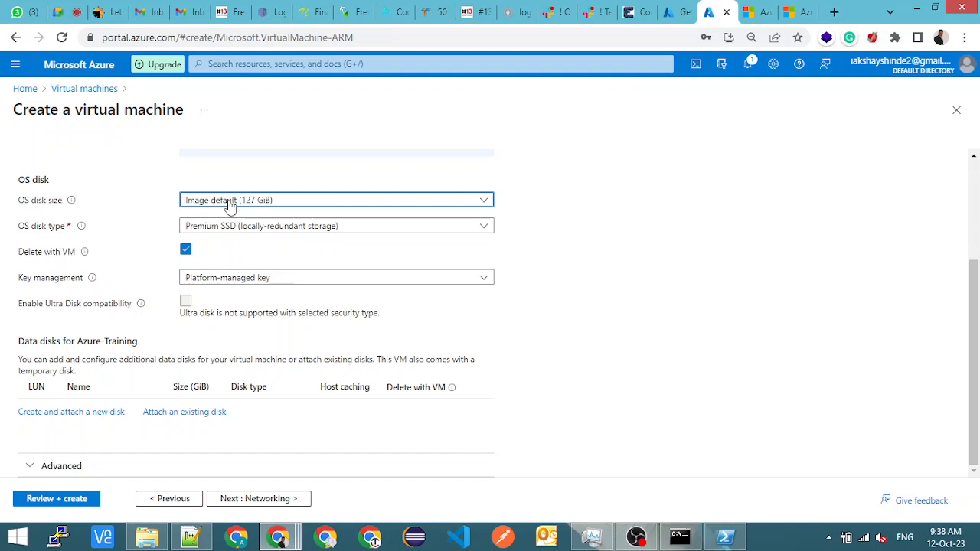
pyautogui.click(343, 229)
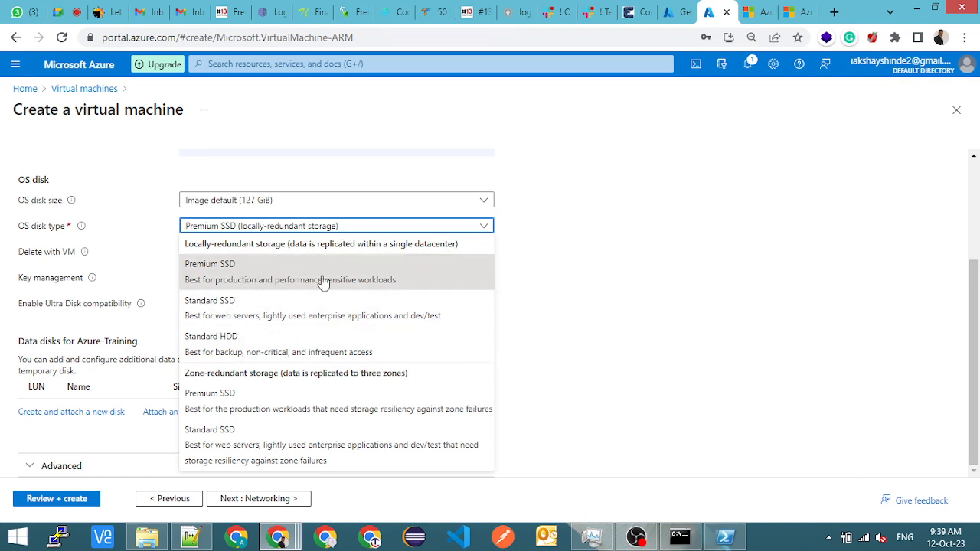
pyautogui.click(149, 222)
pyautogui.click(234, 229)
pyautogui.click(137, 228)
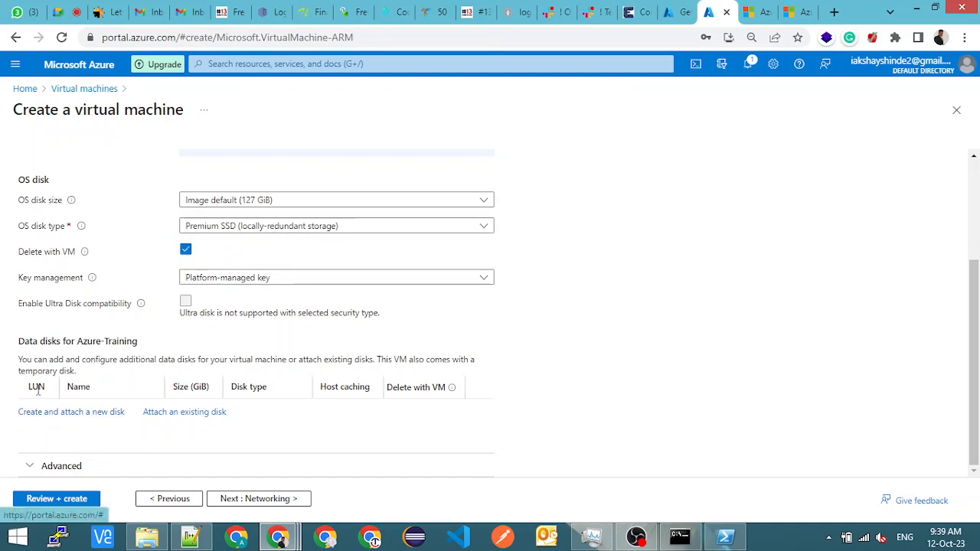
# - Review the data disk and advanced disk options without adding a disk, and continue to the networking settings
pyautogui.moveTo(105, 365); pyautogui.dragTo(226, 359)
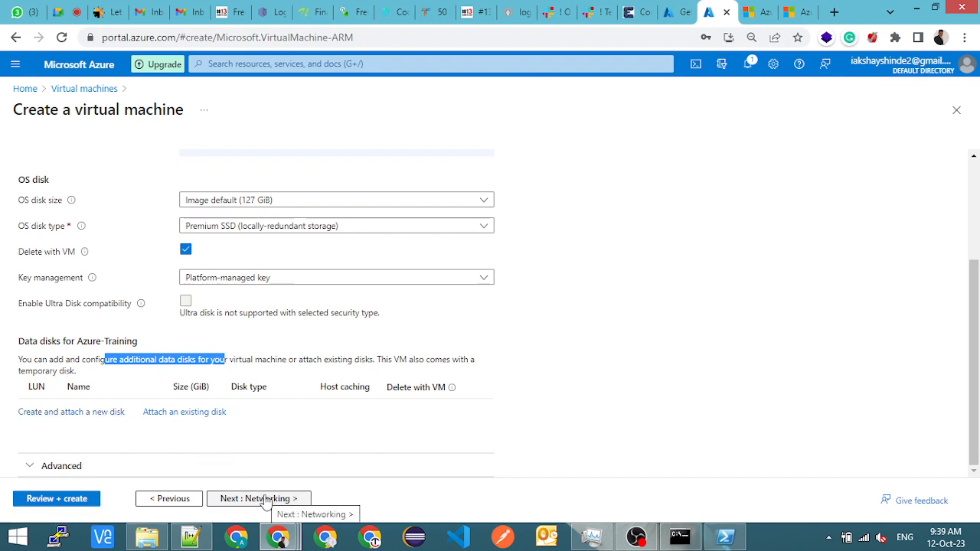
pyautogui.click(31, 464)
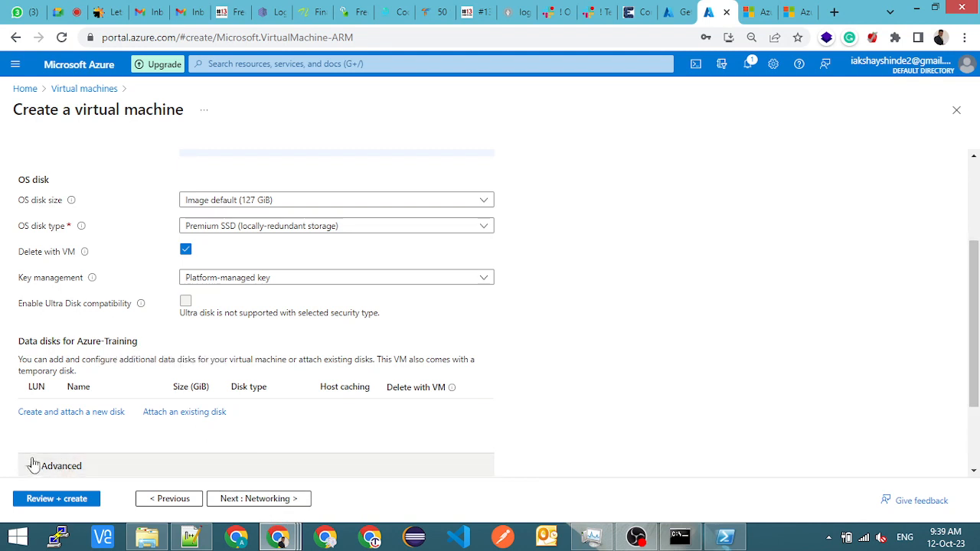
pyautogui.scroll(-2, 55, 422)
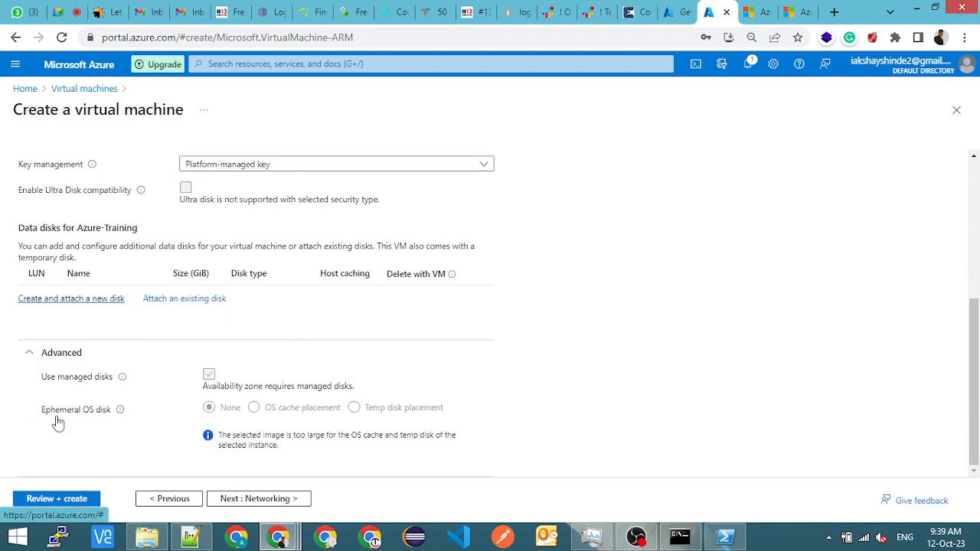
pyautogui.click(28, 354)
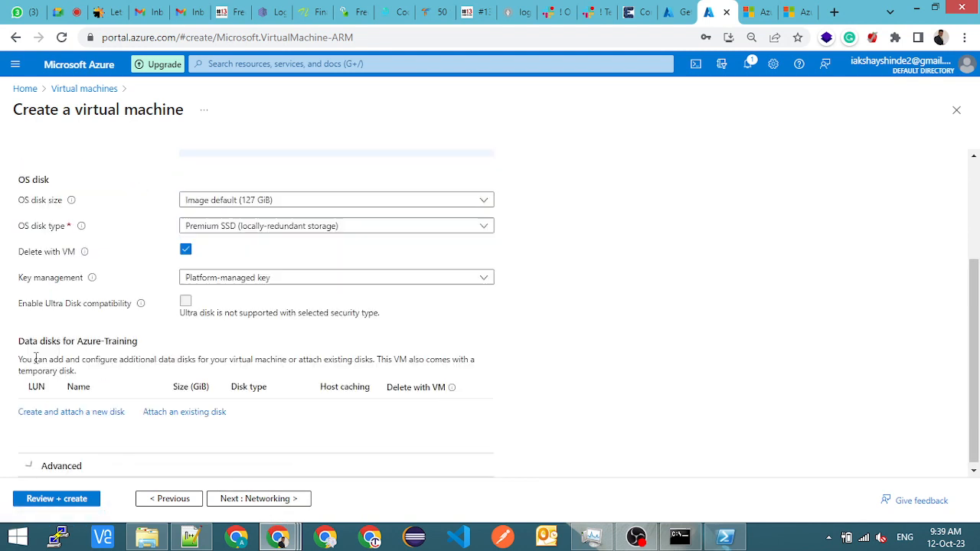
pyautogui.click(248, 499)
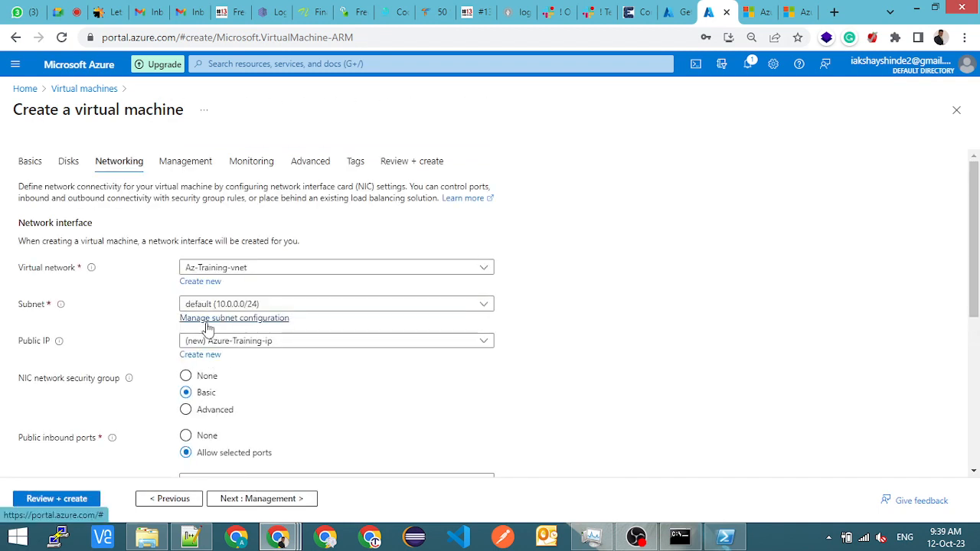
# - Check the available virtual networks and examine the default subnet's address range and available IPs in Az-Training-vnet
pyautogui.click(259, 270)
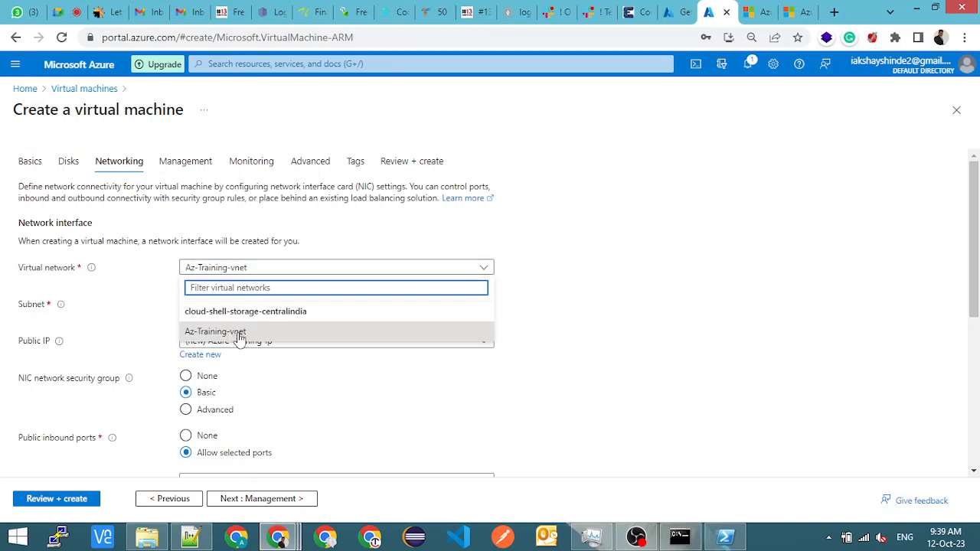
pyautogui.click(152, 290)
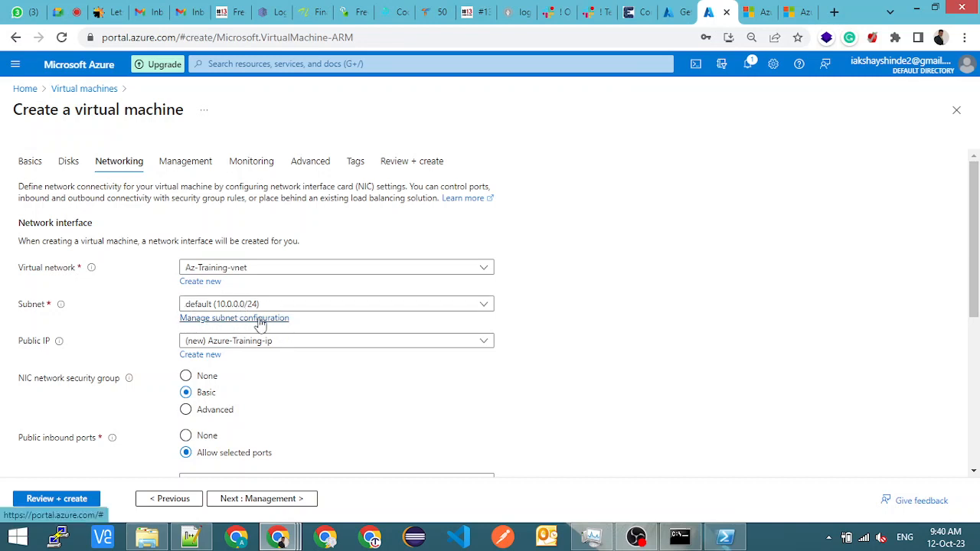
pyautogui.click(283, 309)
pyautogui.click(230, 324)
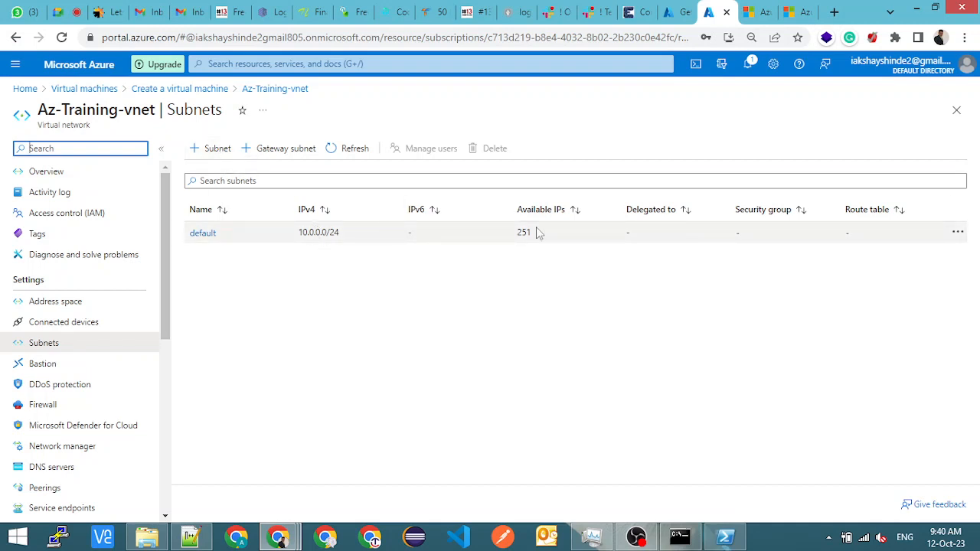
pyautogui.moveTo(327, 231); pyautogui.dragTo(342, 233)
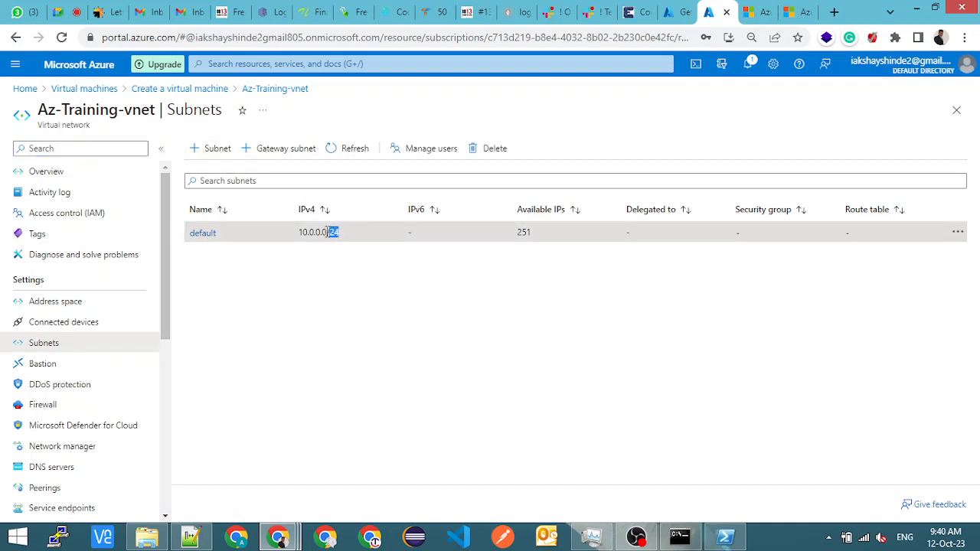
pyautogui.moveTo(518, 232); pyautogui.dragTo(535, 233)
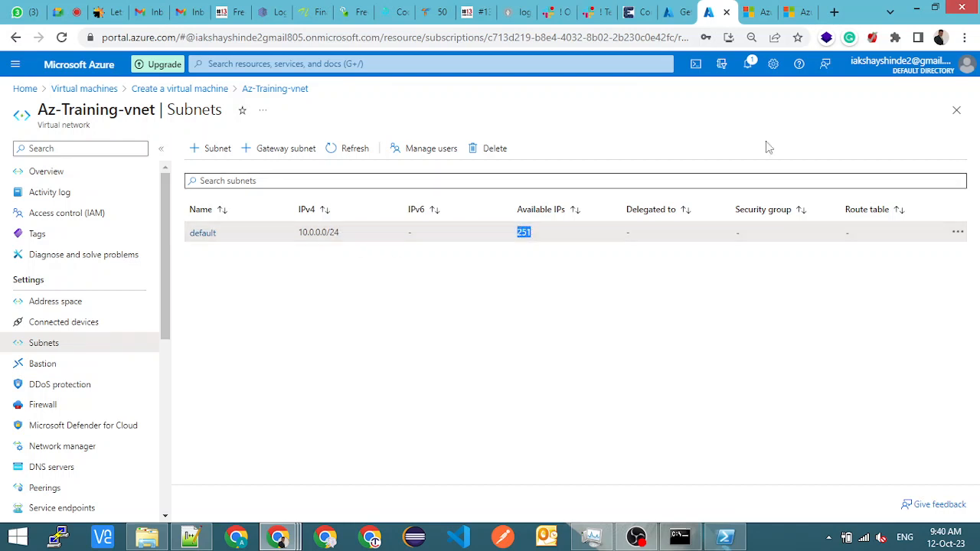
pyautogui.click(956, 111)
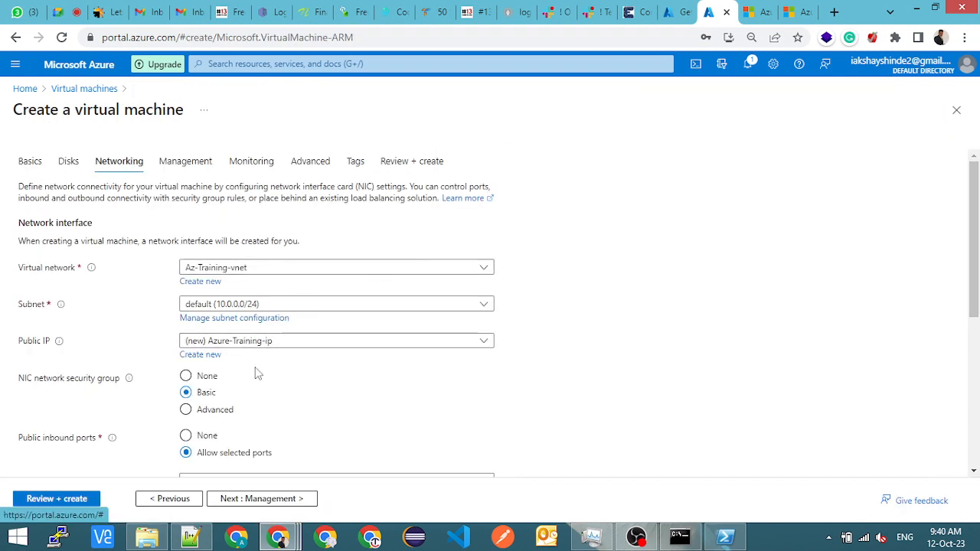
# - Review the public IP choices for the network interface, keeping (new) Azure-Training-ip
pyautogui.scroll(-1, 260, 355)
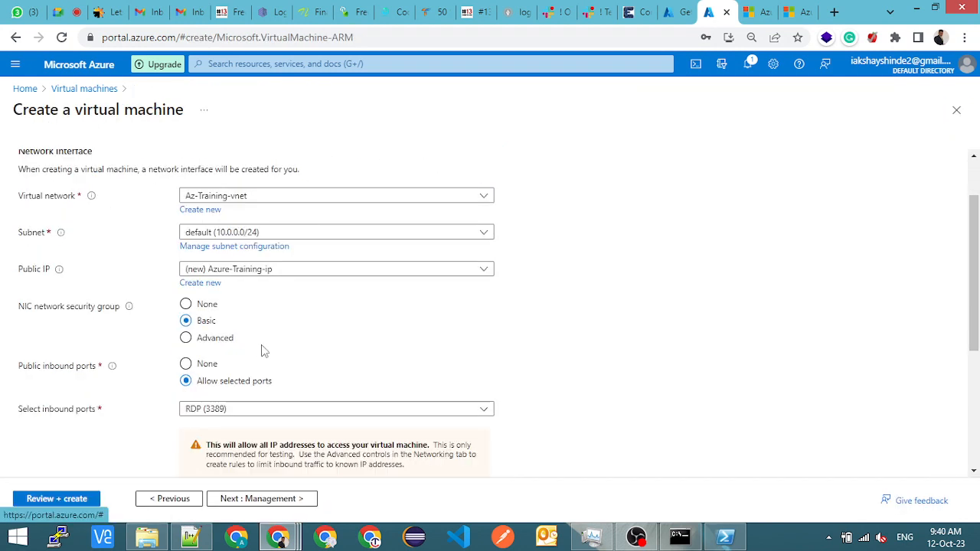
pyautogui.click(296, 274)
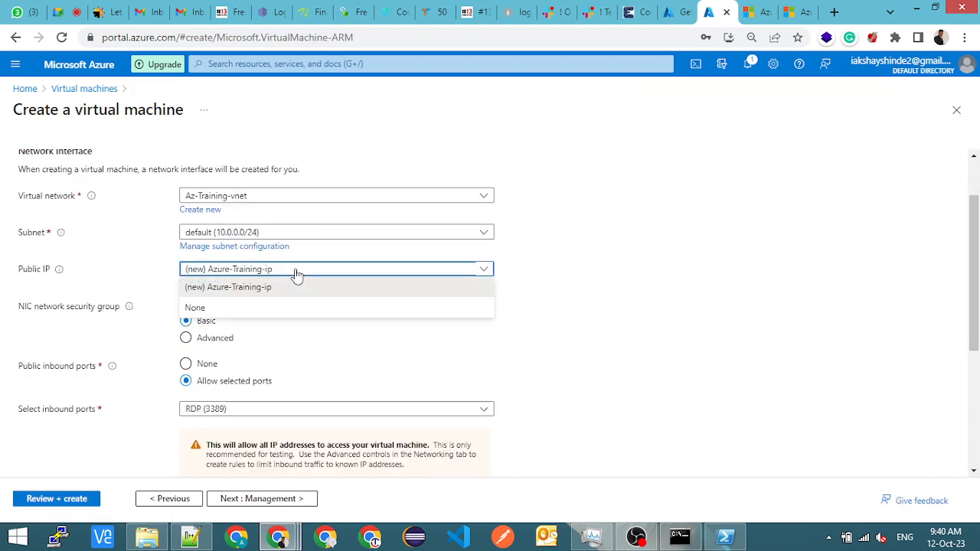
pyautogui.click(599, 253)
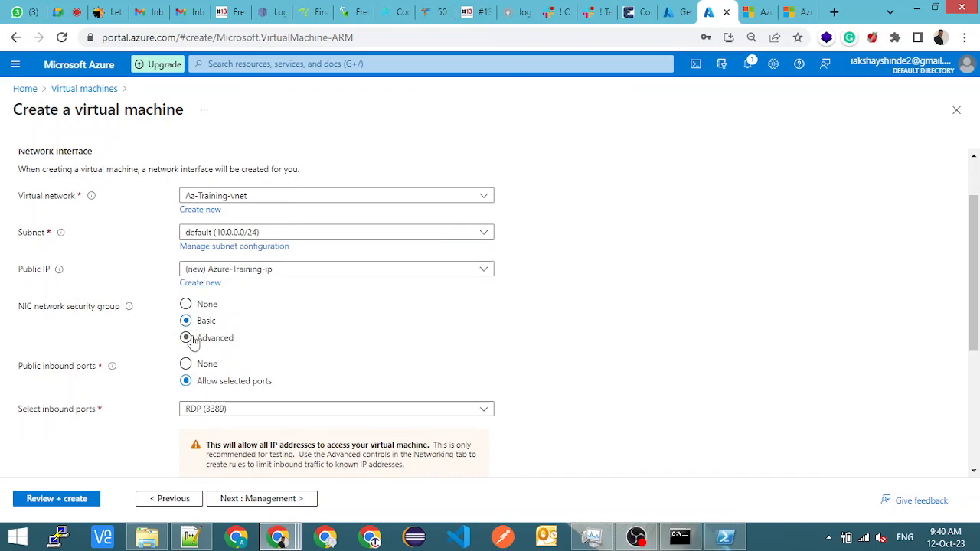
# - Enable deletion of the public IP and NIC when the VM is deleted, and continue to the management settings
pyautogui.scroll(-1, 280, 321)
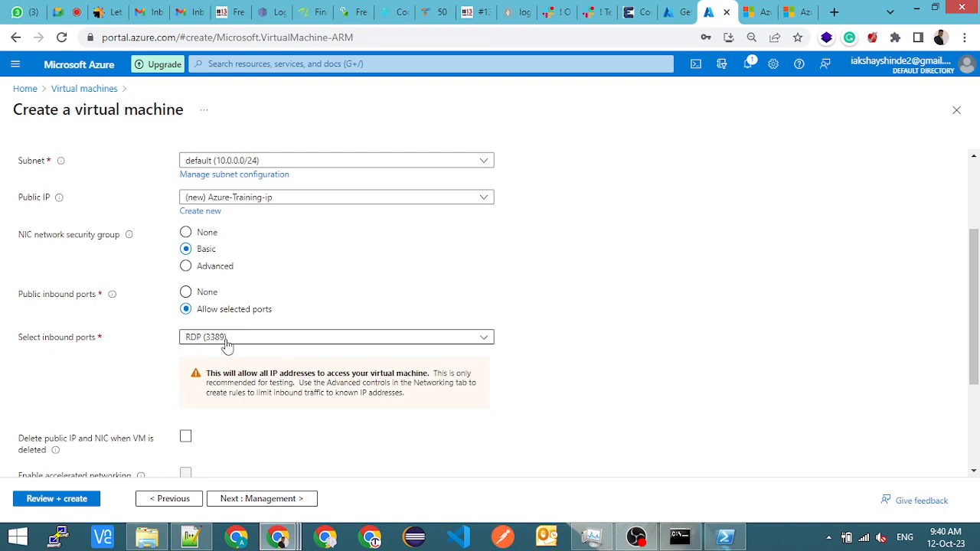
pyautogui.scroll(-2, 226, 344)
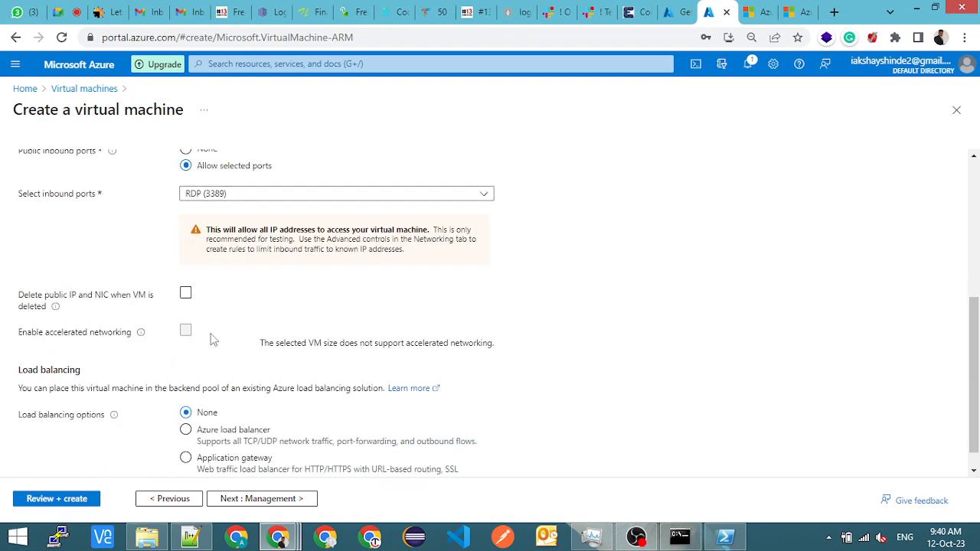
pyautogui.click(186, 297)
pyautogui.scroll(-1, 215, 307)
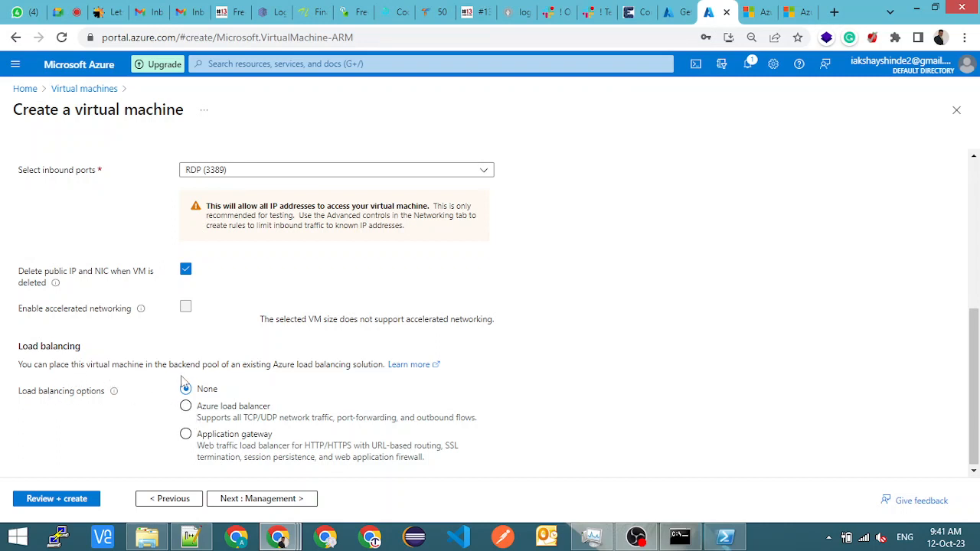
pyautogui.click(256, 499)
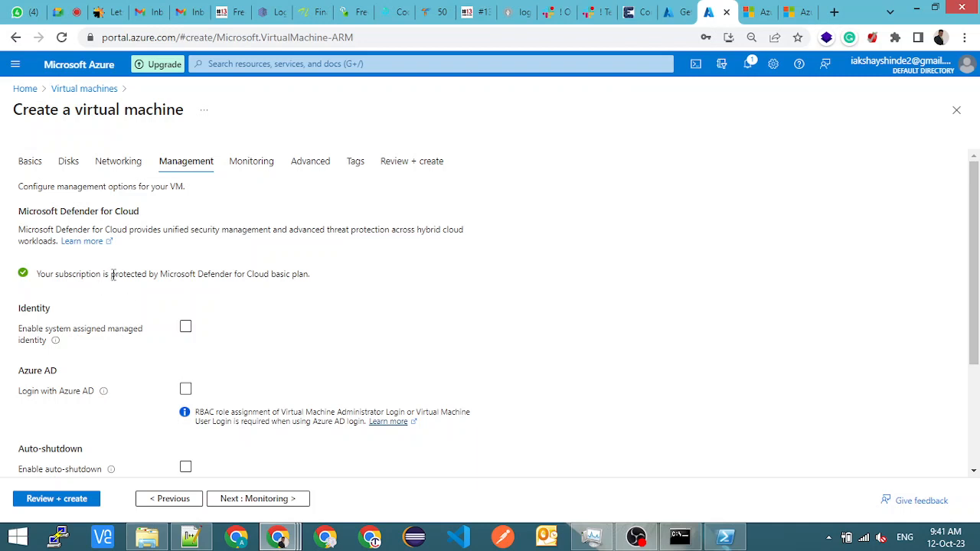
# - Enable auto-shutdown for the virtual machine with a shutdown time of 10:00:00 pm
pyautogui.moveTo(113, 274); pyautogui.dragTo(333, 275)
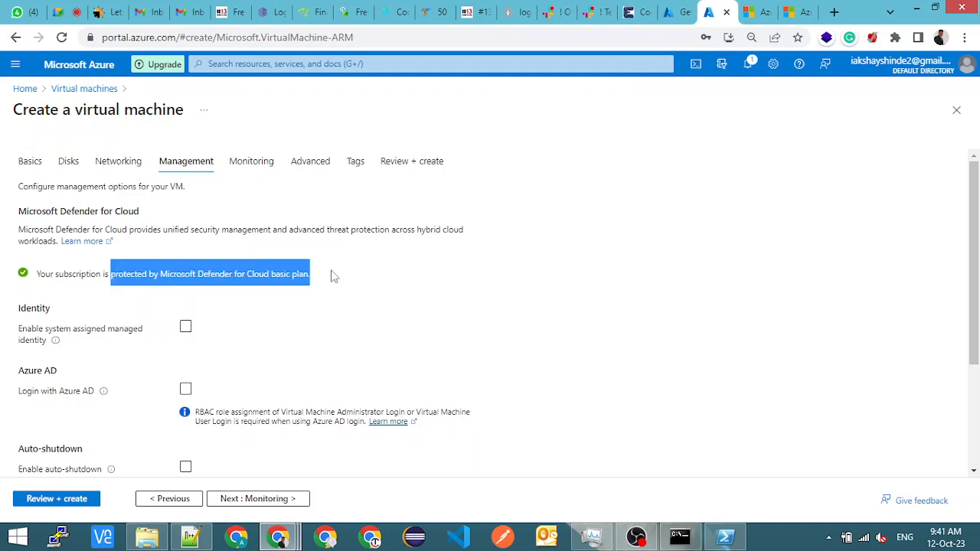
pyautogui.click(186, 390)
pyautogui.scroll(-2, 237, 354)
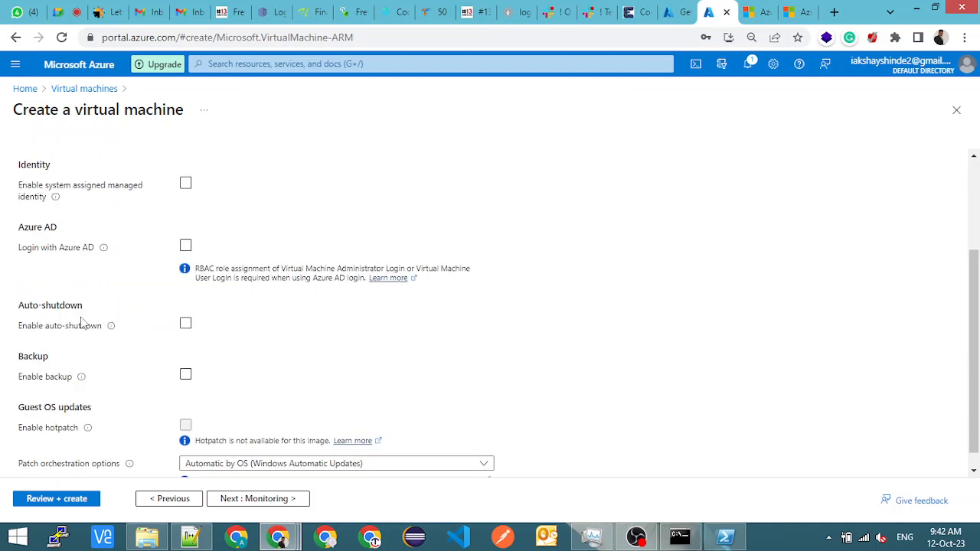
pyautogui.click(186, 324)
pyautogui.click(191, 351)
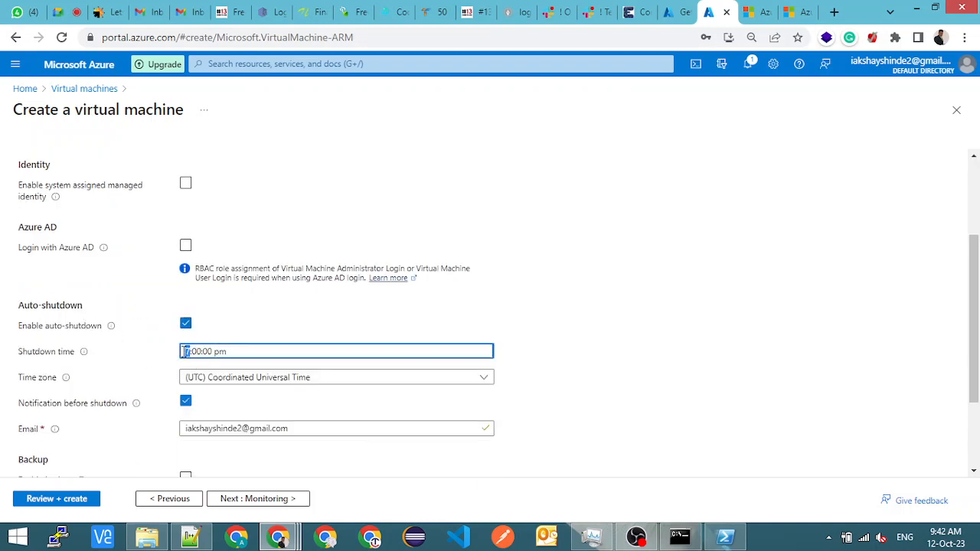
pyautogui.write('0')
# - Set the auto-shutdown time zone to (UTC+05:30) Chennai, Kolkata, Mumbai, New Delhi
pyautogui.click(290, 383)
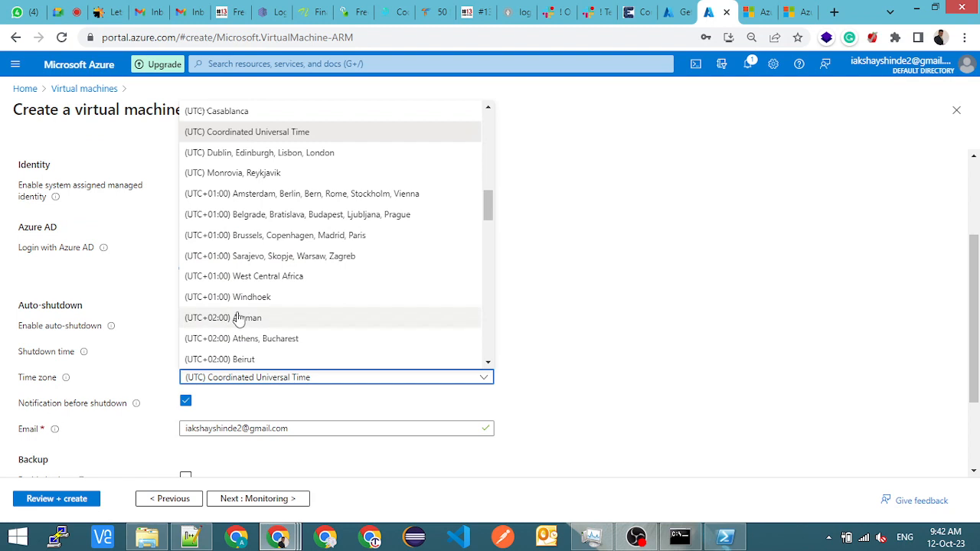
pyautogui.scroll(-10, 237, 320)
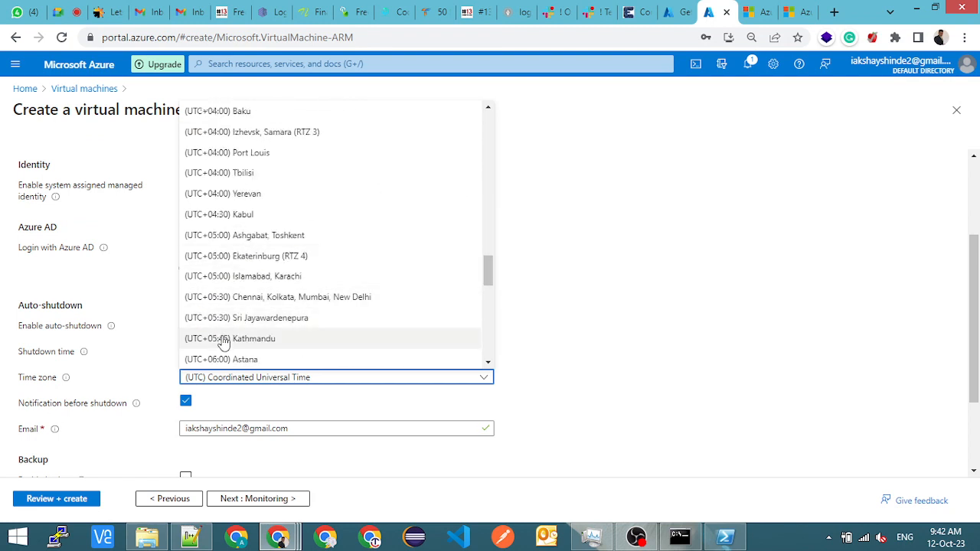
pyautogui.click(262, 299)
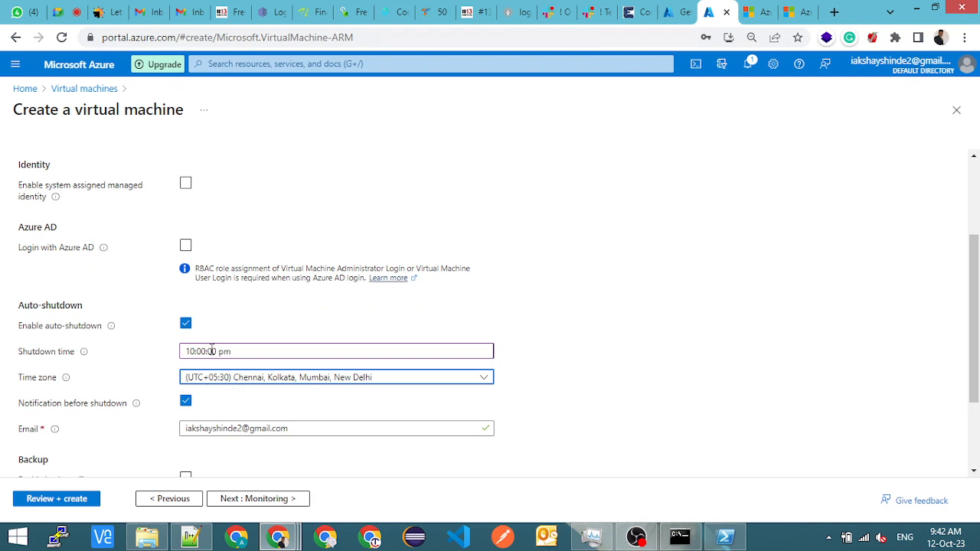
pyautogui.moveTo(218, 350); pyautogui.dragTo(183, 352)
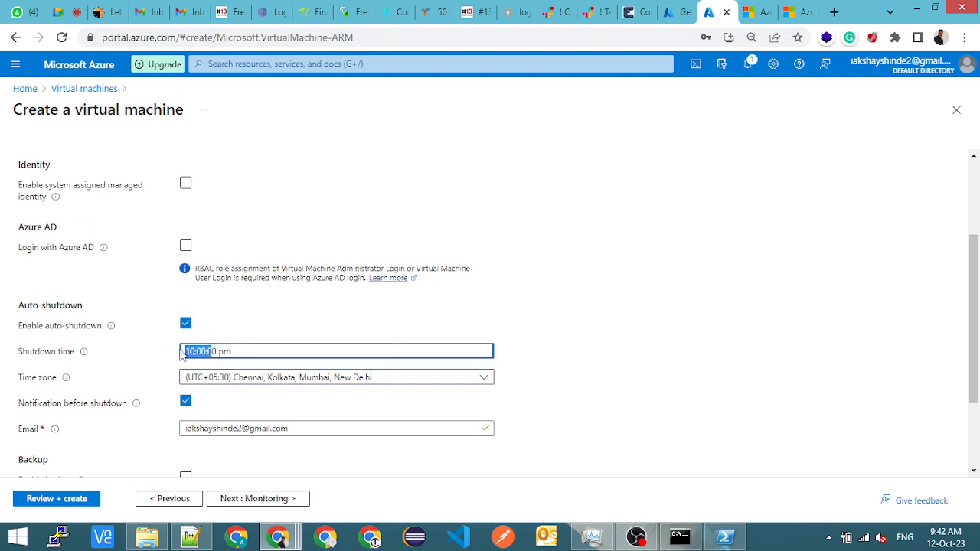
pyautogui.click(249, 318)
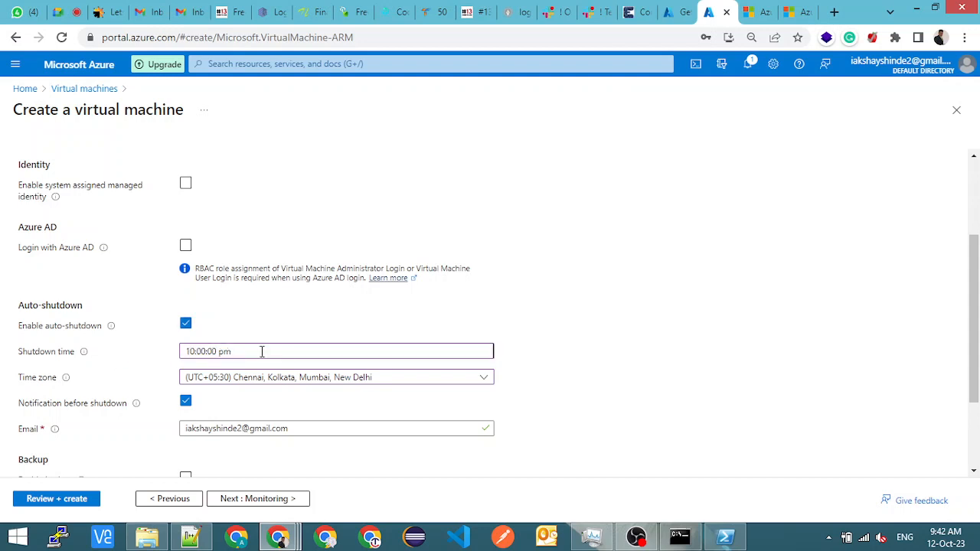
# - Review the management settings, including Defender for Cloud, identity, Azure AD login, auto-shutdown, backup and guest OS updates
pyautogui.scroll(-1, 260, 350)
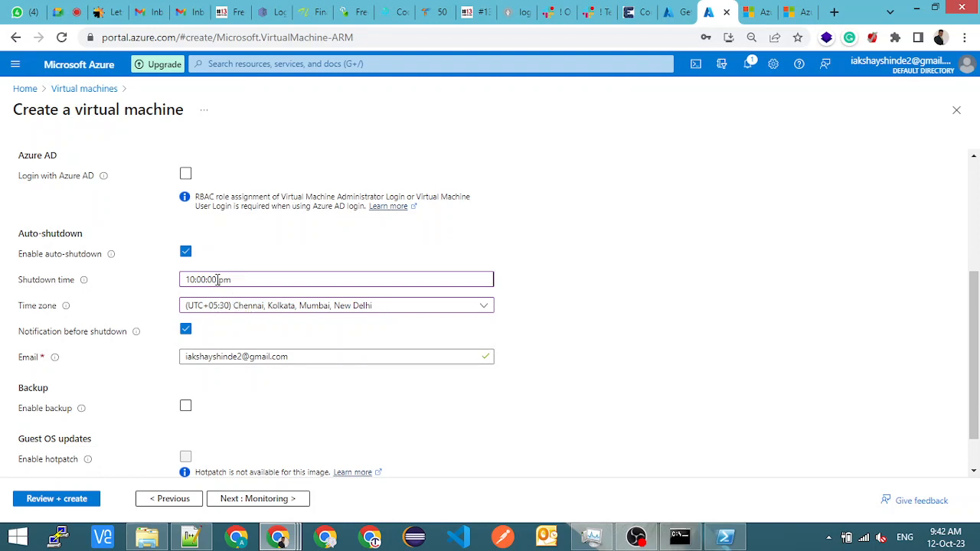
pyautogui.scroll(-1, 217, 279)
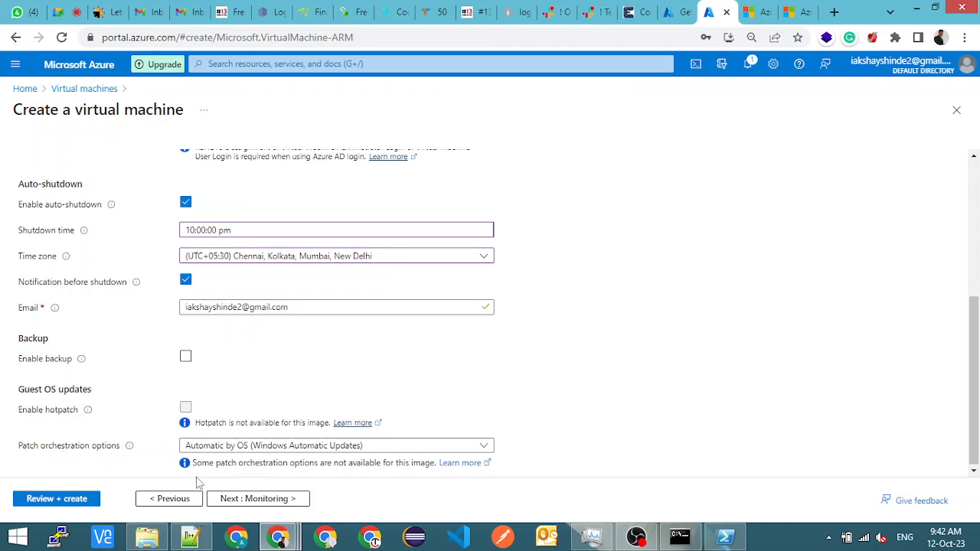
pyautogui.scroll(3, 178, 358)
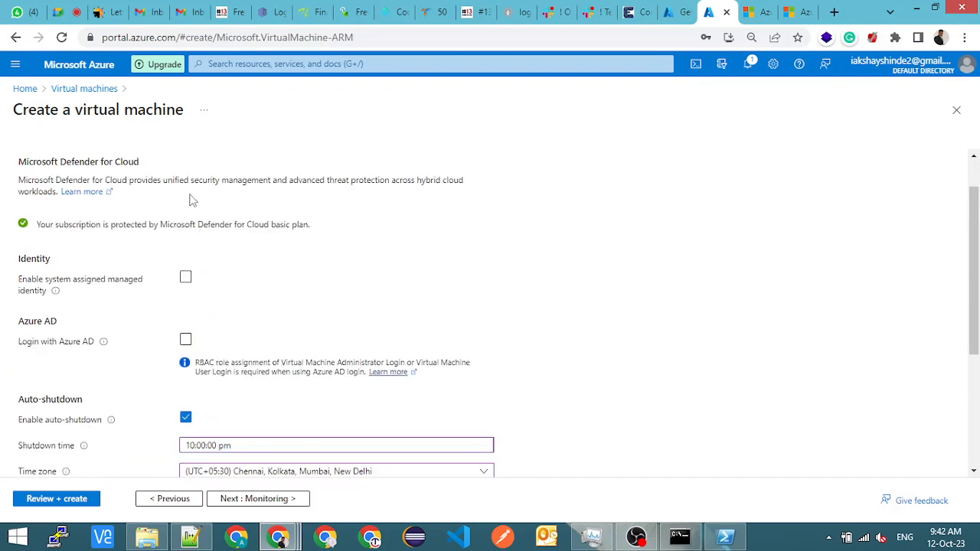
pyautogui.scroll(-2, 192, 373)
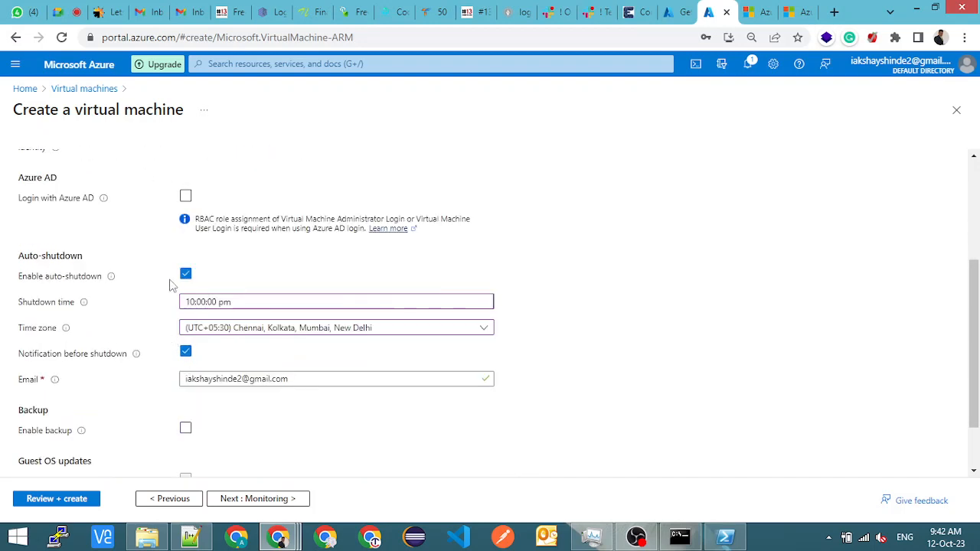
pyautogui.scroll(3, 172, 280)
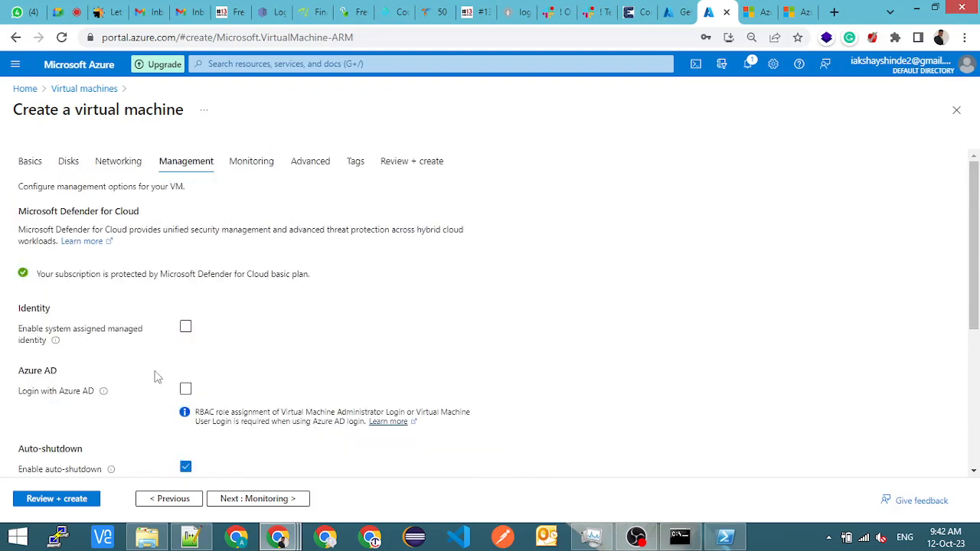
pyautogui.moveTo(64, 276); pyautogui.dragTo(258, 279)
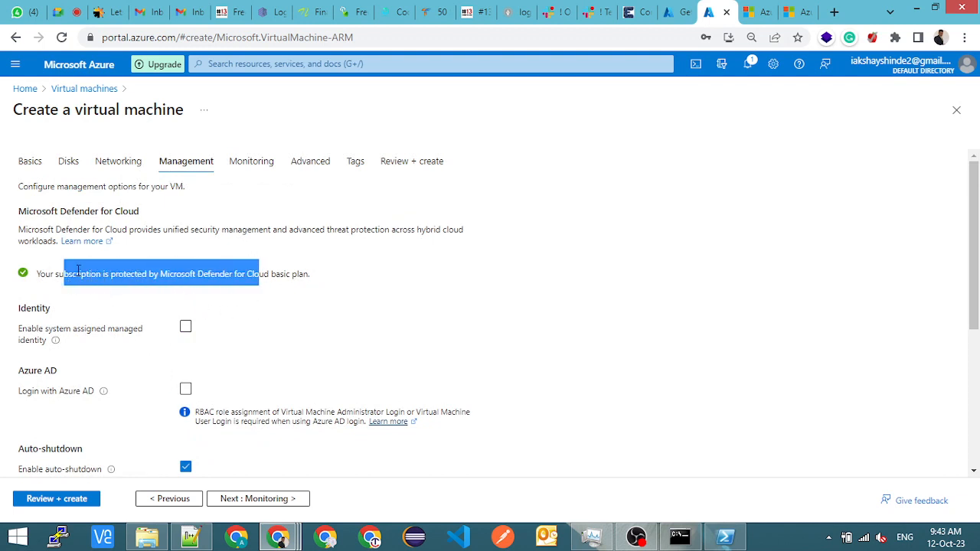
pyautogui.scroll(-3, 161, 354)
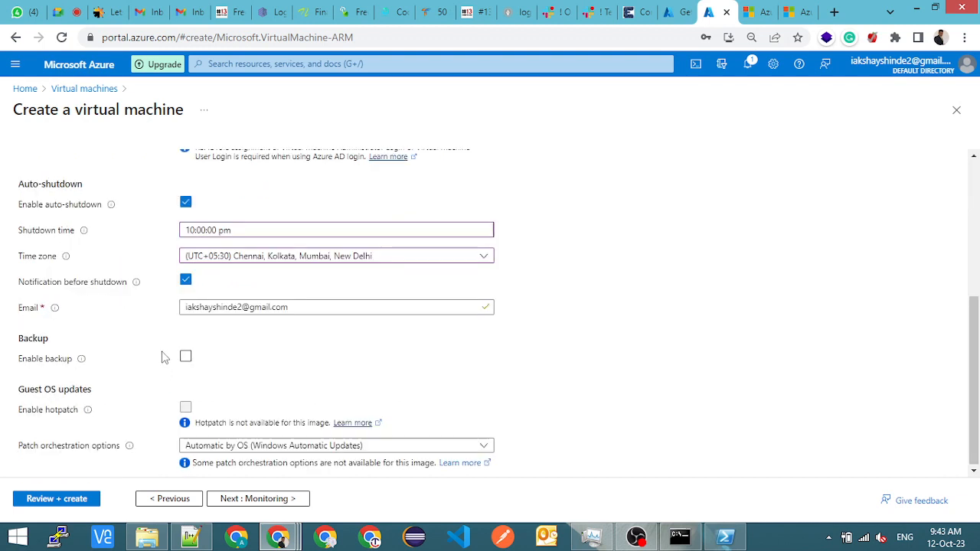
# - Continue to the monitoring settings and check the recommended alert rules, leaving them disabled
pyautogui.click(238, 498)
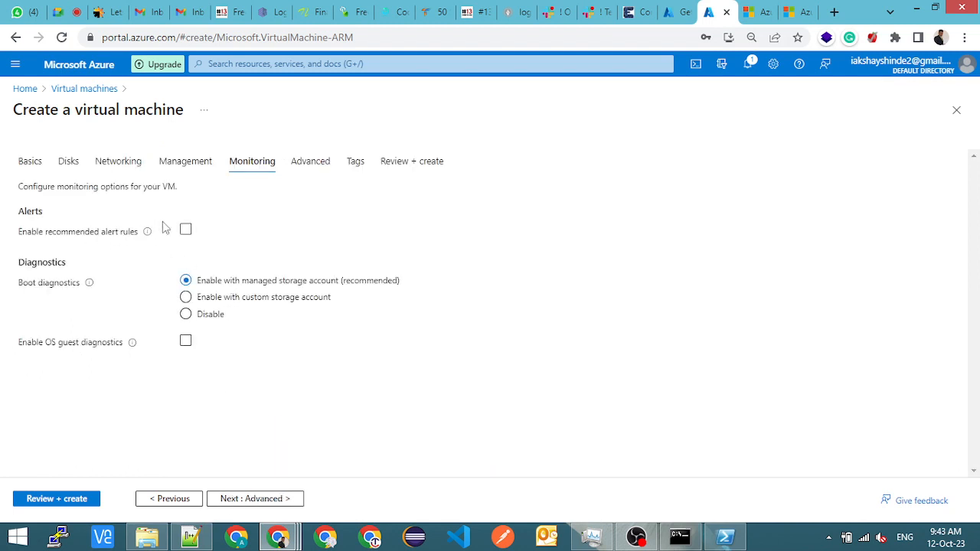
pyautogui.click(185, 230)
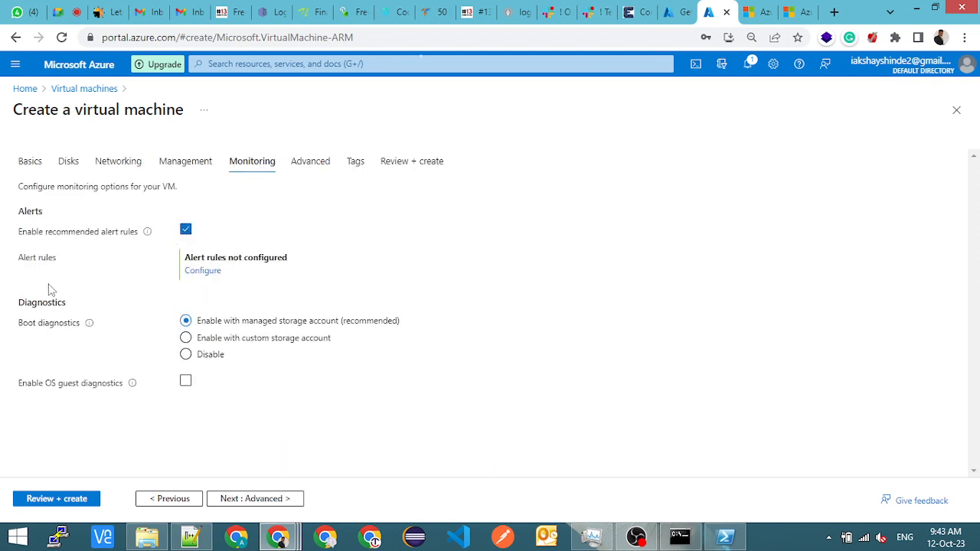
pyautogui.click(186, 233)
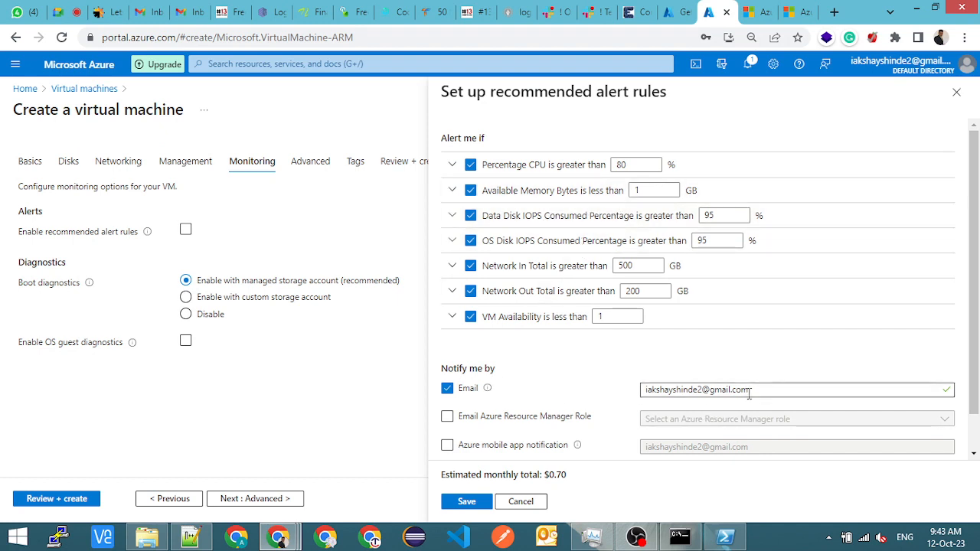
pyautogui.click(956, 92)
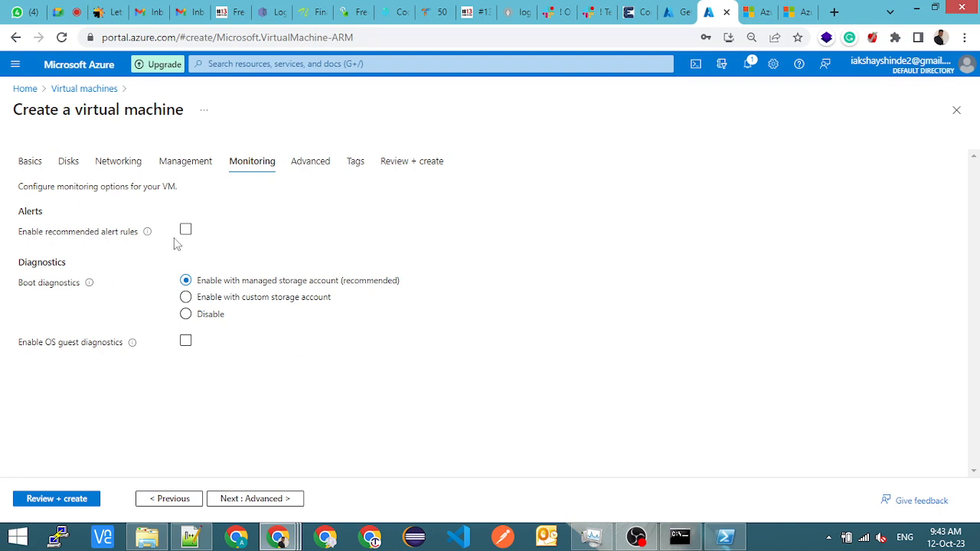
# - Continue to the advanced settings and review the extensions and custom data sections
pyautogui.click(247, 502)
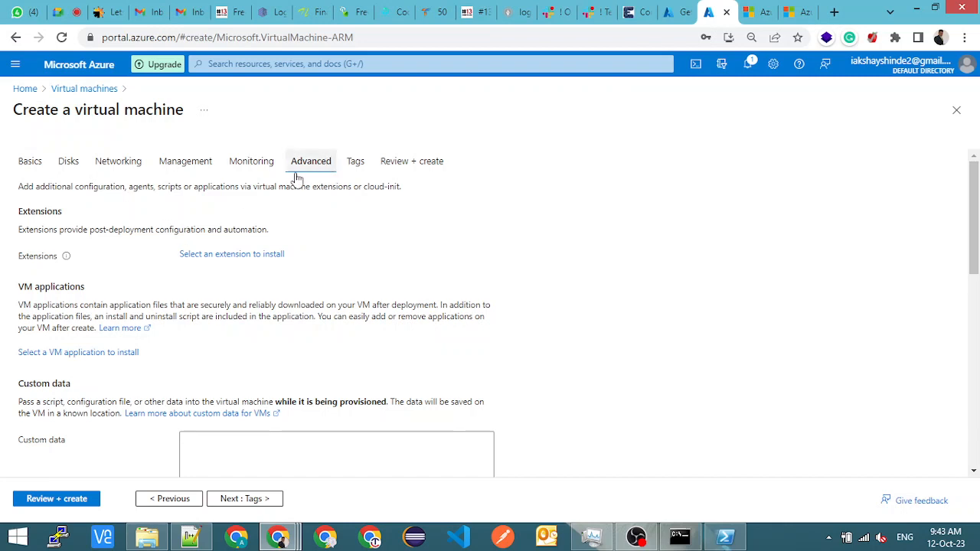
pyautogui.moveTo(156, 229); pyautogui.dragTo(264, 230)
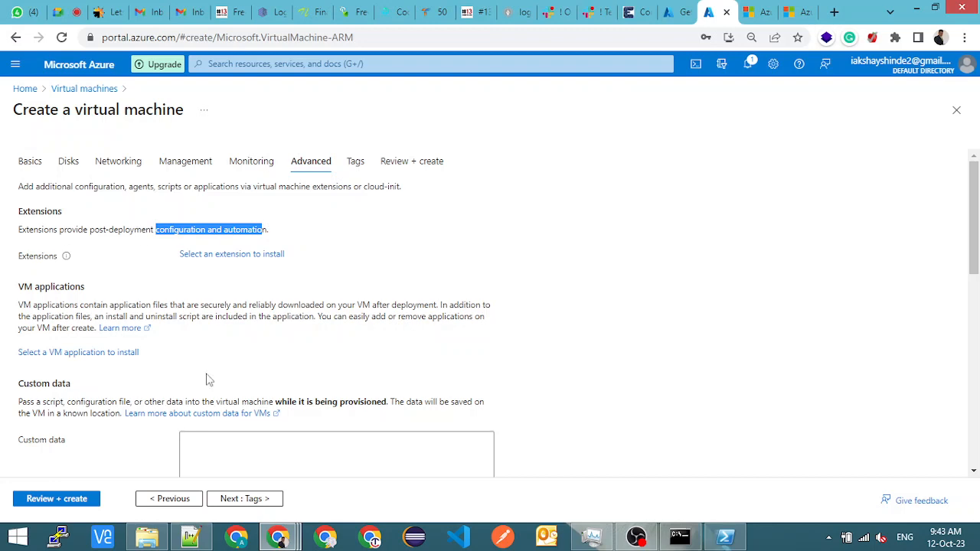
pyautogui.scroll(-2, 218, 422)
pyautogui.scroll(-1, 217, 421)
pyautogui.click(224, 253)
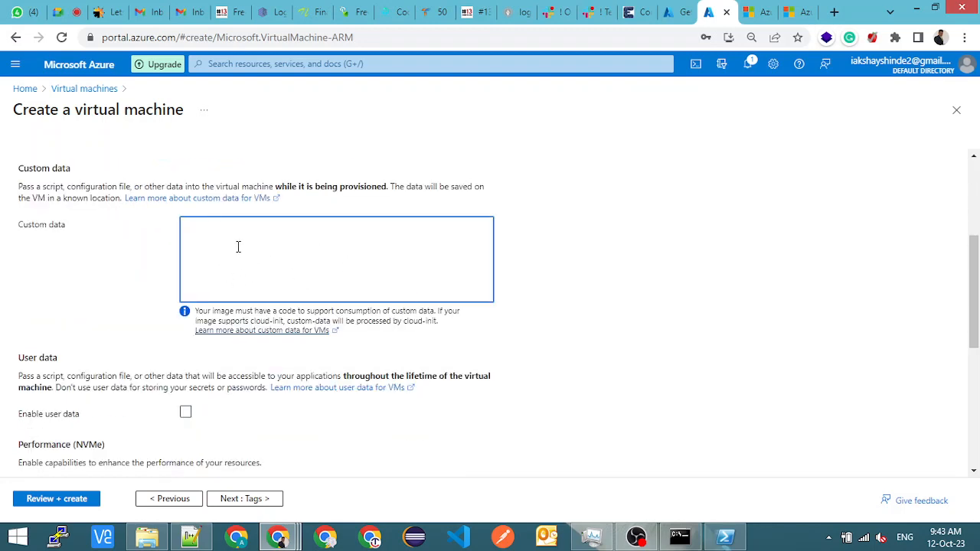
pyautogui.scroll(3, 252, 281)
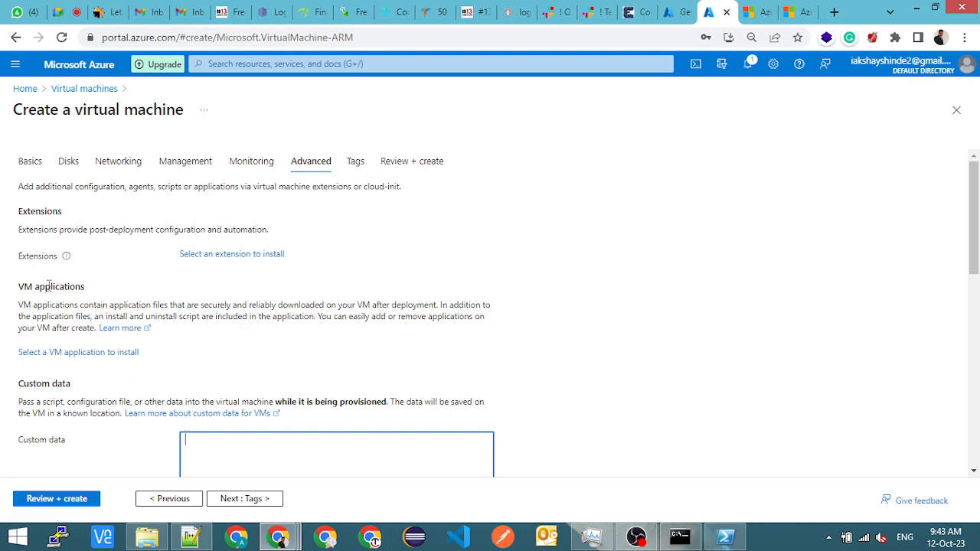
# - Search the VM applications for chrome, check the grouping options, and leave the selection without choosing an application
pyautogui.moveTo(48, 286); pyautogui.dragTo(107, 290)
pyautogui.click(89, 353)
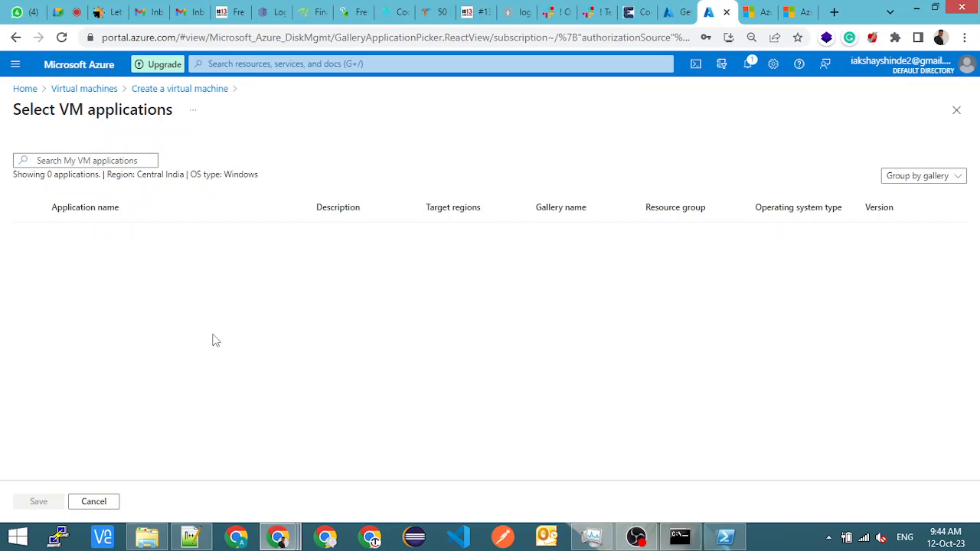
pyautogui.click(117, 160)
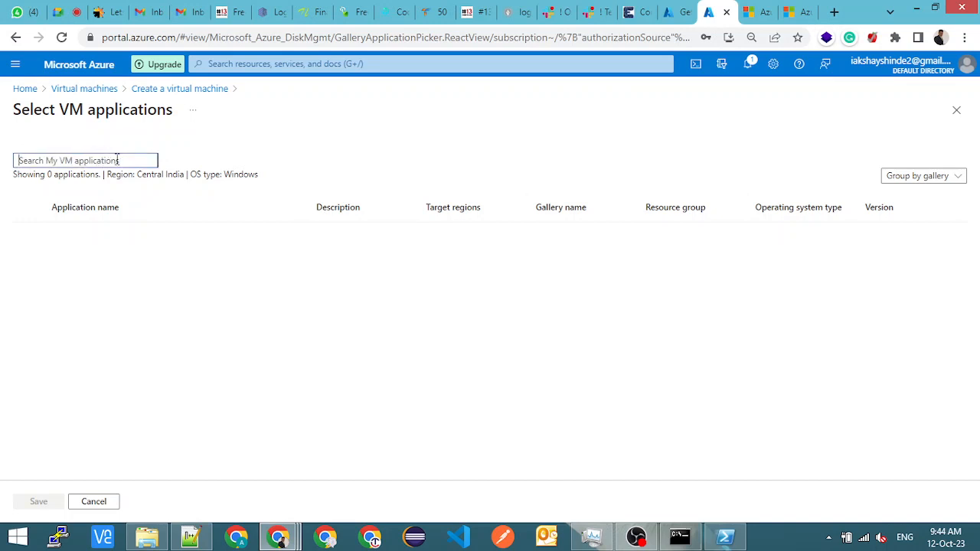
pyautogui.write('chrome')
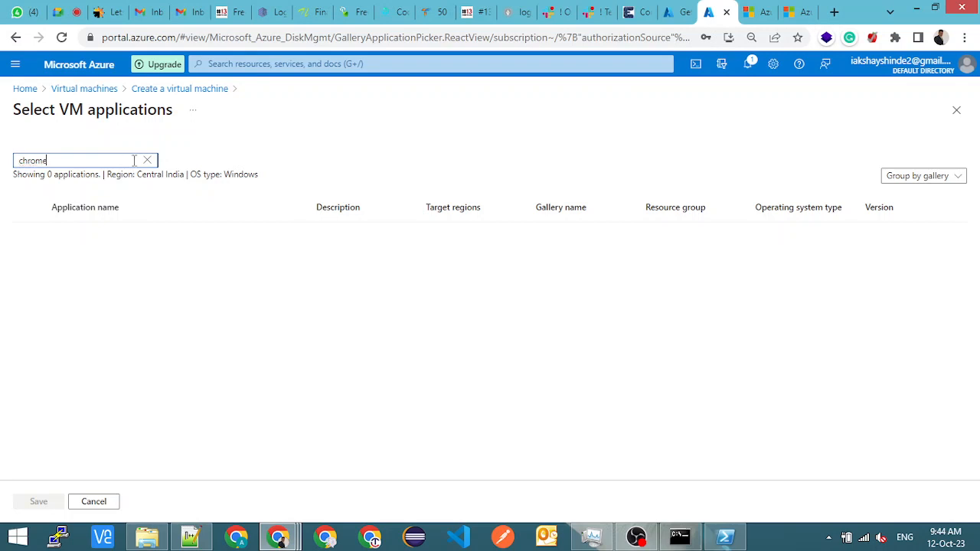
pyautogui.click(146, 160)
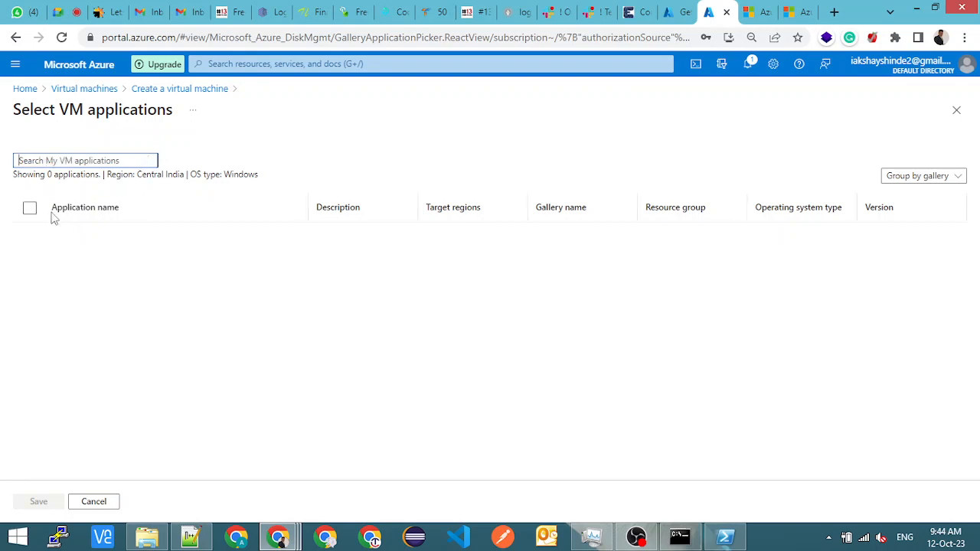
pyautogui.click(28, 212)
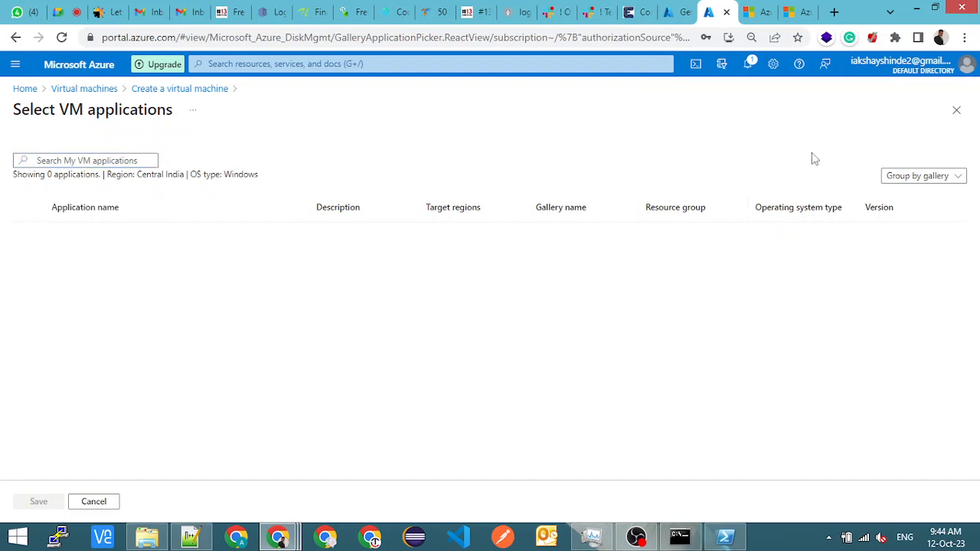
pyautogui.click(946, 179)
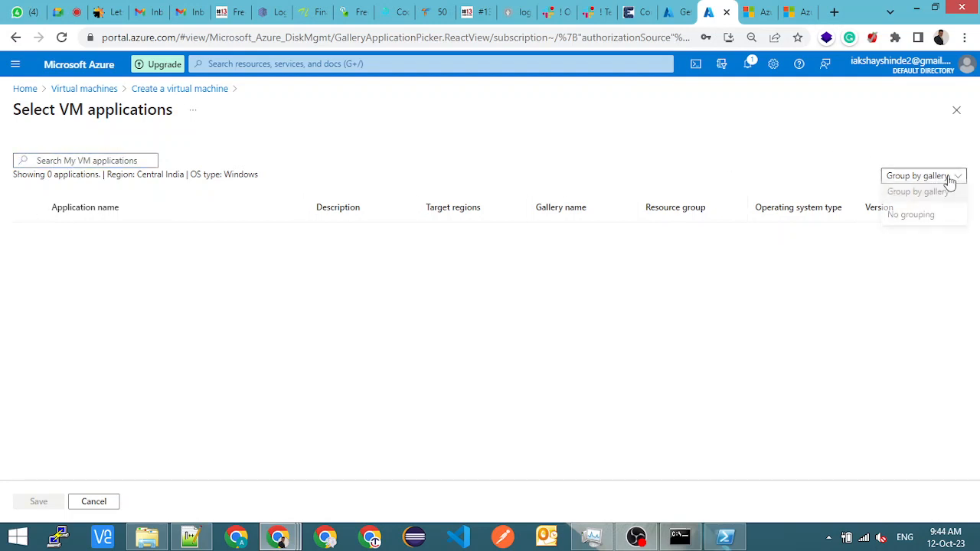
pyautogui.click(923, 220)
pyautogui.click(92, 502)
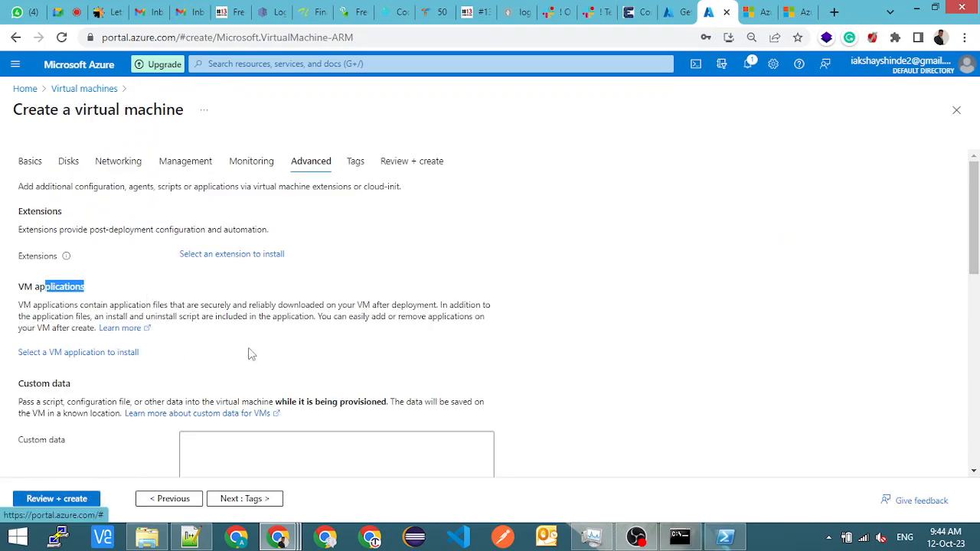
# - Review the custom data, user data, NVMe performance, host, capacity reservation and proximity placement group settings
pyautogui.scroll(-3, 248, 364)
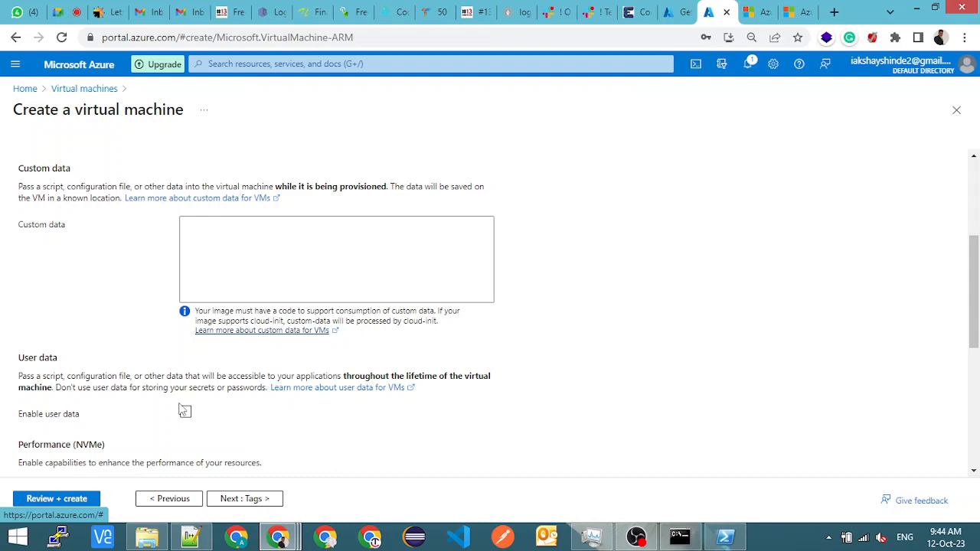
pyautogui.scroll(-2, 51, 432)
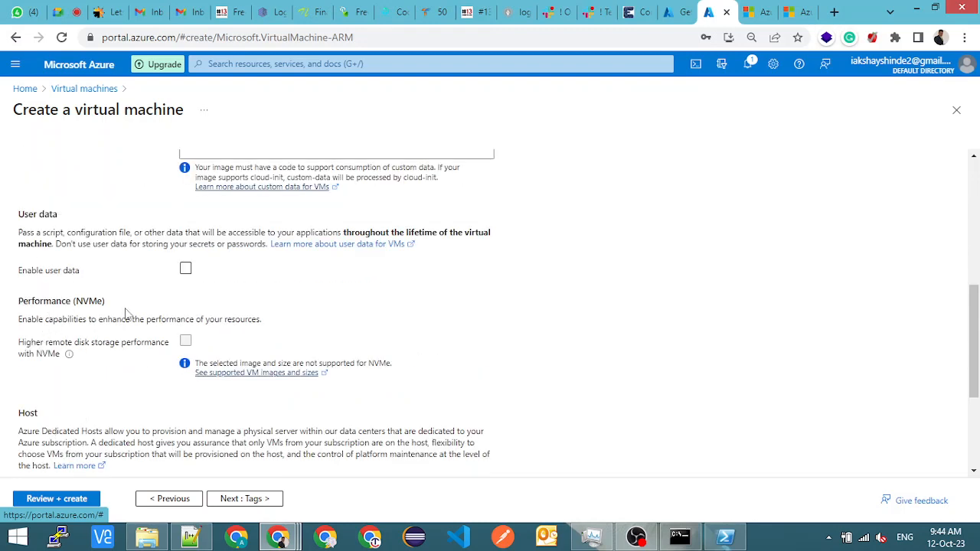
pyautogui.scroll(-3, 145, 394)
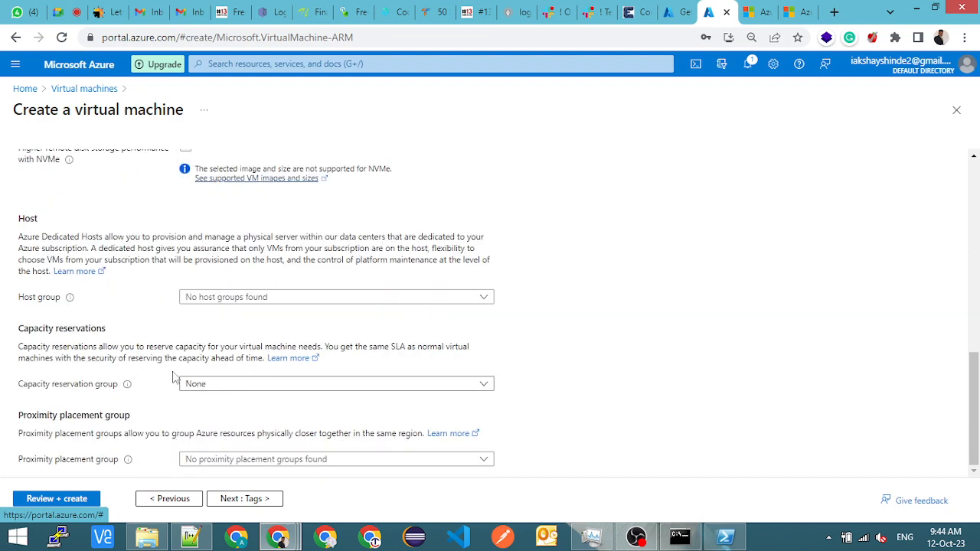
pyautogui.scroll(5, 230, 345)
pyautogui.scroll(3, 271, 255)
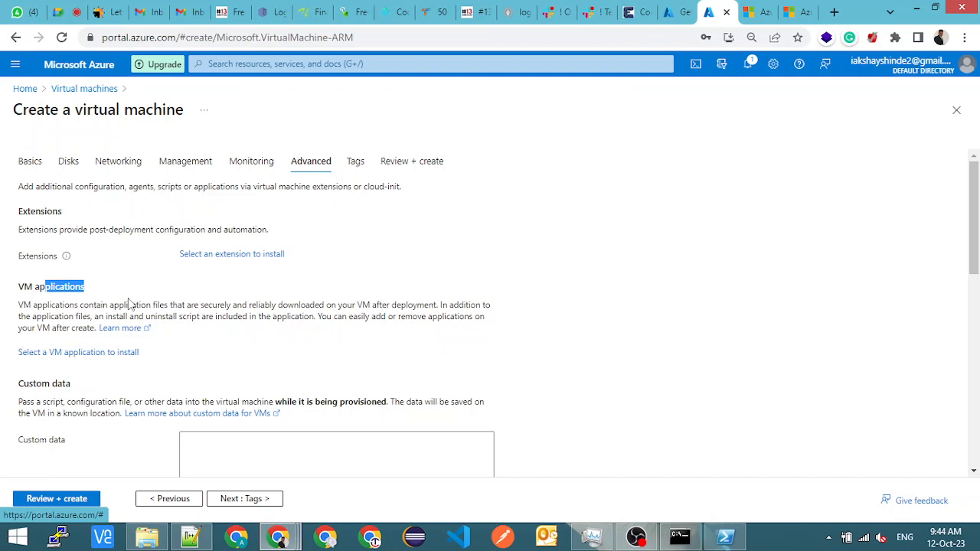
pyautogui.click(243, 437)
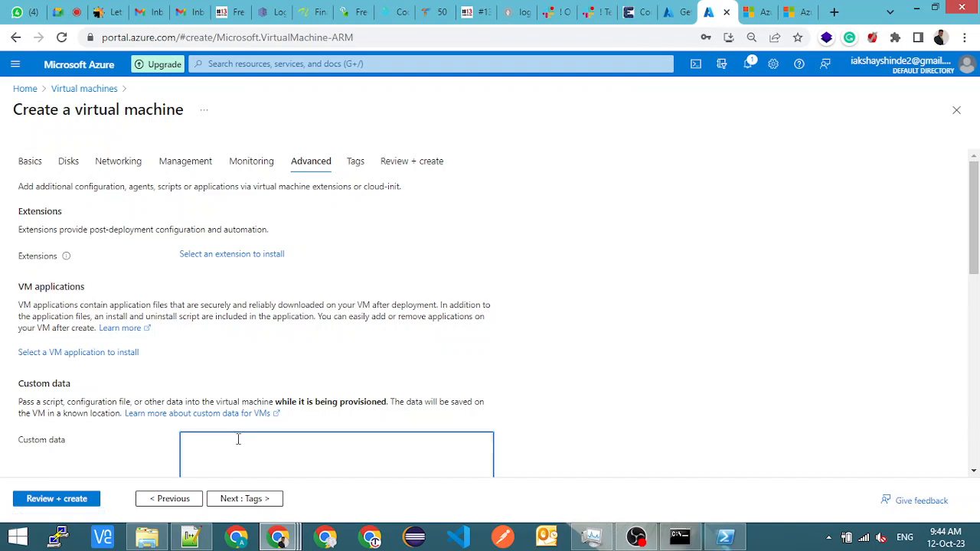
# - Continue to the tags settings and add a tag named vm_type with the value Training for the virtual machine resources
pyautogui.click(246, 499)
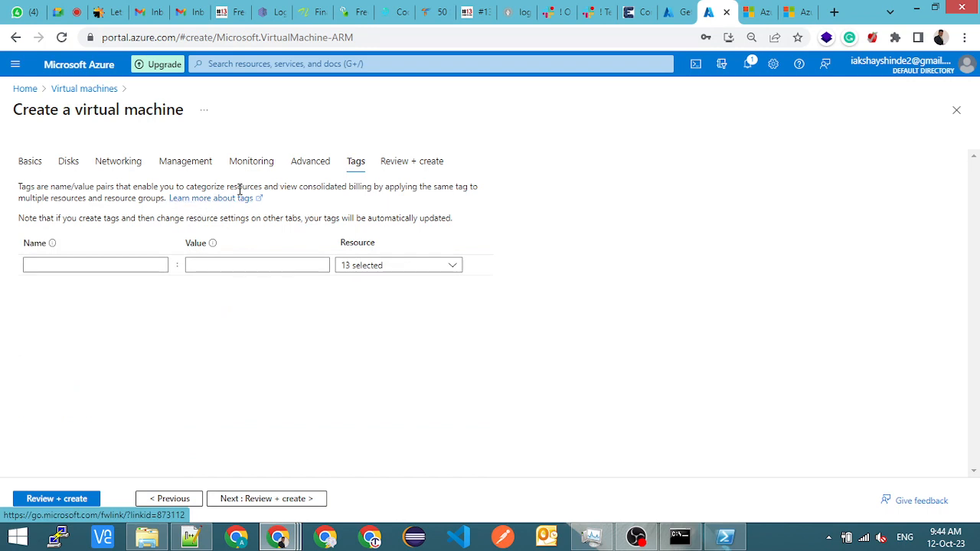
pyautogui.moveTo(302, 188); pyautogui.dragTo(401, 188)
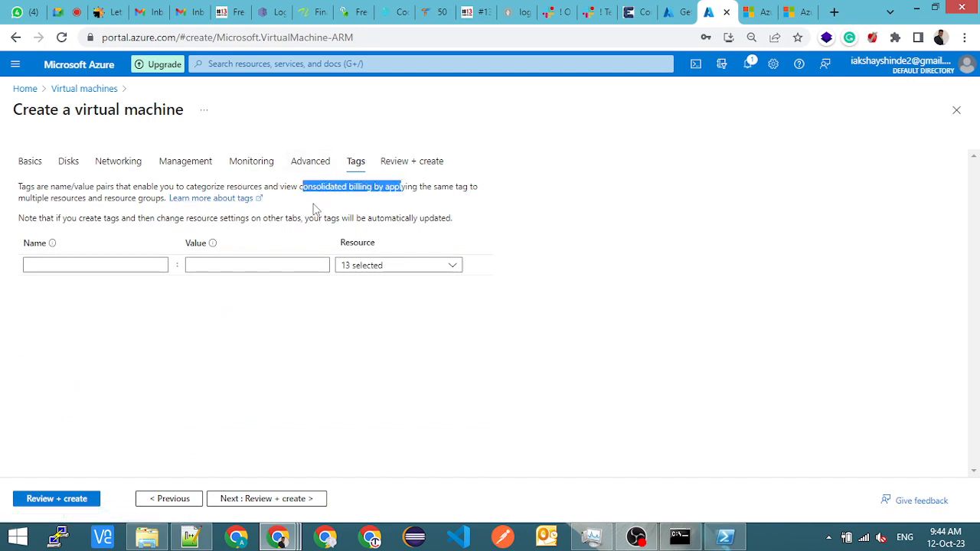
pyautogui.click(144, 265)
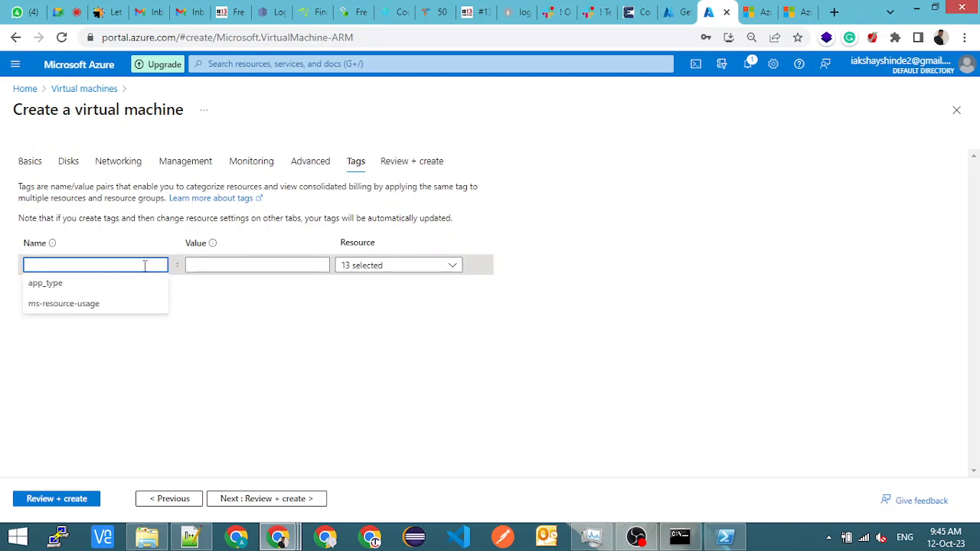
pyautogui.write('vm_ype')
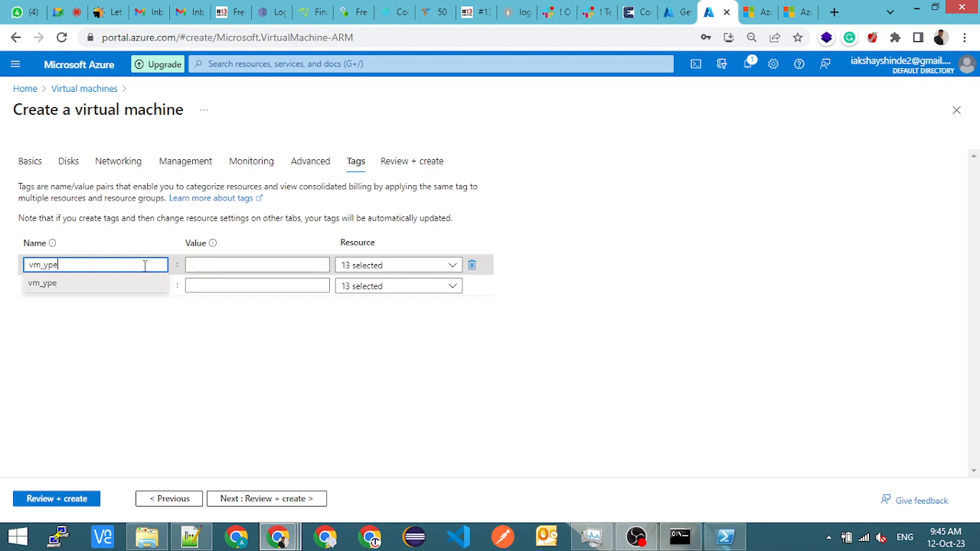
pyautogui.click(49, 266)
pyautogui.write('type')
pyautogui.click(257, 265)
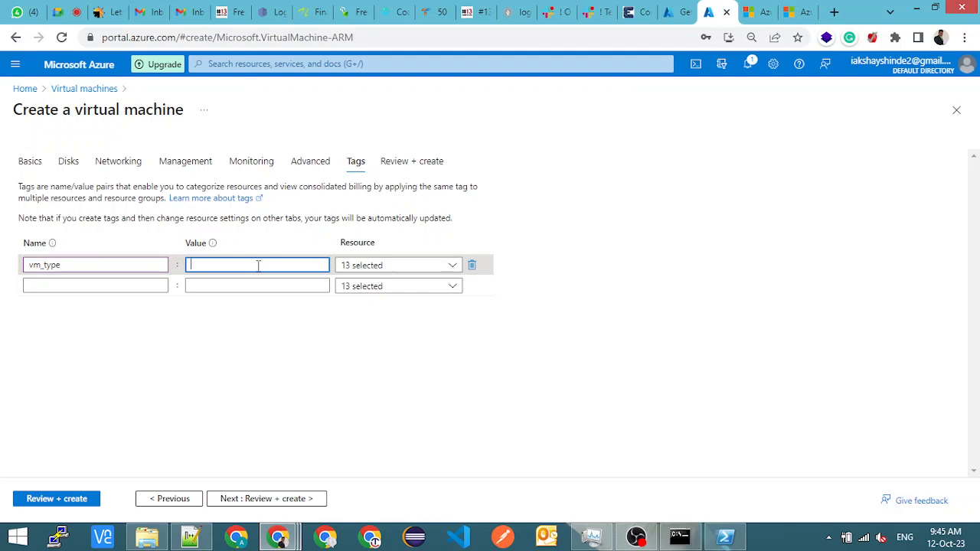
pyautogui.write('Trai')
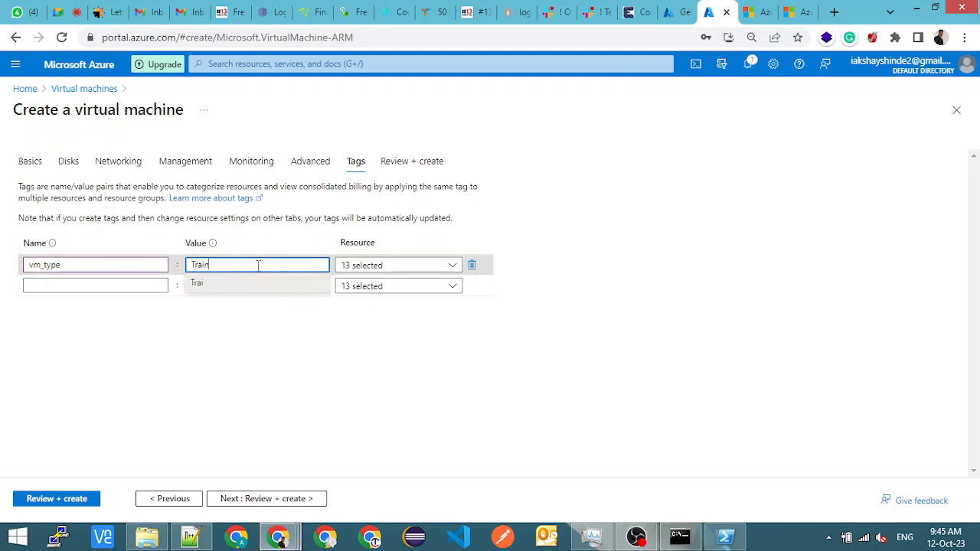
pyautogui.write('ning')
pyautogui.click(254, 349)
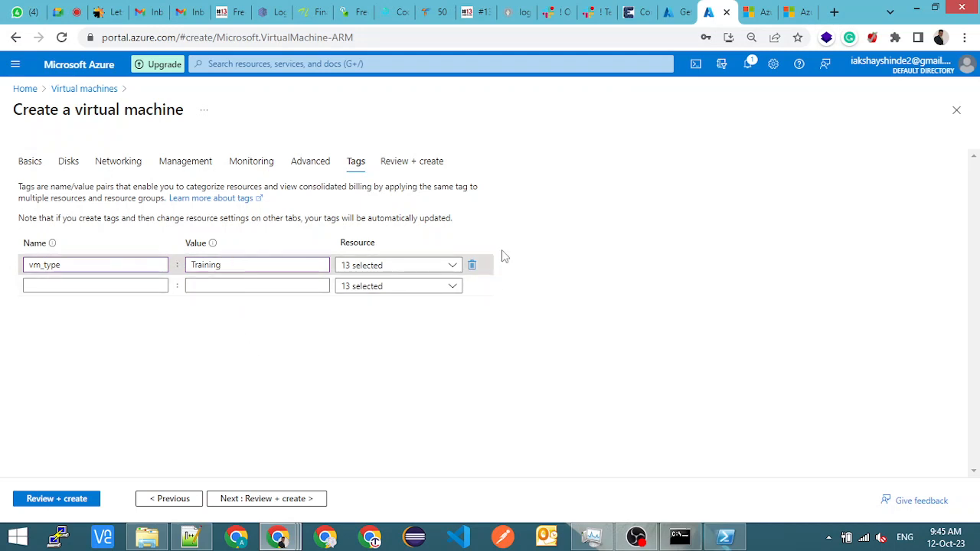
pyautogui.moveTo(229, 267); pyautogui.dragTo(189, 267)
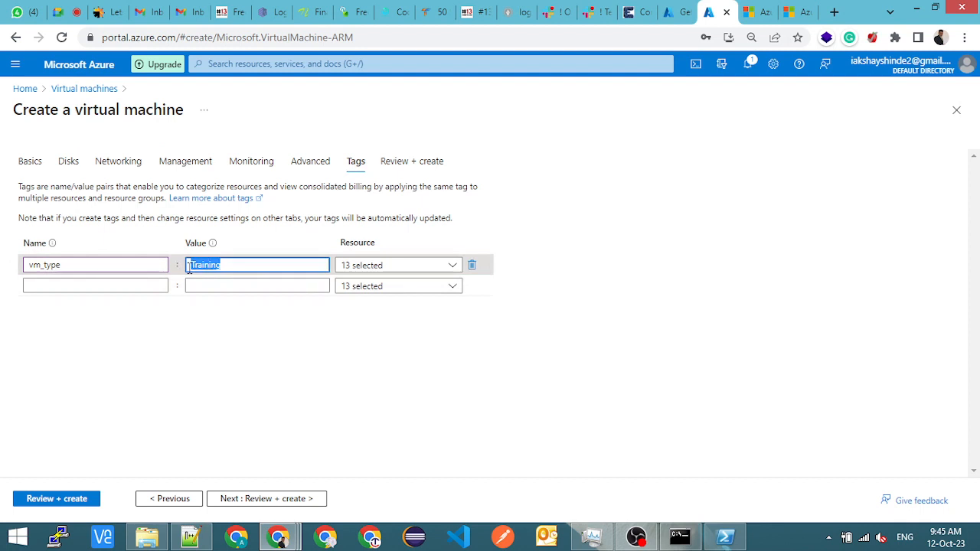
# - Continue to the final review, then check the VM's hourly price and the remaining subscription credit in the notifications
pyautogui.click(245, 498)
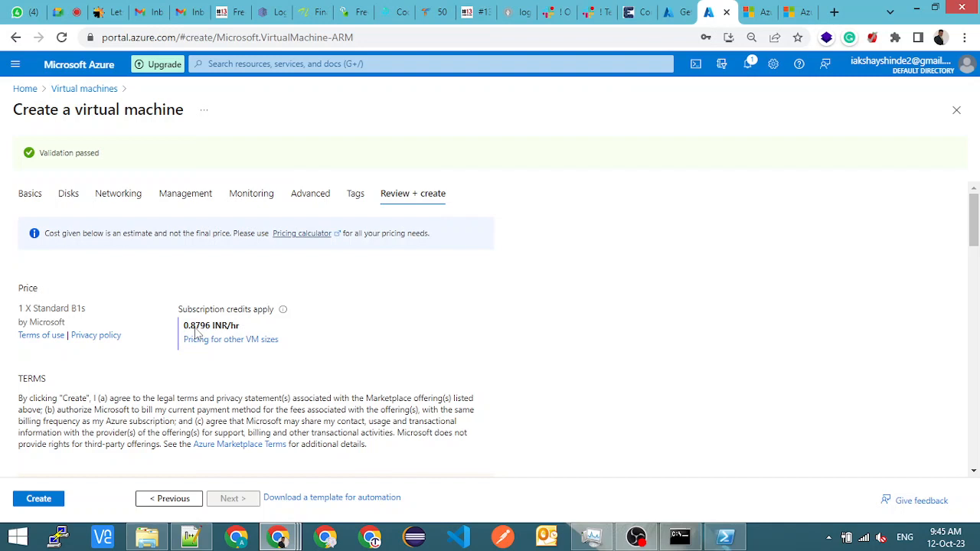
pyautogui.doubleClick(233, 329)
pyautogui.click(931, 67)
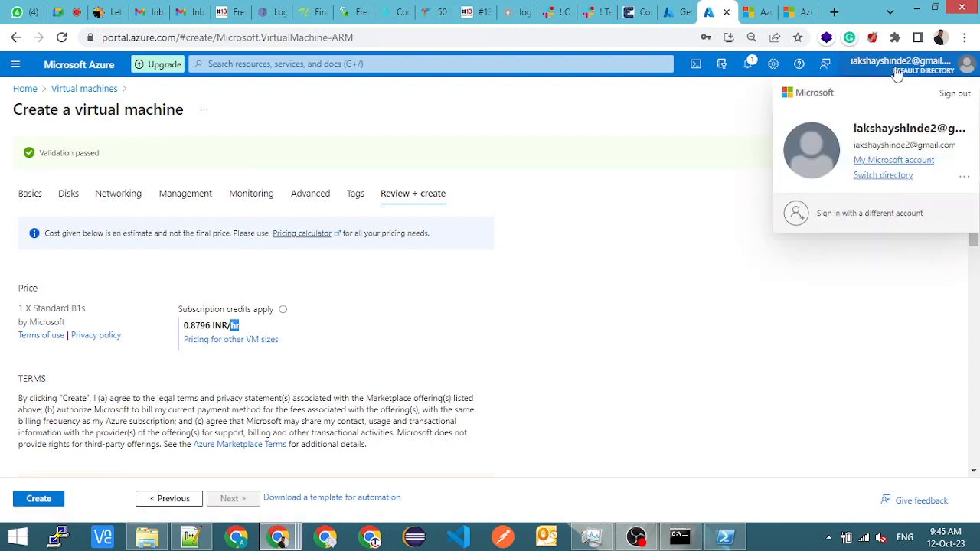
pyautogui.click(750, 65)
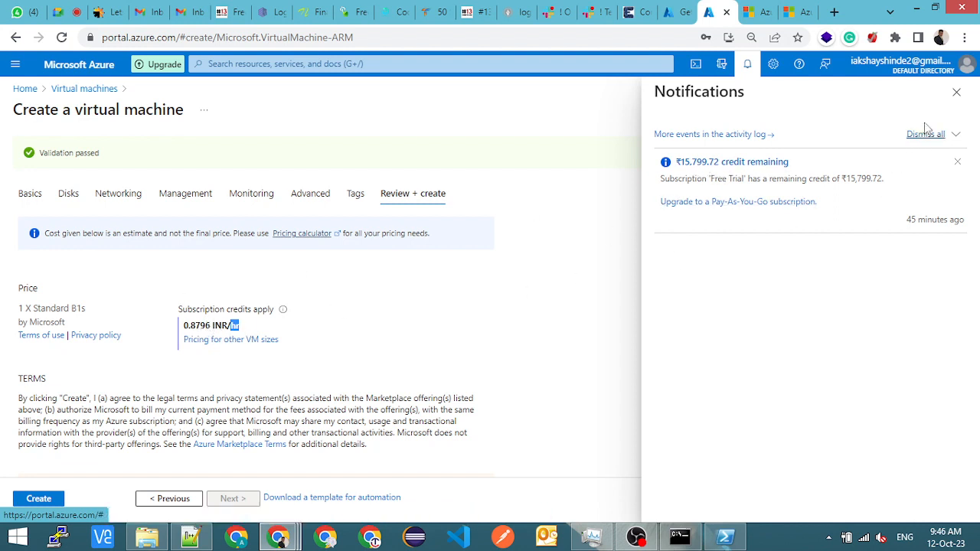
pyautogui.click(956, 92)
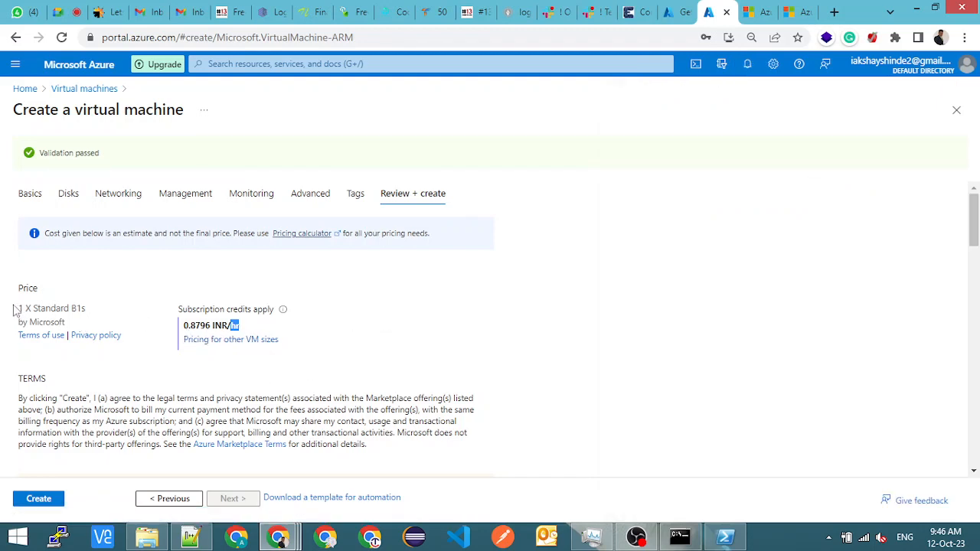
pyautogui.moveTo(17, 307); pyautogui.dragTo(102, 310)
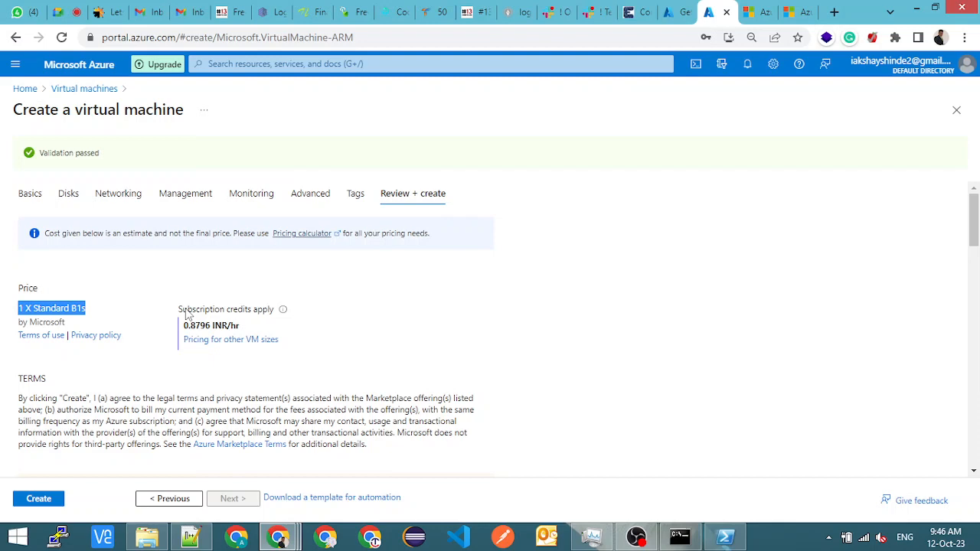
# - Review the open RDP port warning and the basics summary, including subscription, region, image, size and license type
pyautogui.scroll(-1, 182, 313)
pyautogui.scroll(-1, 134, 352)
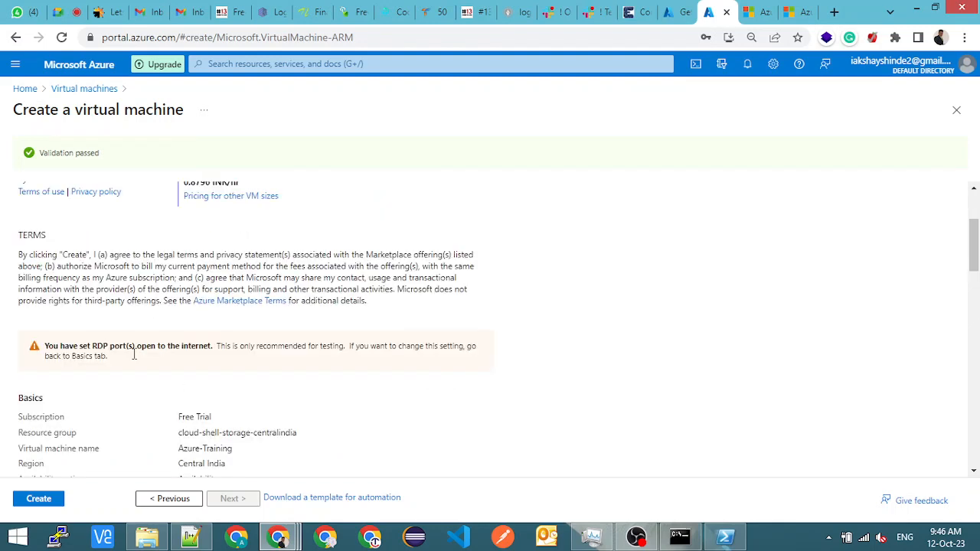
pyautogui.moveTo(86, 346); pyautogui.dragTo(434, 346)
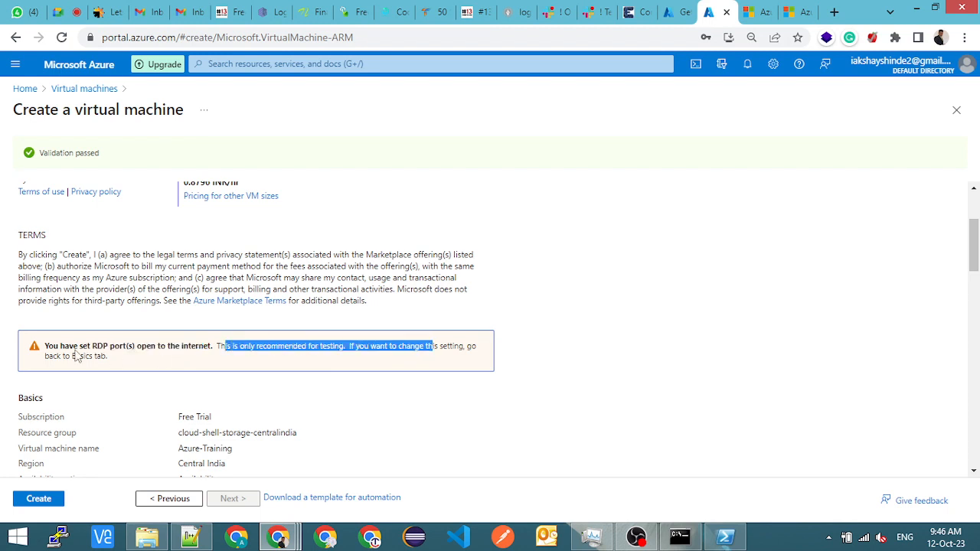
pyautogui.moveTo(159, 346); pyautogui.dragTo(215, 345)
pyautogui.scroll(-3, 198, 340)
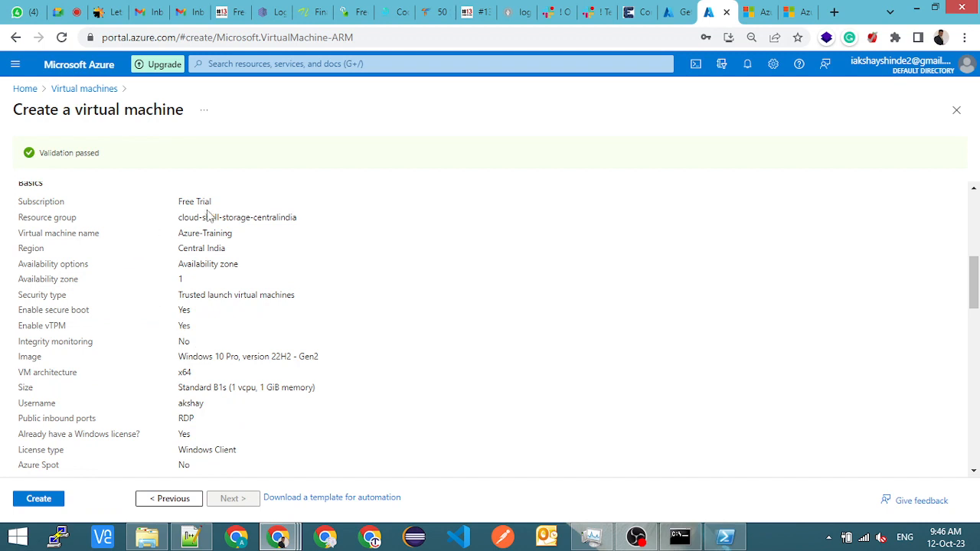
pyautogui.moveTo(179, 201); pyautogui.dragTo(272, 217)
pyautogui.moveTo(178, 249); pyautogui.dragTo(222, 248)
pyautogui.moveTo(176, 310); pyautogui.dragTo(230, 311)
pyautogui.moveTo(178, 357); pyautogui.dragTo(299, 356)
pyautogui.scroll(-2, 245, 368)
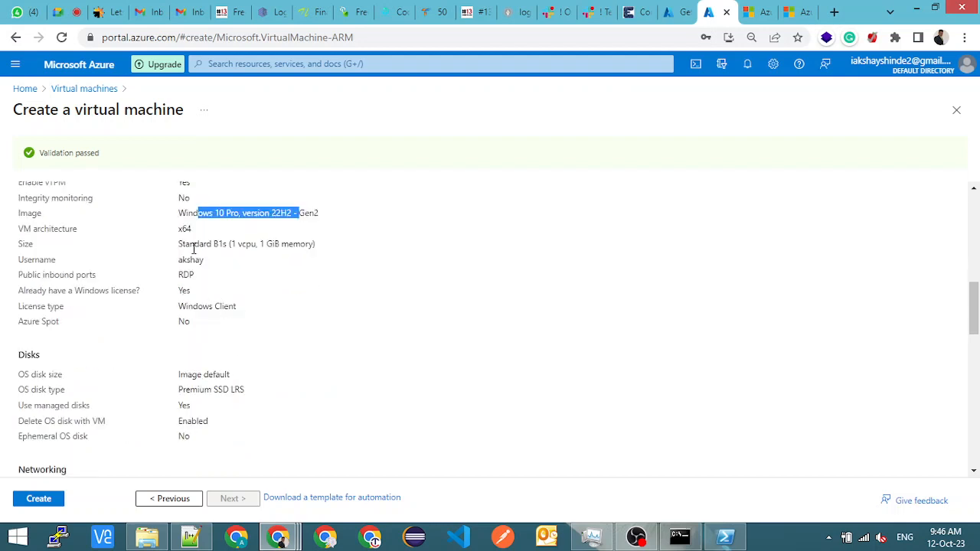
pyautogui.moveTo(194, 245); pyautogui.dragTo(231, 244)
pyautogui.moveTo(179, 259); pyautogui.dragTo(271, 311)
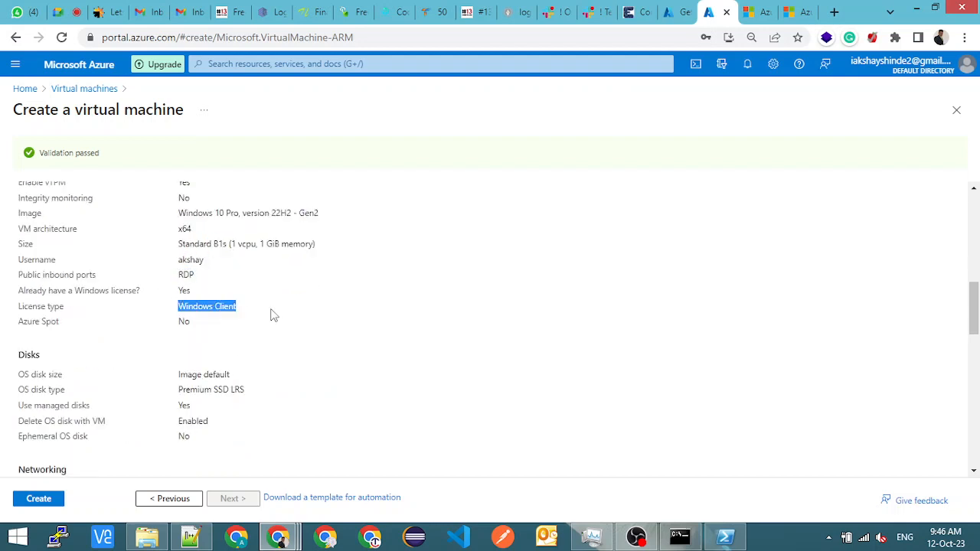
# - Review the disks, networking, management, monitoring, advanced and tags sections of the configuration summary
pyautogui.scroll(-2, 189, 349)
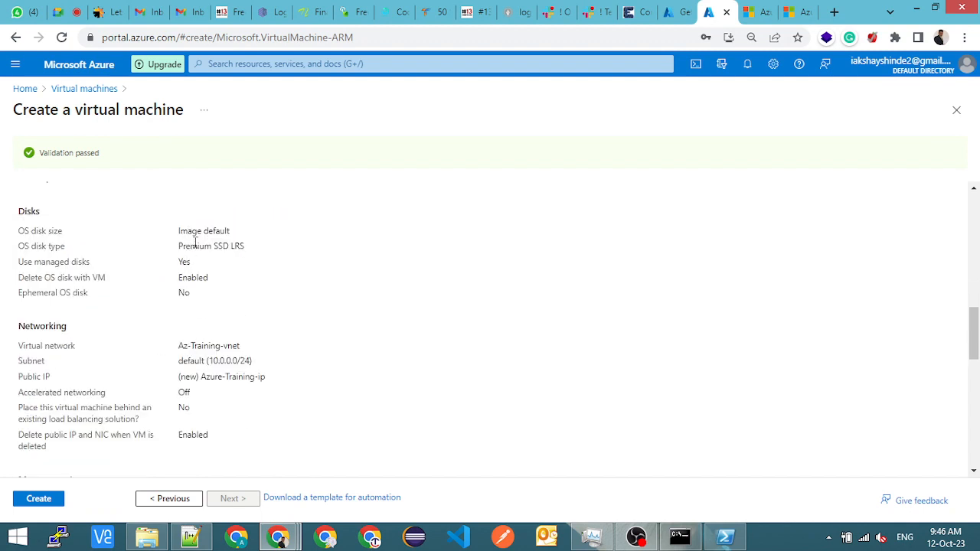
pyautogui.moveTo(194, 243); pyautogui.dragTo(240, 282)
pyautogui.click(190, 345)
pyautogui.moveTo(189, 346); pyautogui.dragTo(253, 361)
pyautogui.scroll(-3, 208, 388)
pyautogui.scroll(-4, 195, 346)
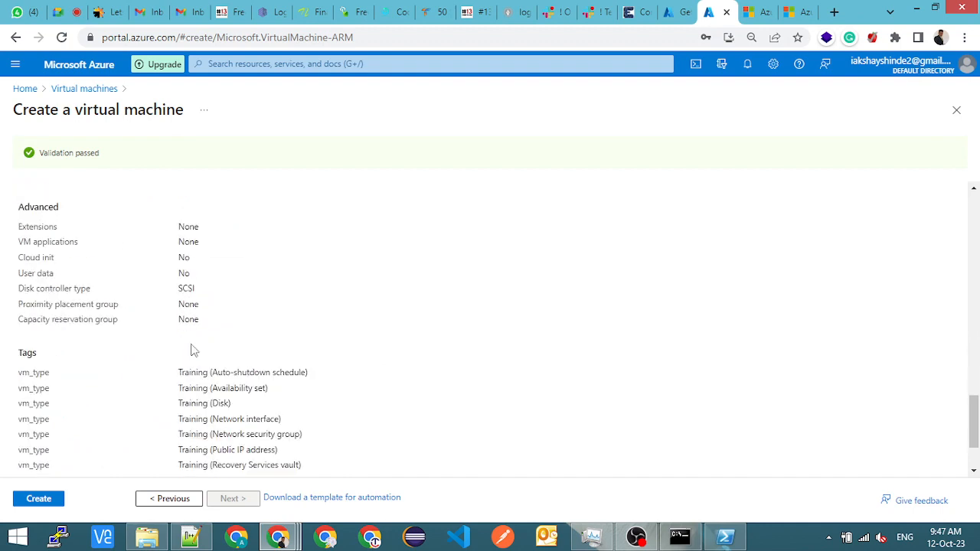
pyautogui.scroll(-3, 187, 348)
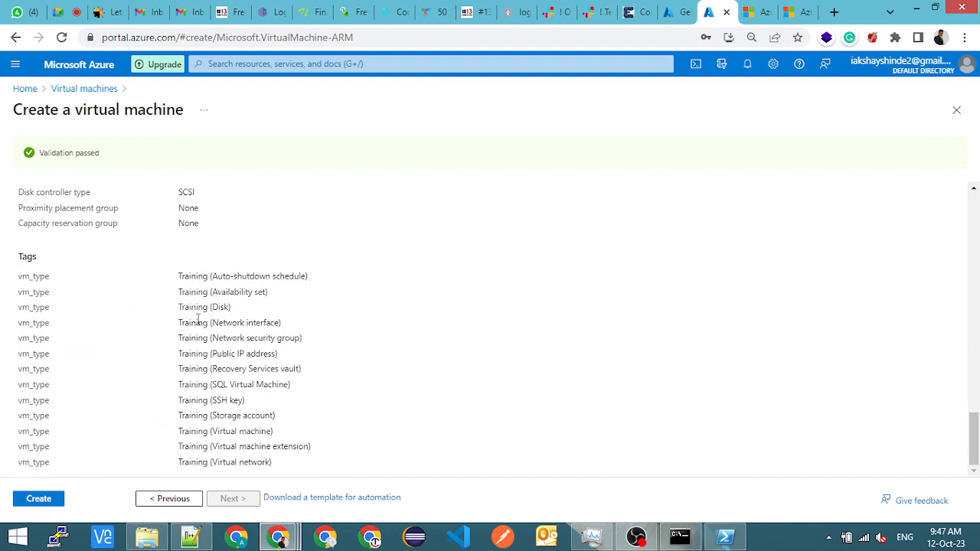
pyautogui.scroll(10, 186, 339)
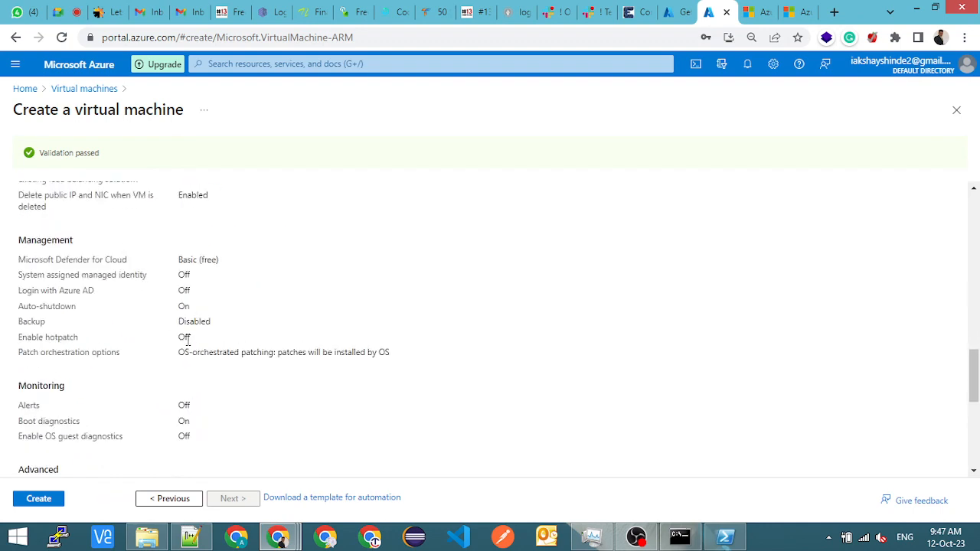
pyautogui.scroll(6, 122, 414)
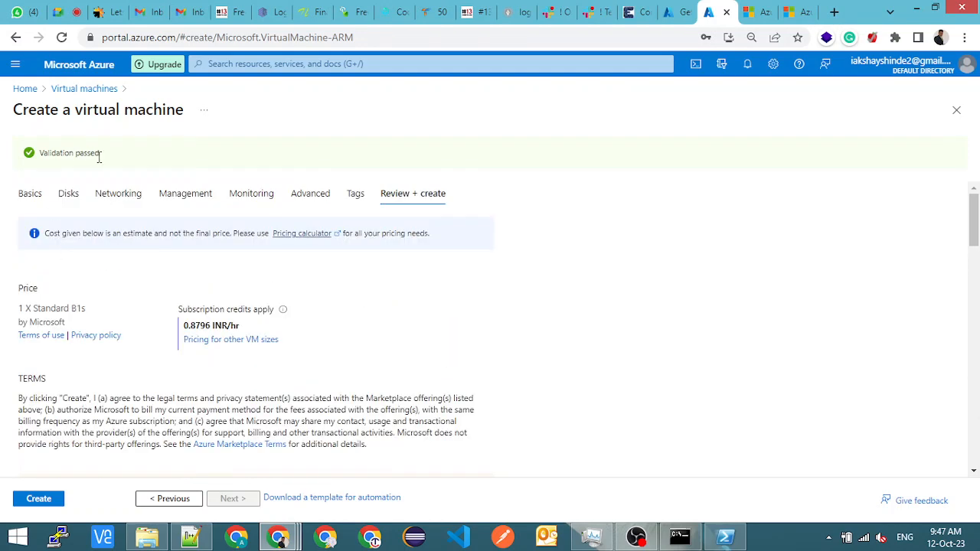
# - Check the validation status and create the Azure-Training virtual machine to start its deployment
pyautogui.moveTo(98, 157); pyautogui.dragTo(37, 157)
pyautogui.click(356, 409)
pyautogui.click(34, 502)
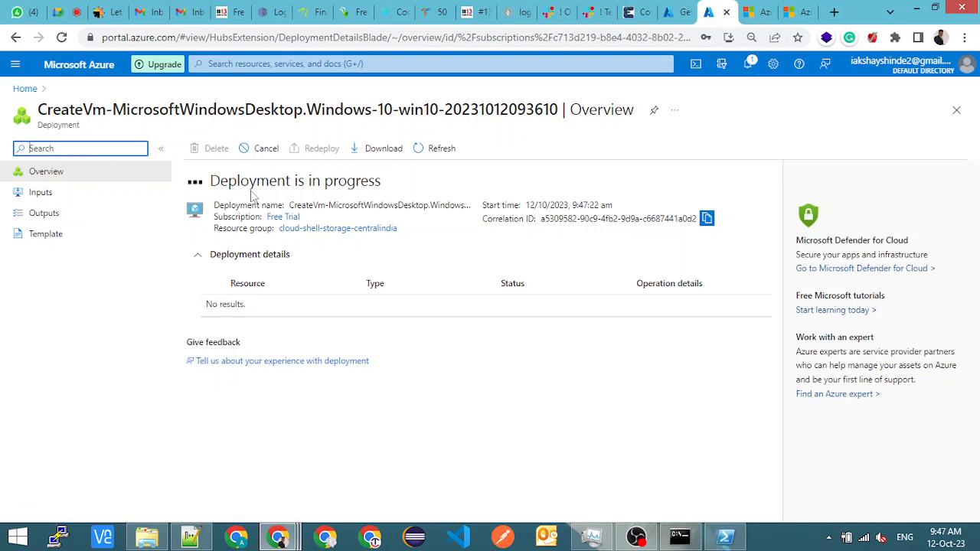
# - Adjust the column widths in the deployment details so the full resource types and statuses can be read
pyautogui.moveTo(679, 538)
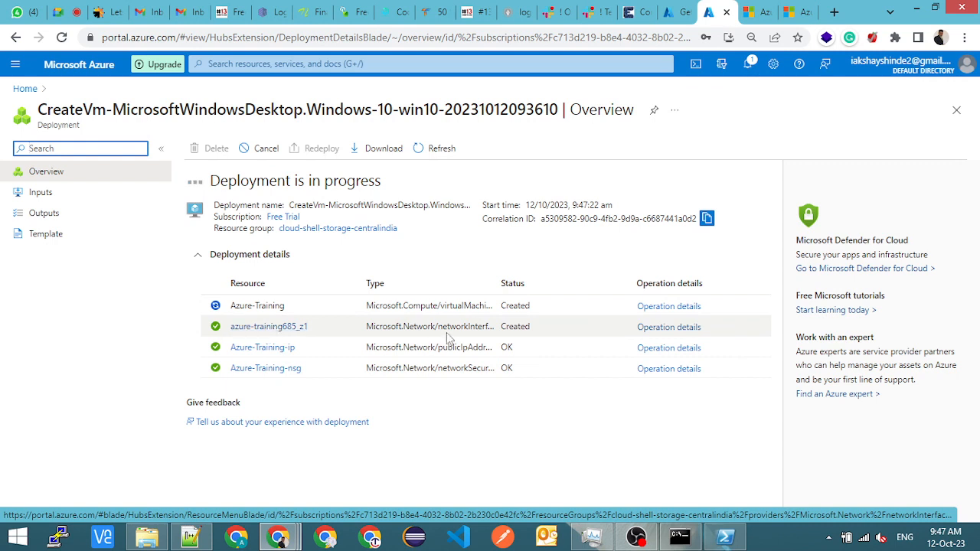
pyautogui.moveTo(498, 285); pyautogui.dragTo(609, 285)
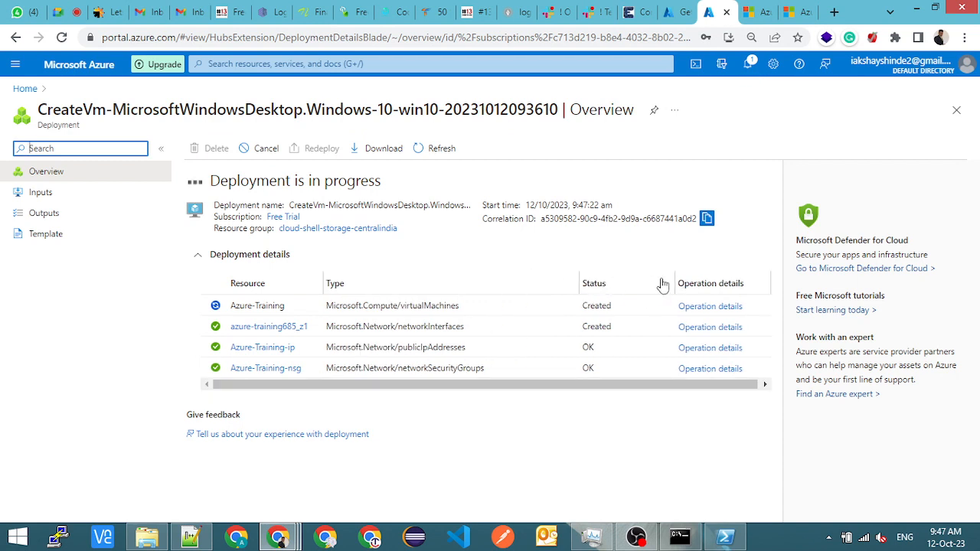
pyautogui.moveTo(671, 279); pyautogui.dragTo(641, 283)
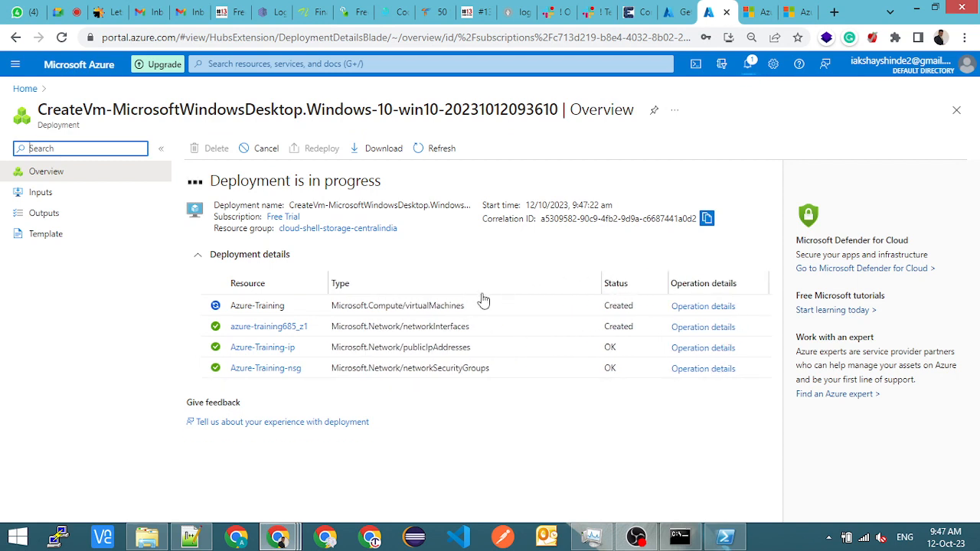
pyautogui.moveTo(327, 282); pyautogui.dragTo(342, 283)
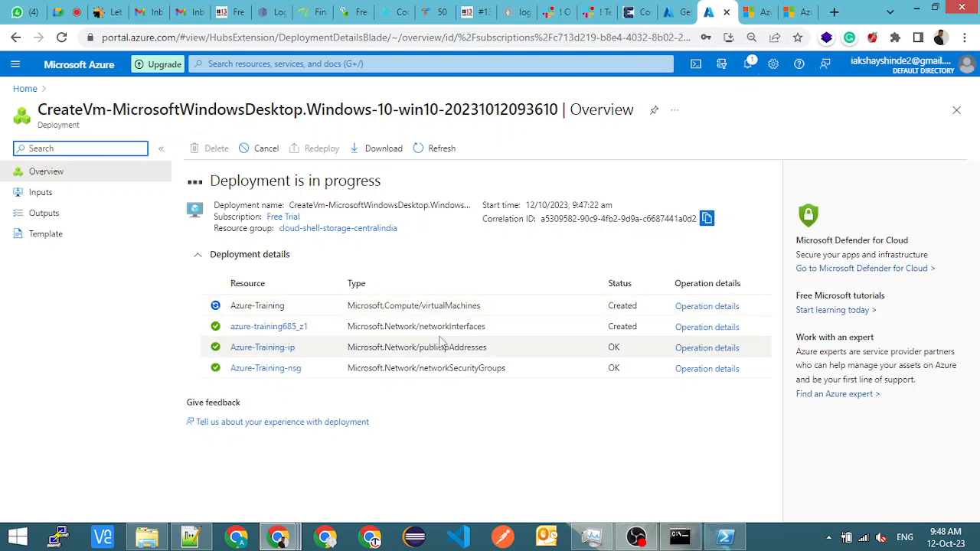
# - Switch to the Command Prompt, run az vm list again, and examine the JSON output for the Azure-Training VM
pyautogui.click(680, 535)
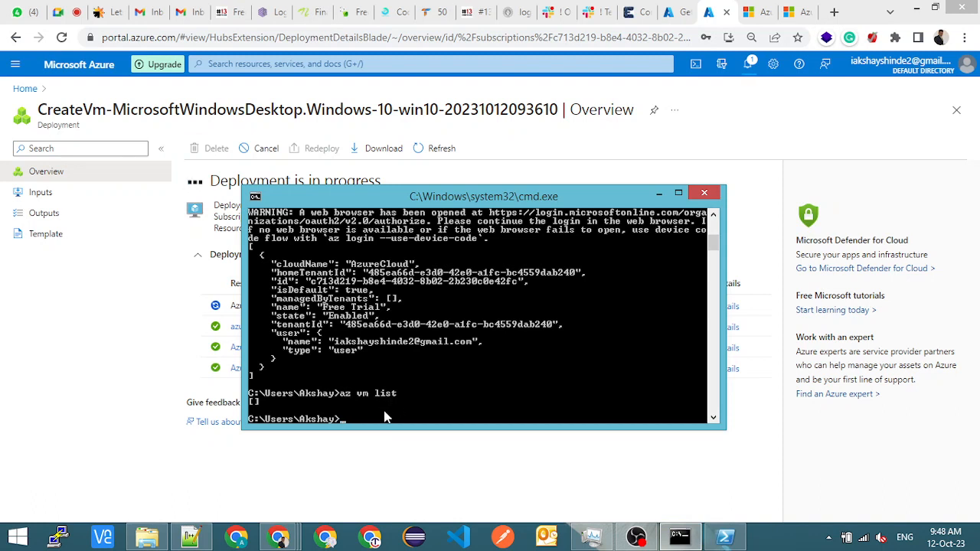
pyautogui.press('Up')
pyautogui.press('Return')
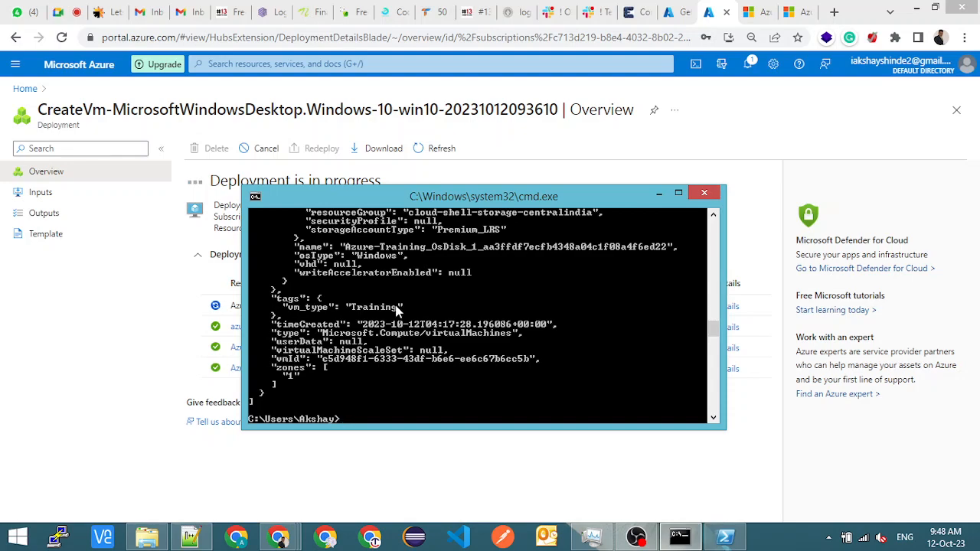
pyautogui.scroll(10, 395, 311)
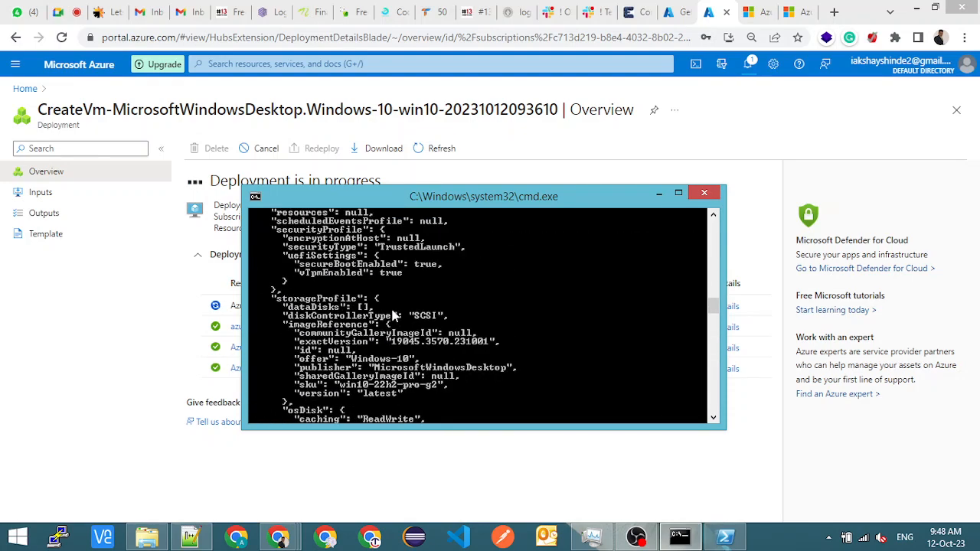
pyautogui.scroll(15, 395, 311)
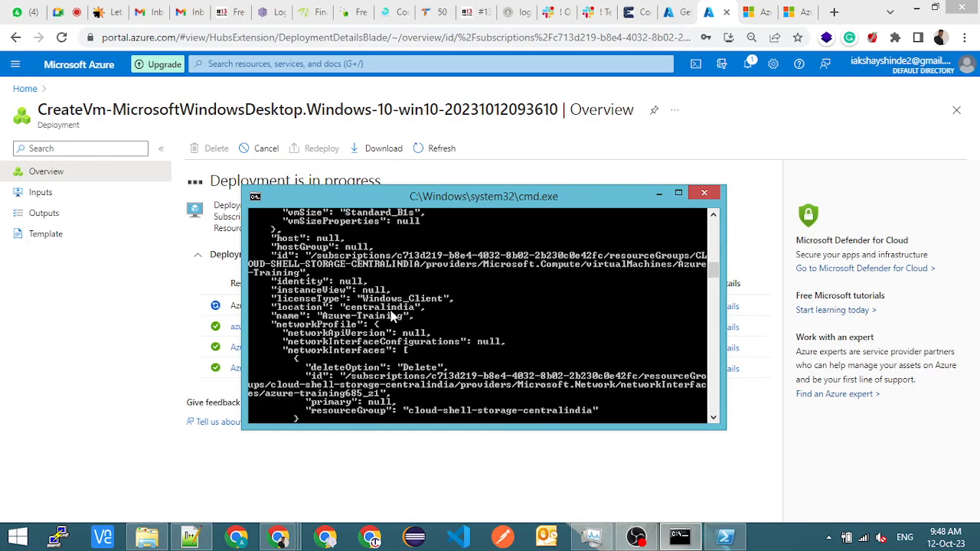
pyautogui.scroll(6, 390, 313)
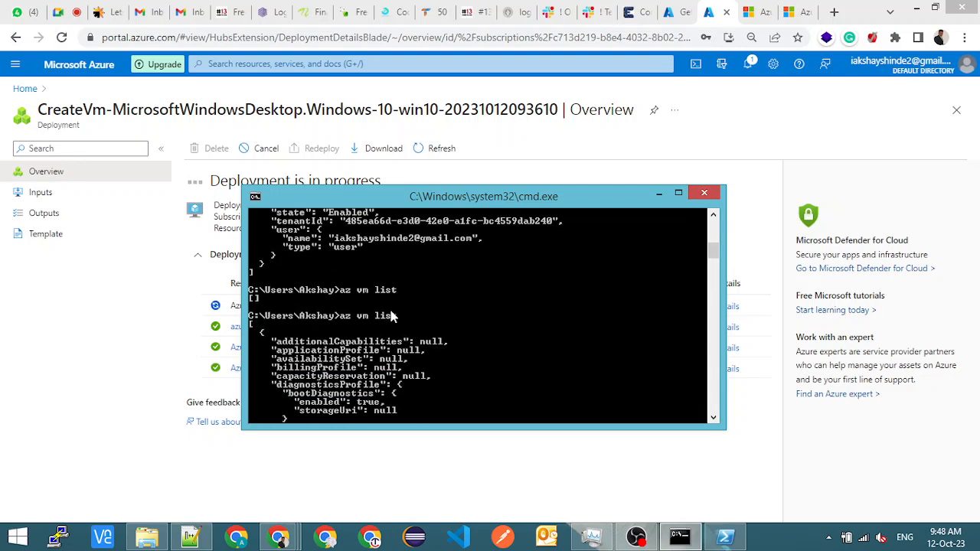
pyautogui.scroll(-2, 369, 336)
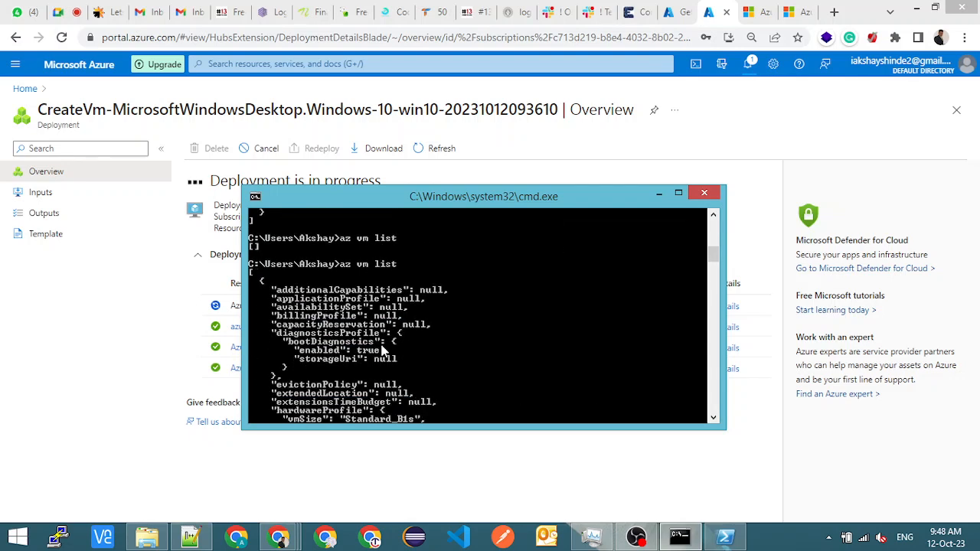
pyautogui.scroll(-5, 383, 351)
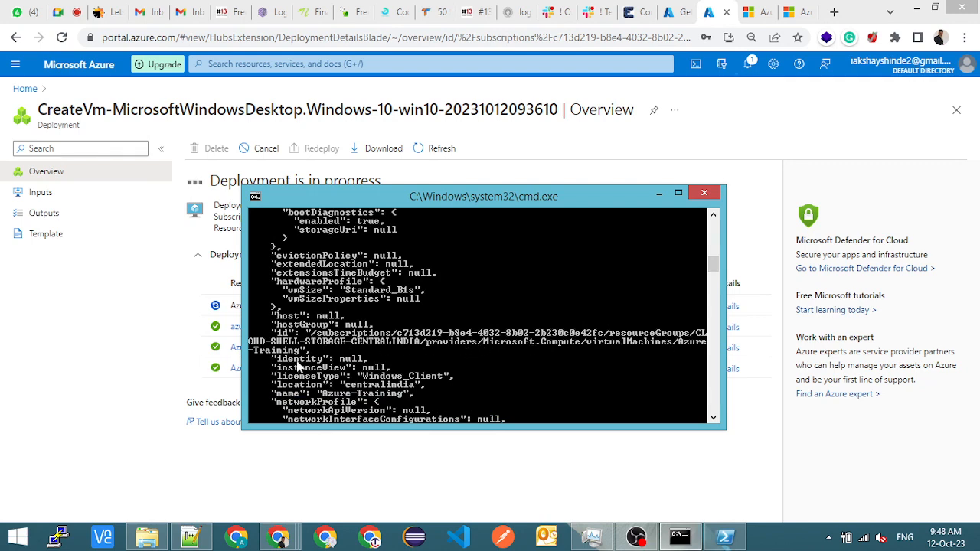
# - Examine the rest of the Azure-Training VM's JSON output, covering its network, OS, security and storage profiles, tags and zones
pyautogui.scroll(-5, 298, 365)
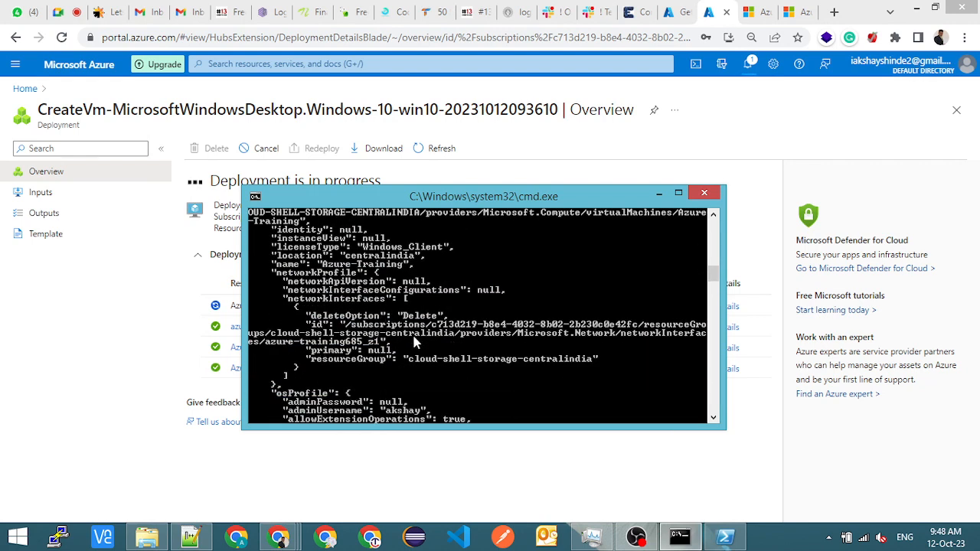
pyautogui.scroll(-1, 409, 343)
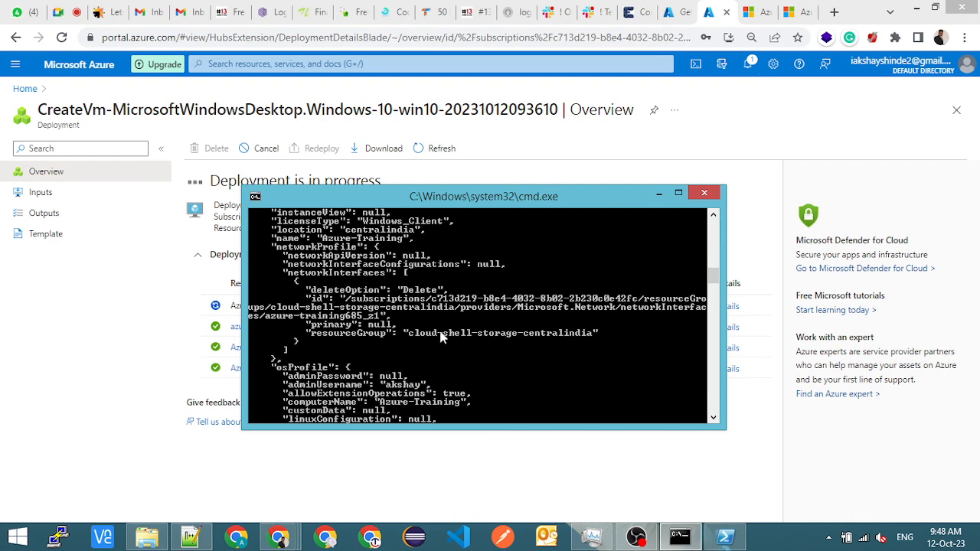
pyautogui.scroll(-2, 323, 371)
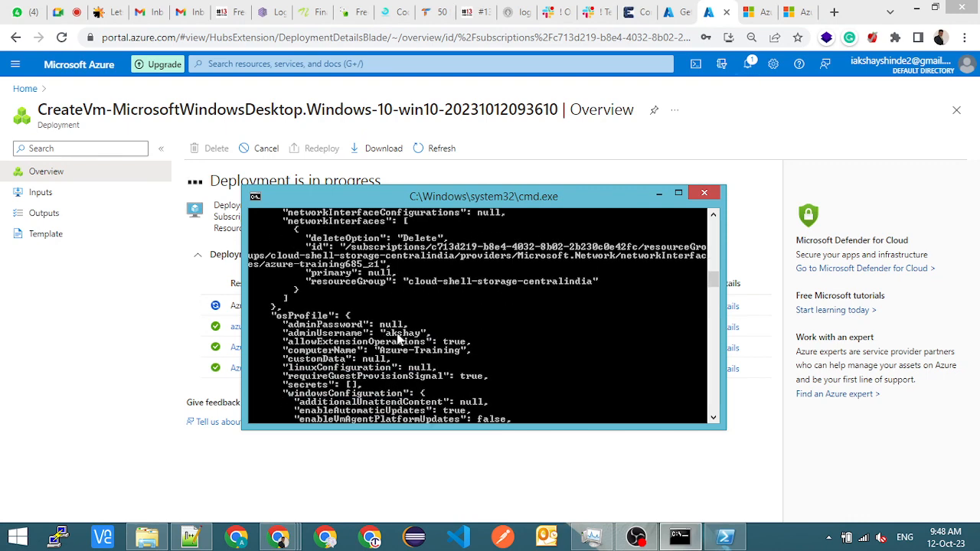
pyautogui.scroll(-1, 326, 365)
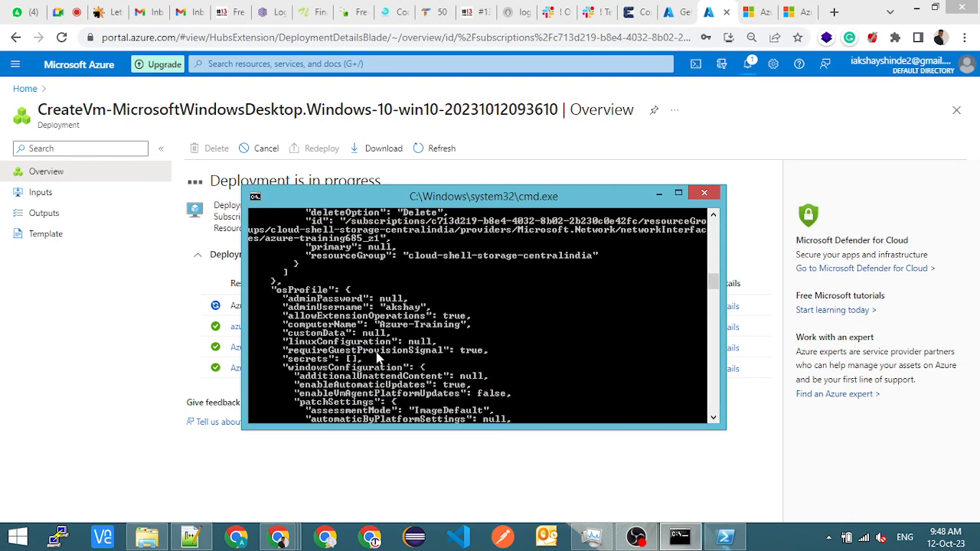
pyautogui.scroll(-5, 341, 356)
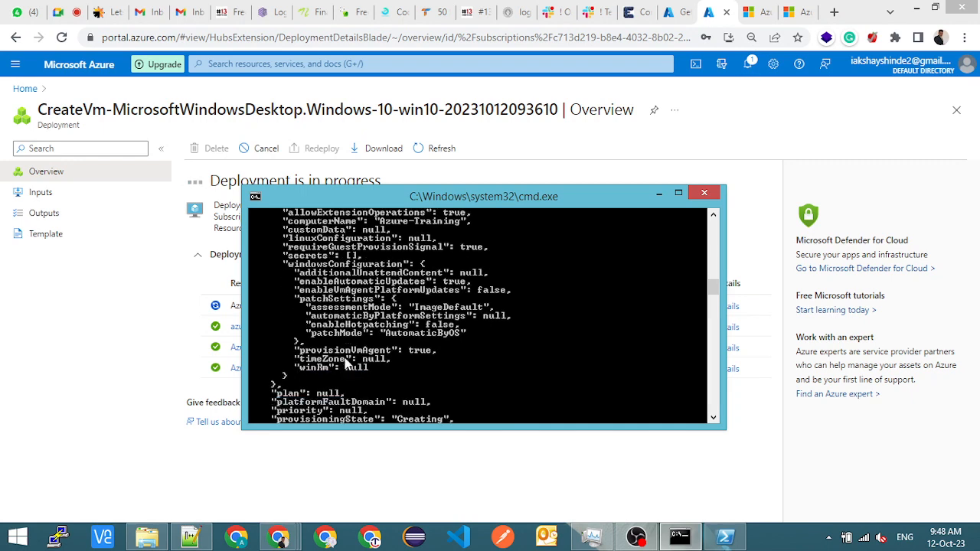
pyautogui.scroll(-2, 344, 363)
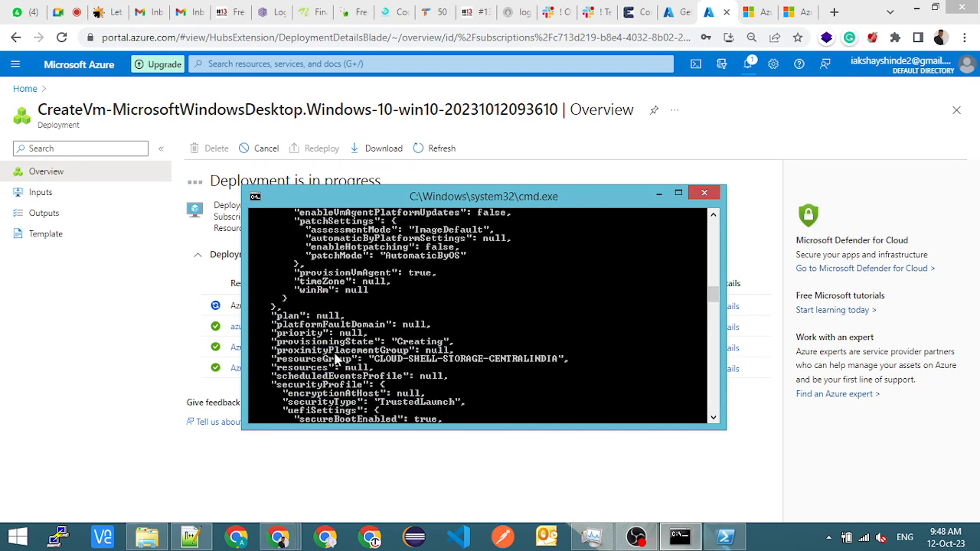
pyautogui.scroll(-7, 315, 364)
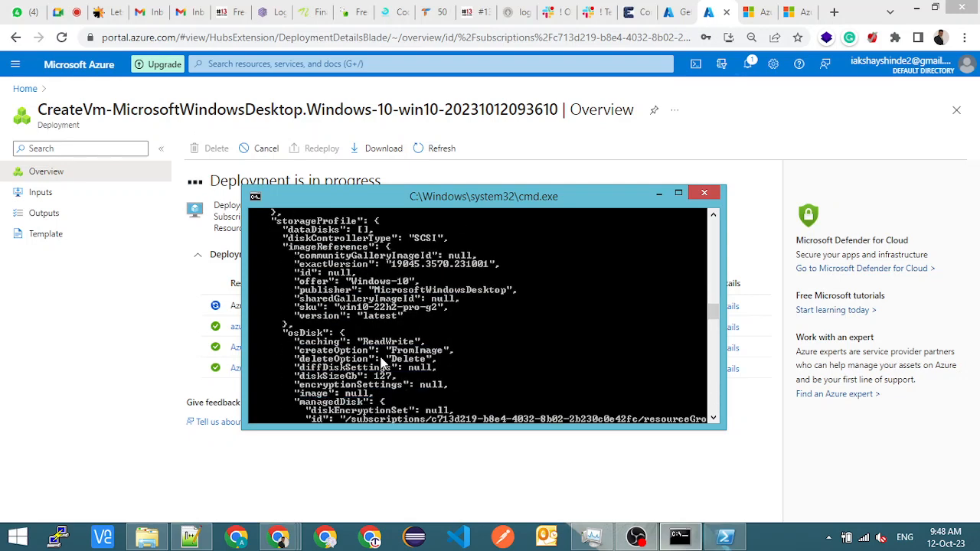
pyautogui.scroll(-2, 382, 362)
pyautogui.scroll(-2, 354, 321)
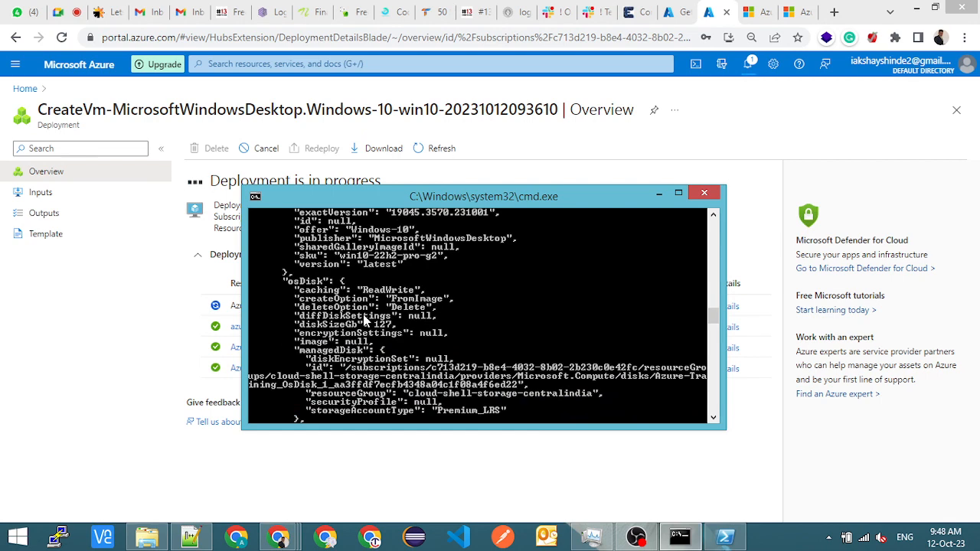
pyautogui.scroll(-2, 365, 321)
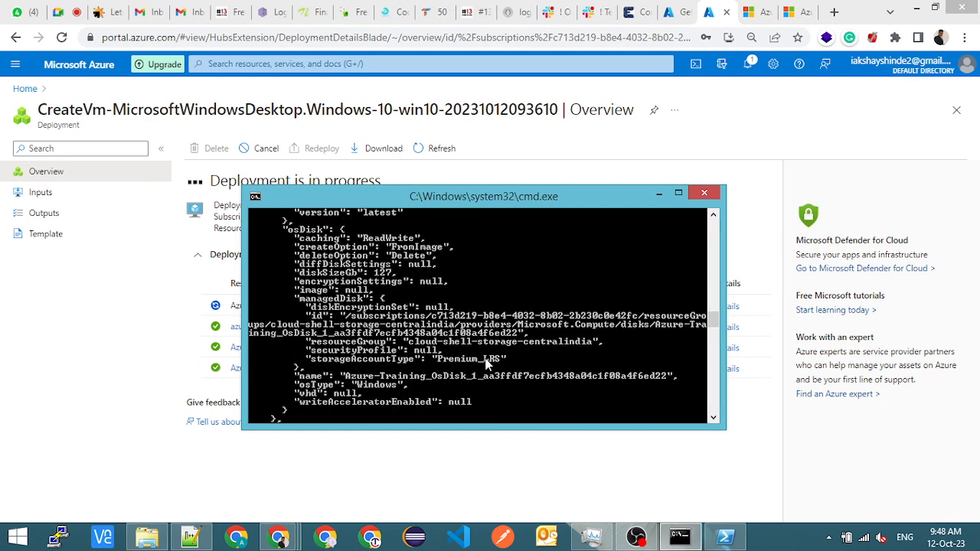
pyautogui.scroll(-4, 387, 367)
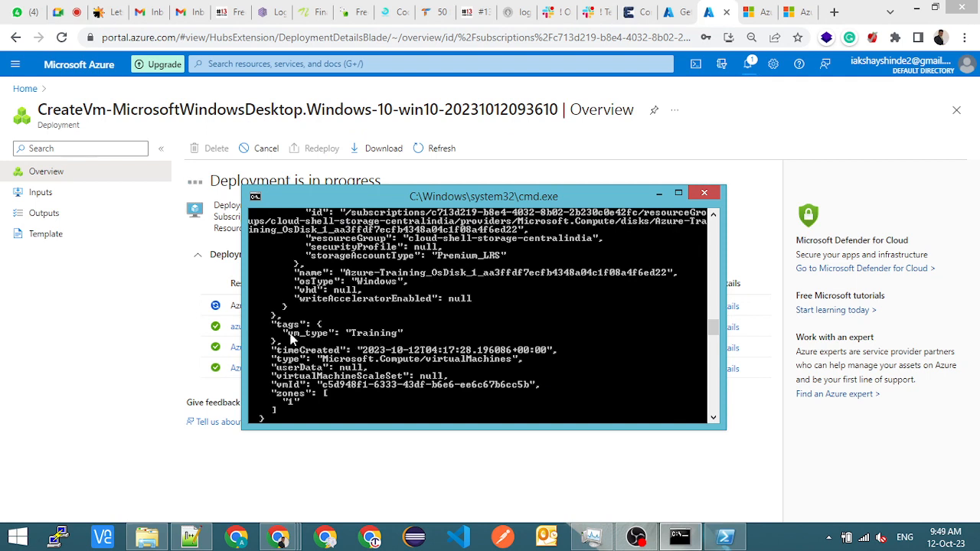
pyautogui.scroll(-2, 297, 353)
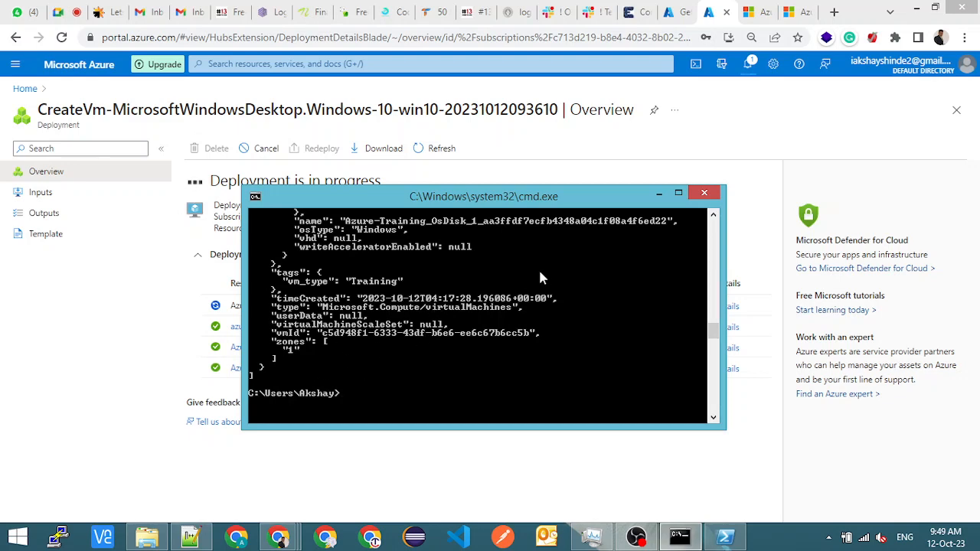
# - Return to the Azure portal, open Cloud Shell, and run az vm list in Bash to check its JSON output
pyautogui.click(658, 194)
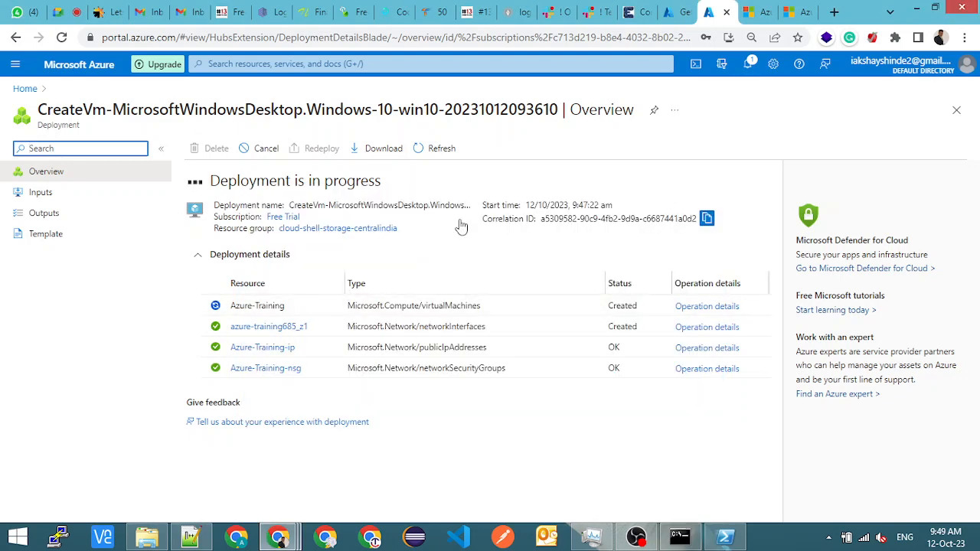
pyautogui.click(695, 67)
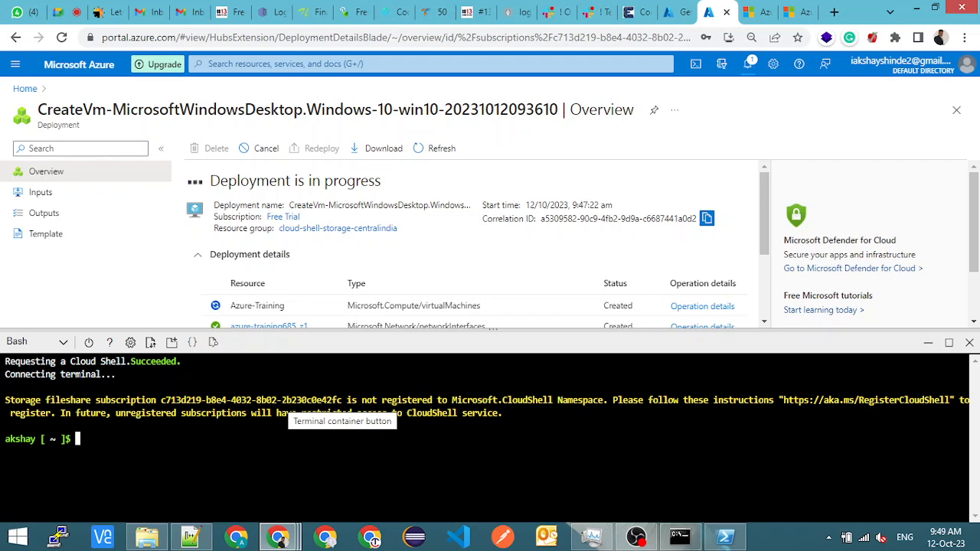
pyautogui.write('az')
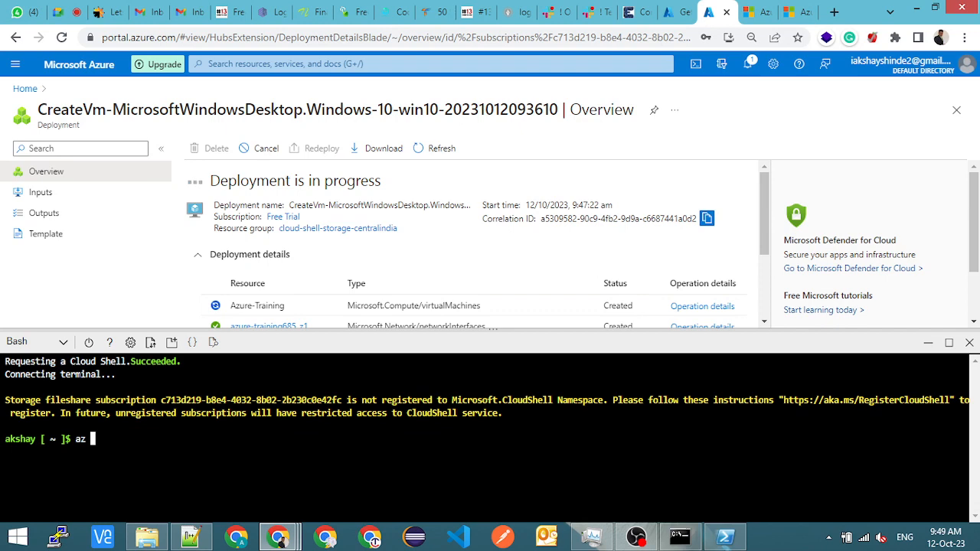
pyautogui.hotkey('alt', 'Tab')
pyautogui.hotkey('alt', 'Tab')
pyautogui.write('vm list')
pyautogui.scroll(15, 490, 436)
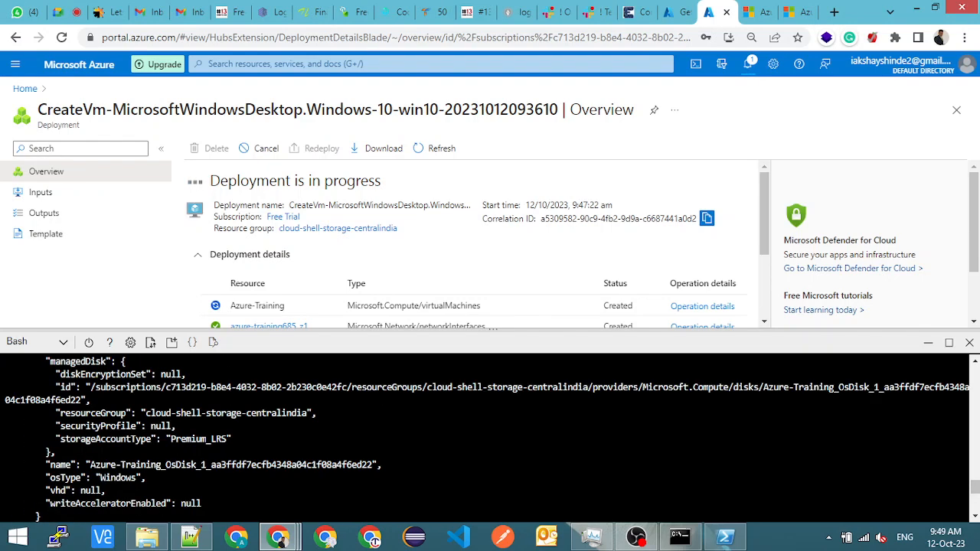
pyautogui.scroll(5, 490, 437)
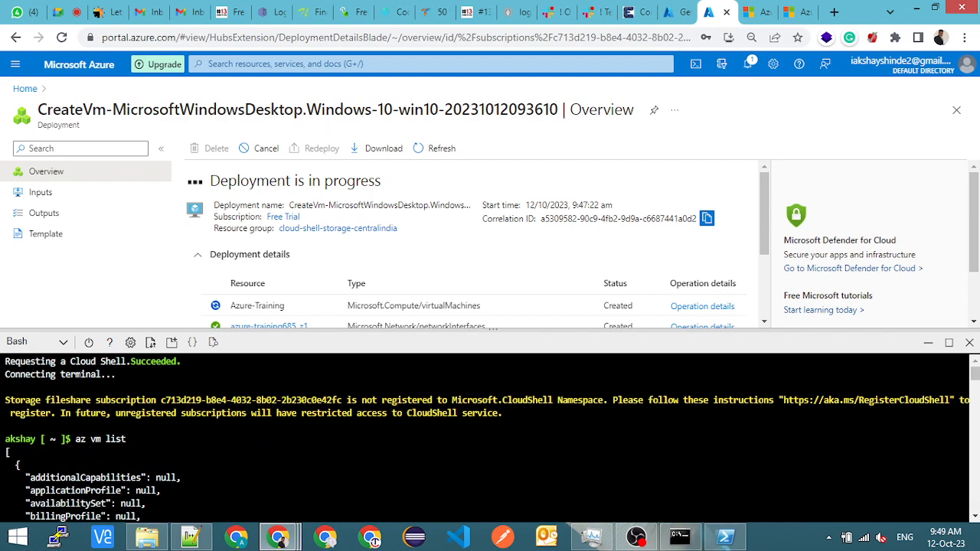
pyautogui.scroll(-3, 490, 437)
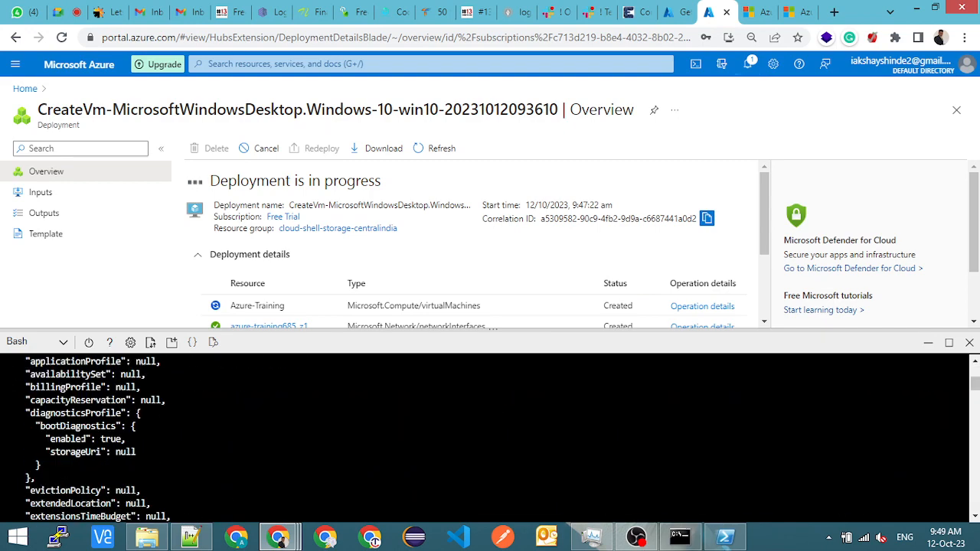
pyautogui.scroll(3, 490, 437)
# - Switch the Cloud Shell session from Bash to PowerShell and confirm the reconnection
pyautogui.click(38, 342)
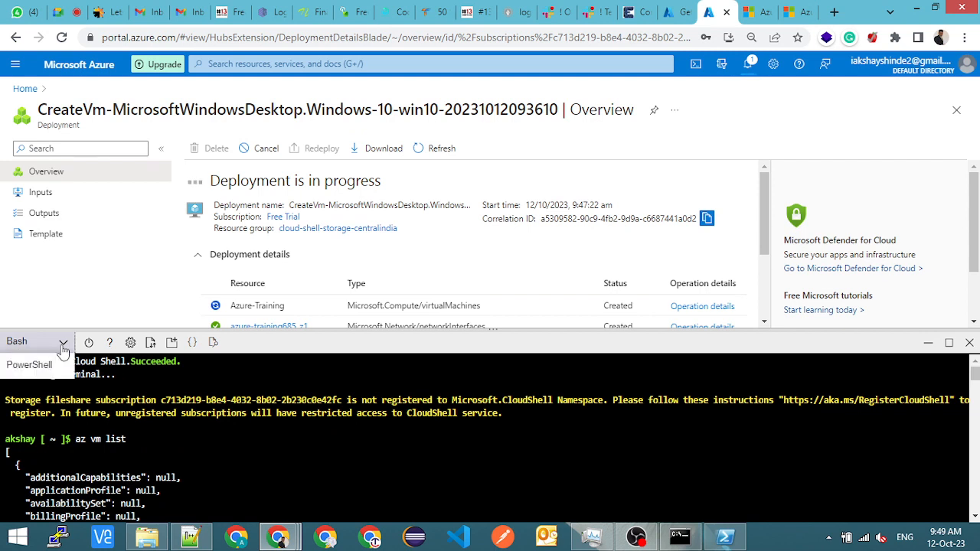
pyautogui.click(55, 373)
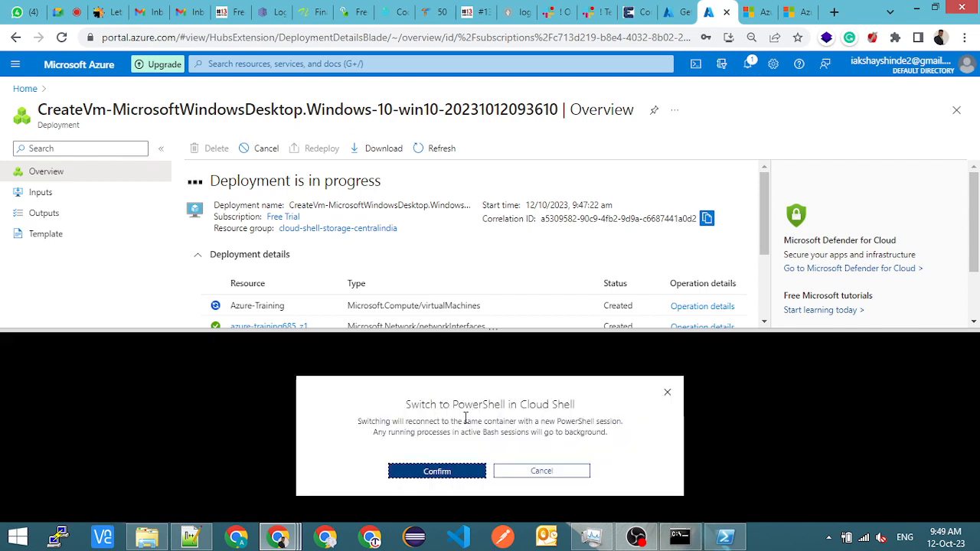
pyautogui.click(437, 470)
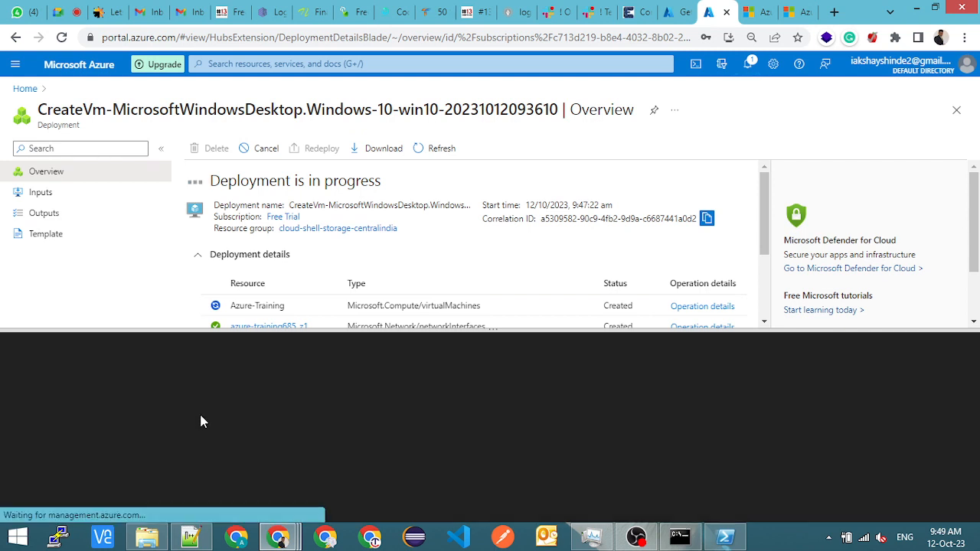
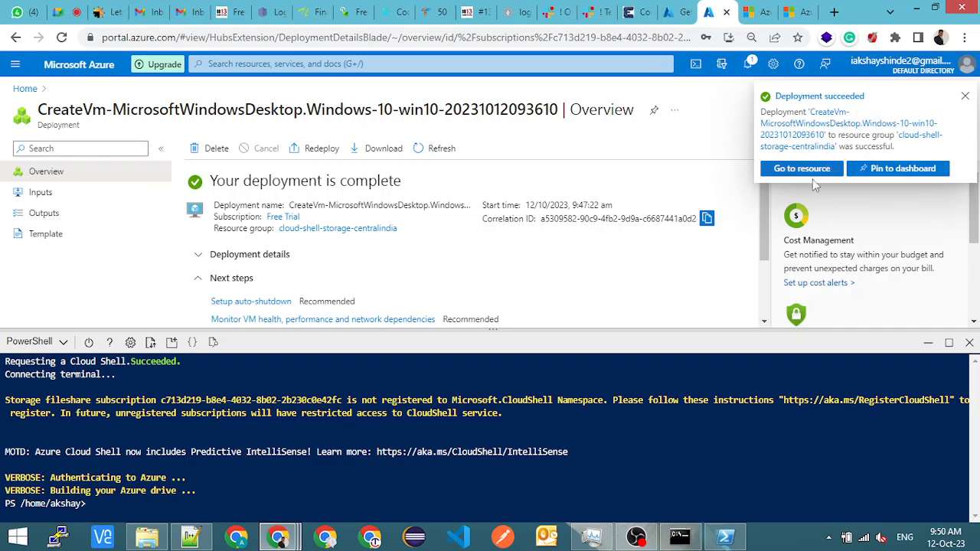
# - Dismiss the deployment notification and run Get-AzVM in the Cloud Shell PowerShell session to list the virtual machines
pyautogui.click(965, 97)
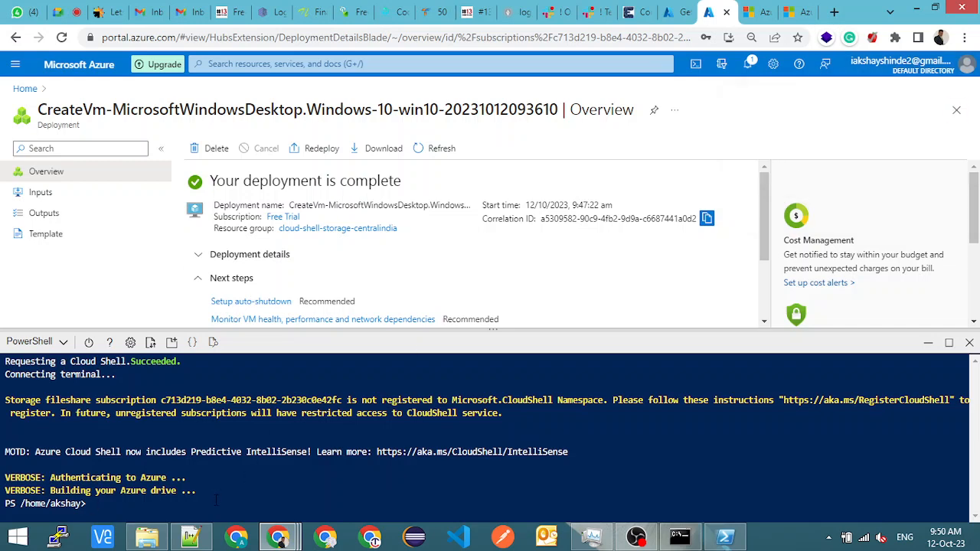
pyautogui.write('Get-')
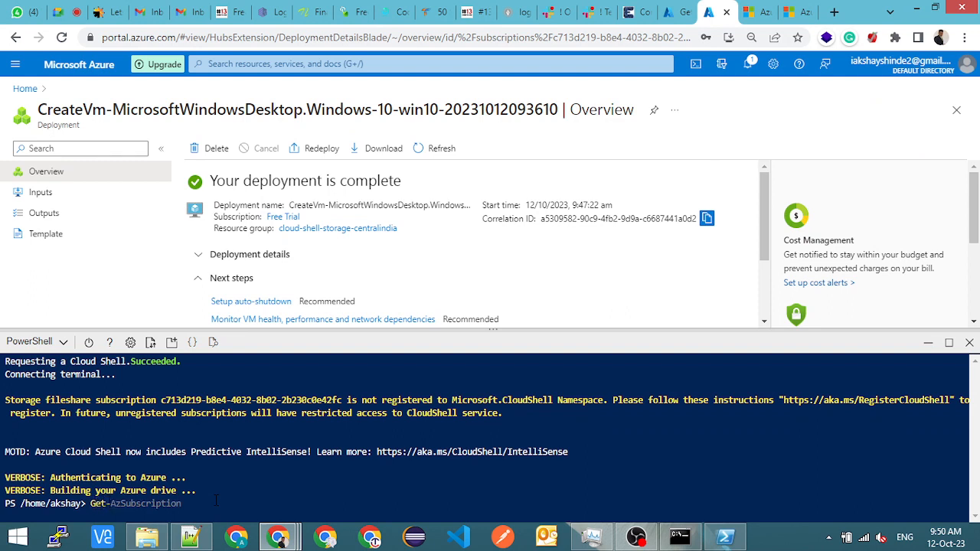
pyautogui.write('AzVM')
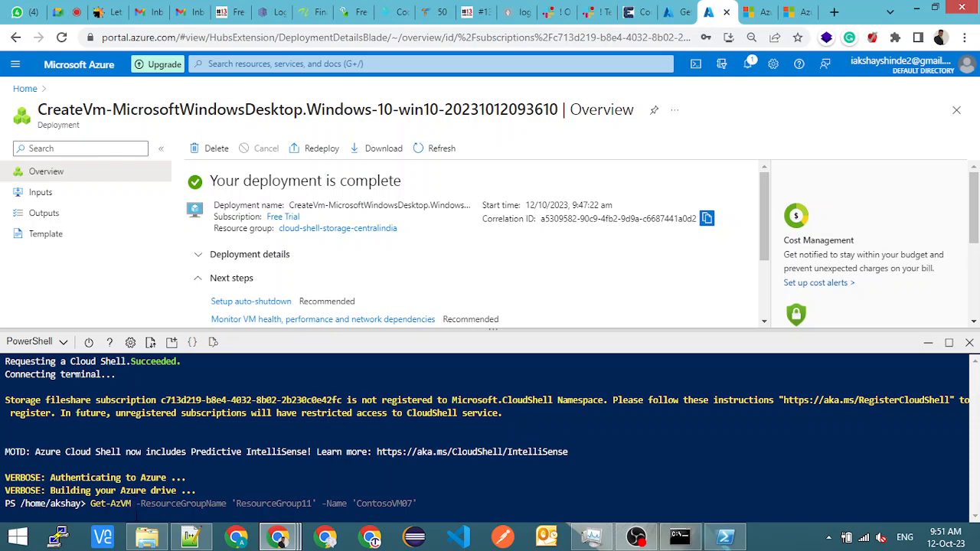
pyautogui.press('Return')
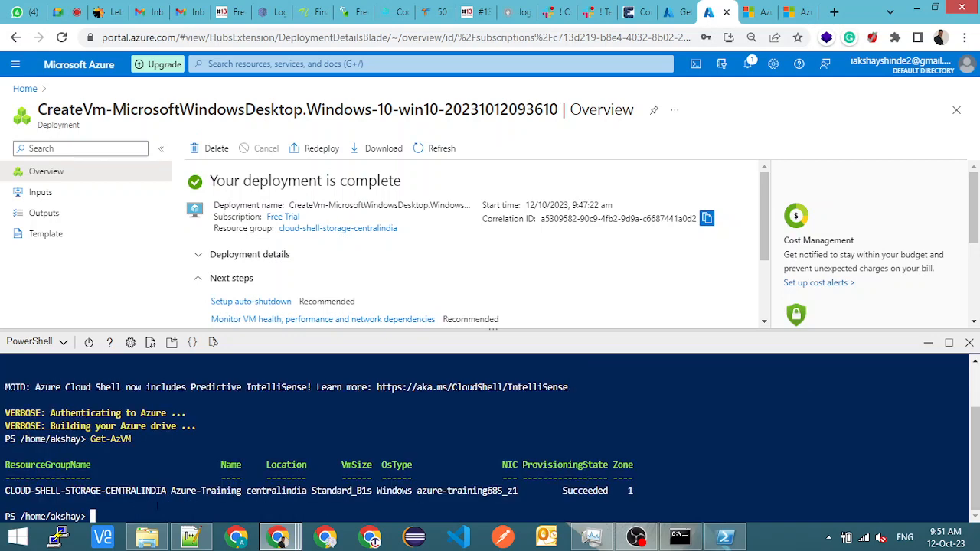
# - Examine the Get-AzVM table, covering its resource group, name, location, size, OS, NIC, provisioning state and zone columns
pyautogui.moveTo(88, 438); pyautogui.dragTo(131, 439)
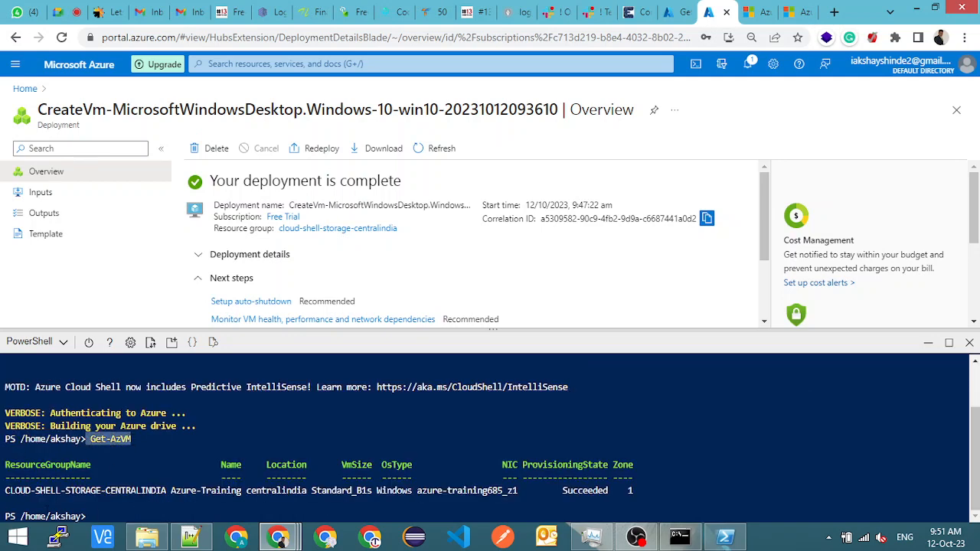
pyautogui.moveTo(10, 465); pyautogui.dragTo(693, 490)
pyautogui.click(693, 490)
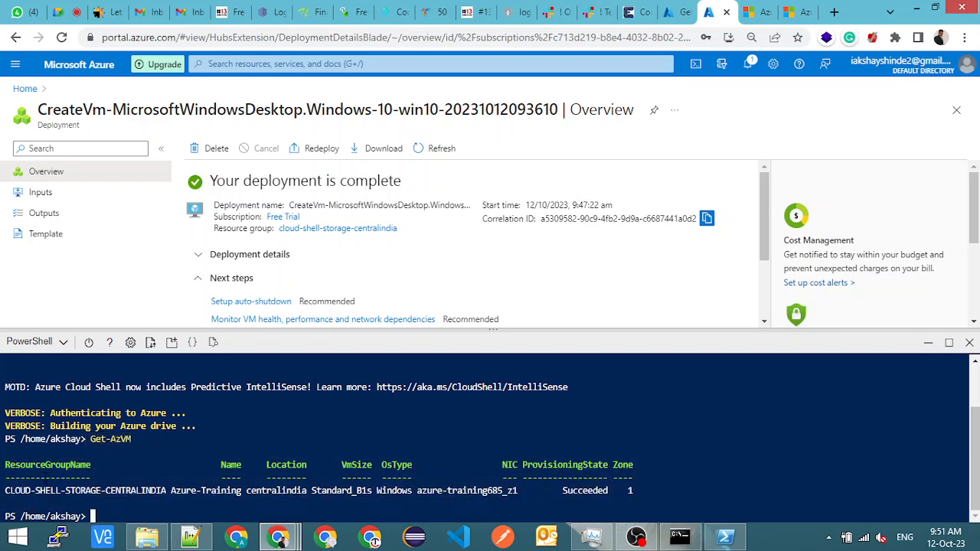
pyautogui.moveTo(167, 491); pyautogui.dragTo(5, 491)
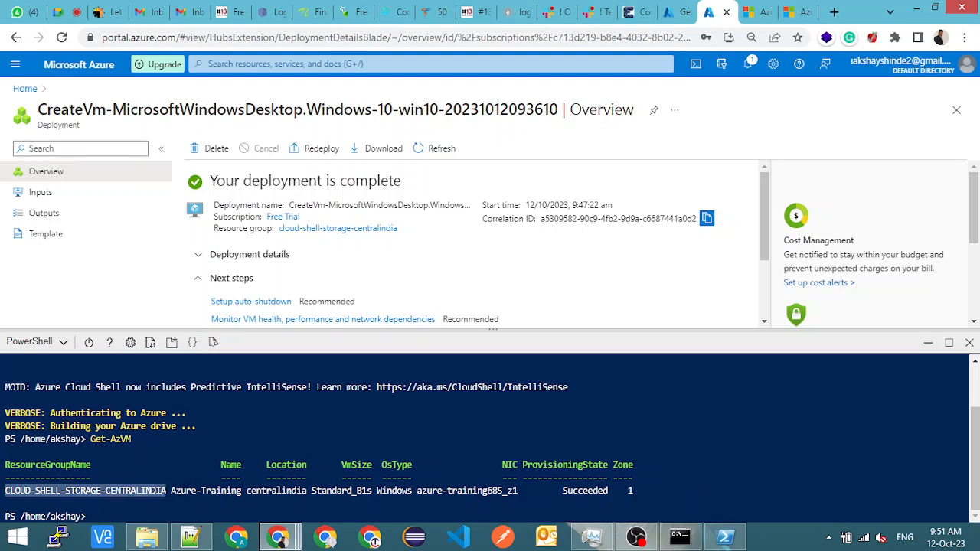
pyautogui.moveTo(171, 491); pyautogui.dragTo(613, 464)
pyautogui.click(476, 487)
pyautogui.doubleClick(586, 491)
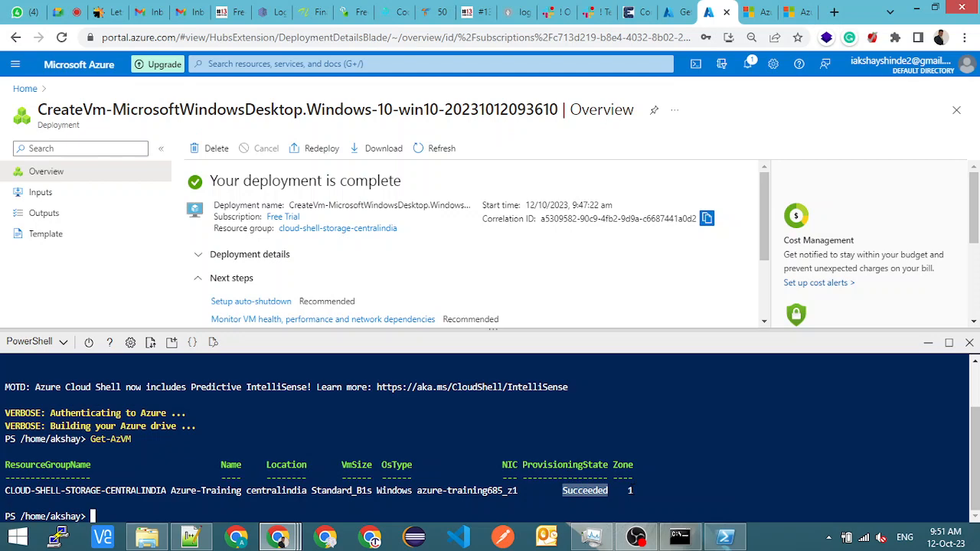
pyautogui.click(633, 489)
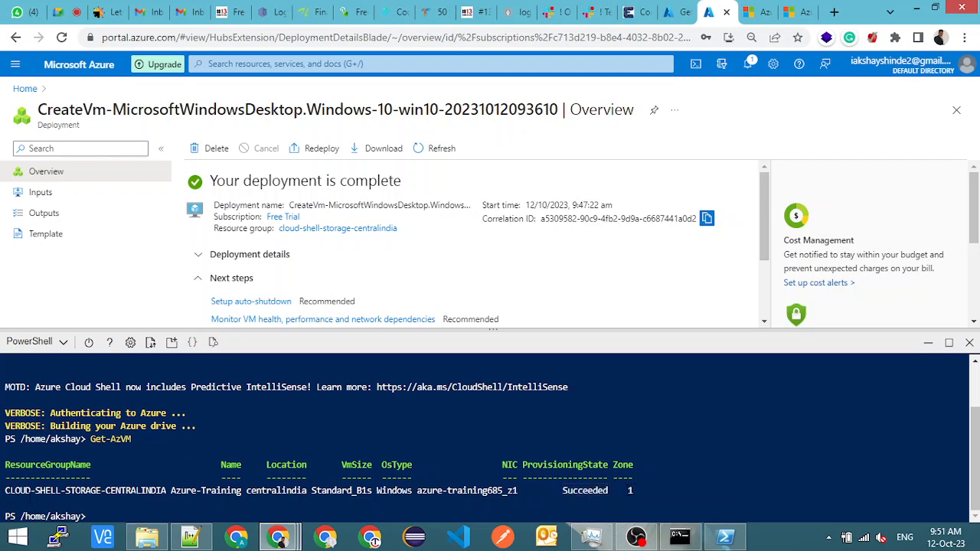
pyautogui.moveTo(27, 491); pyautogui.dragTo(271, 491)
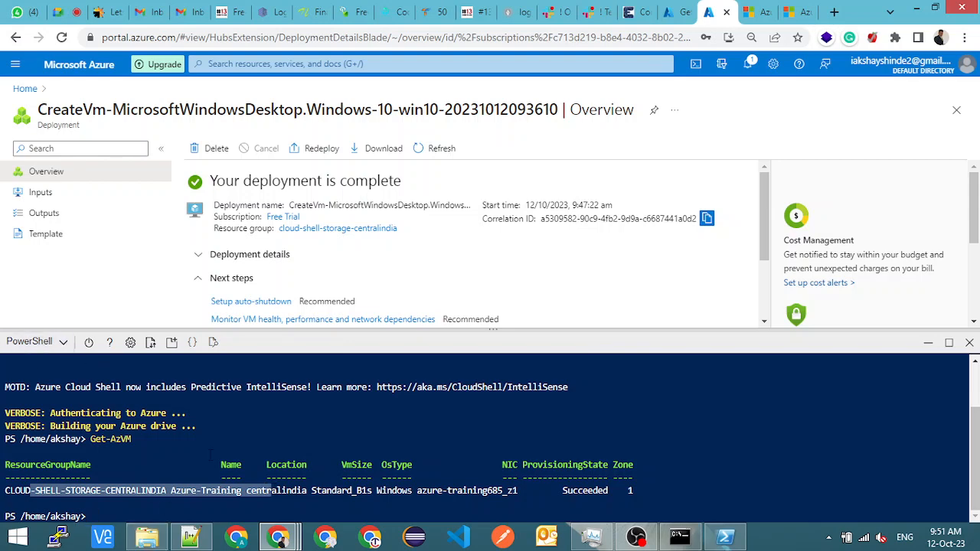
pyautogui.click(212, 455)
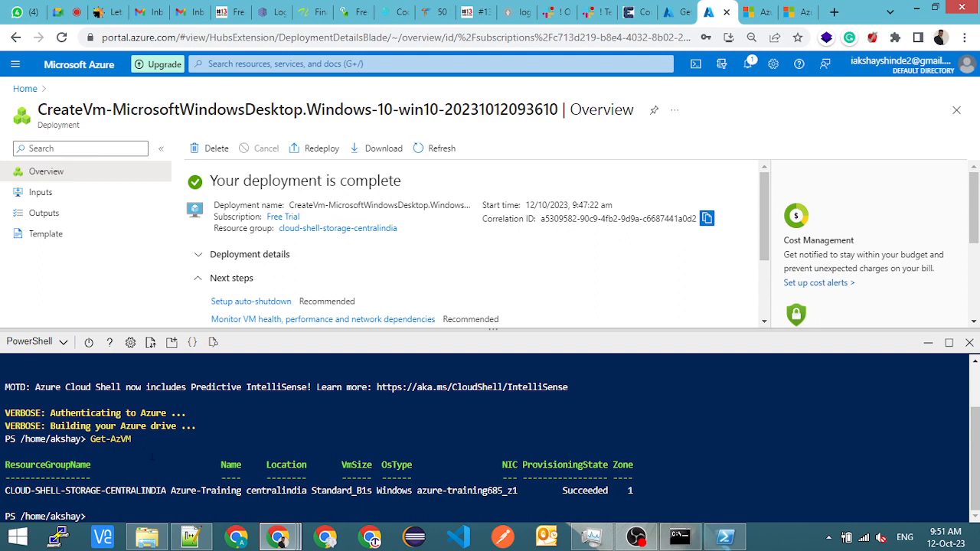
pyautogui.moveTo(658, 467); pyautogui.dragTo(3, 464)
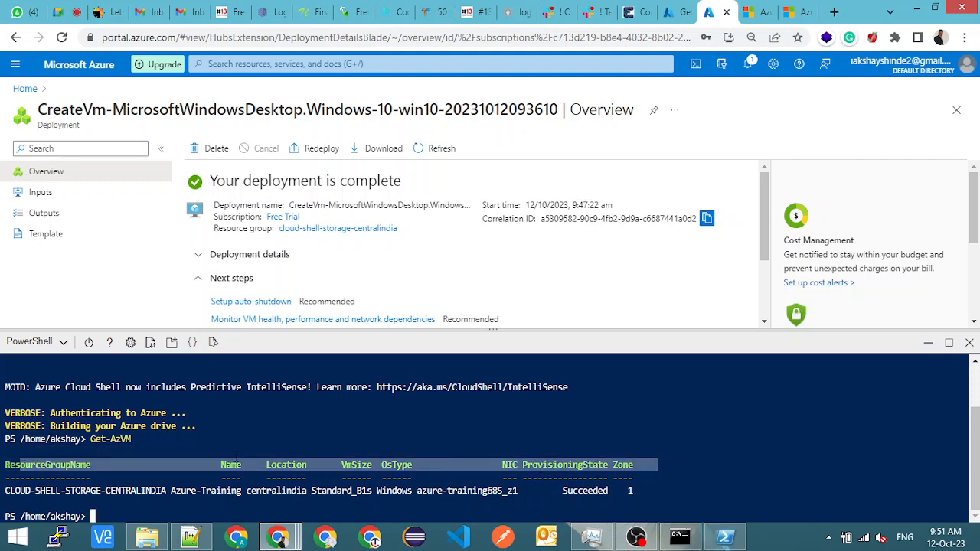
pyautogui.click(310, 469)
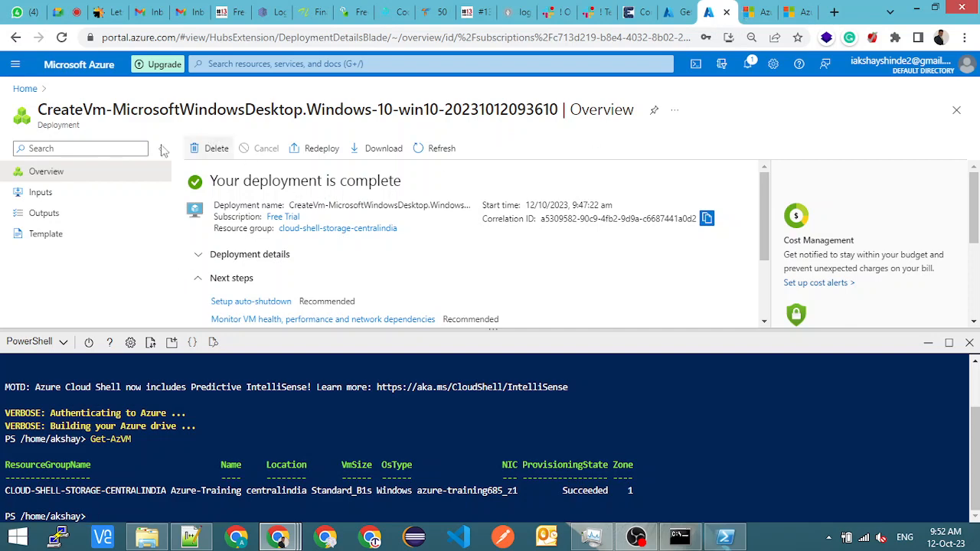
# - Close Cloud Shell and open the Azure-Training VM's overview from the portal's virtual machines list, collapsing the list beside it
pyautogui.click(24, 89)
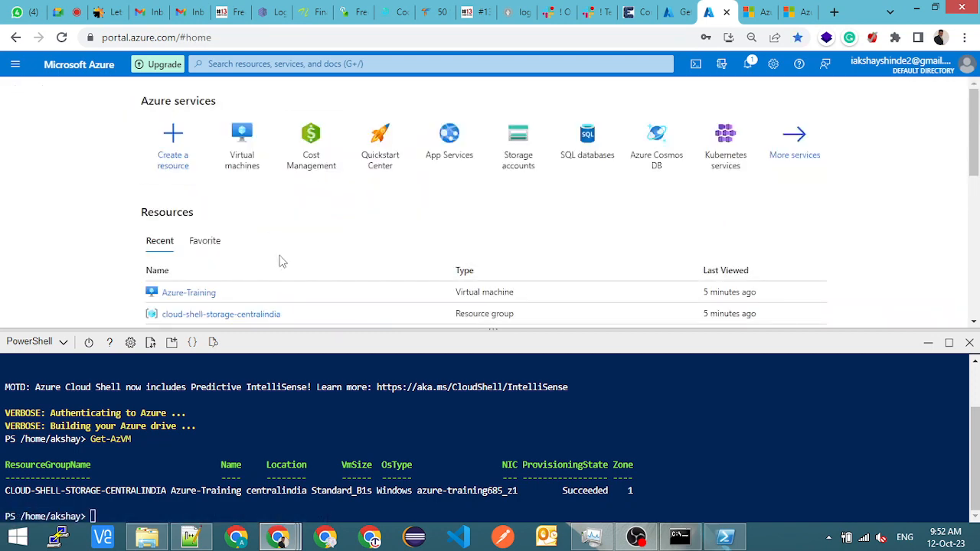
pyautogui.click(240, 145)
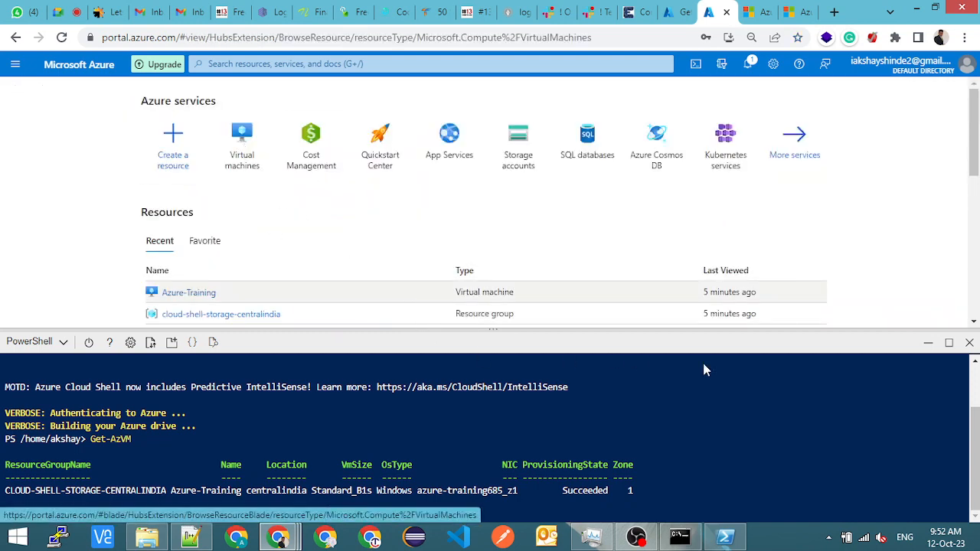
pyautogui.click(968, 343)
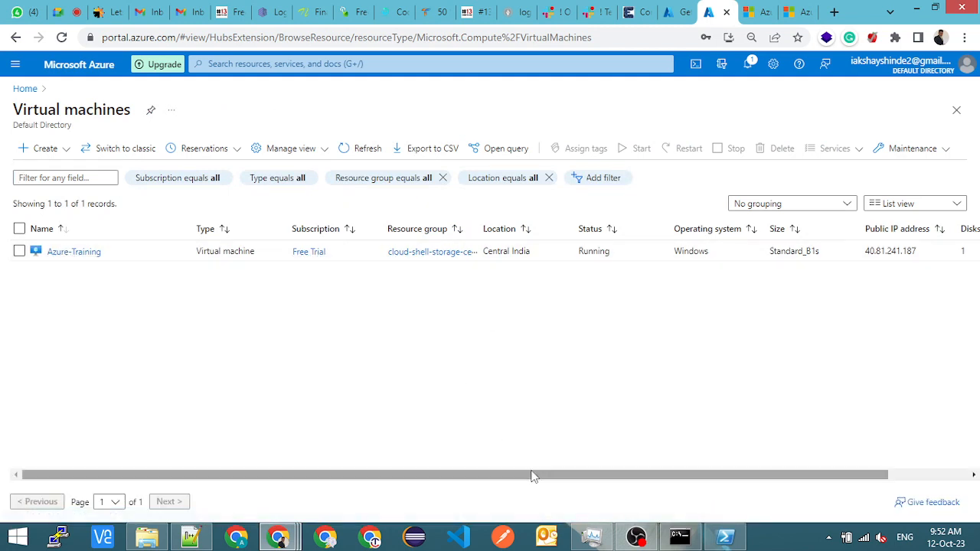
pyautogui.moveTo(532, 474); pyautogui.dragTo(460, 425)
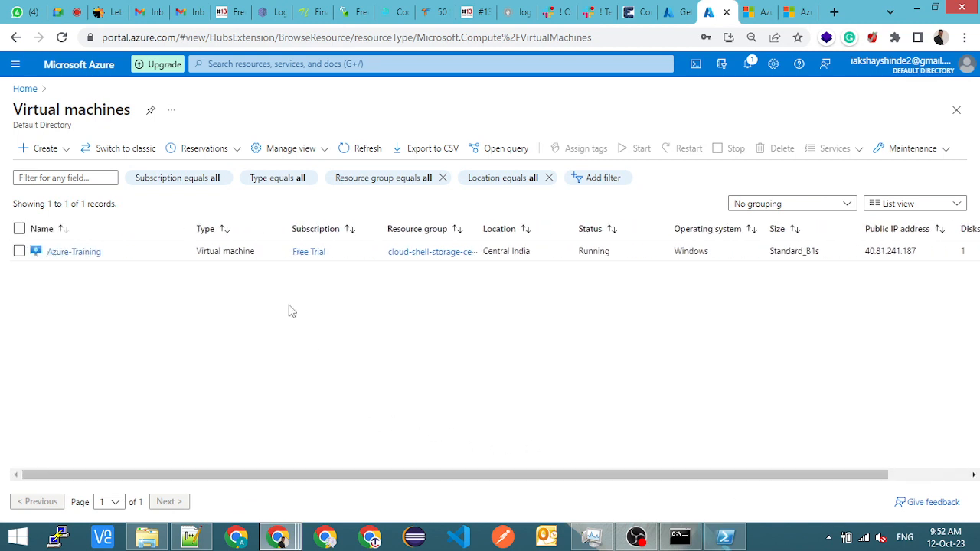
pyautogui.click(73, 253)
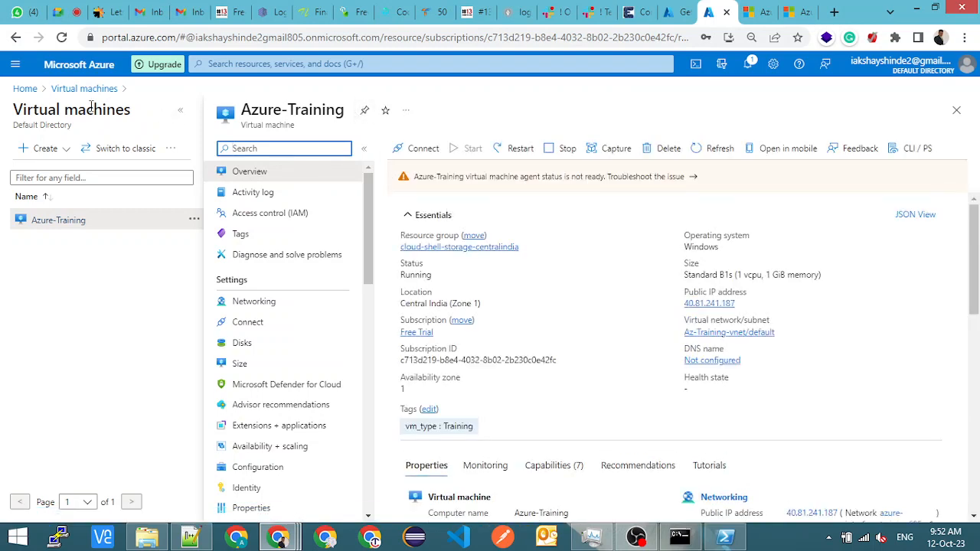
pyautogui.click(181, 111)
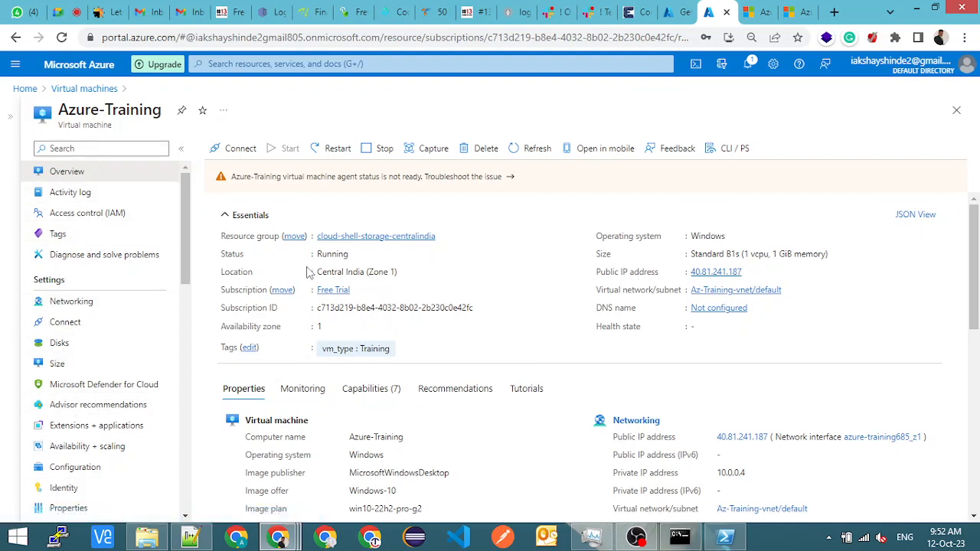
# - Open the troubleshooter for the VM agent status warning, check the VM's running status, and close the troubleshooter
pyautogui.click(497, 180)
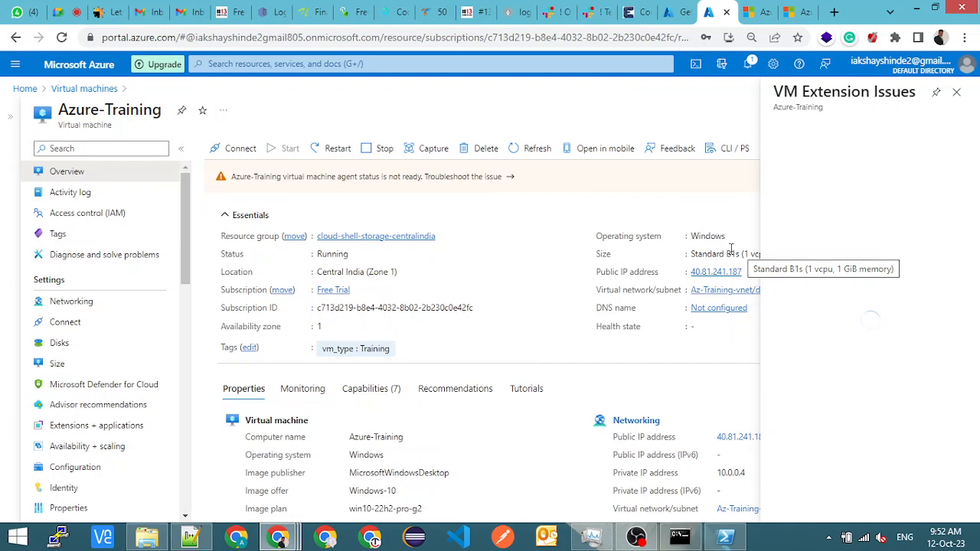
pyautogui.moveTo(318, 254); pyautogui.dragTo(349, 253)
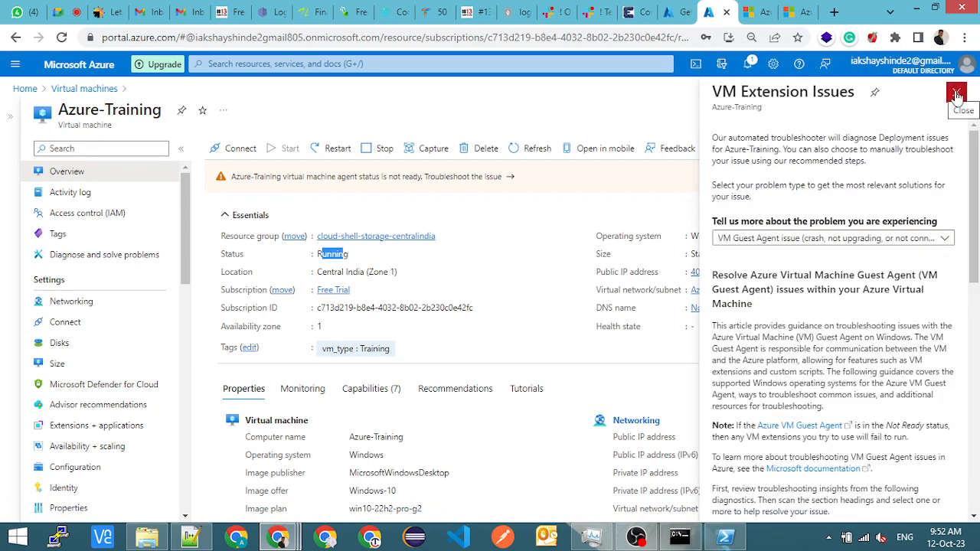
pyautogui.click(955, 94)
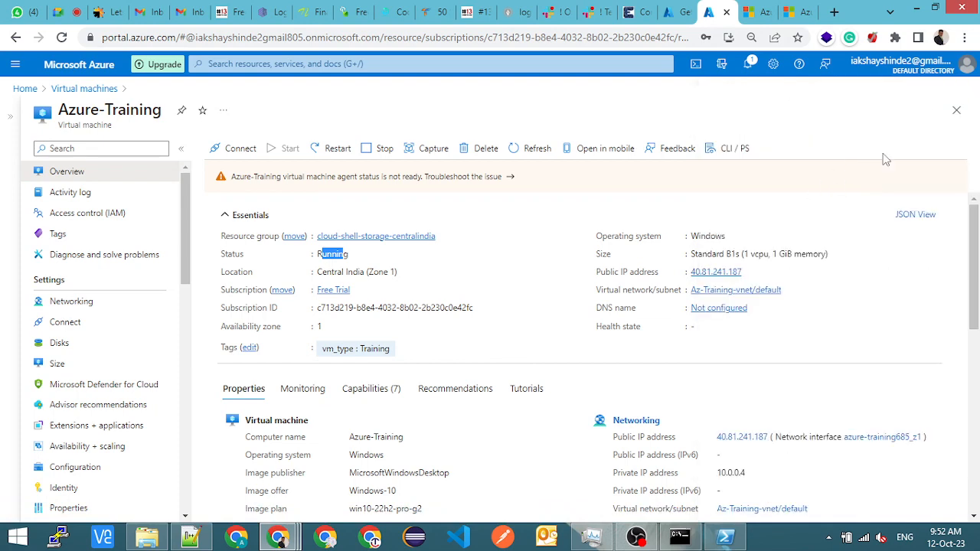
# - Review the Azure-Training VM's properties, including its virtual machine details, private IP address, size and disk
pyautogui.scroll(-2, 525, 324)
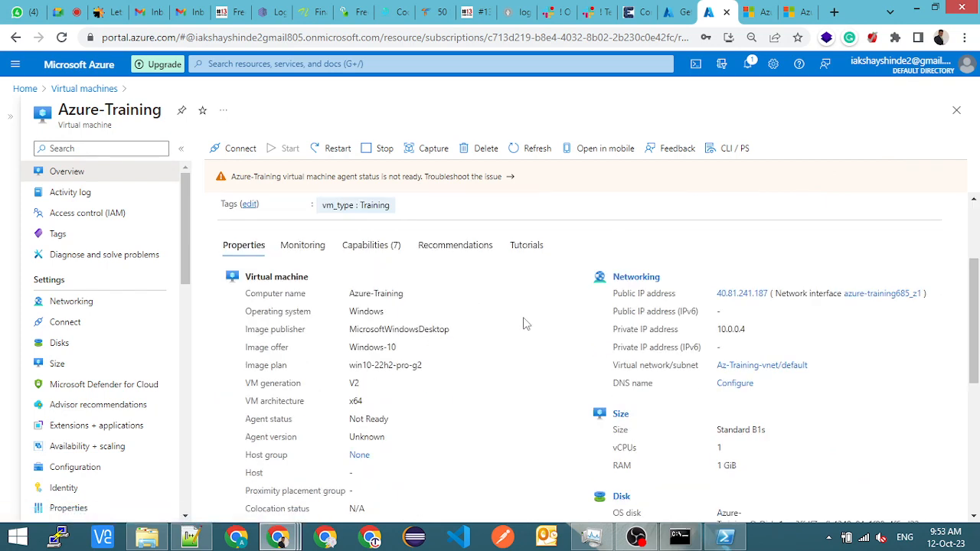
pyautogui.scroll(-1, 525, 324)
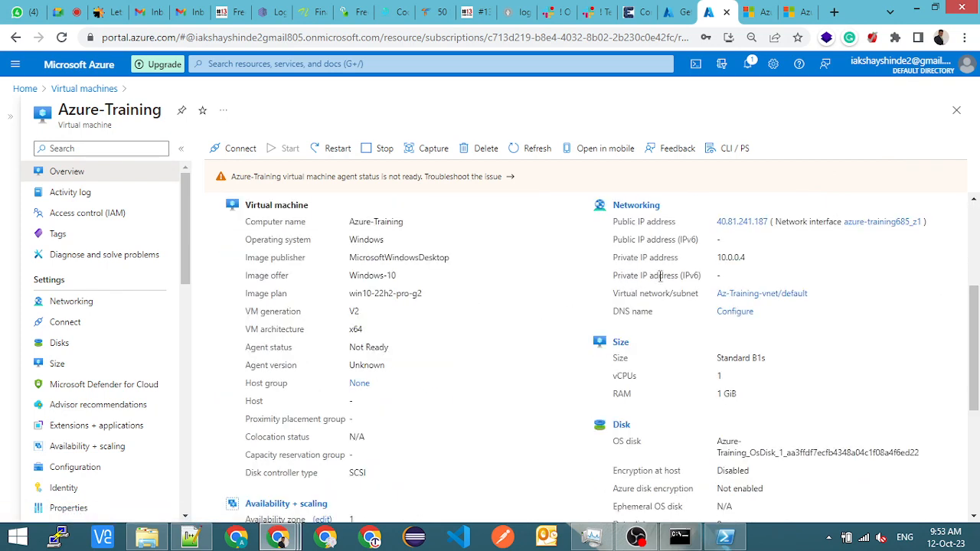
pyautogui.moveTo(716, 258); pyautogui.dragTo(744, 257)
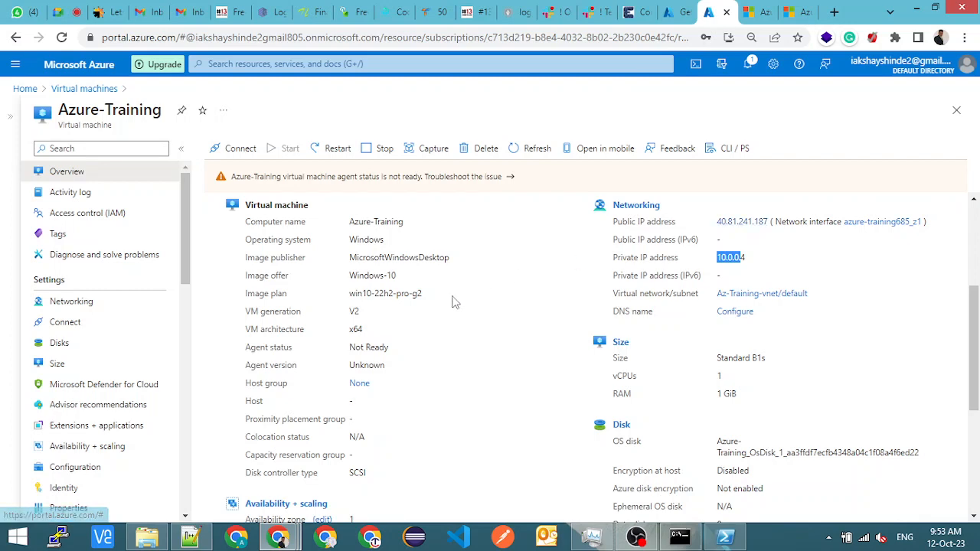
pyautogui.scroll(3, 438, 316)
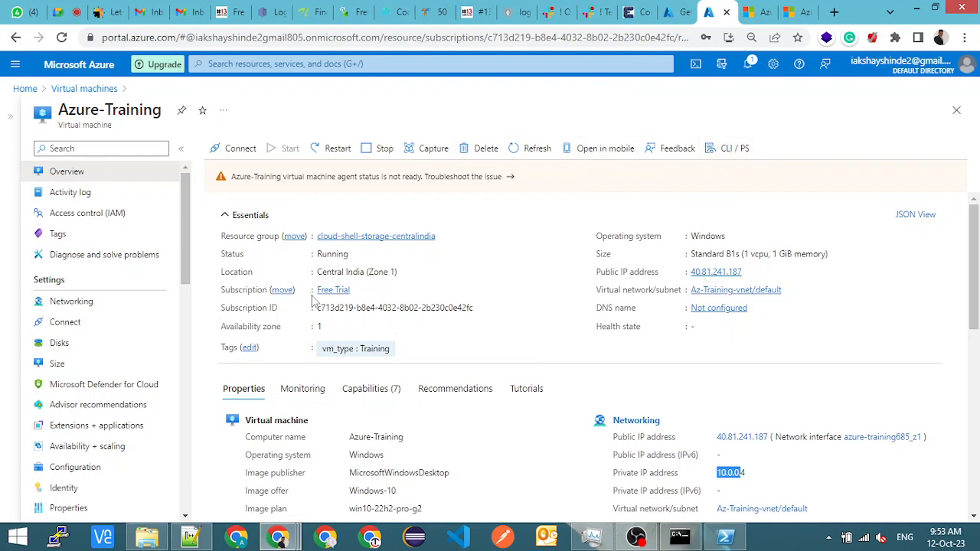
# - Open the Azure-Training VM's connection page and copy its public IP address
pyautogui.click(239, 150)
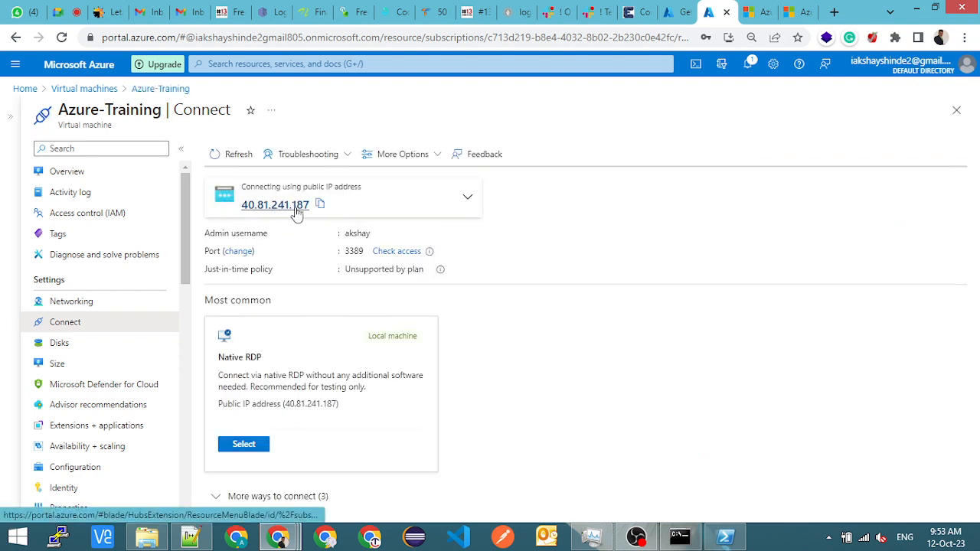
pyautogui.click(320, 206)
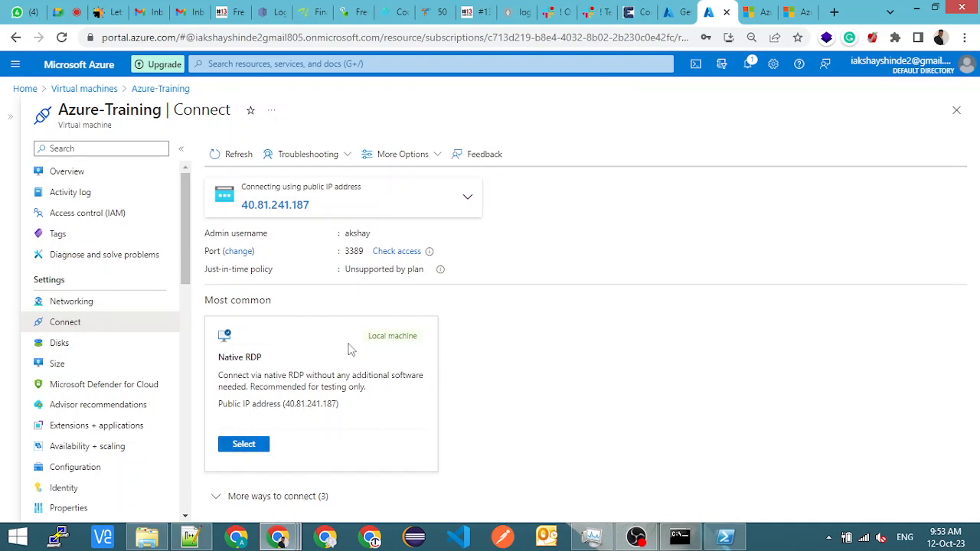
# - Compare the most common connection method with the additional ways to connect, collapsing the additional options when done
pyautogui.moveTo(212, 304); pyautogui.dragTo(278, 304)
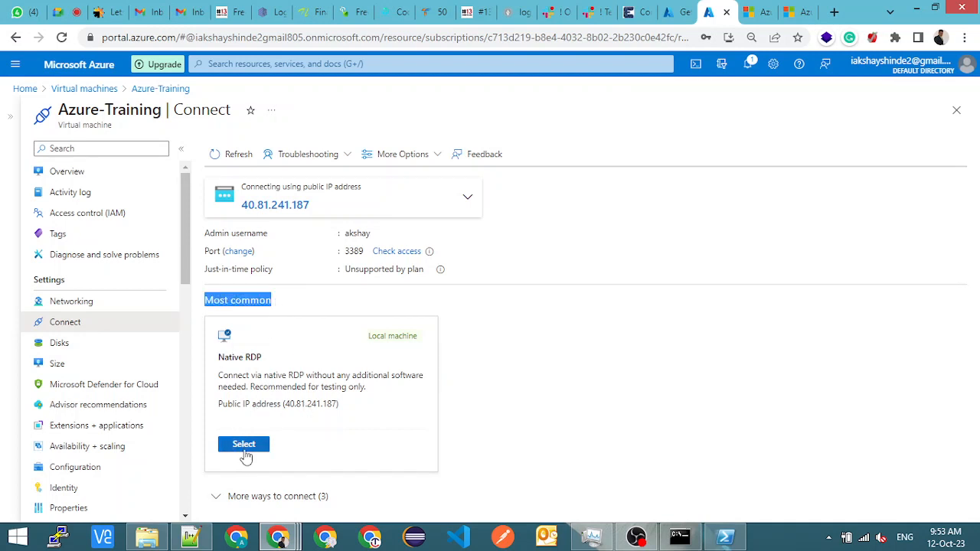
pyautogui.click(215, 499)
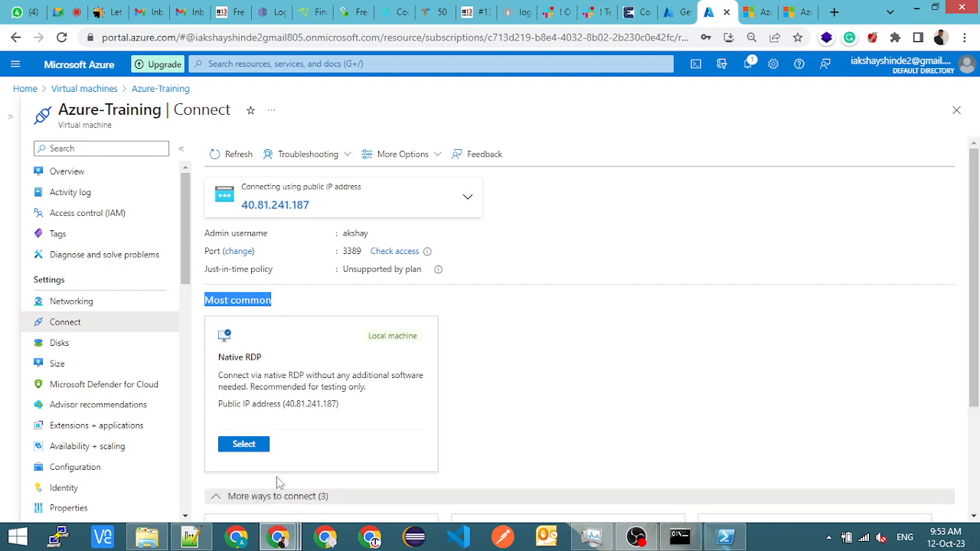
pyautogui.scroll(-2, 315, 459)
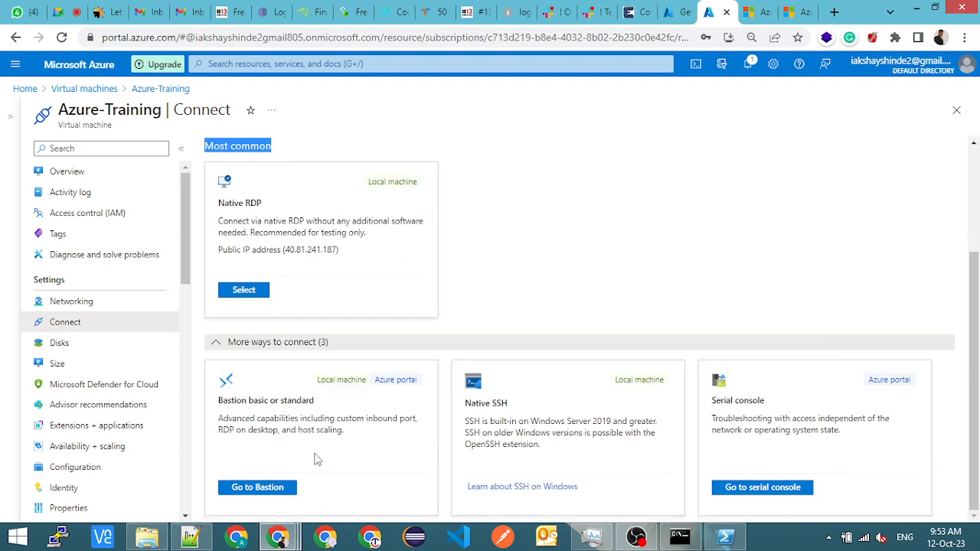
pyautogui.click(214, 342)
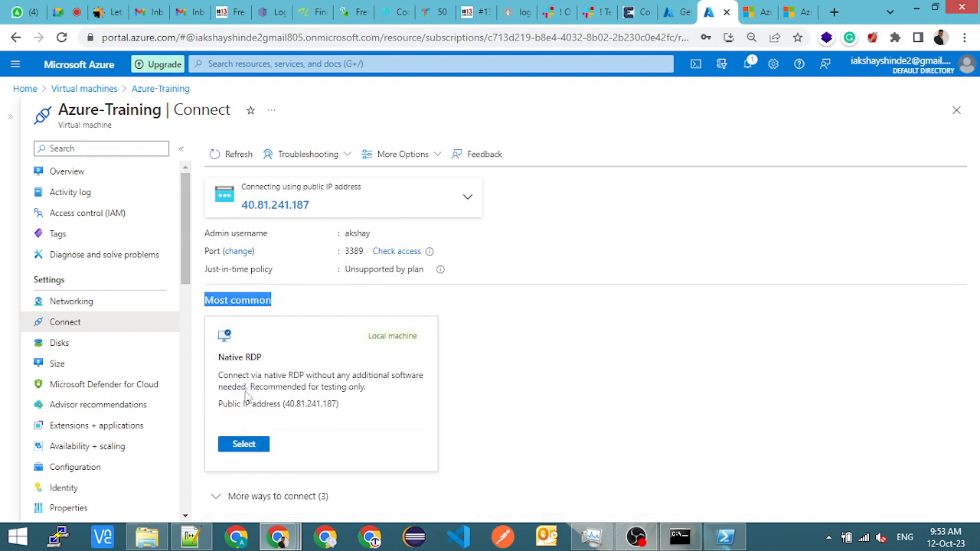
# - Choose Native RDP as the connection method and review its prerequisites and Remote Desktop Connection instructions
pyautogui.click(242, 445)
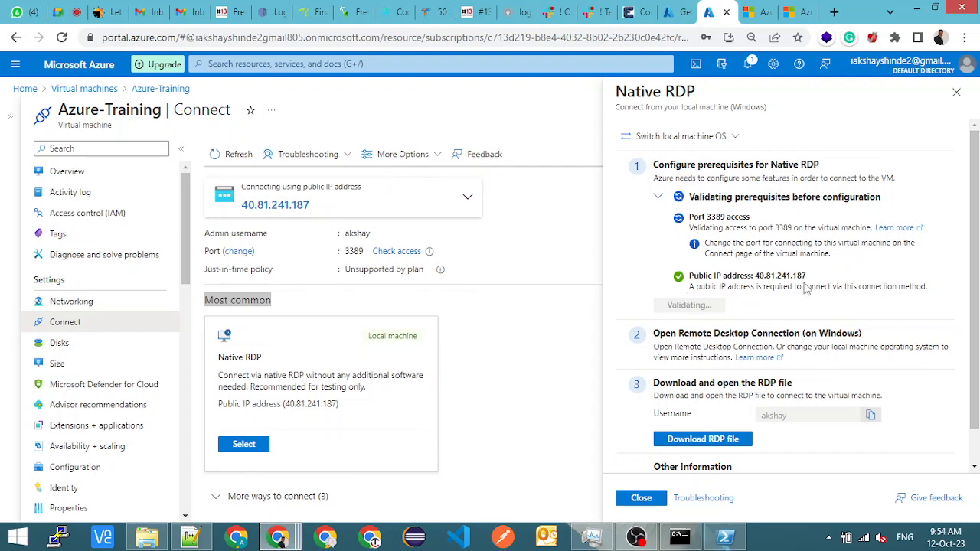
pyautogui.moveTo(689, 334); pyautogui.dragTo(848, 347)
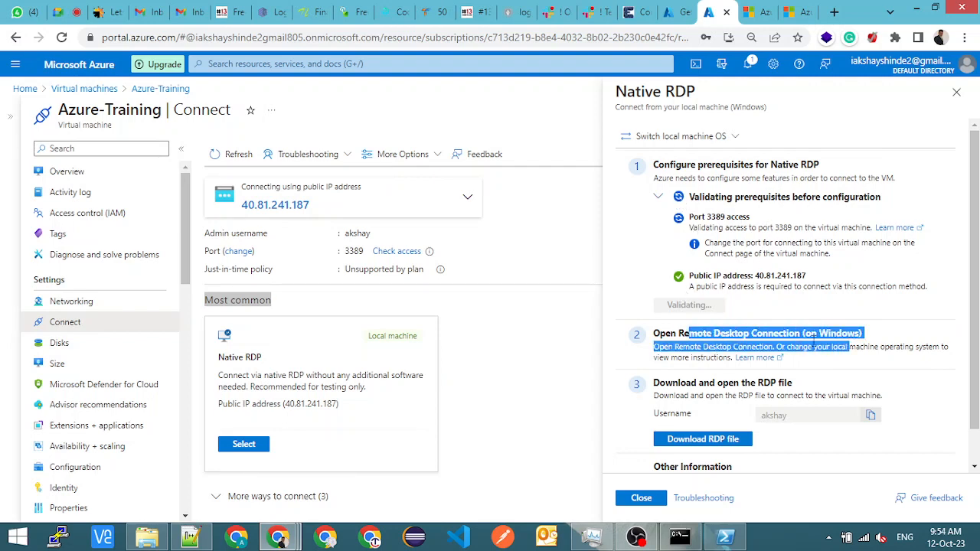
pyautogui.click(724, 344)
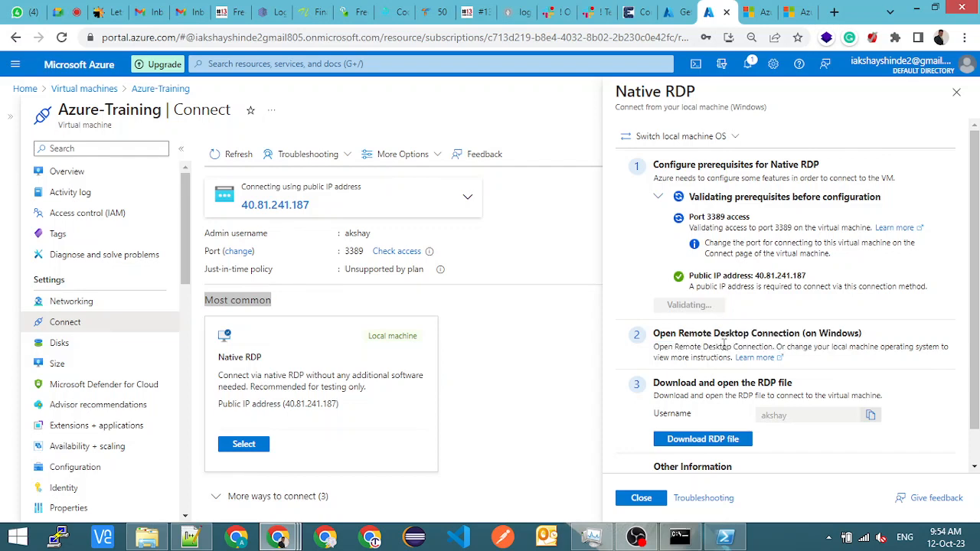
# - Review the remaining Native RDP instructions and download the RDP file for the Azure-Training VM
pyautogui.moveTo(733, 346); pyautogui.dragTo(929, 349)
pyautogui.click(755, 350)
pyautogui.moveTo(703, 395); pyautogui.dragTo(790, 385)
pyautogui.scroll(-1, 777, 381)
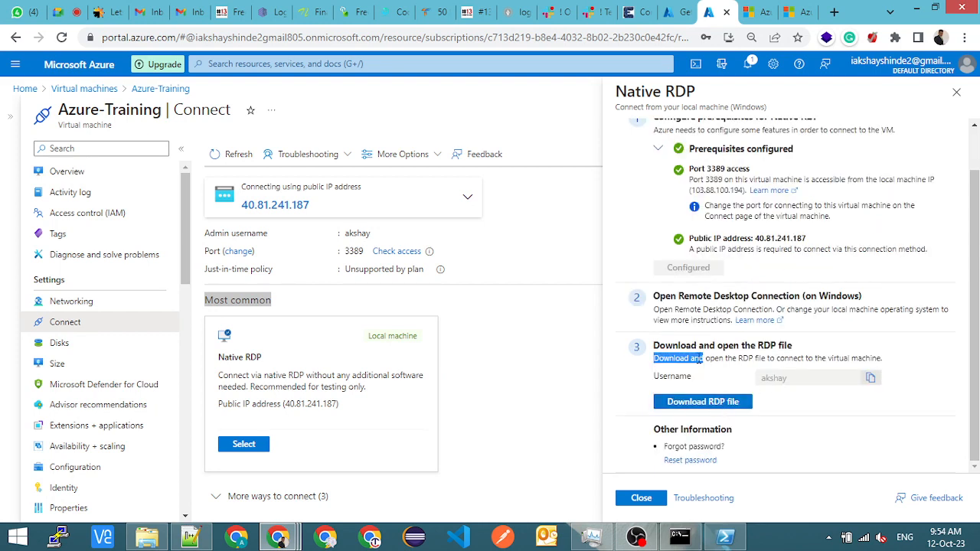
pyautogui.scroll(1, 697, 358)
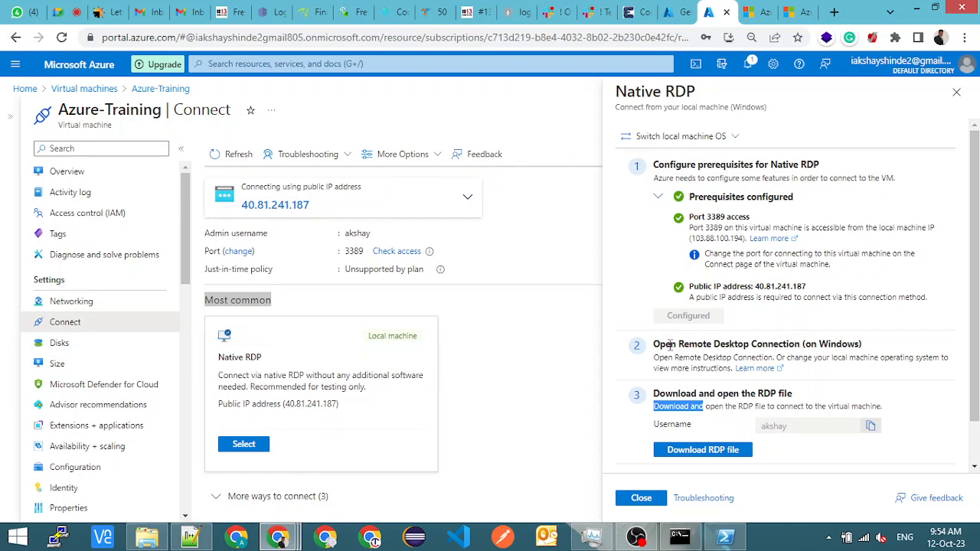
pyautogui.moveTo(672, 344); pyautogui.dragTo(733, 344)
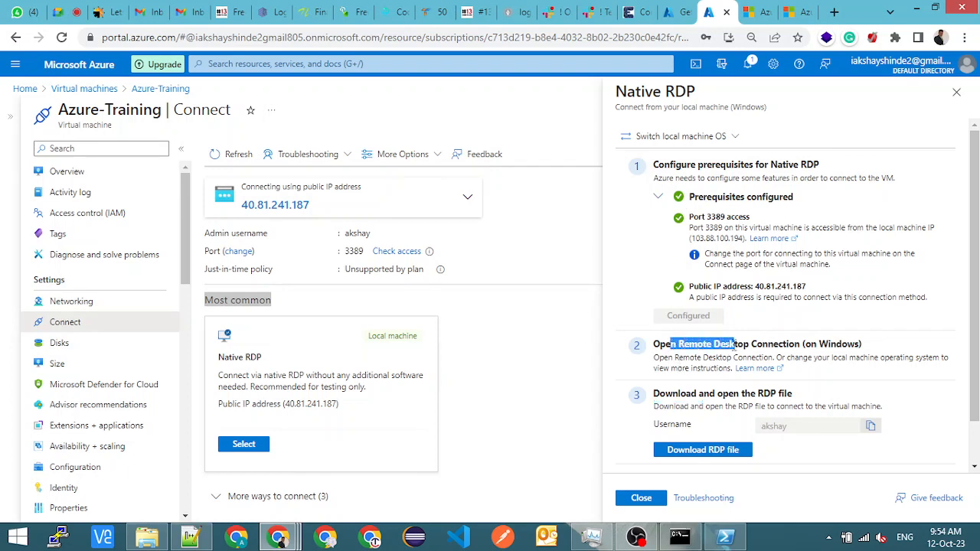
pyautogui.click(709, 451)
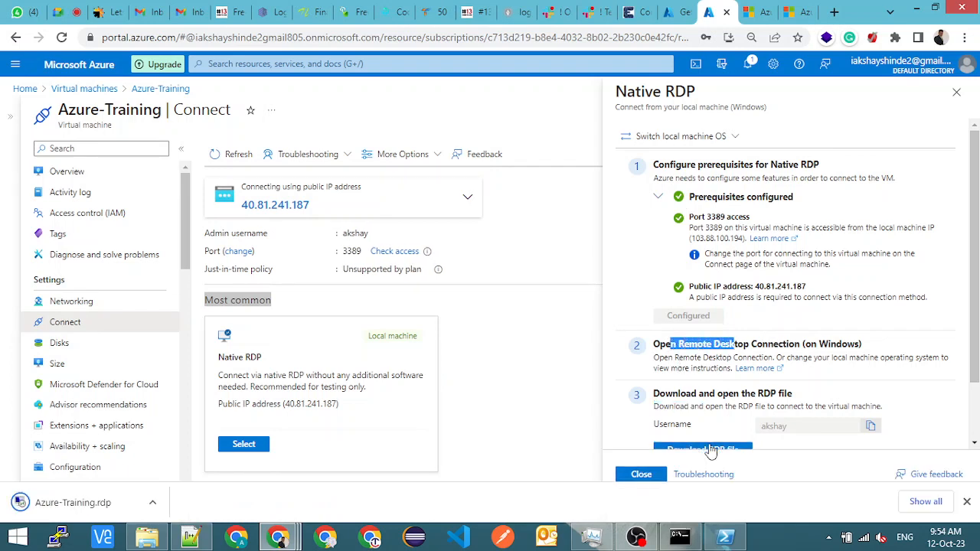
# - Open the downloaded Azure-Training.rdp file and connect despite the unknown publisher
pyautogui.click(76, 511)
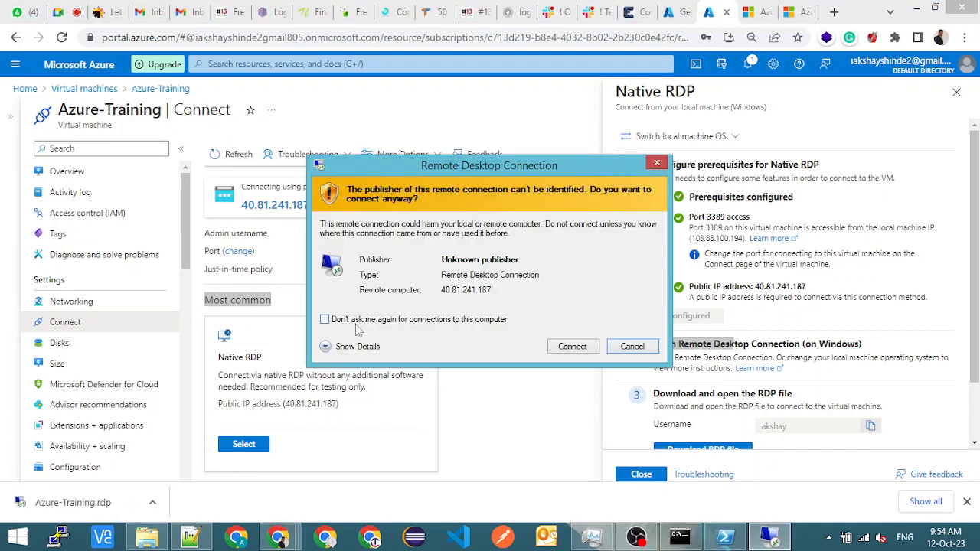
pyautogui.click(356, 329)
pyautogui.click(586, 347)
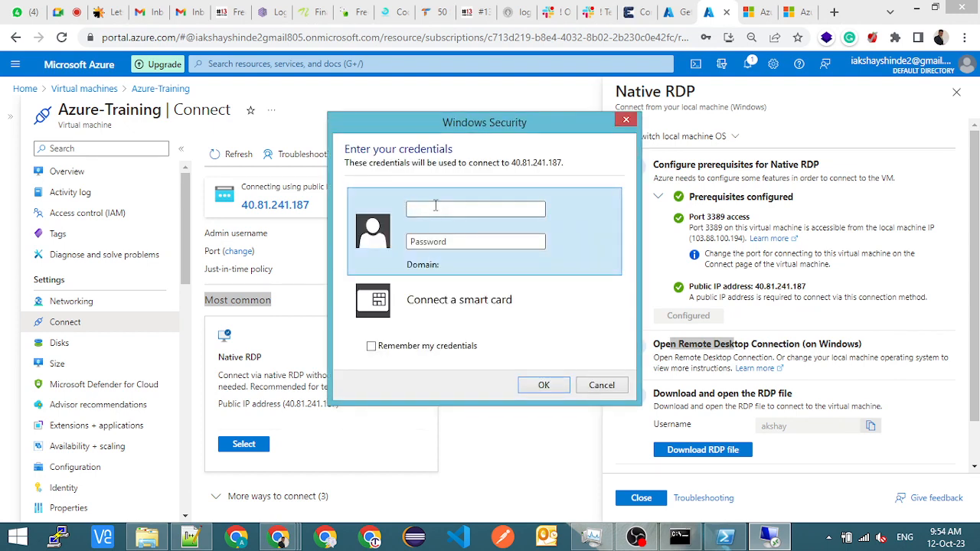
# - Try to sign in to the VM with the admin username and the account password
pyautogui.write('y')
pyautogui.press('Tab')
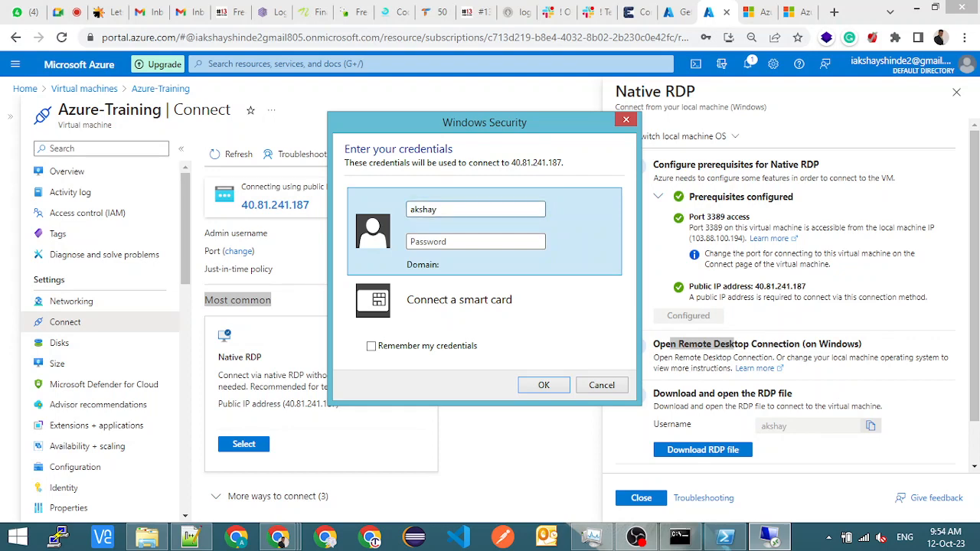
pyautogui.write('•')
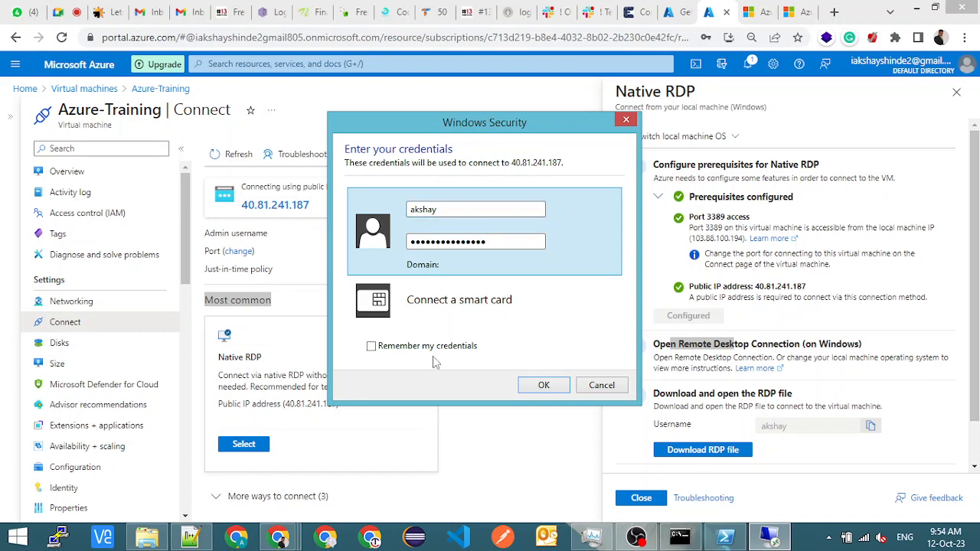
pyautogui.click(546, 384)
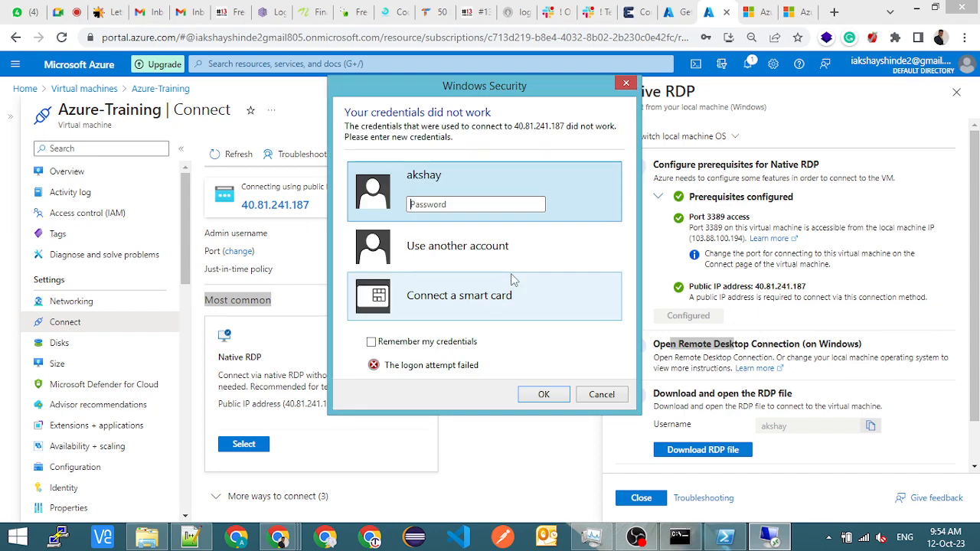
# - Re-enter the VM account password and accept the untrusted certificate, suppressing further prompts for this computer
pyautogui.click(456, 206)
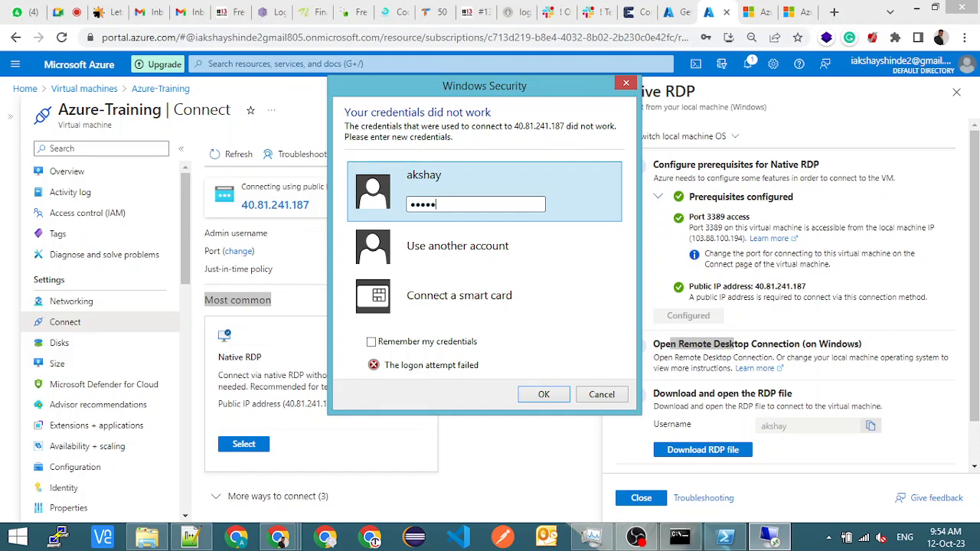
pyautogui.write('••••••••••••••')
pyautogui.click(543, 394)
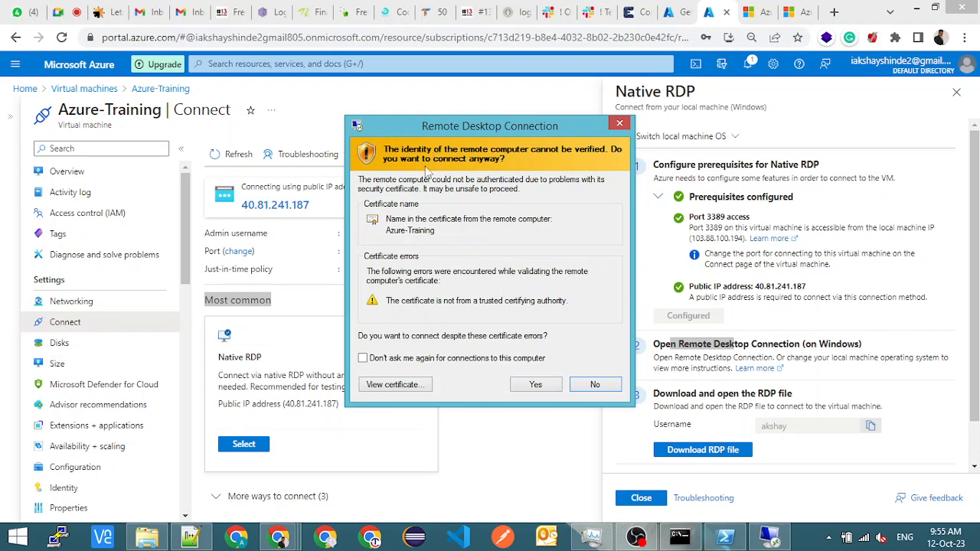
pyautogui.click(395, 359)
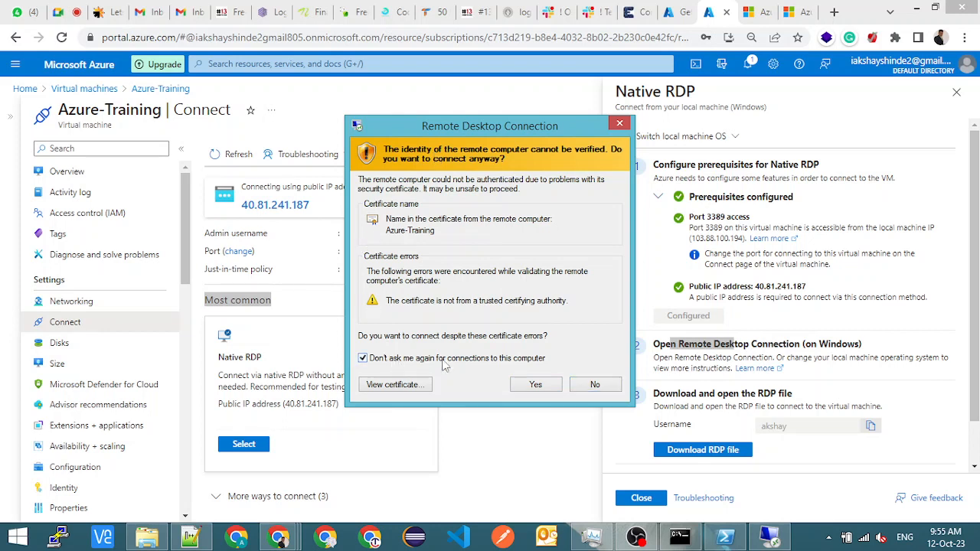
pyautogui.click(534, 384)
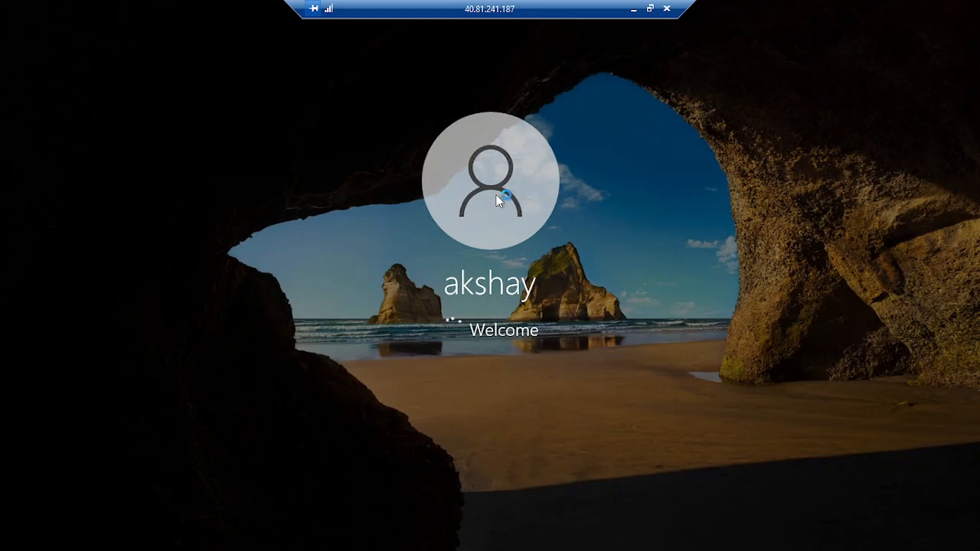
pyautogui.click(650, 9)
pyautogui.moveTo(407, 16); pyautogui.dragTo(586, 54)
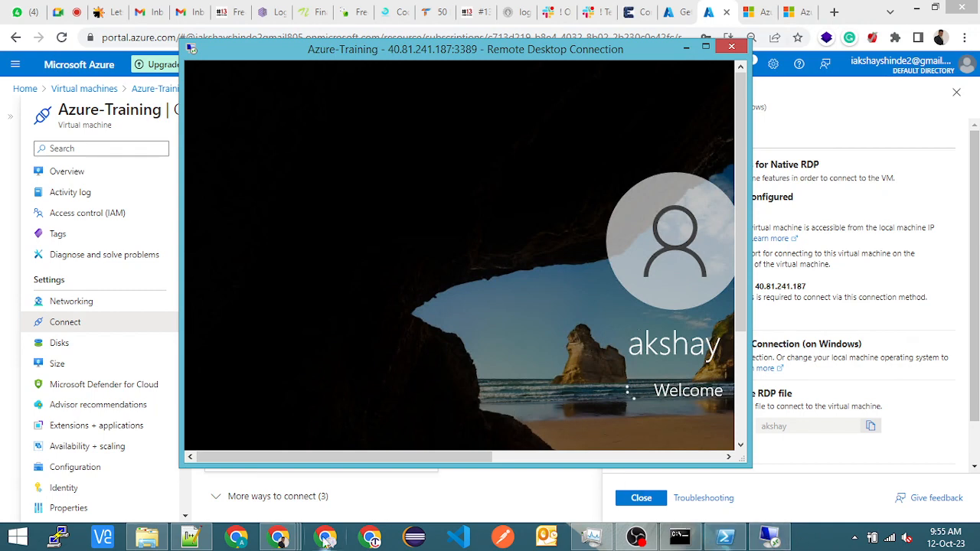
pyautogui.click(704, 47)
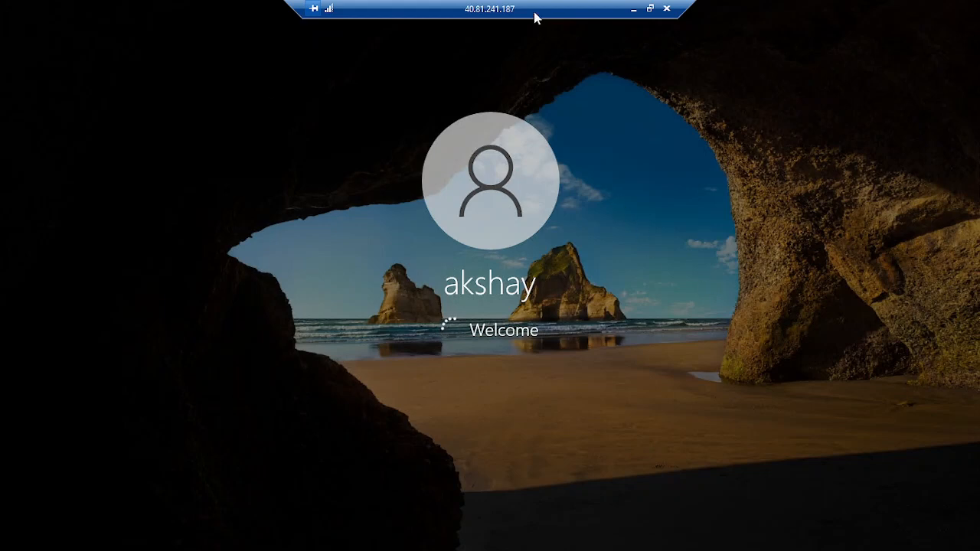
# - Slide the remote connection bar aside and accept the offered Windows privacy settings for the device
pyautogui.moveTo(536, 12); pyautogui.dragTo(97, 21)
pyautogui.moveTo(400, 8); pyautogui.dragTo(184, 8)
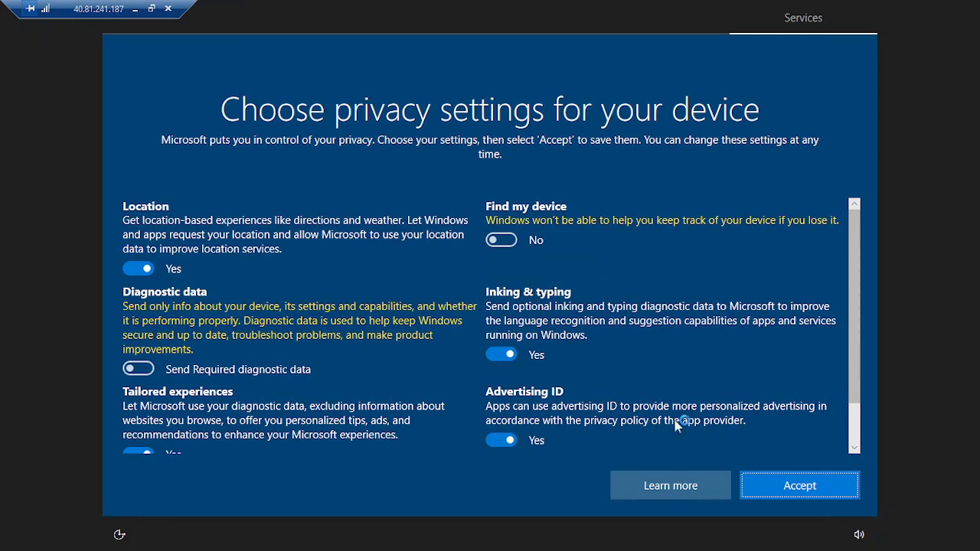
pyautogui.click(799, 482)
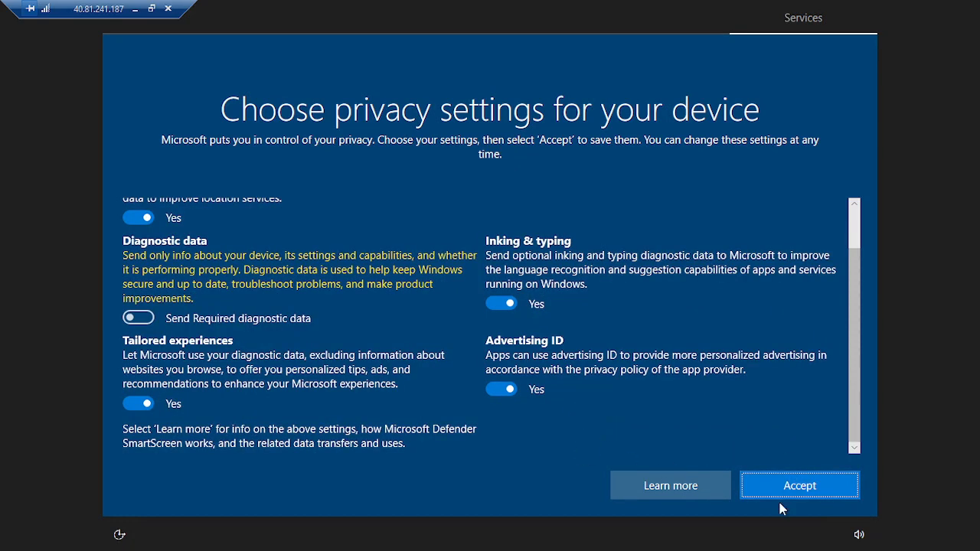
pyautogui.click(812, 486)
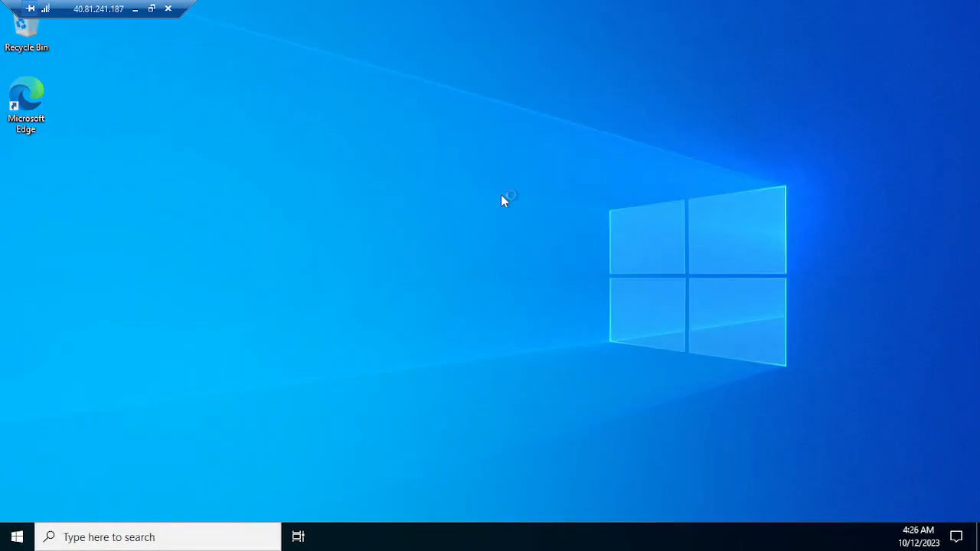
# - Refresh the remote desktop and allow the PC to be discoverable on the network
pyautogui.moveTo(113, 13); pyautogui.dragTo(303, 13)
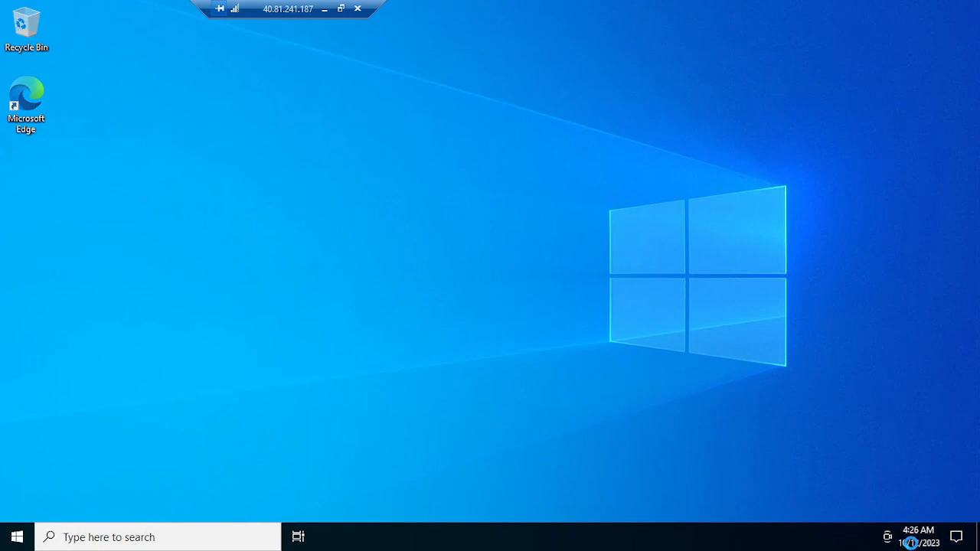
pyautogui.rightClick(553, 329)
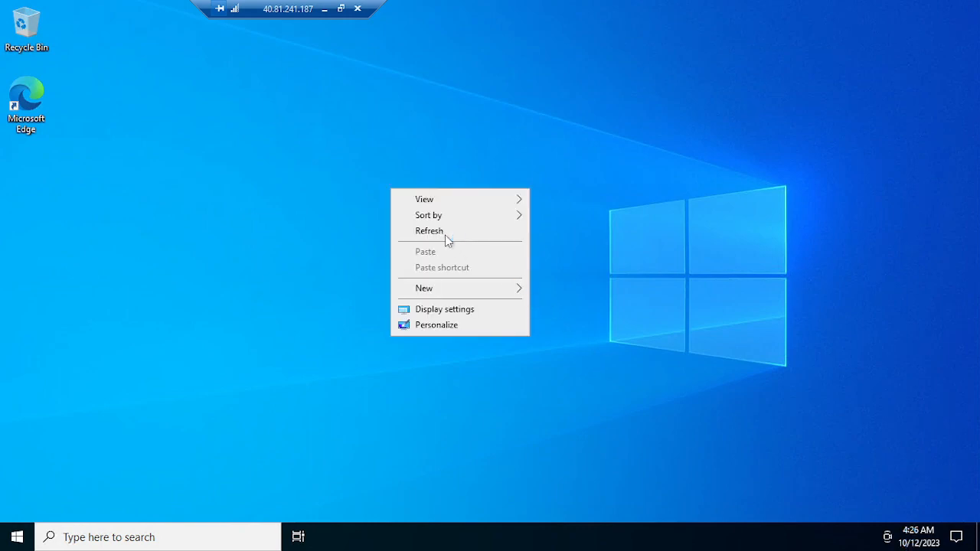
pyautogui.click(445, 234)
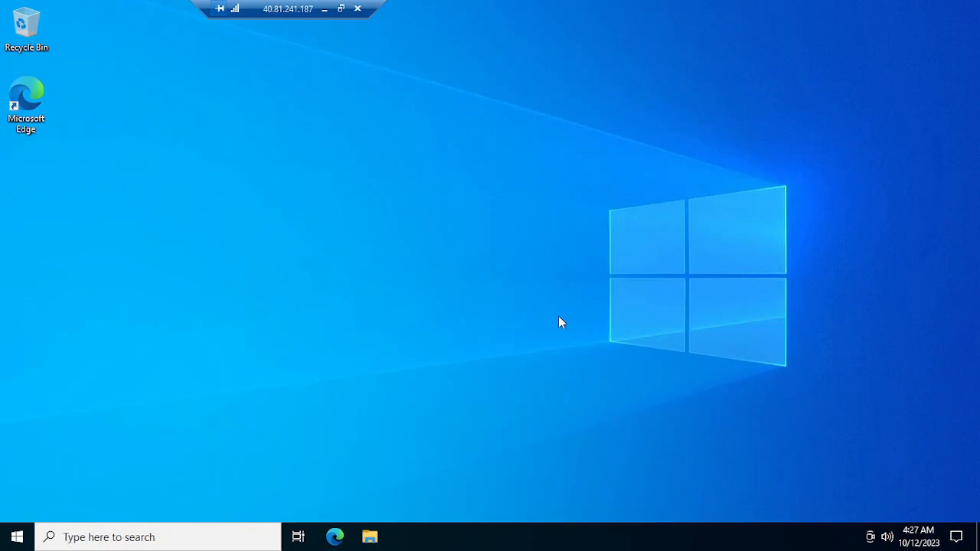
pyautogui.rightClick(442, 233)
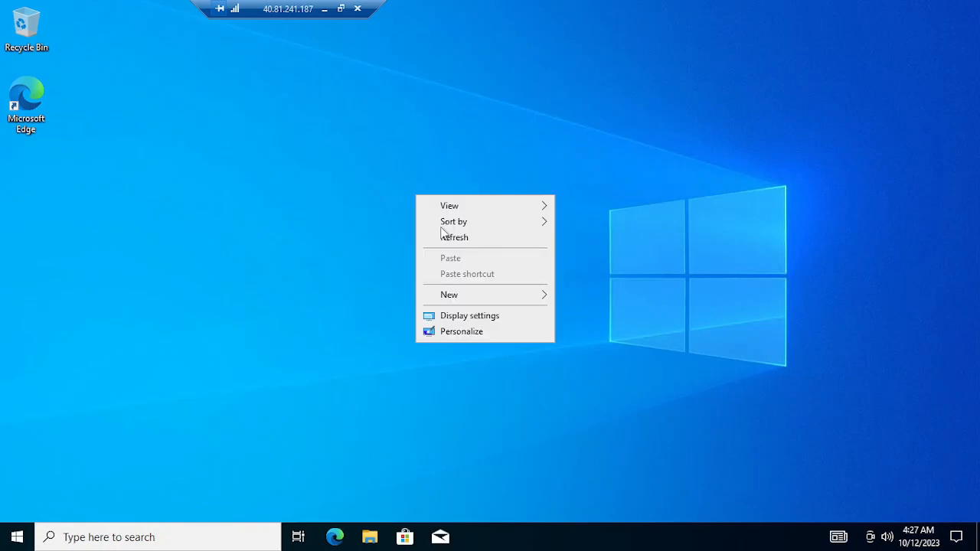
pyautogui.click(461, 245)
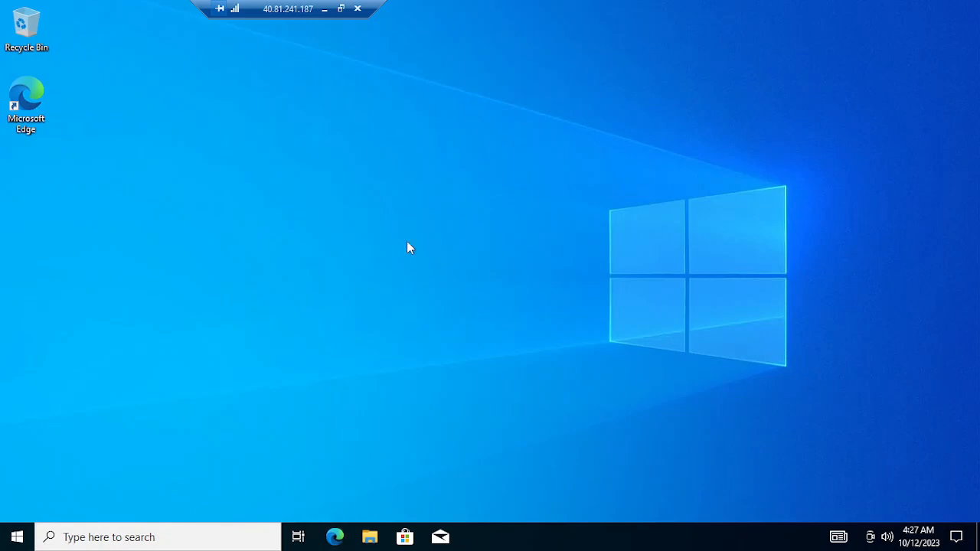
pyautogui.moveTo(302, 9); pyautogui.dragTo(450, 11)
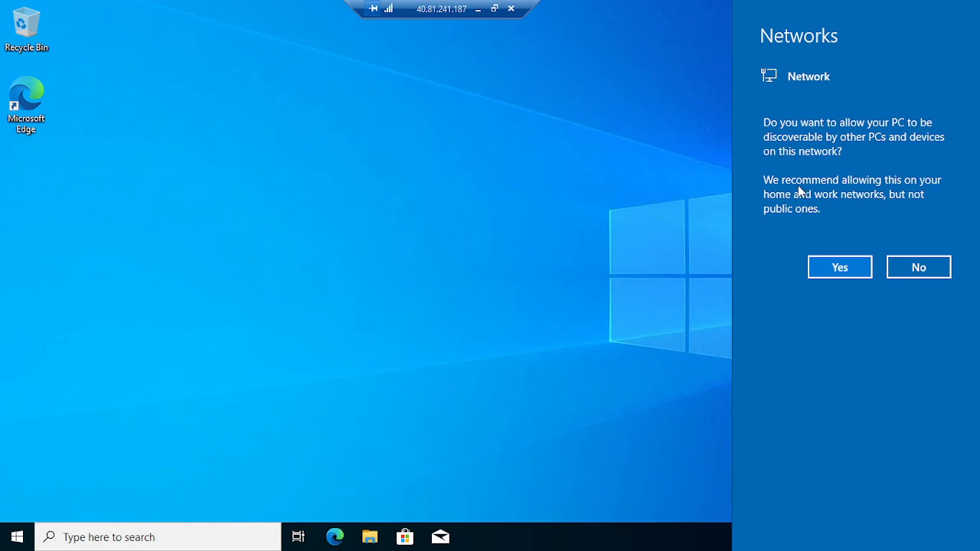
pyautogui.click(840, 267)
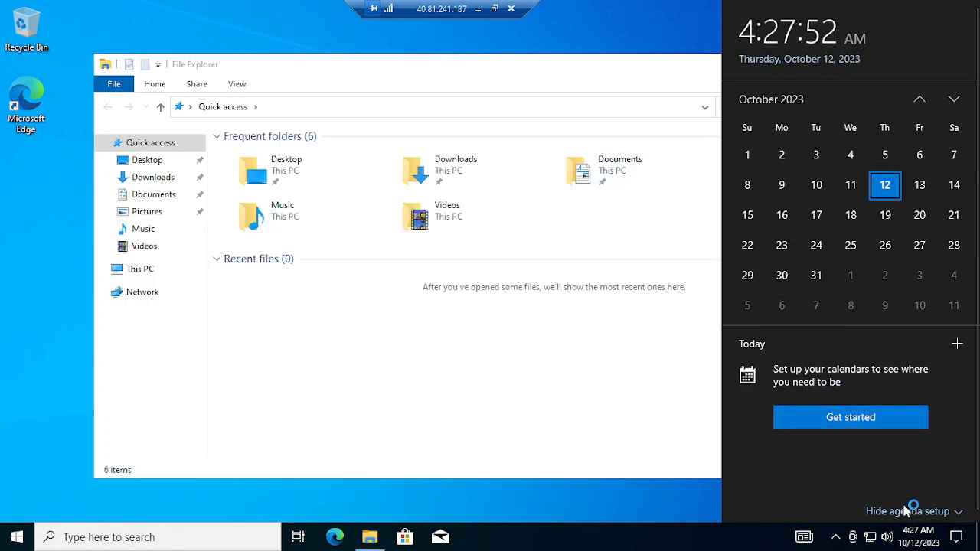
# - Examine the VM's drives, the Windows (C:) folders and the Users folder in File Explorer, closing it when done
pyautogui.click(669, 79)
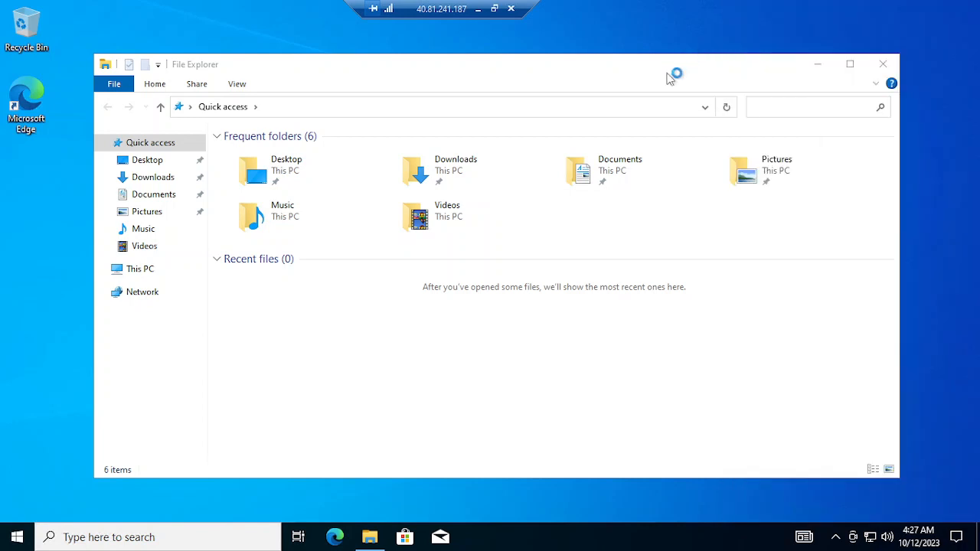
pyautogui.click(148, 271)
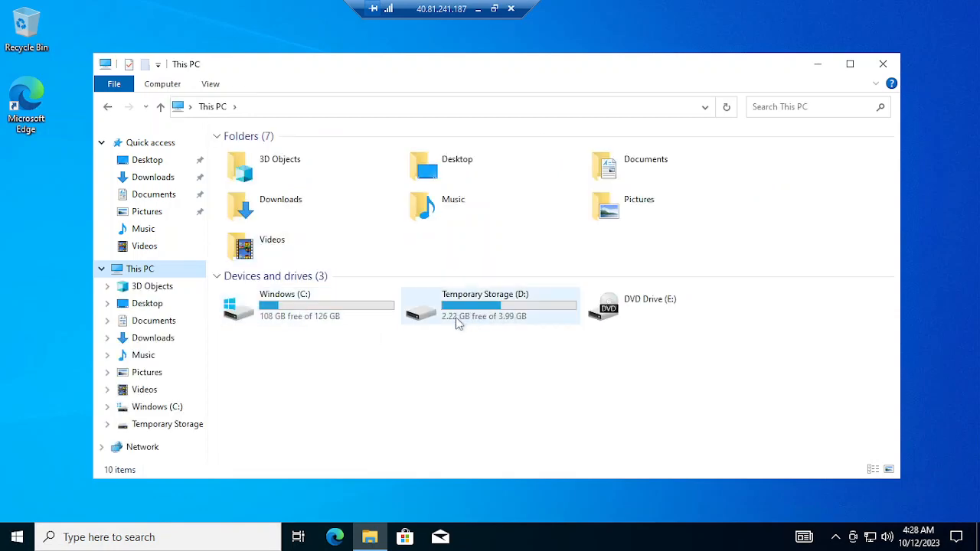
pyautogui.doubleClick(321, 304)
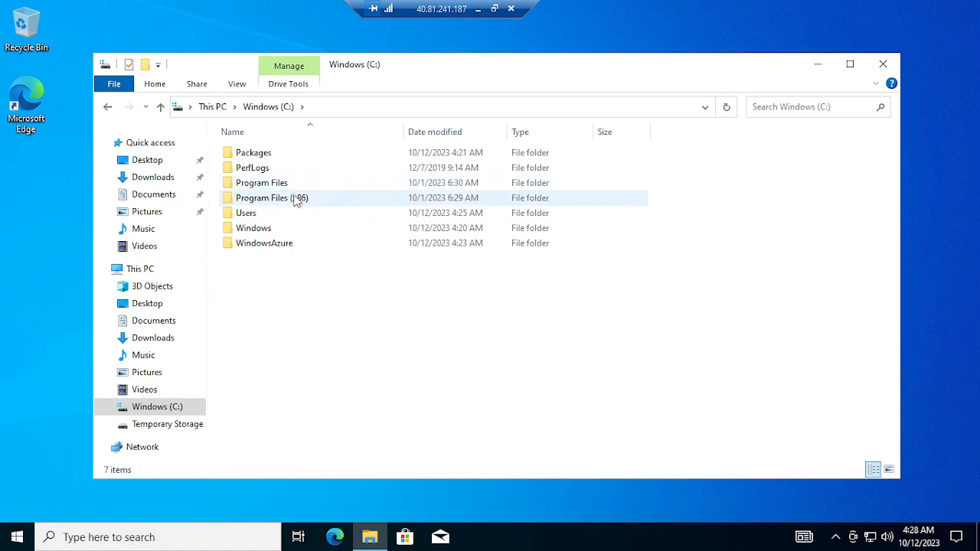
pyautogui.doubleClick(269, 212)
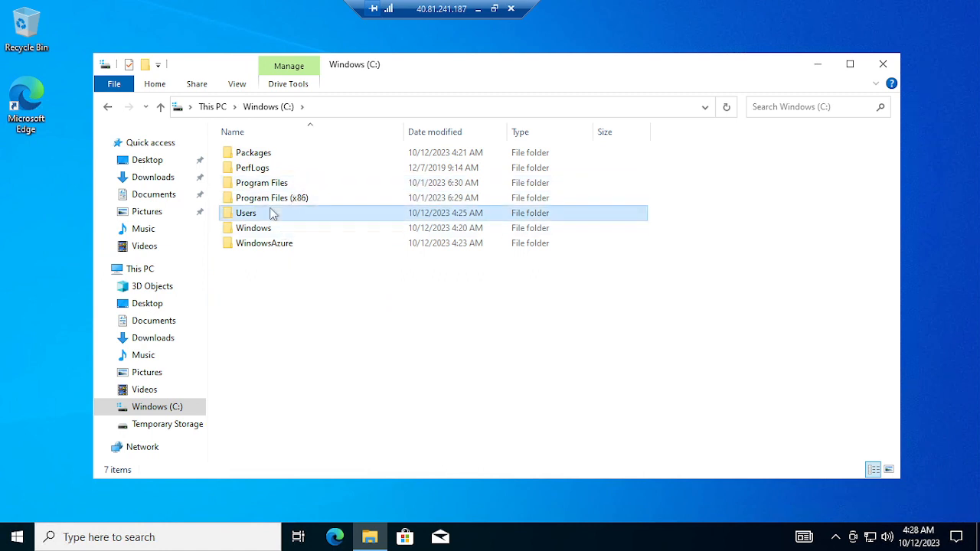
pyautogui.click(268, 107)
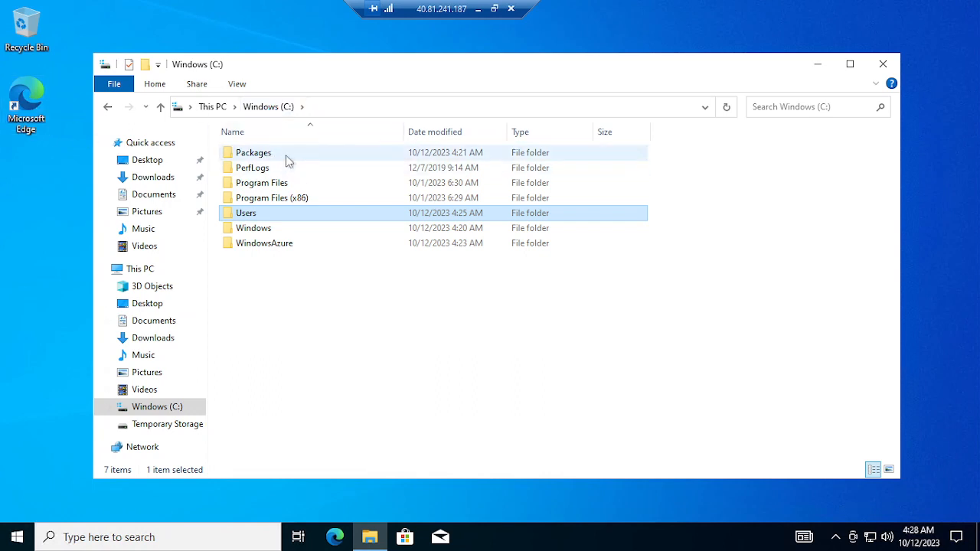
pyautogui.click(883, 64)
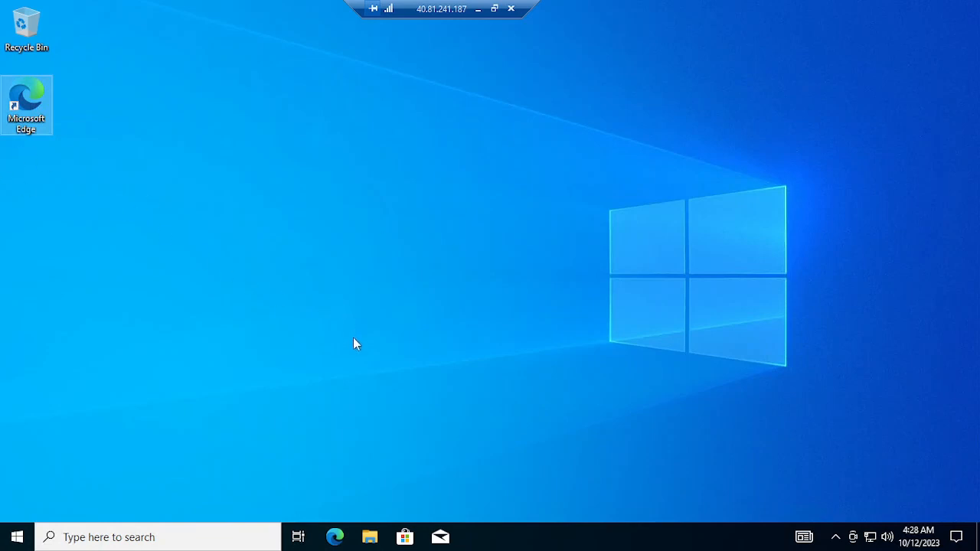
# - Switch to the Azure Notes document, review the three tasks under Creating Virtual Machines in Azure, and return to the Azure portal
pyautogui.click(477, 10)
pyautogui.moveTo(281, 538)
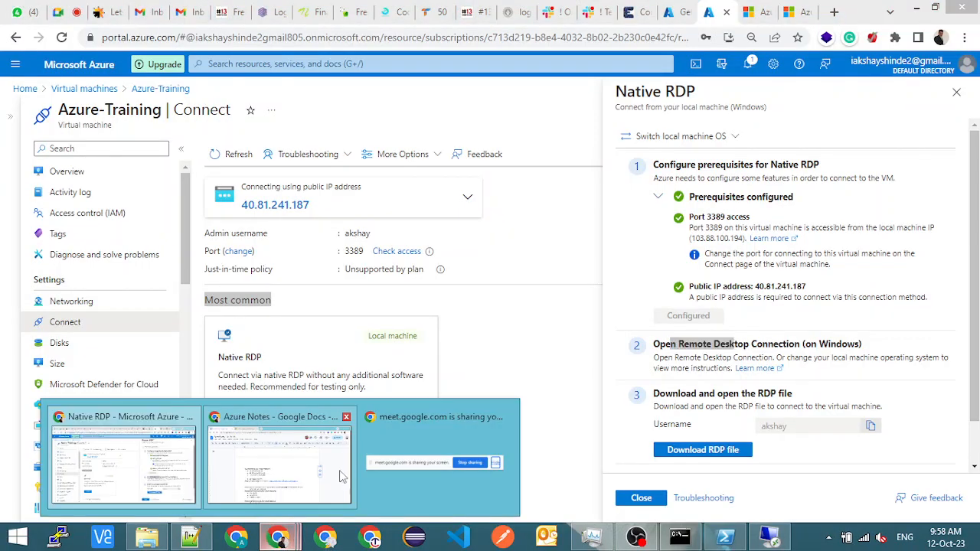
pyautogui.click(295, 469)
pyautogui.scroll(-3, 282, 411)
pyautogui.scroll(-2, 282, 412)
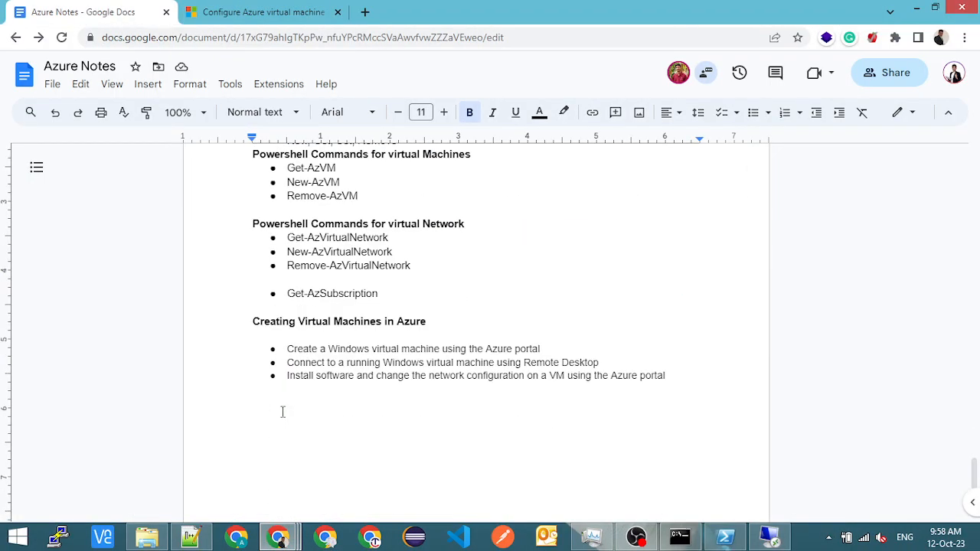
pyautogui.moveTo(314, 348); pyautogui.dragTo(551, 347)
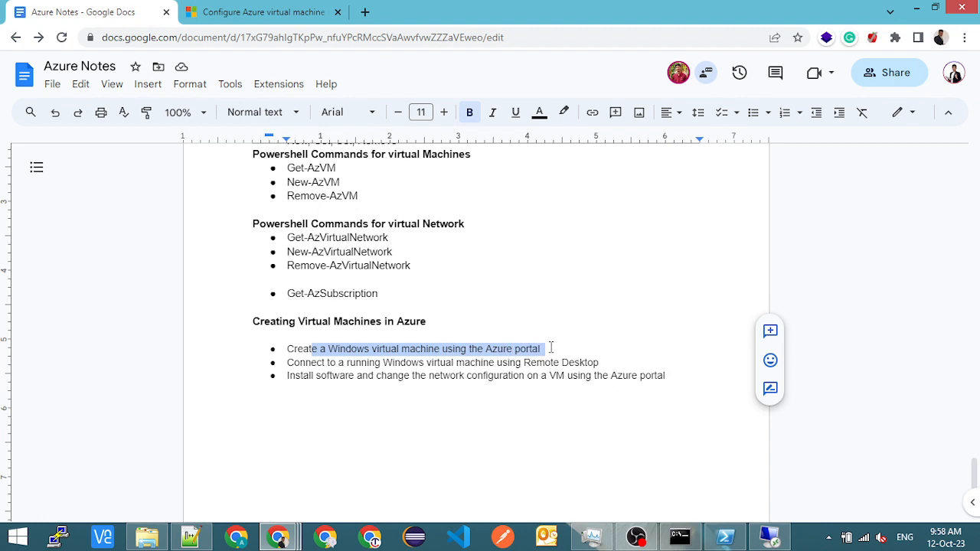
pyautogui.moveTo(323, 363); pyautogui.dragTo(601, 363)
pyautogui.moveTo(303, 375); pyautogui.dragTo(667, 375)
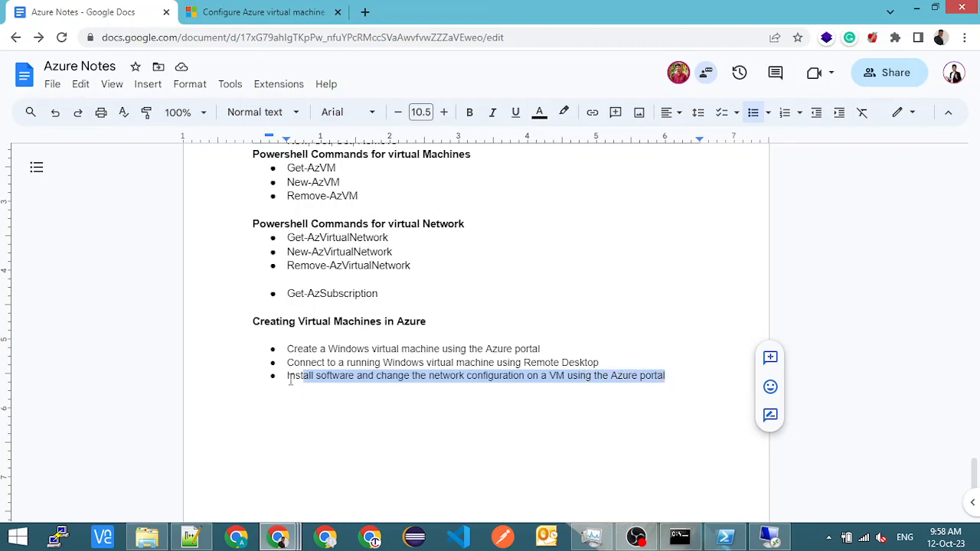
pyautogui.moveTo(287, 376); pyautogui.dragTo(360, 376)
pyautogui.hotkey('alt', 'Tab')
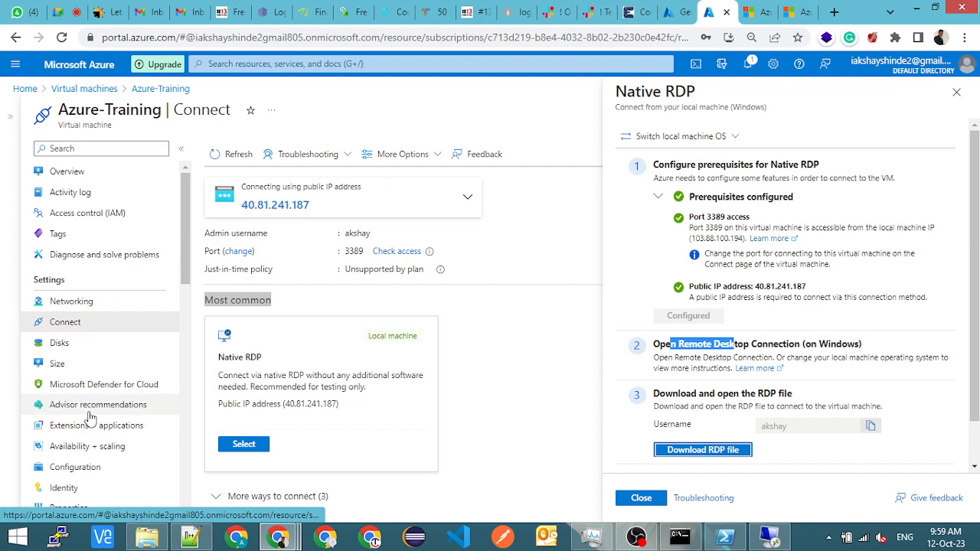
# - Look through the Azure-Training VM's management options, from Settings and Operations to Monitoring, Automation and Help
pyautogui.scroll(-4, 91, 331)
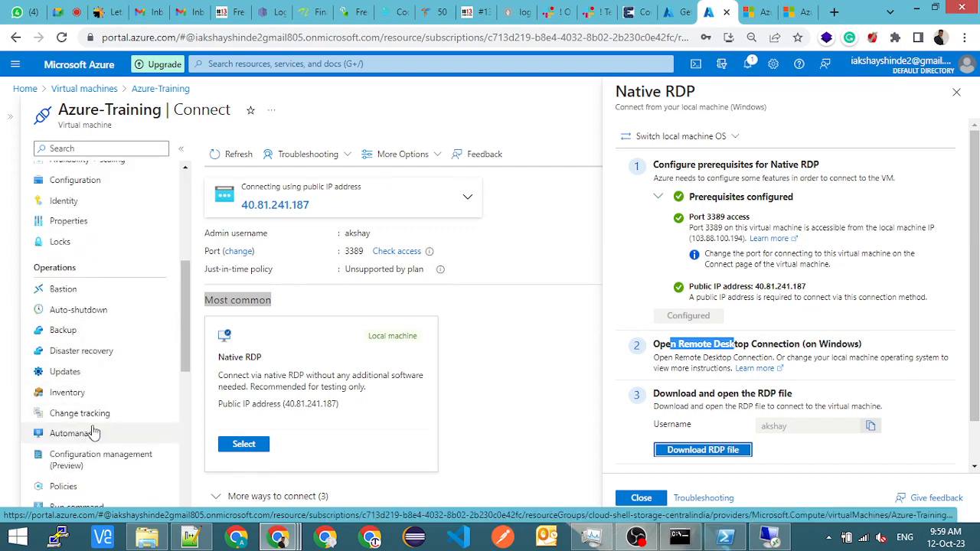
pyautogui.scroll(-6, 98, 413)
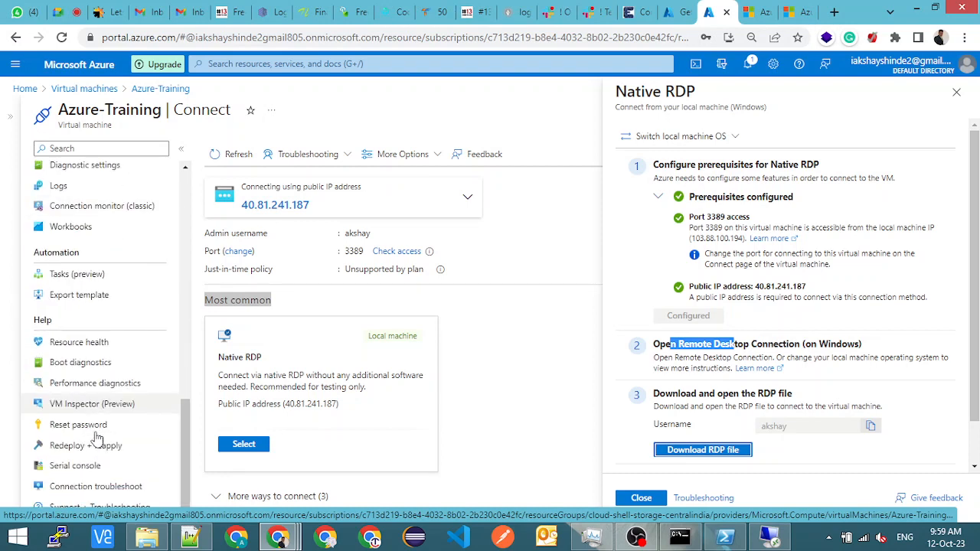
pyautogui.scroll(-1, 98, 440)
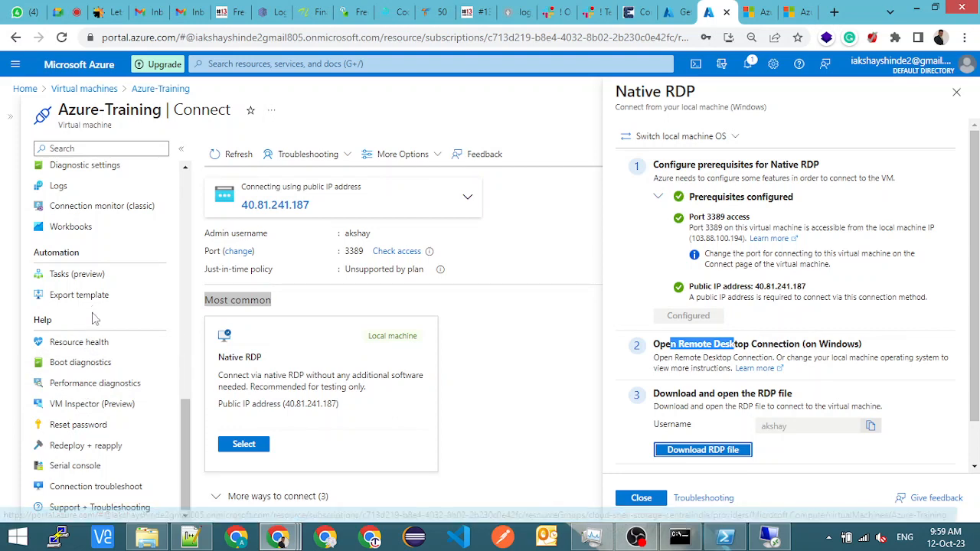
pyautogui.scroll(2, 100, 328)
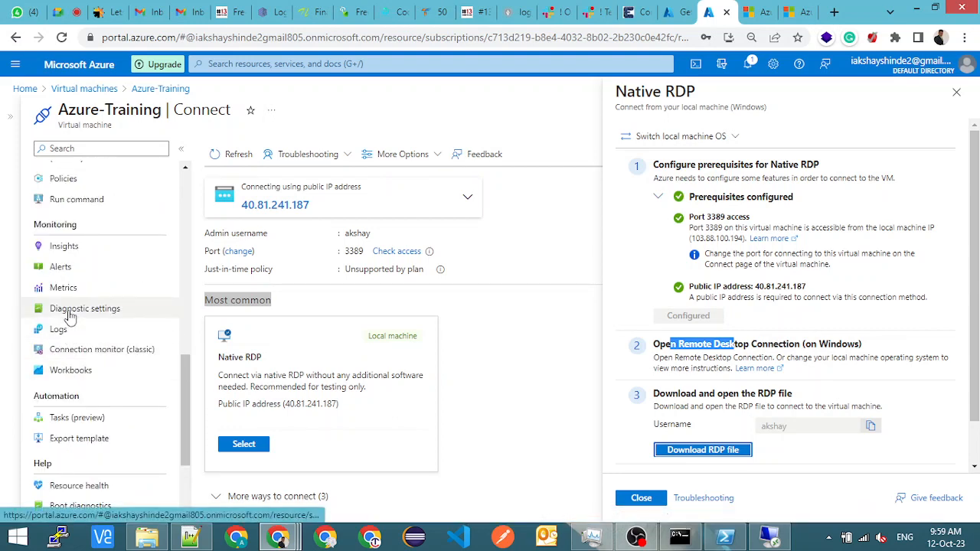
pyautogui.scroll(2, 68, 314)
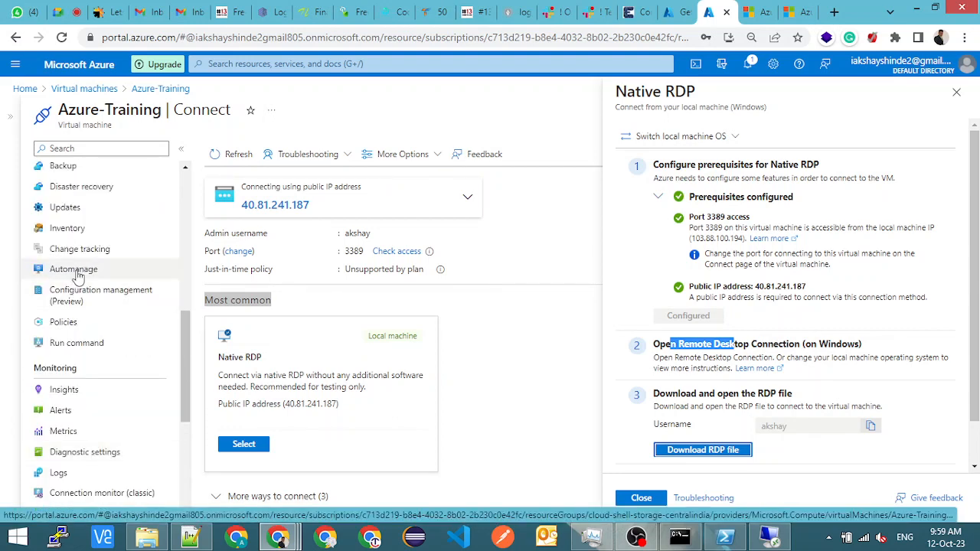
pyautogui.scroll(1, 77, 277)
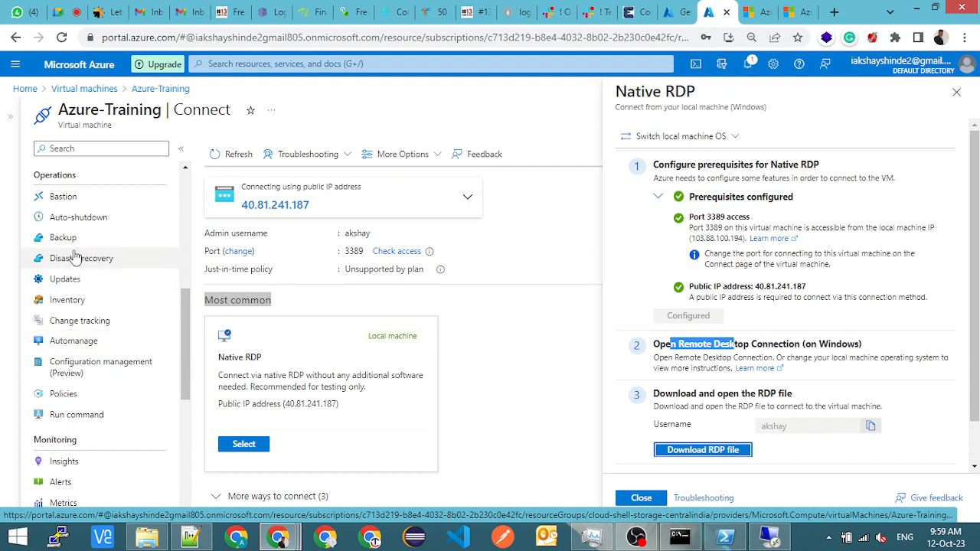
pyautogui.scroll(3, 102, 340)
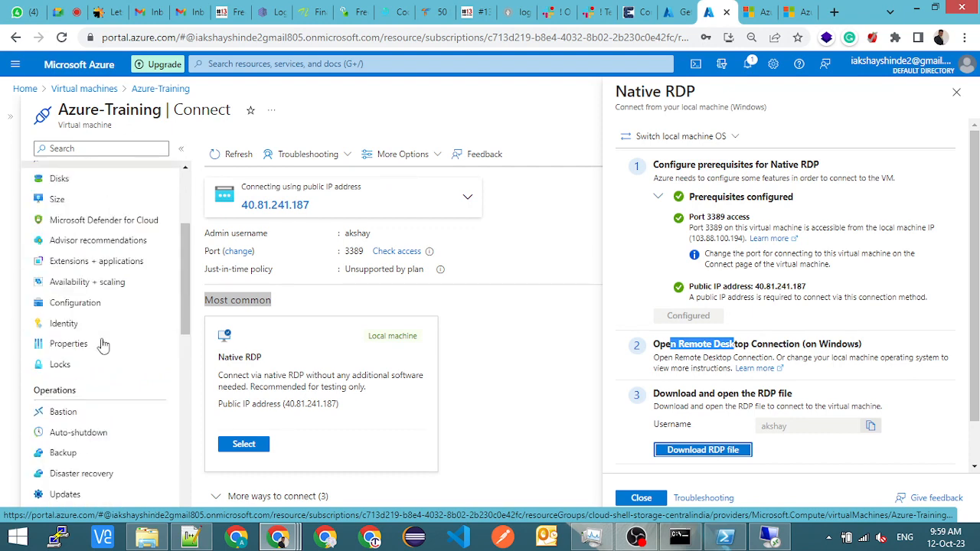
pyautogui.scroll(2, 103, 344)
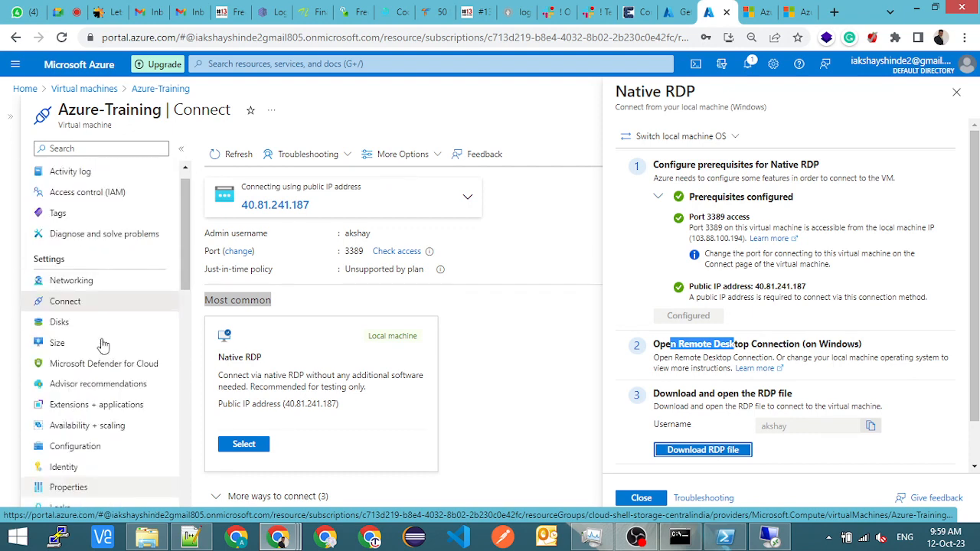
# - Open the VM's Networking page and check the available actions for the RDP inbound port rule, leaving the rule in place
pyautogui.click(93, 281)
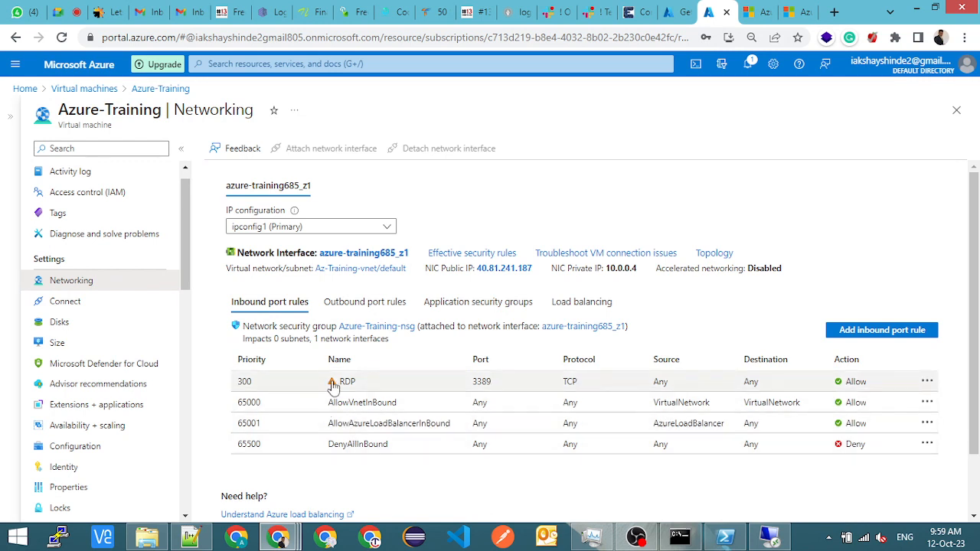
pyautogui.click(927, 381)
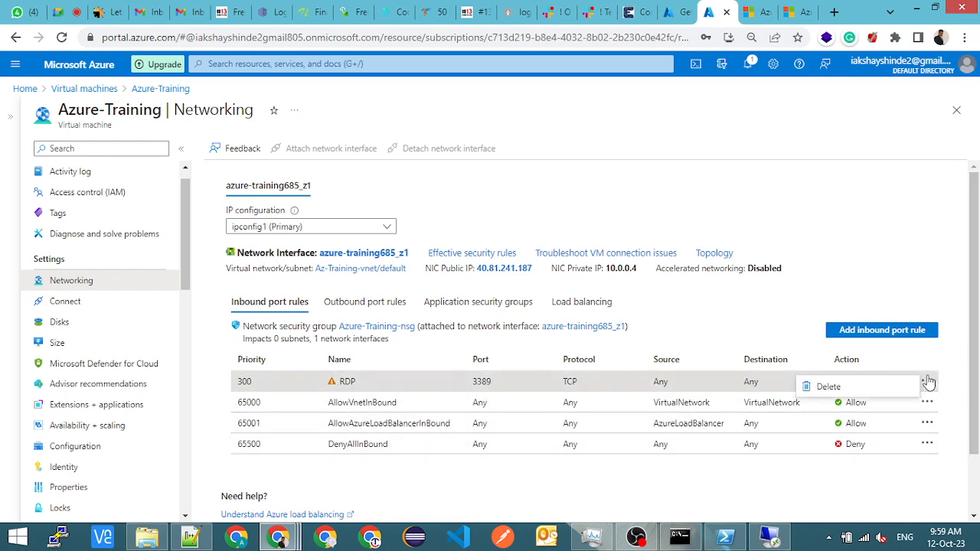
pyautogui.click(778, 310)
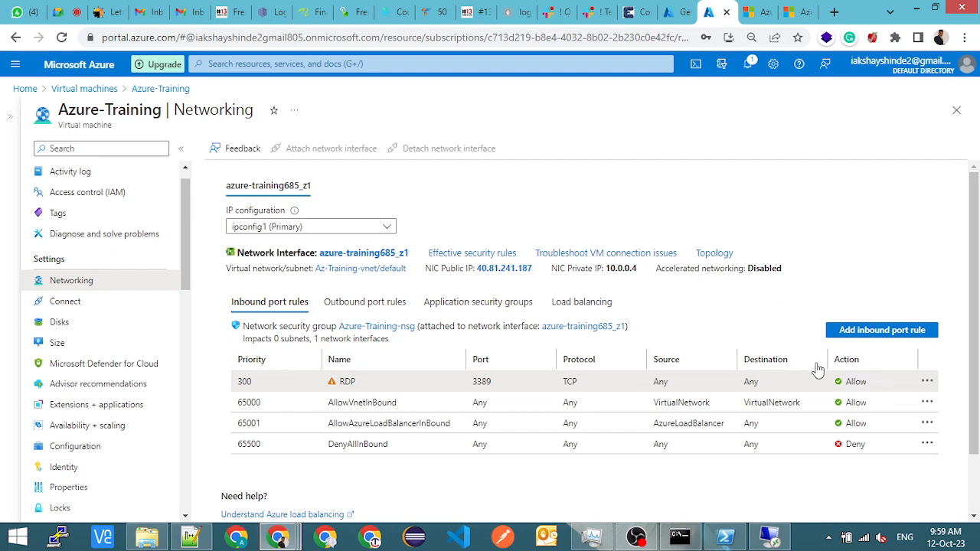
# - Switch to the VM's remote desktop session and complete Microsoft Edge's first-run setup without signing in, accepting the preselected data options
pyautogui.hotkey('alt', 'Tab')
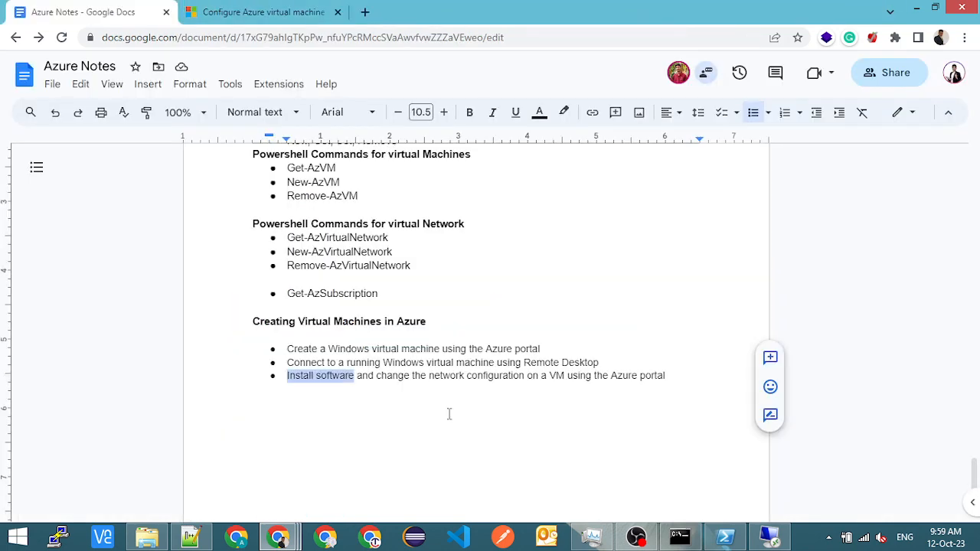
pyautogui.click(769, 536)
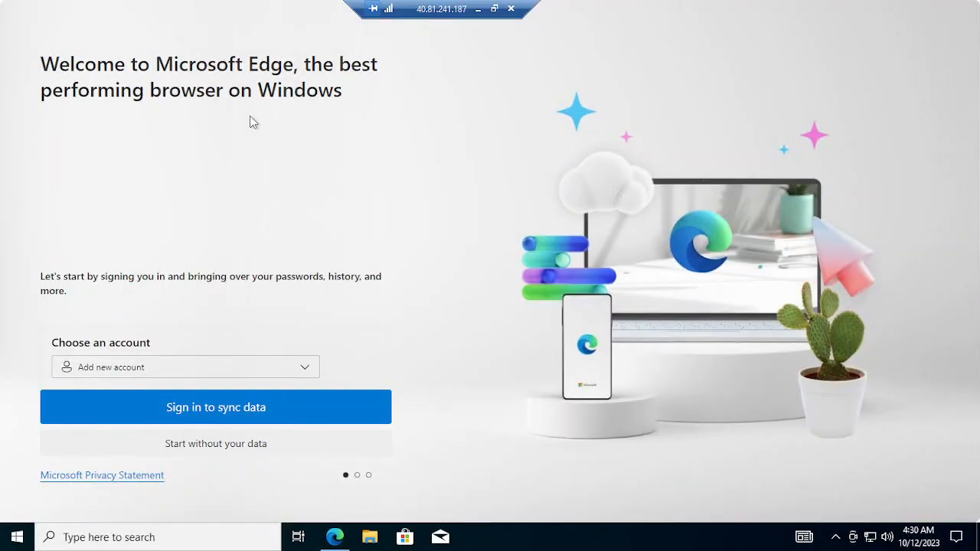
pyautogui.click(225, 451)
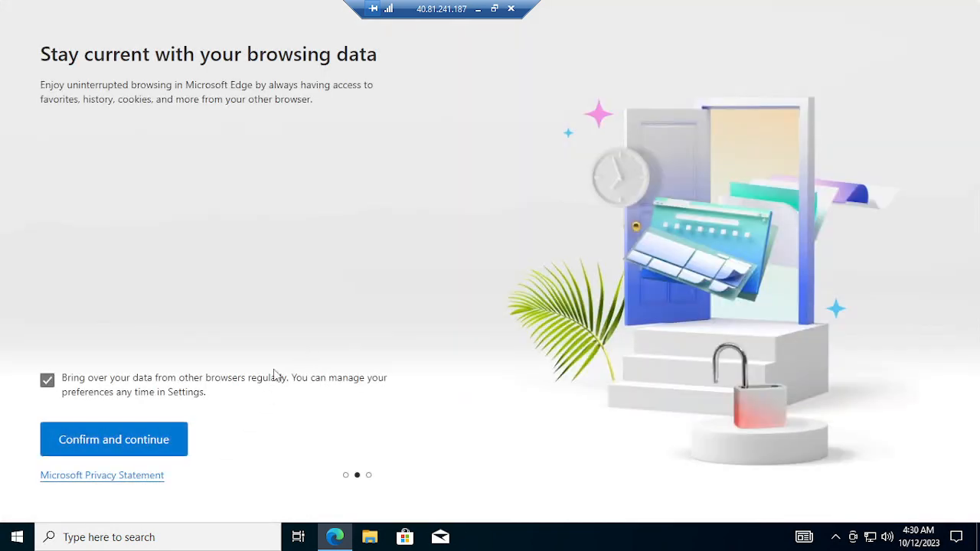
pyautogui.click(140, 444)
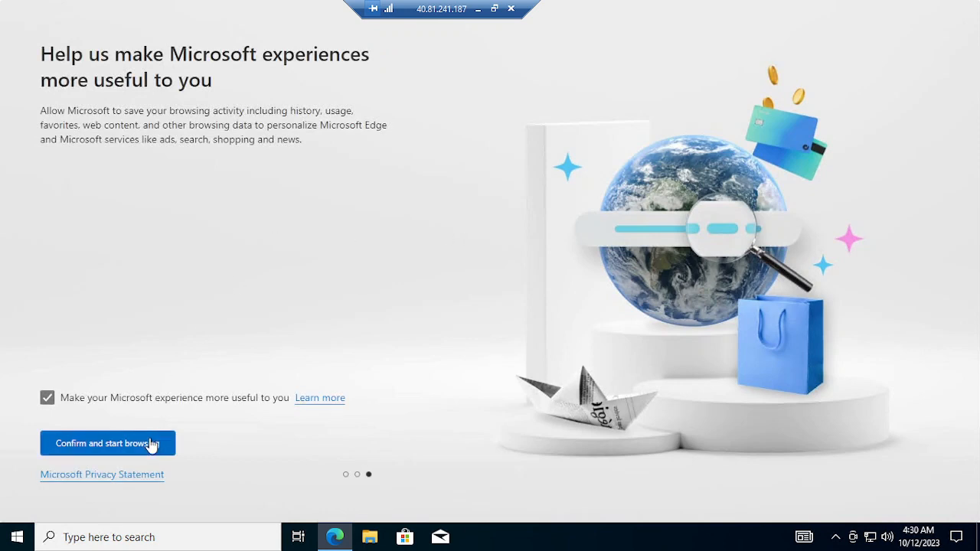
pyautogui.click(151, 445)
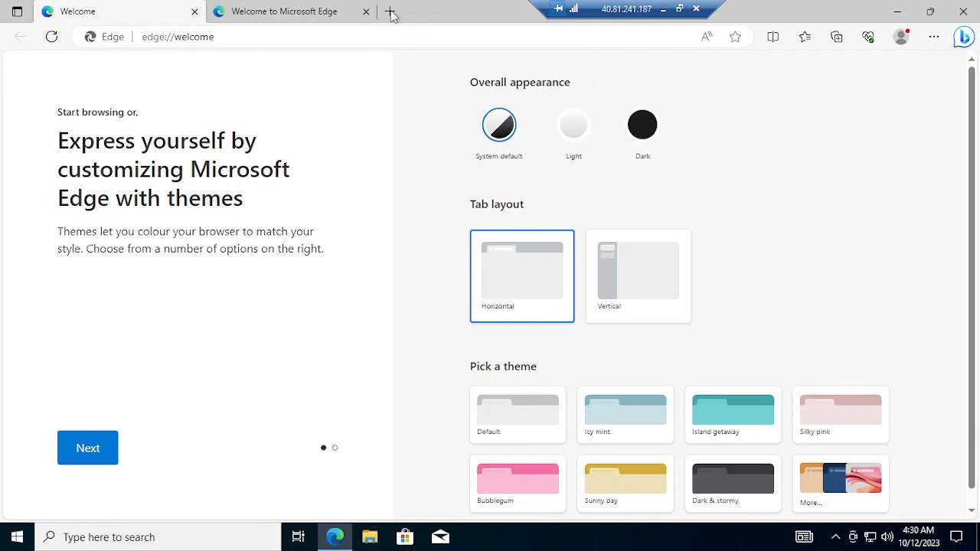
# - Search the web for "tech amplifier s" in a new Edge tab and glance over the results
pyautogui.hotkey('ctrl', 't')
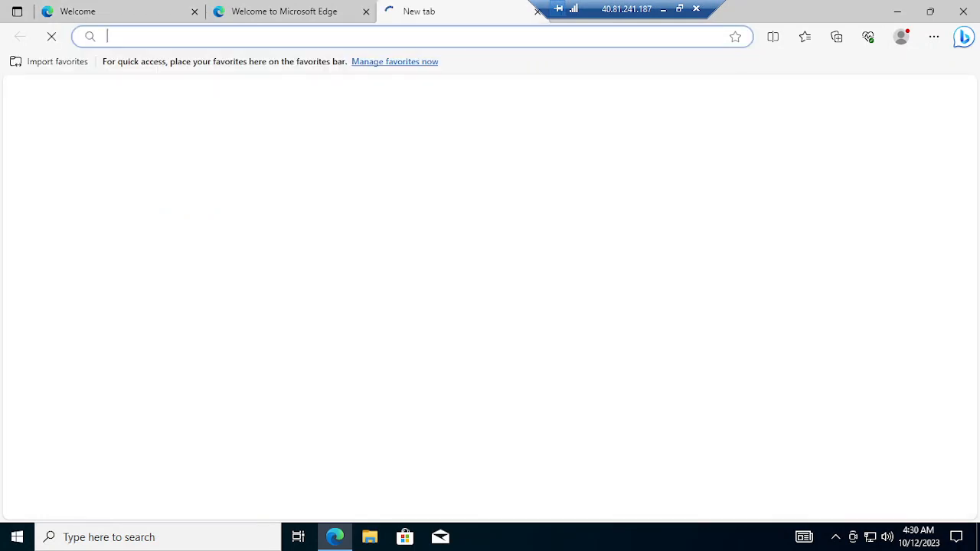
pyautogui.write('tech amplifie')
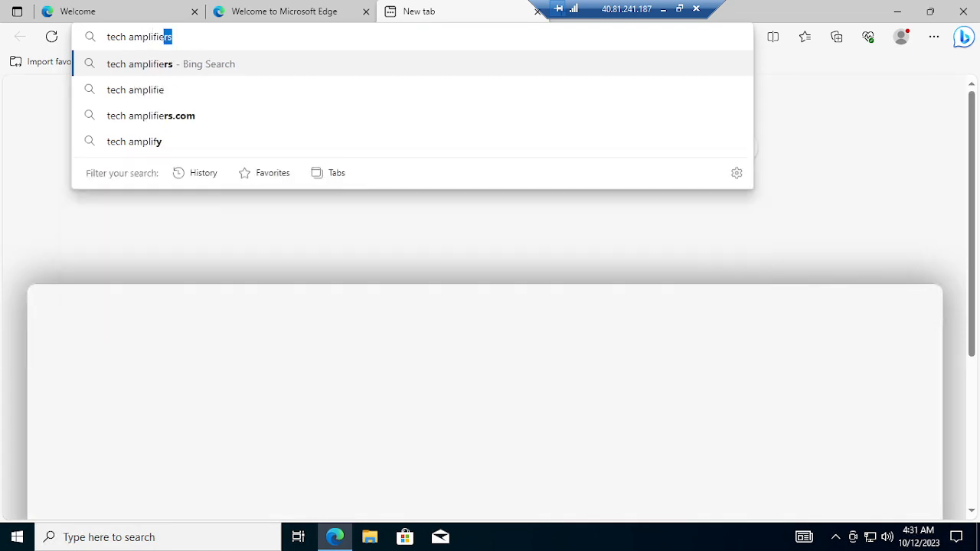
pyautogui.write('r s')
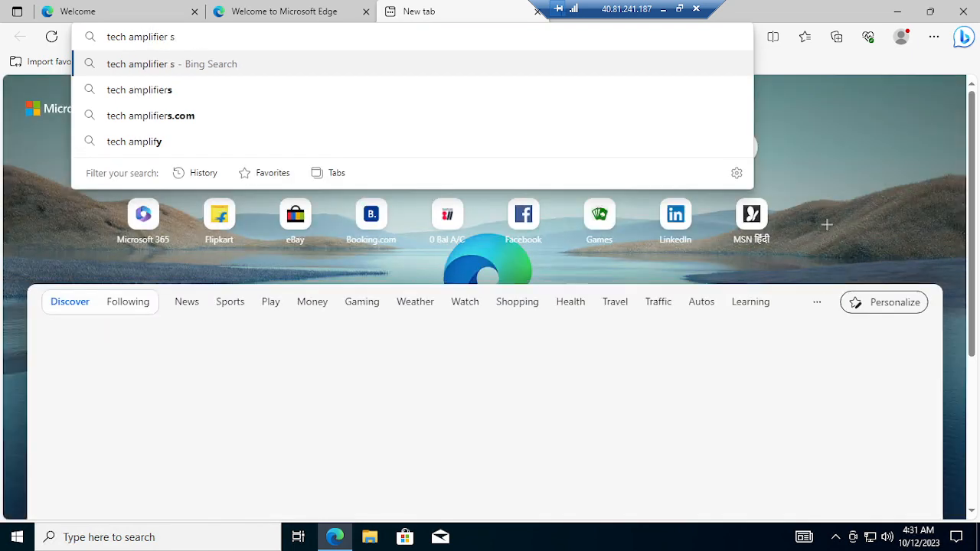
pyautogui.press('Return')
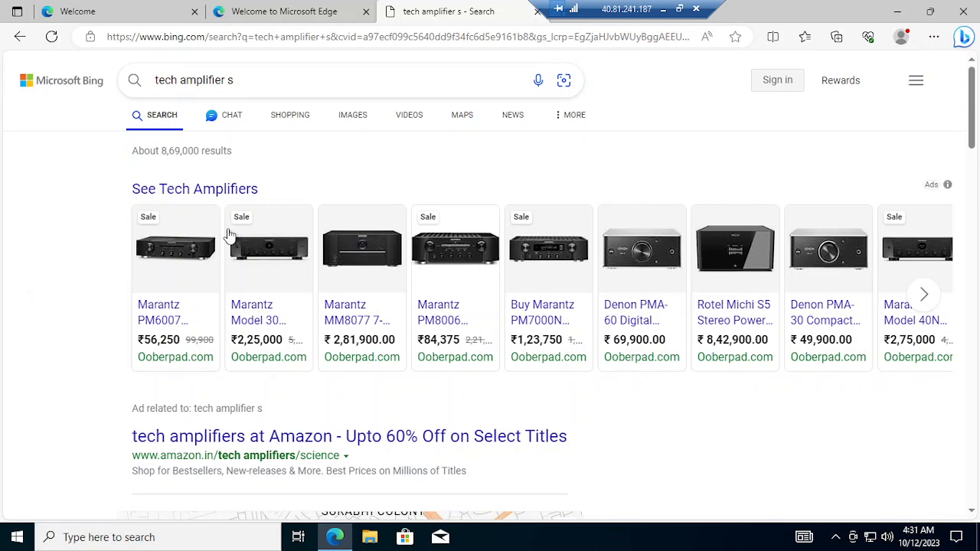
pyautogui.scroll(-3, 237, 122)
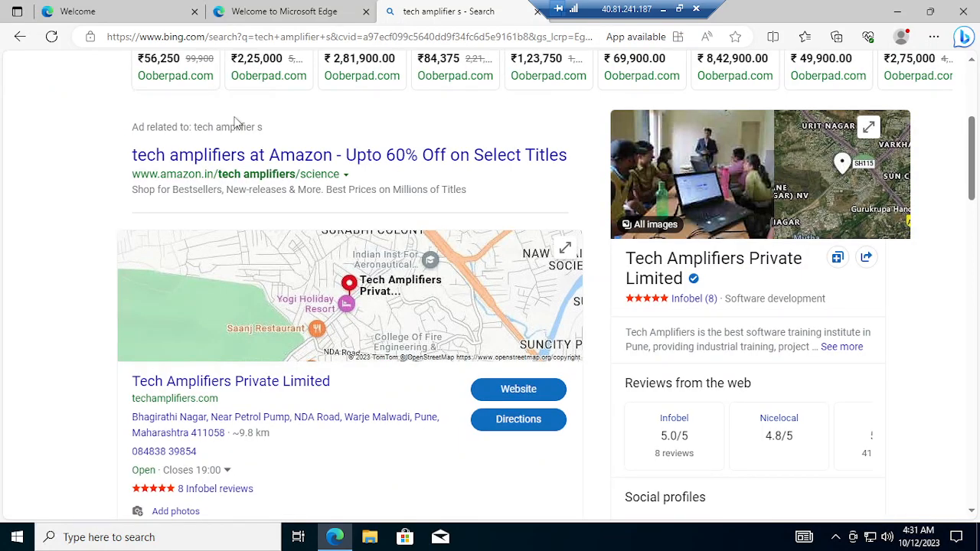
pyautogui.scroll(3, 238, 122)
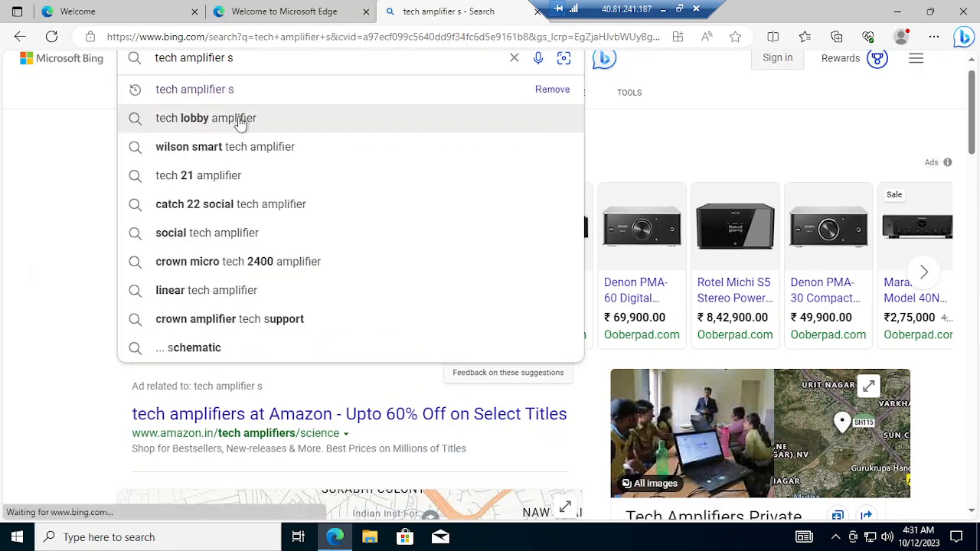
# - Correct the Bing query to "tech amplifiers" and run the search again
pyautogui.press('BackSpace')
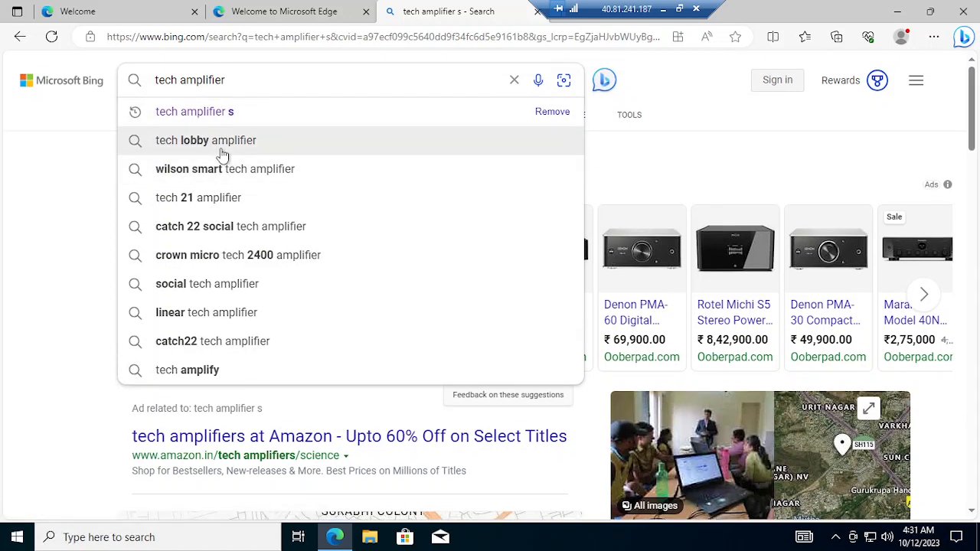
pyautogui.write('s')
pyautogui.press('Return')
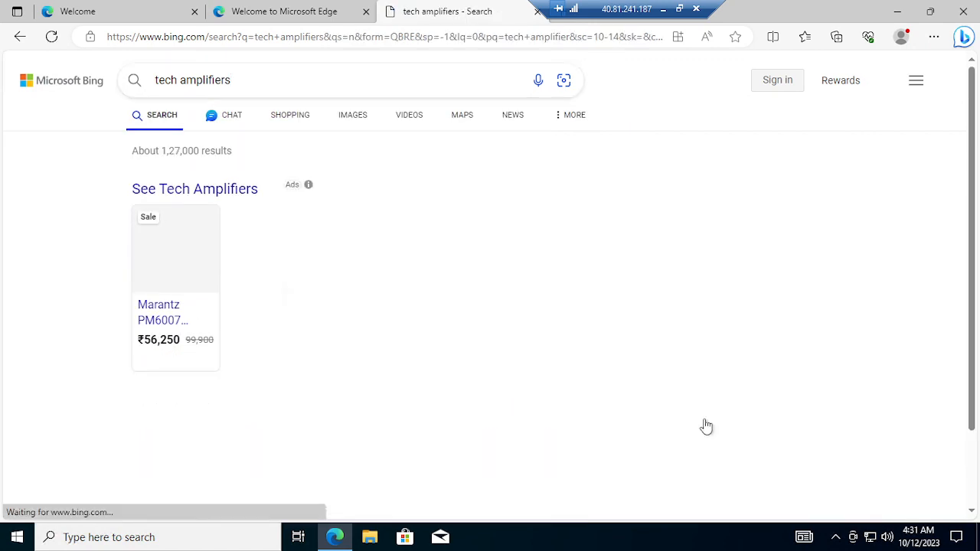
# - Examine the search results for Tech Amplifiers, including the company listing, its website pages and social profiles
pyautogui.scroll(-3, 803, 260)
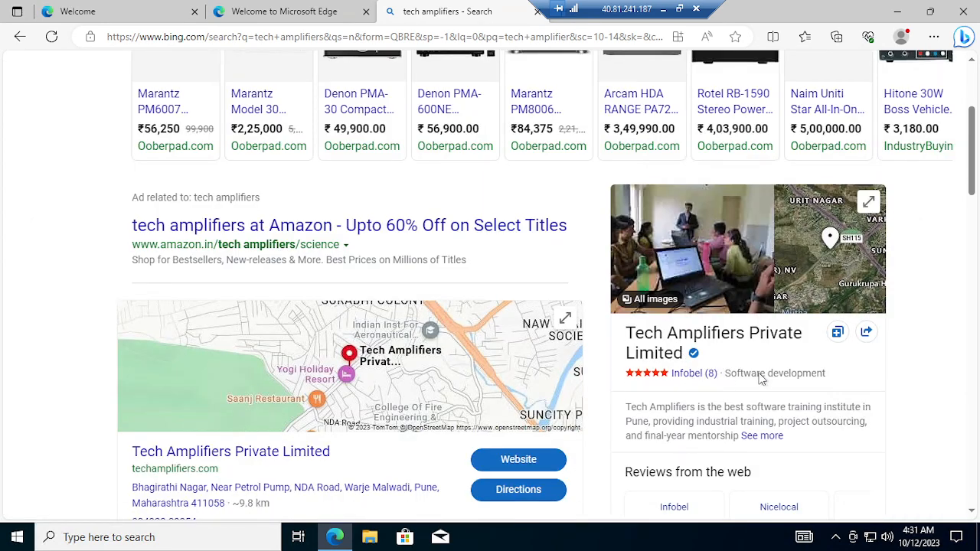
pyautogui.scroll(-1, 757, 375)
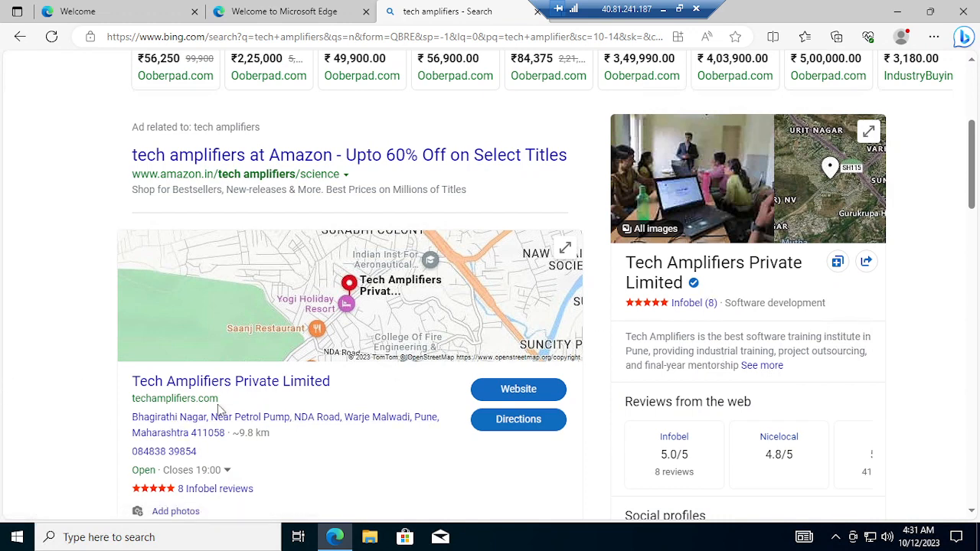
pyautogui.scroll(-2, 260, 389)
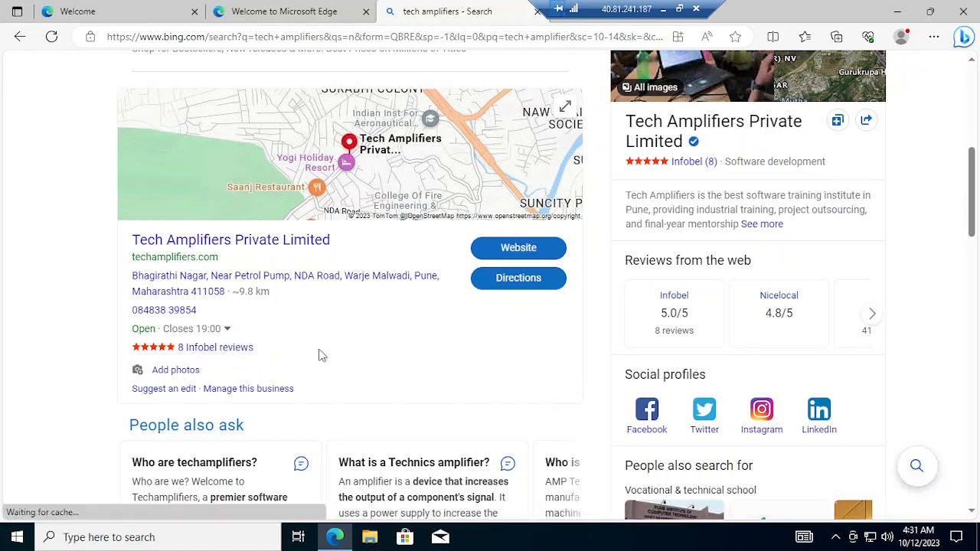
pyautogui.scroll(2, 368, 319)
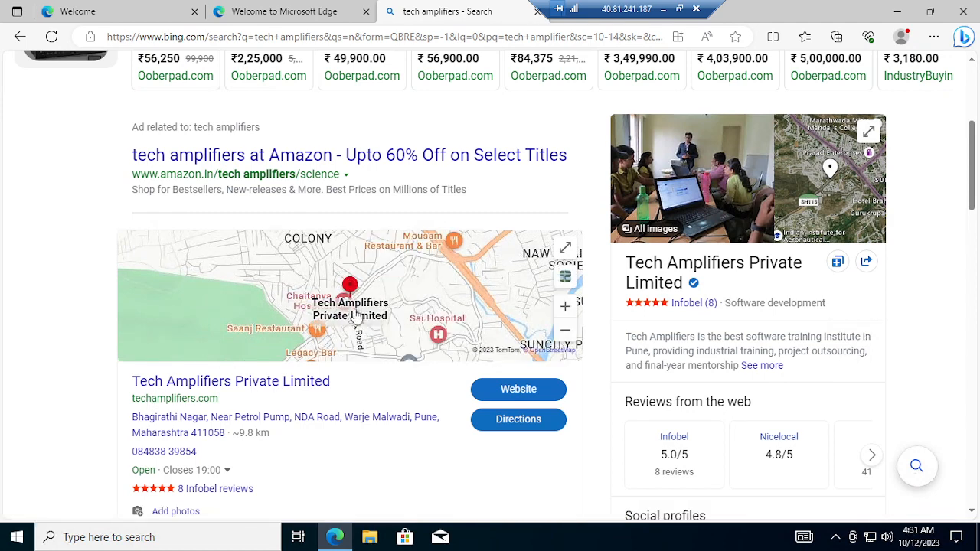
pyautogui.scroll(-5, 409, 422)
pyautogui.scroll(-4, 412, 423)
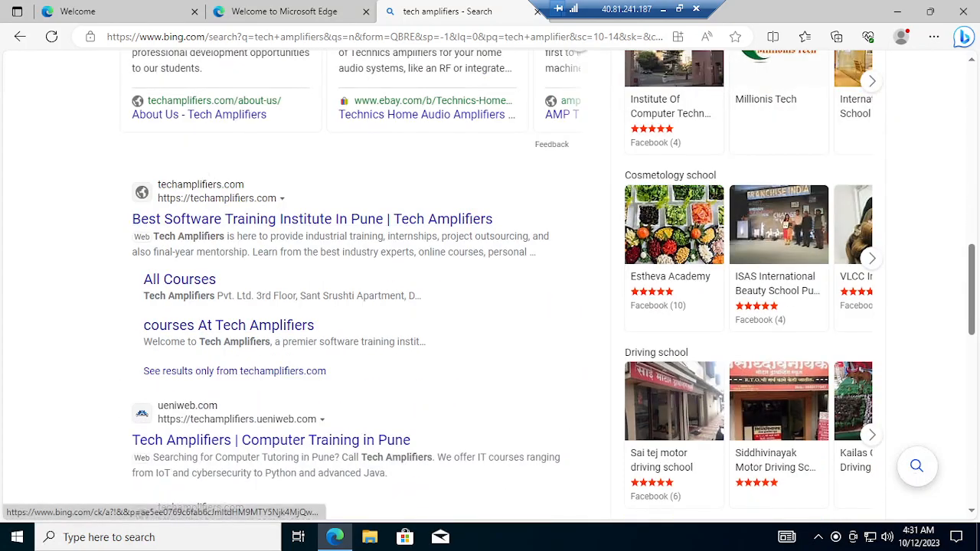
pyautogui.scroll(-3, 252, 219)
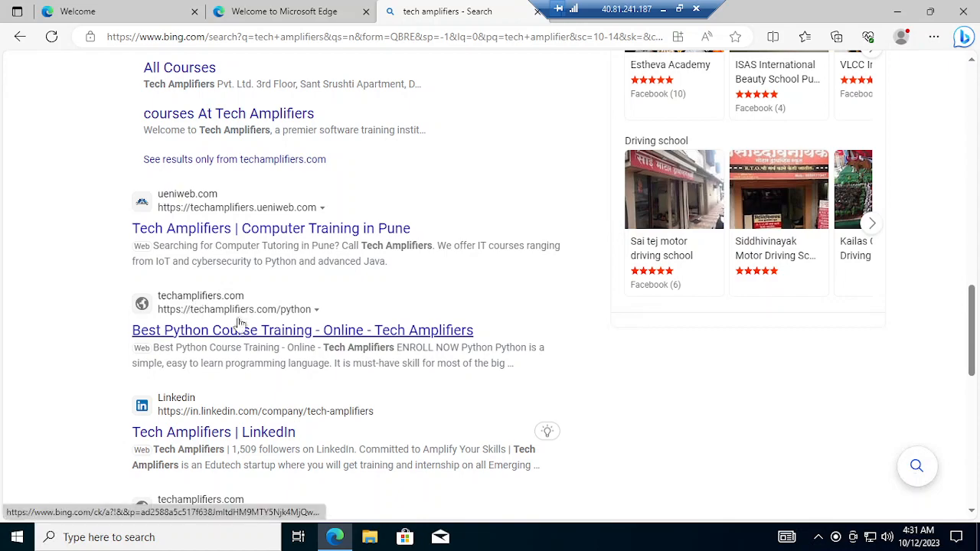
pyautogui.scroll(-3, 253, 375)
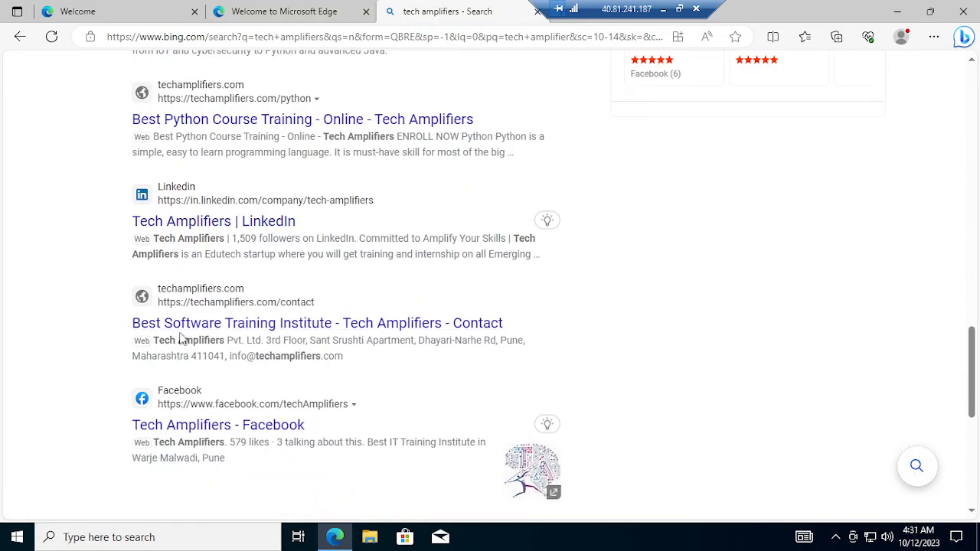
pyautogui.scroll(-3, 218, 426)
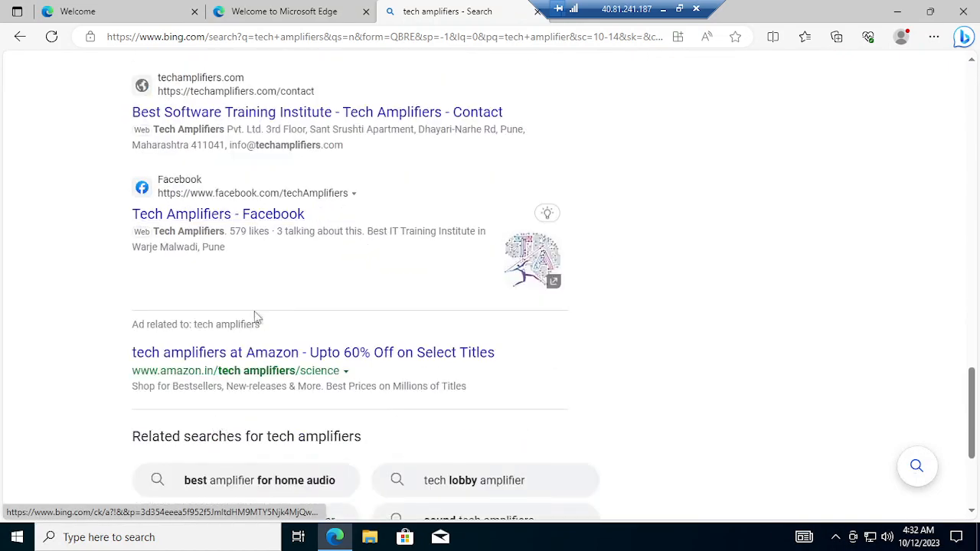
pyautogui.scroll(12, 319, 312)
pyautogui.scroll(5, 319, 316)
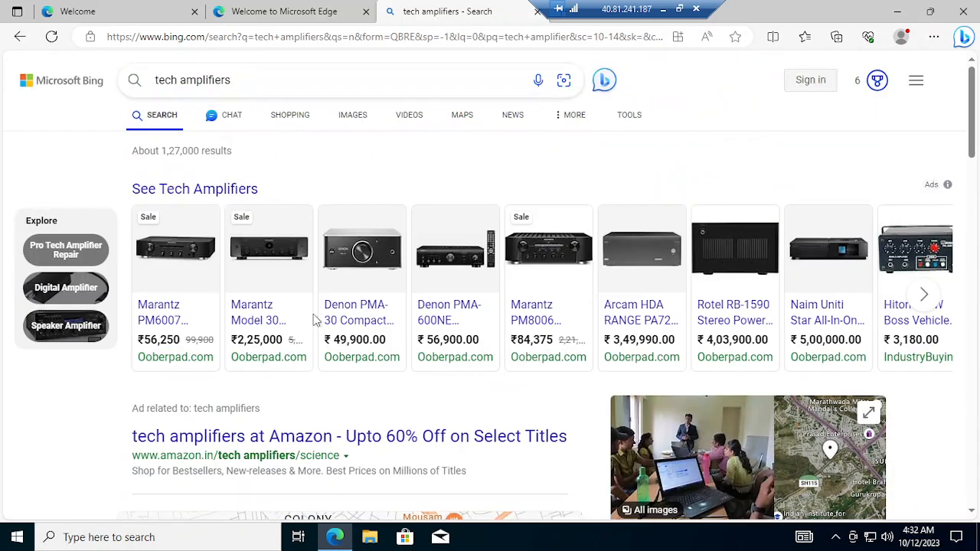
# - Select the query text in the Bing search box and slide the remote connection bar aside
pyautogui.moveTo(288, 85); pyautogui.dragTo(138, 81)
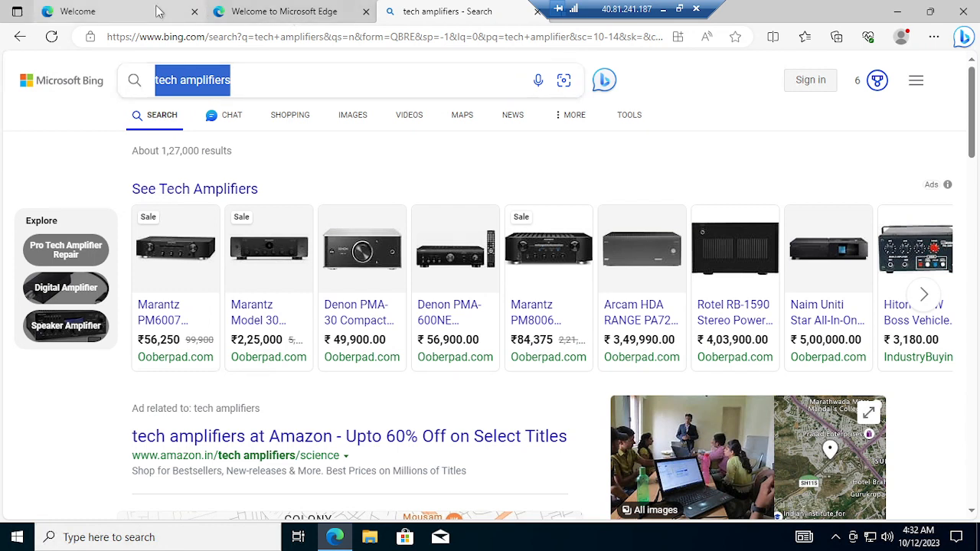
pyautogui.moveTo(606, 6); pyautogui.dragTo(465, 6)
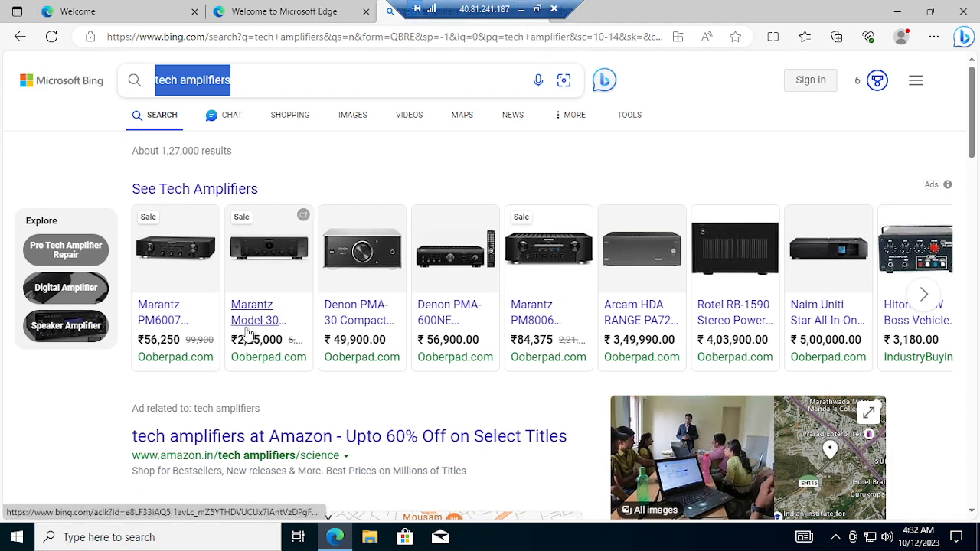
# - Return to the remote VM's desktop, refresh it, and close the remote desktop session
pyautogui.press('super+d')
pyautogui.click(358, 258)
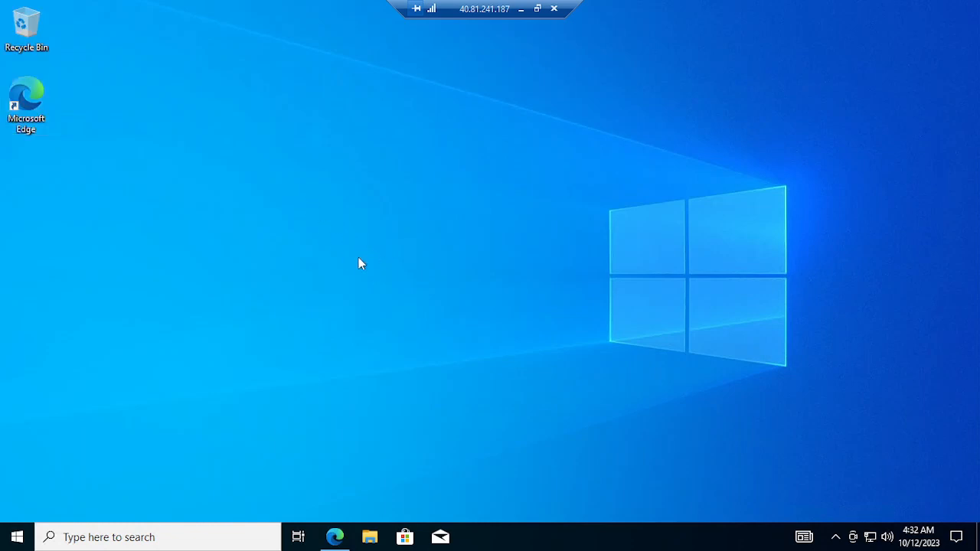
pyautogui.rightClick(358, 257)
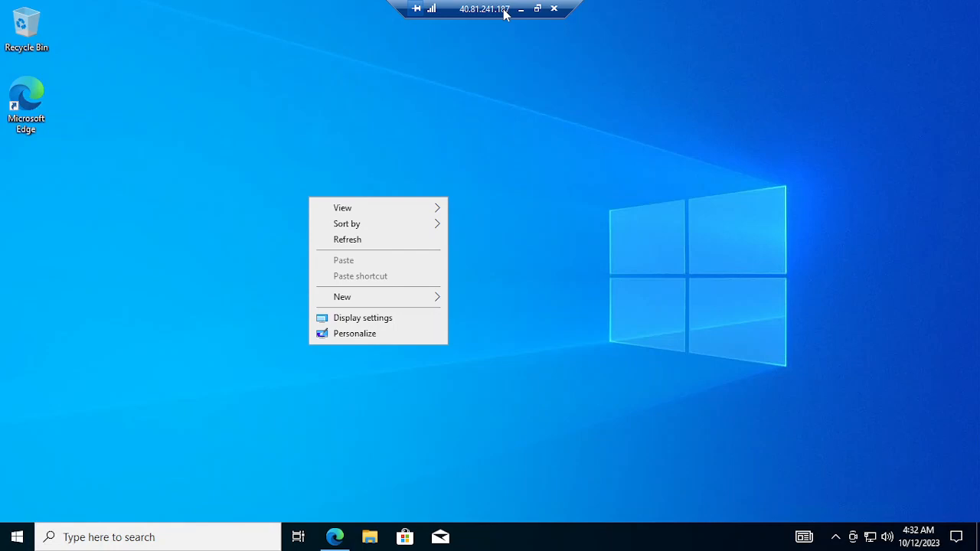
pyautogui.click(361, 240)
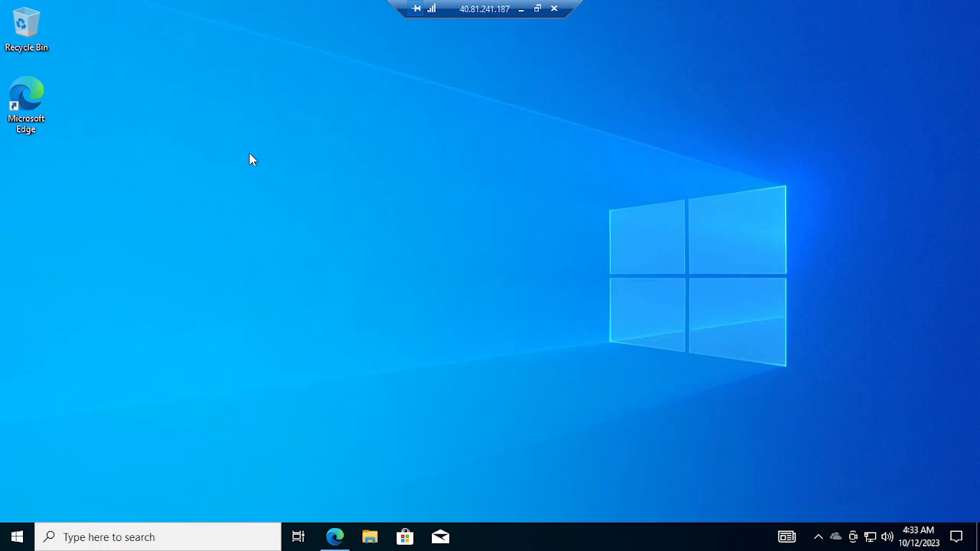
pyautogui.moveTo(453, 10); pyautogui.dragTo(271, 11)
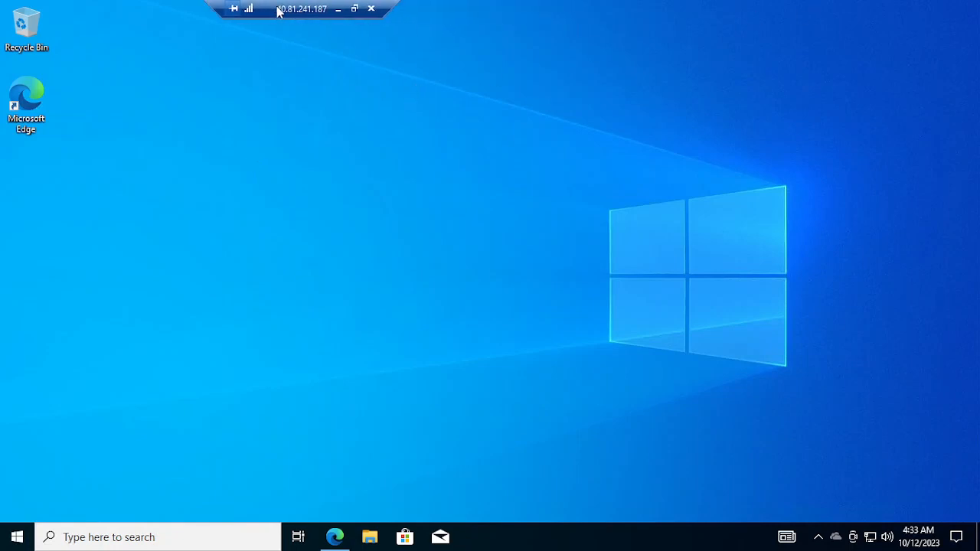
pyautogui.click(369, 9)
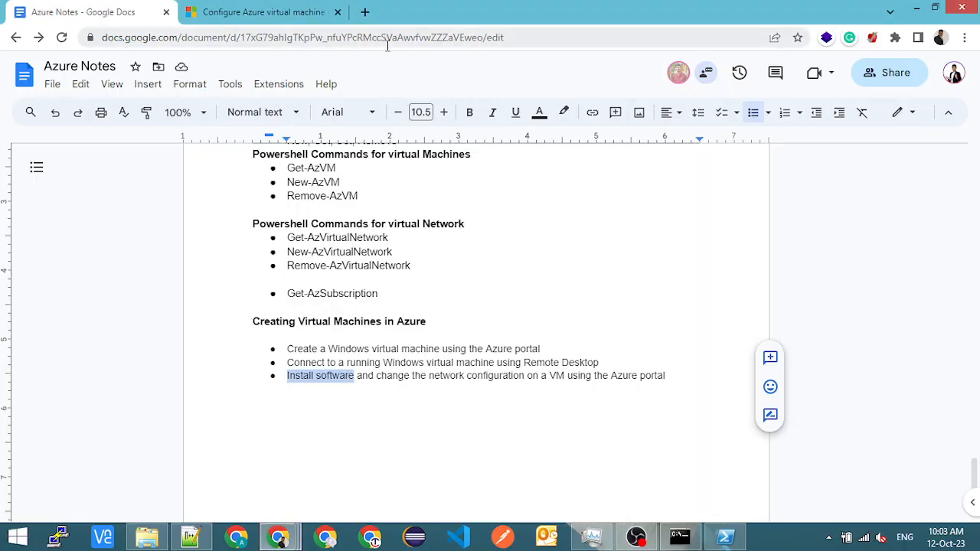
# - Switch to the Azure portal and stop the Azure-Training VM from the virtual machines list, confirming the stop operation
pyautogui.moveTo(278, 537)
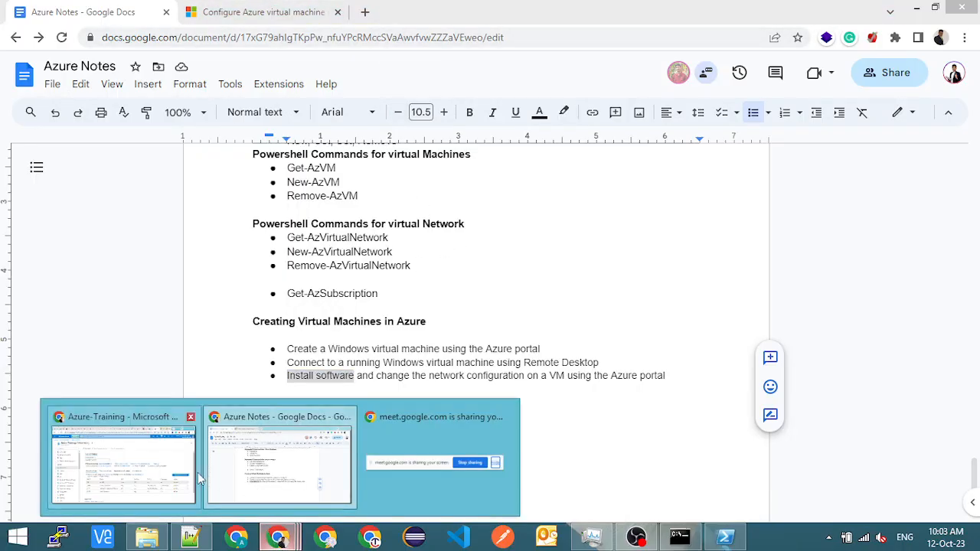
pyautogui.click(283, 450)
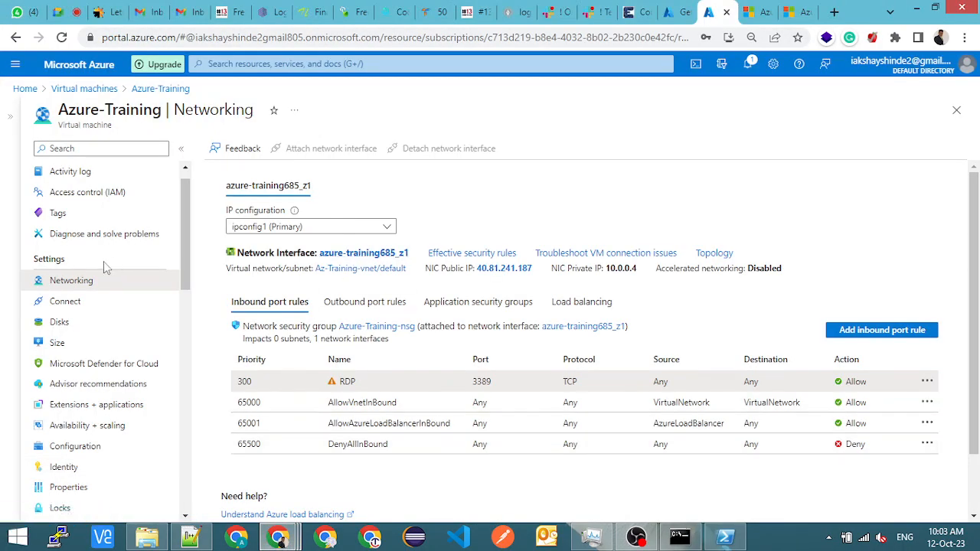
pyautogui.scroll(1, 102, 264)
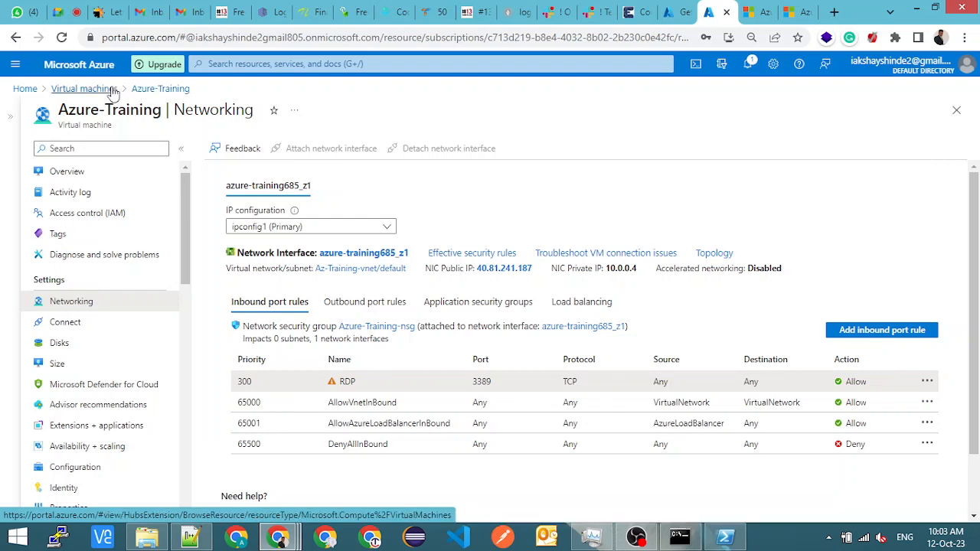
pyautogui.click(83, 89)
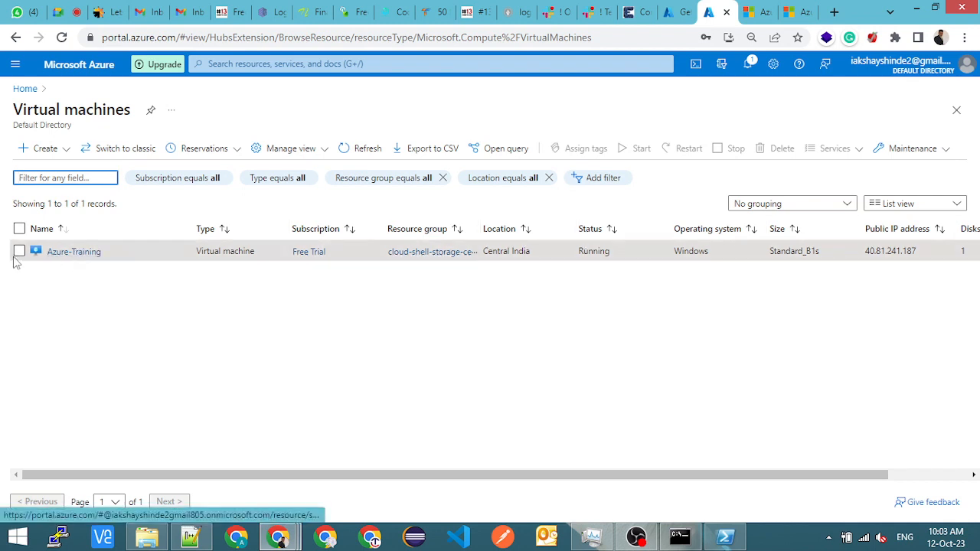
pyautogui.click(19, 252)
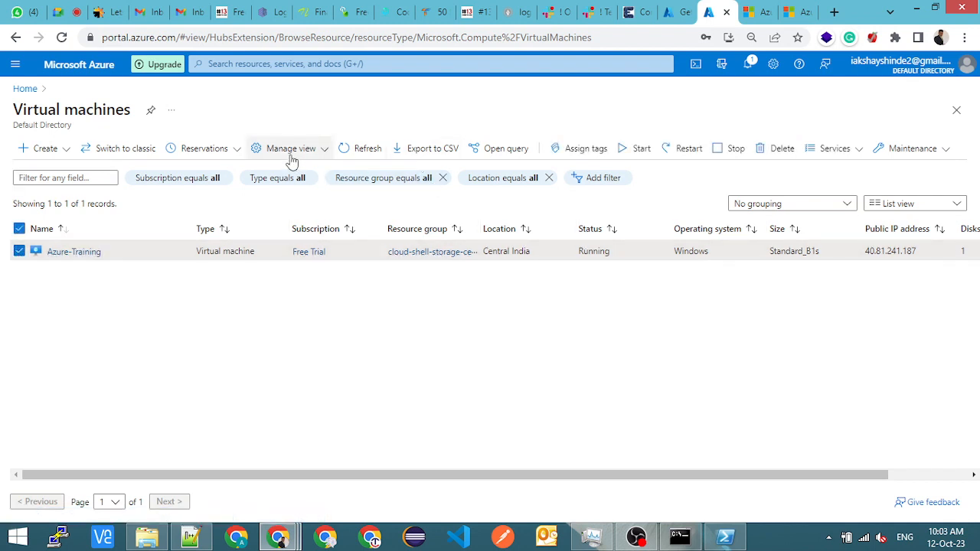
pyautogui.click(727, 150)
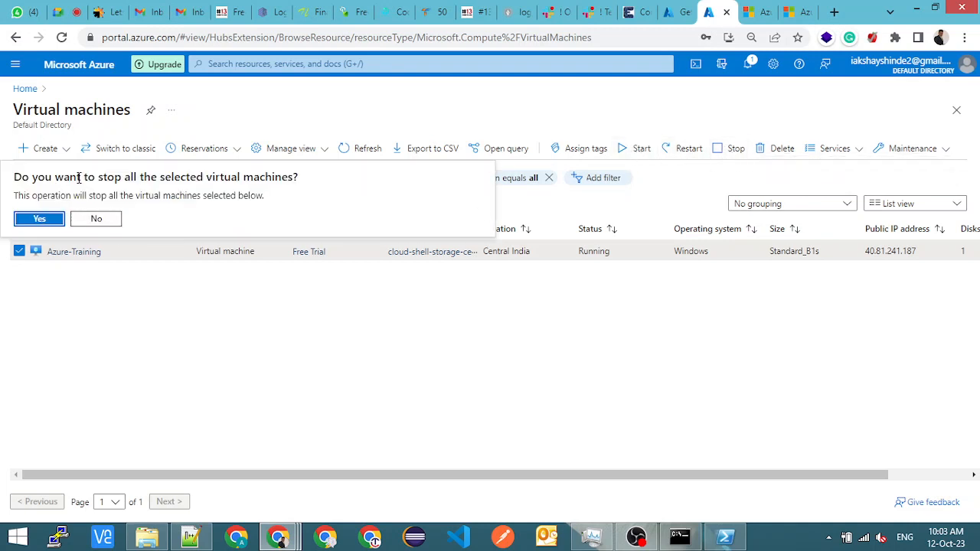
pyautogui.click(46, 220)
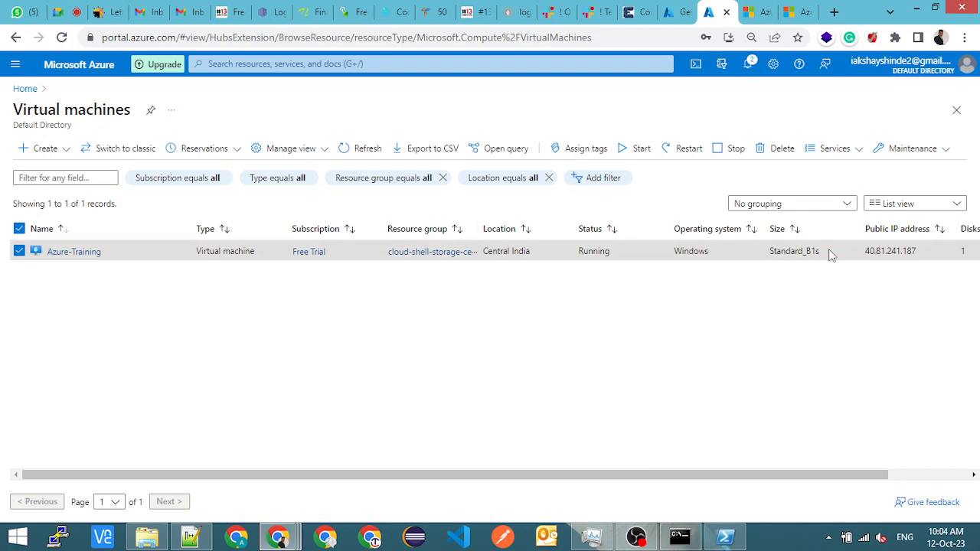
# - Highlight the VM's size and check the portal notifications for the stop command's progress and the remaining credit
pyautogui.moveTo(802, 253); pyautogui.dragTo(772, 255)
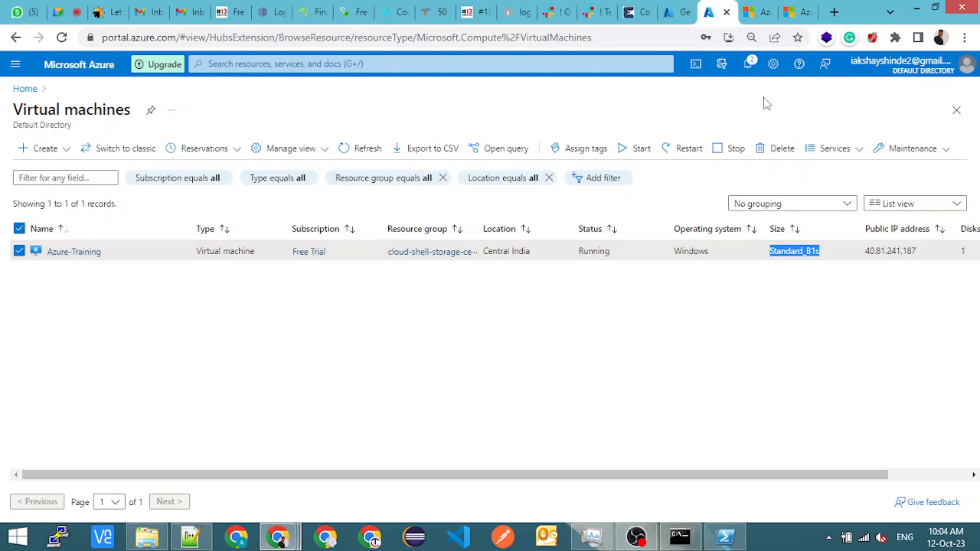
pyautogui.click(748, 63)
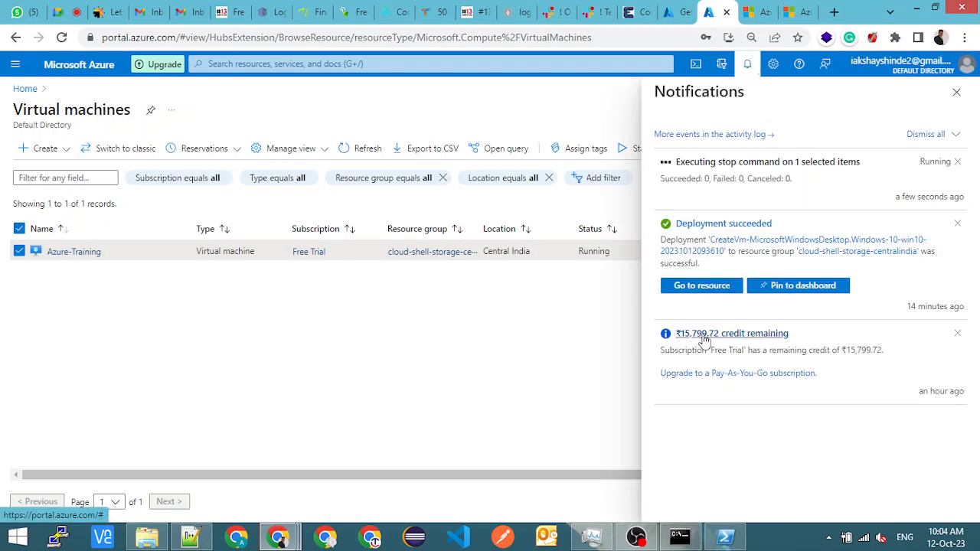
pyautogui.click(957, 92)
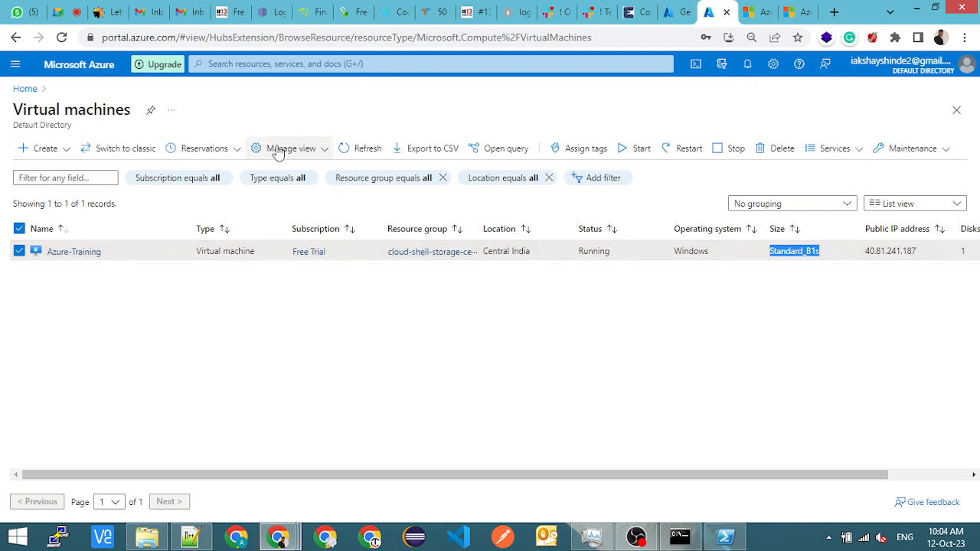
# - Refresh the virtual machines list repeatedly and check the status of Azure-Training
pyautogui.click(361, 150)
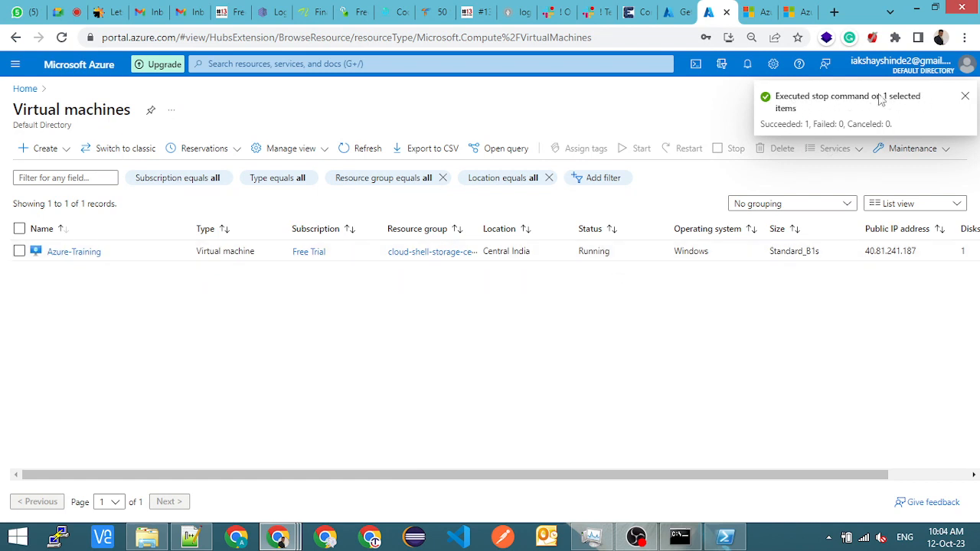
pyautogui.click(965, 98)
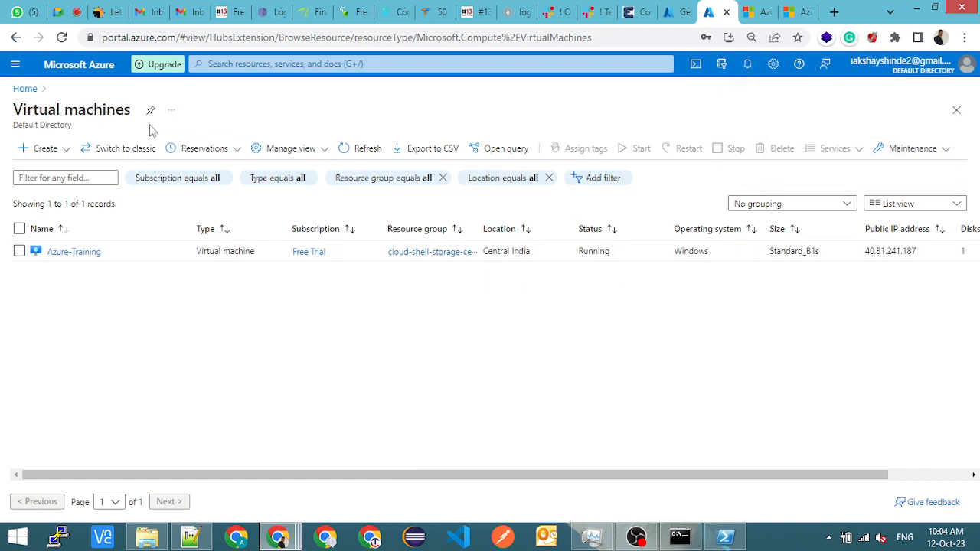
pyautogui.click(353, 150)
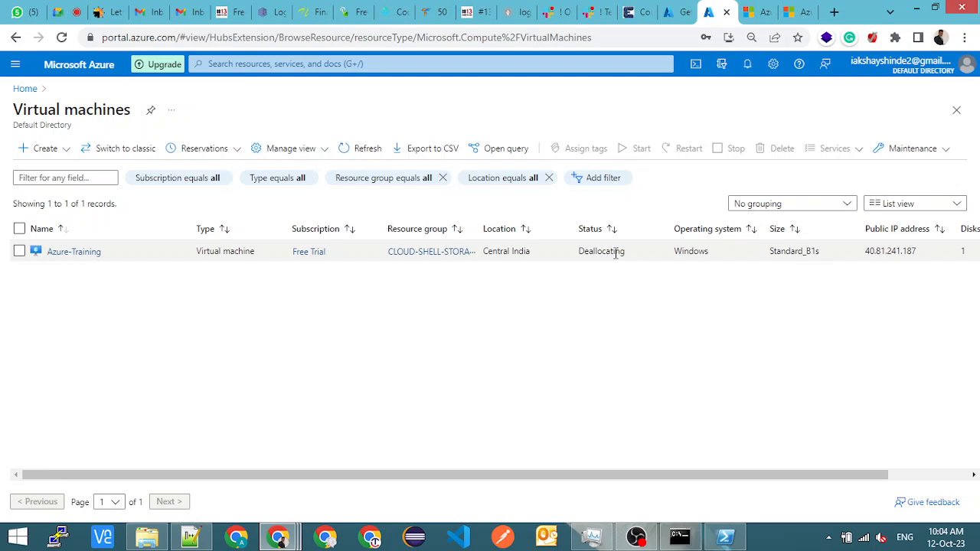
pyautogui.click(365, 151)
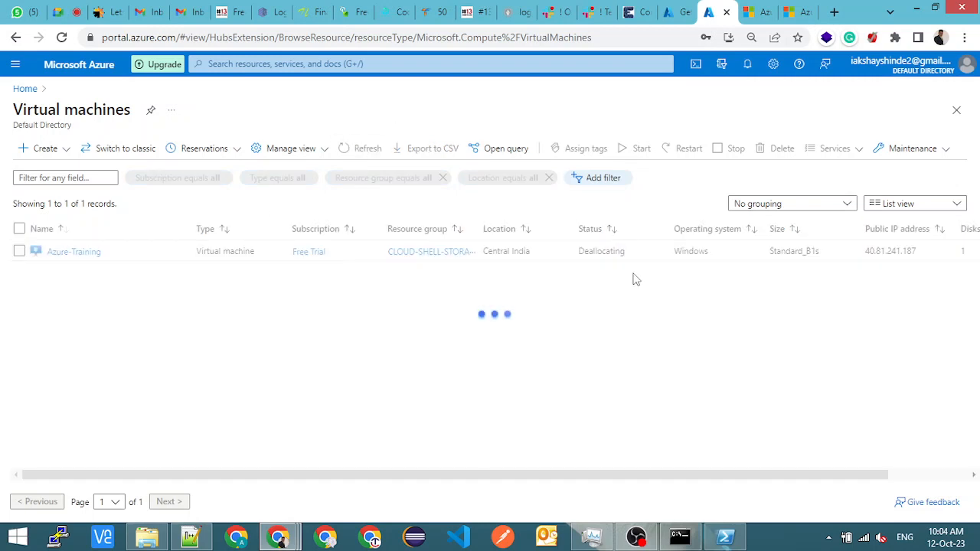
pyautogui.doubleClick(624, 251)
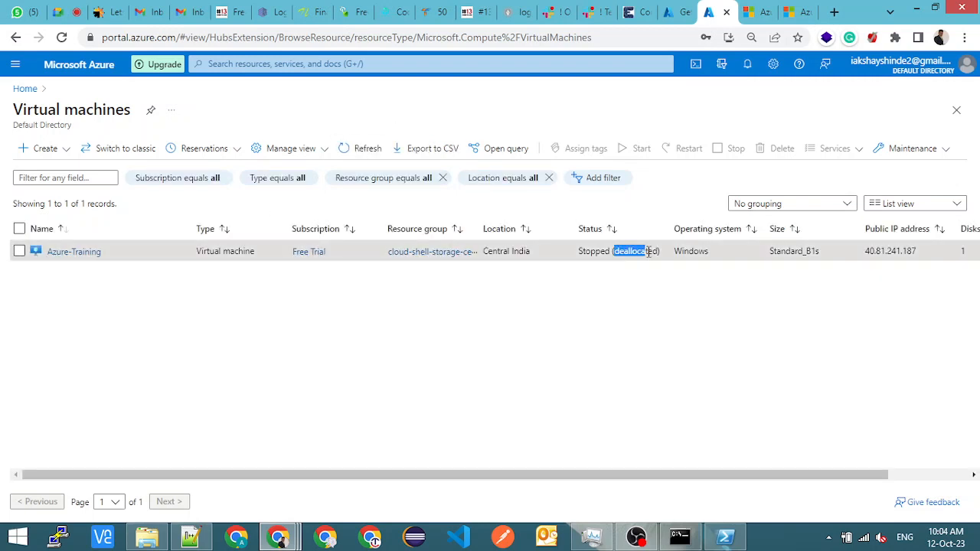
pyautogui.doubleClick(596, 252)
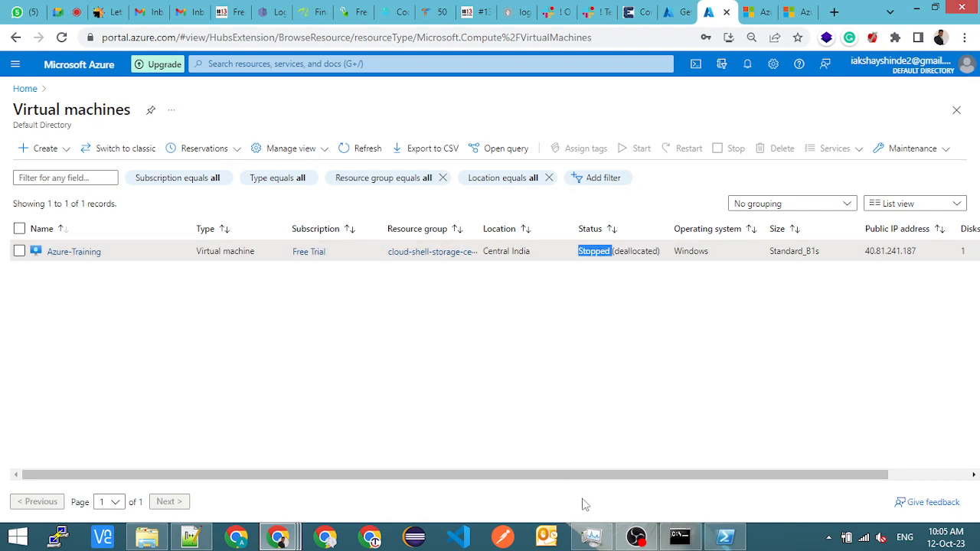
pyautogui.moveTo(632, 481); pyautogui.dragTo(95, 280)
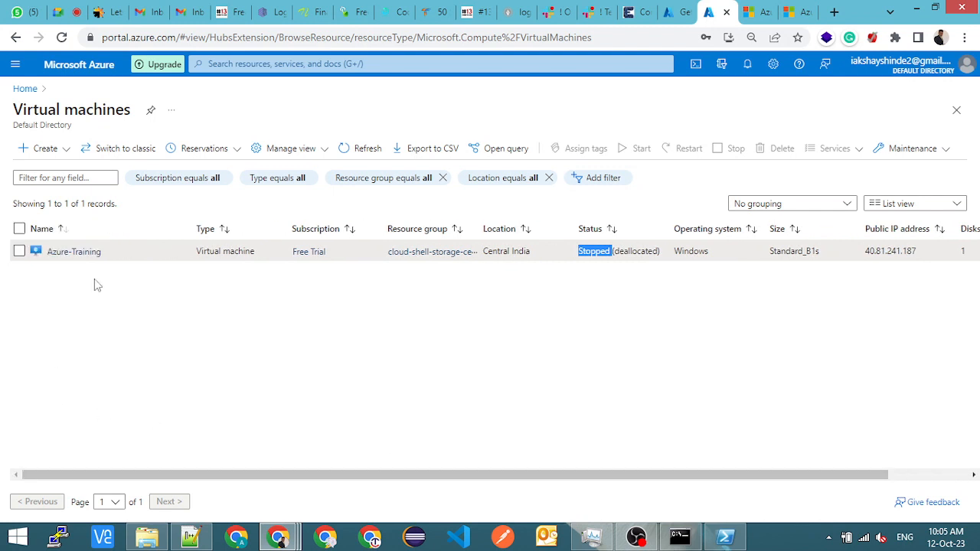
# - Open Cost Management + Billing and view the cost analysis page for the Free Trial subscription
pyautogui.click(16, 64)
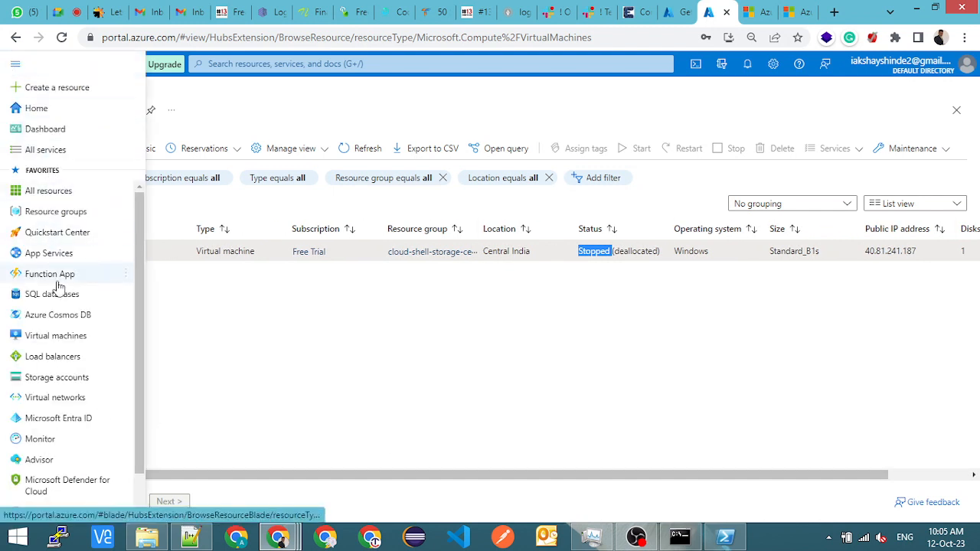
pyautogui.scroll(-1, 71, 360)
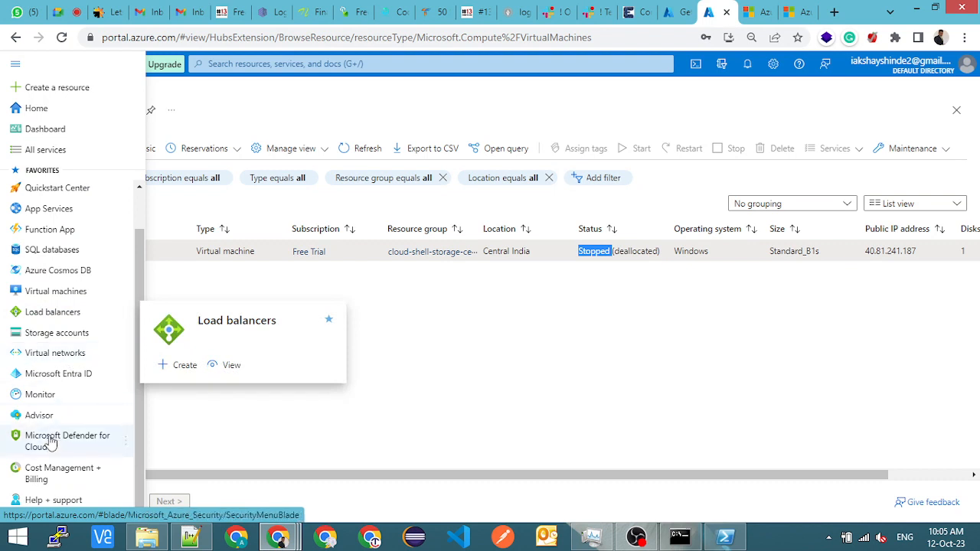
pyautogui.click(52, 477)
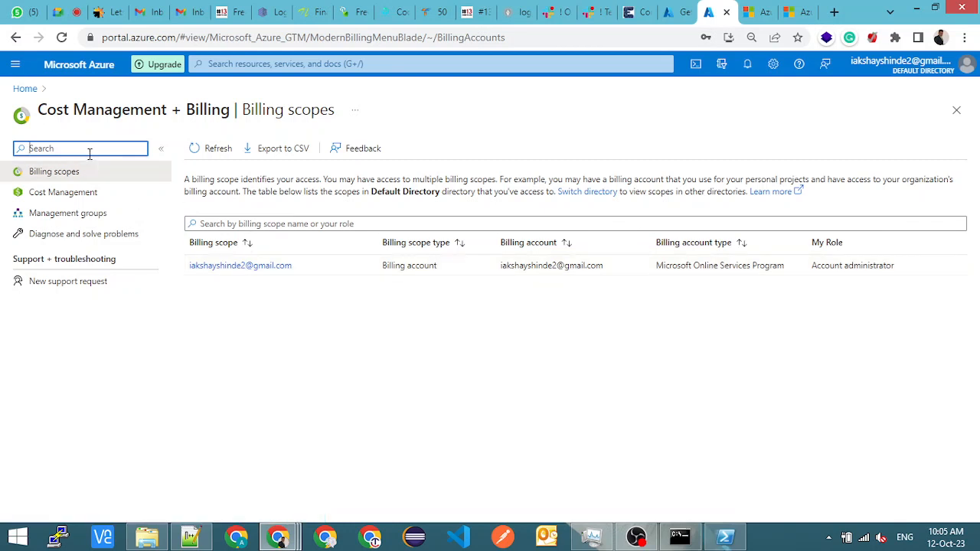
pyautogui.click(63, 196)
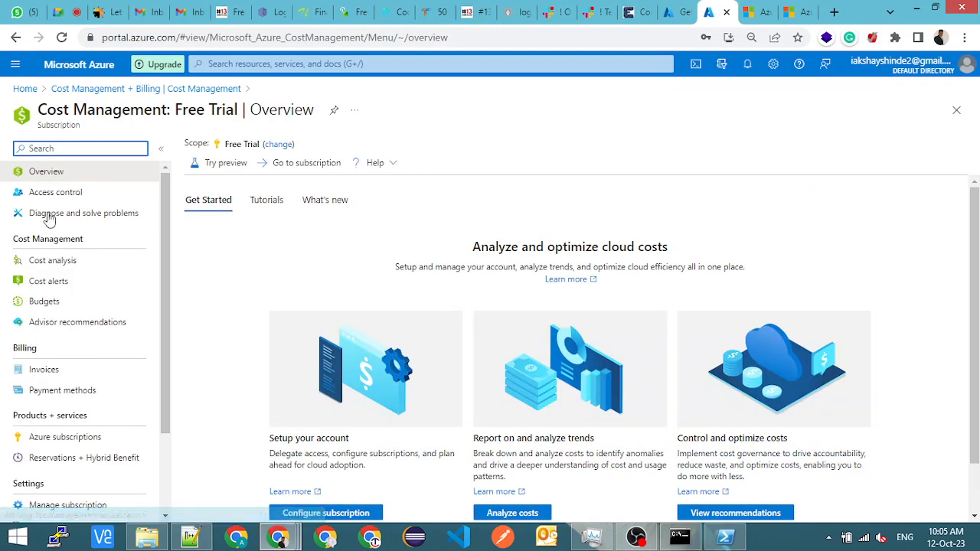
pyautogui.click(60, 260)
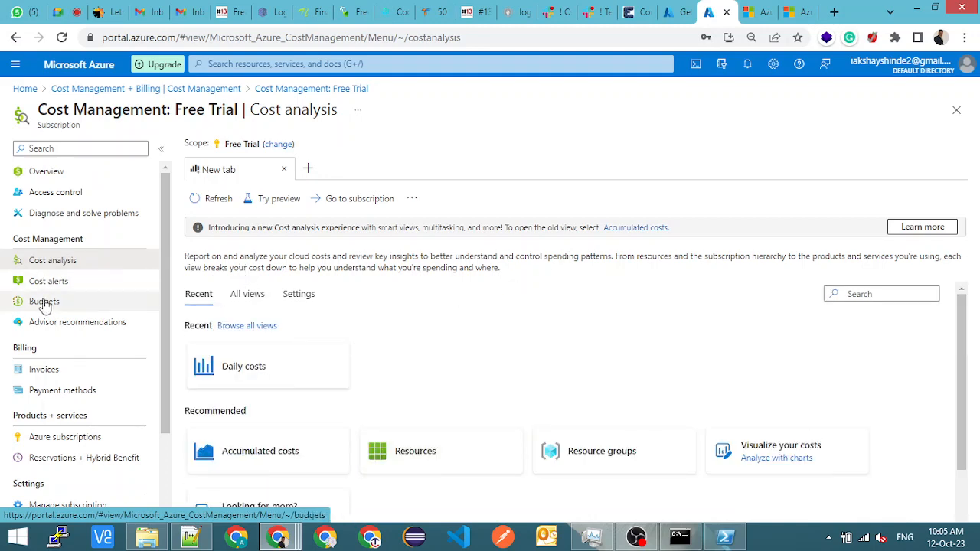
# - Look through the Cost Management sections and review the Free Trial overview's options for analyzing and optimizing costs
pyautogui.scroll(-2, 77, 370)
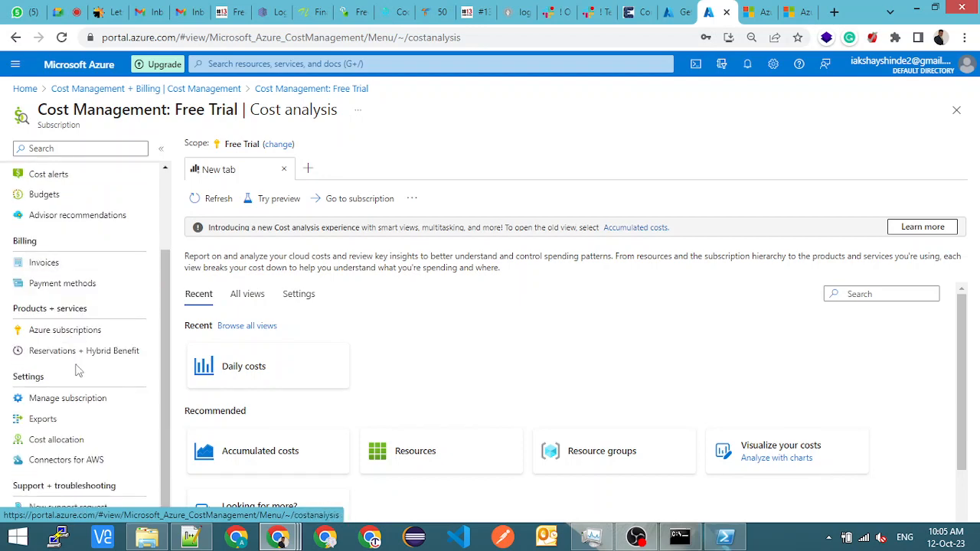
pyautogui.scroll(2, 76, 371)
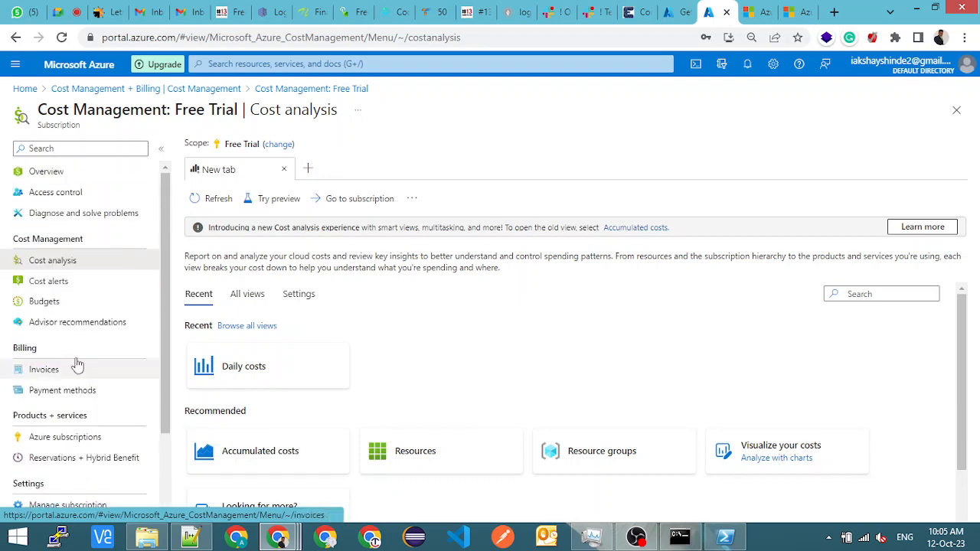
pyautogui.click(52, 174)
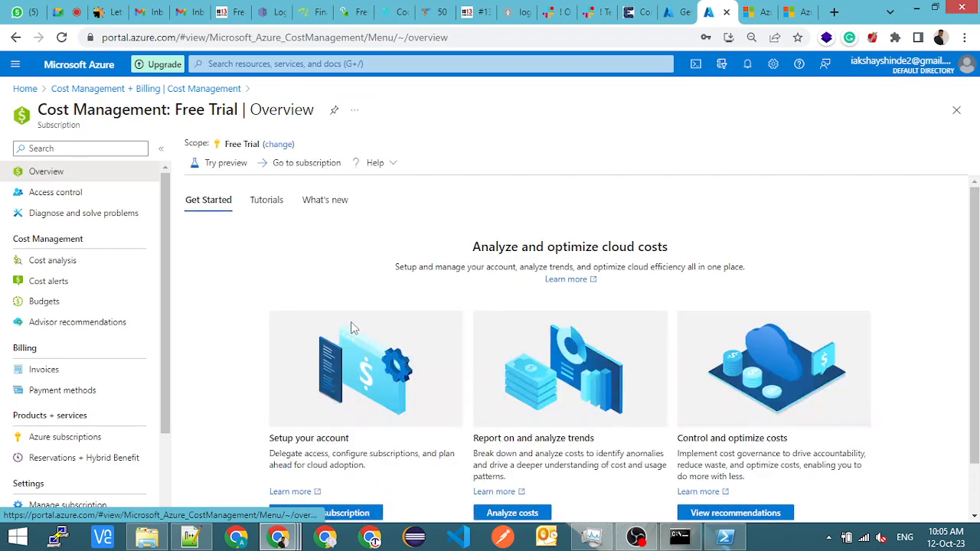
pyautogui.scroll(-1, 375, 322)
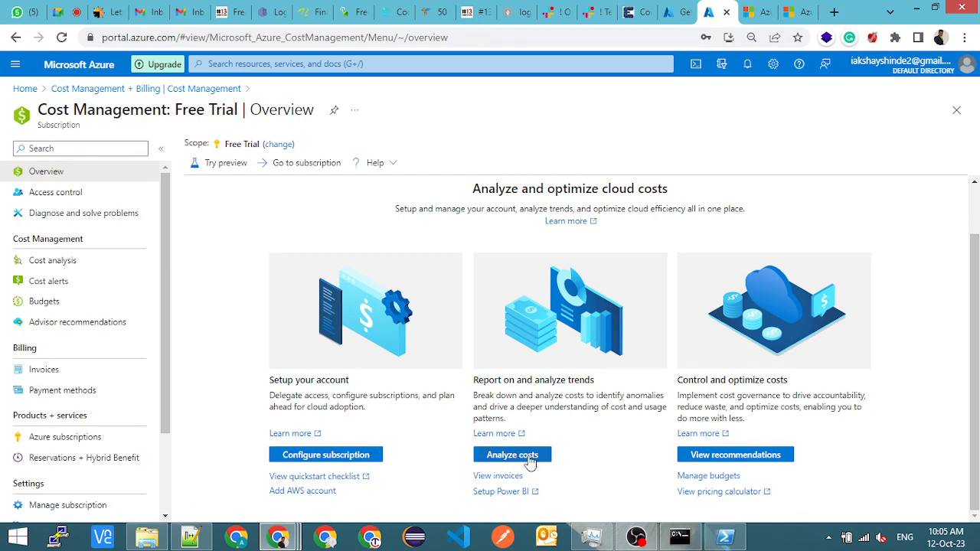
pyautogui.scroll(1, 198, 325)
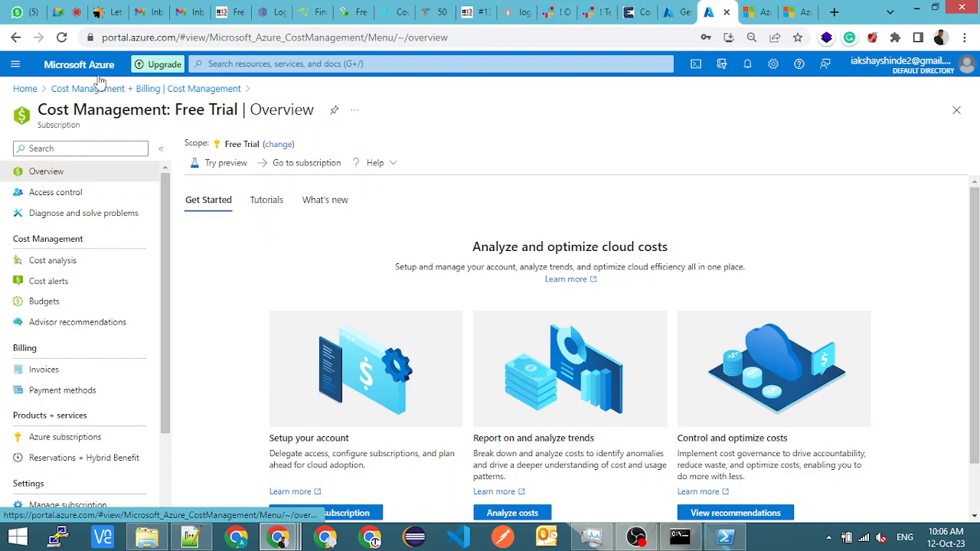
# - Switch to the Google Meet tab and leave the call
pyautogui.moveTo(67, 7)
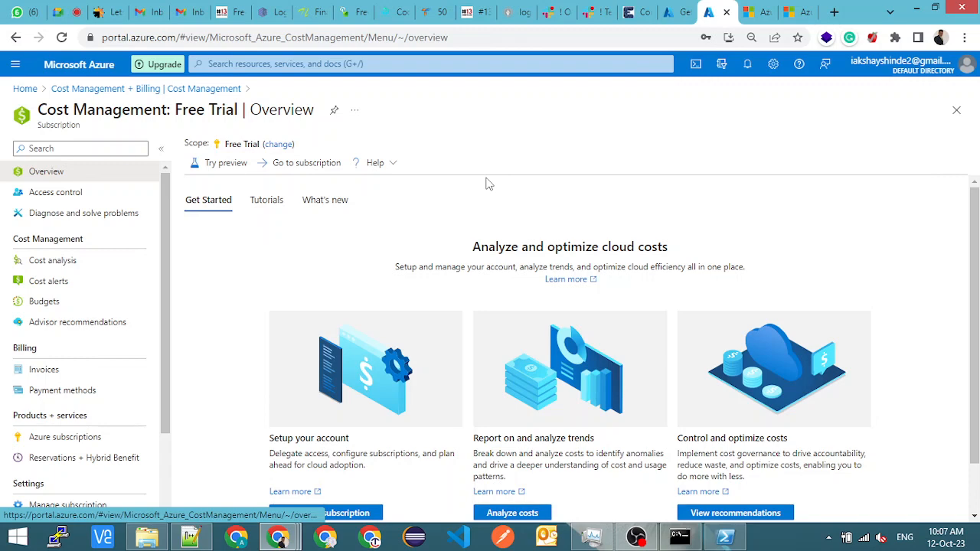
pyautogui.click(61, 10)
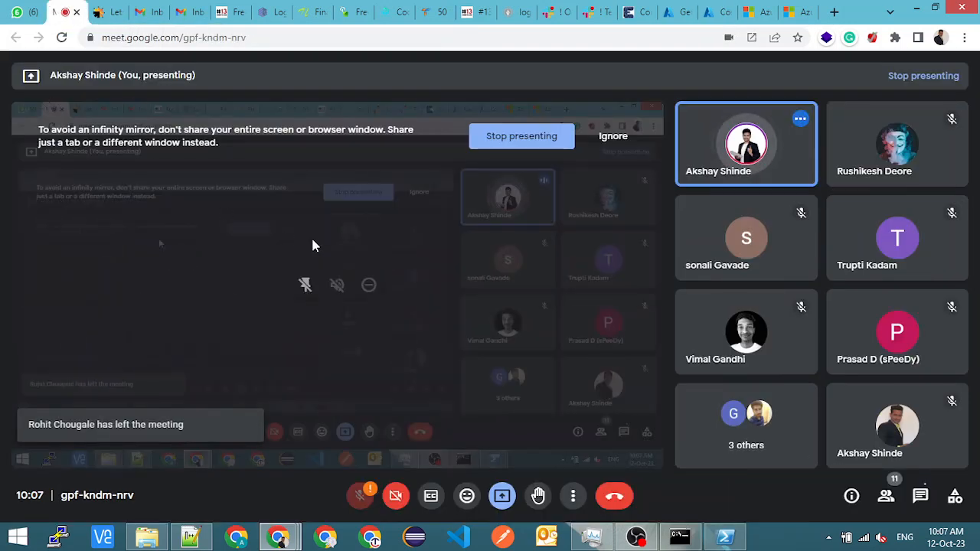
pyautogui.click(622, 496)
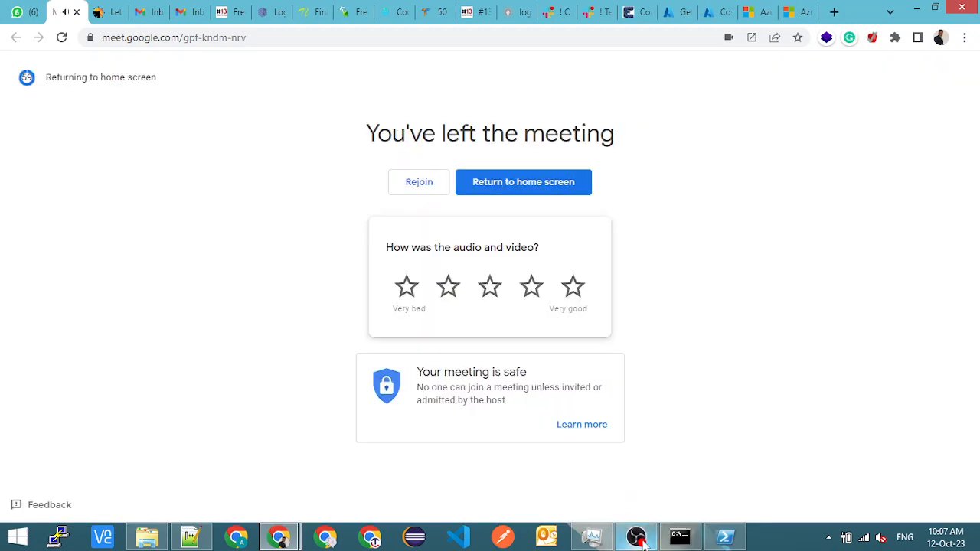